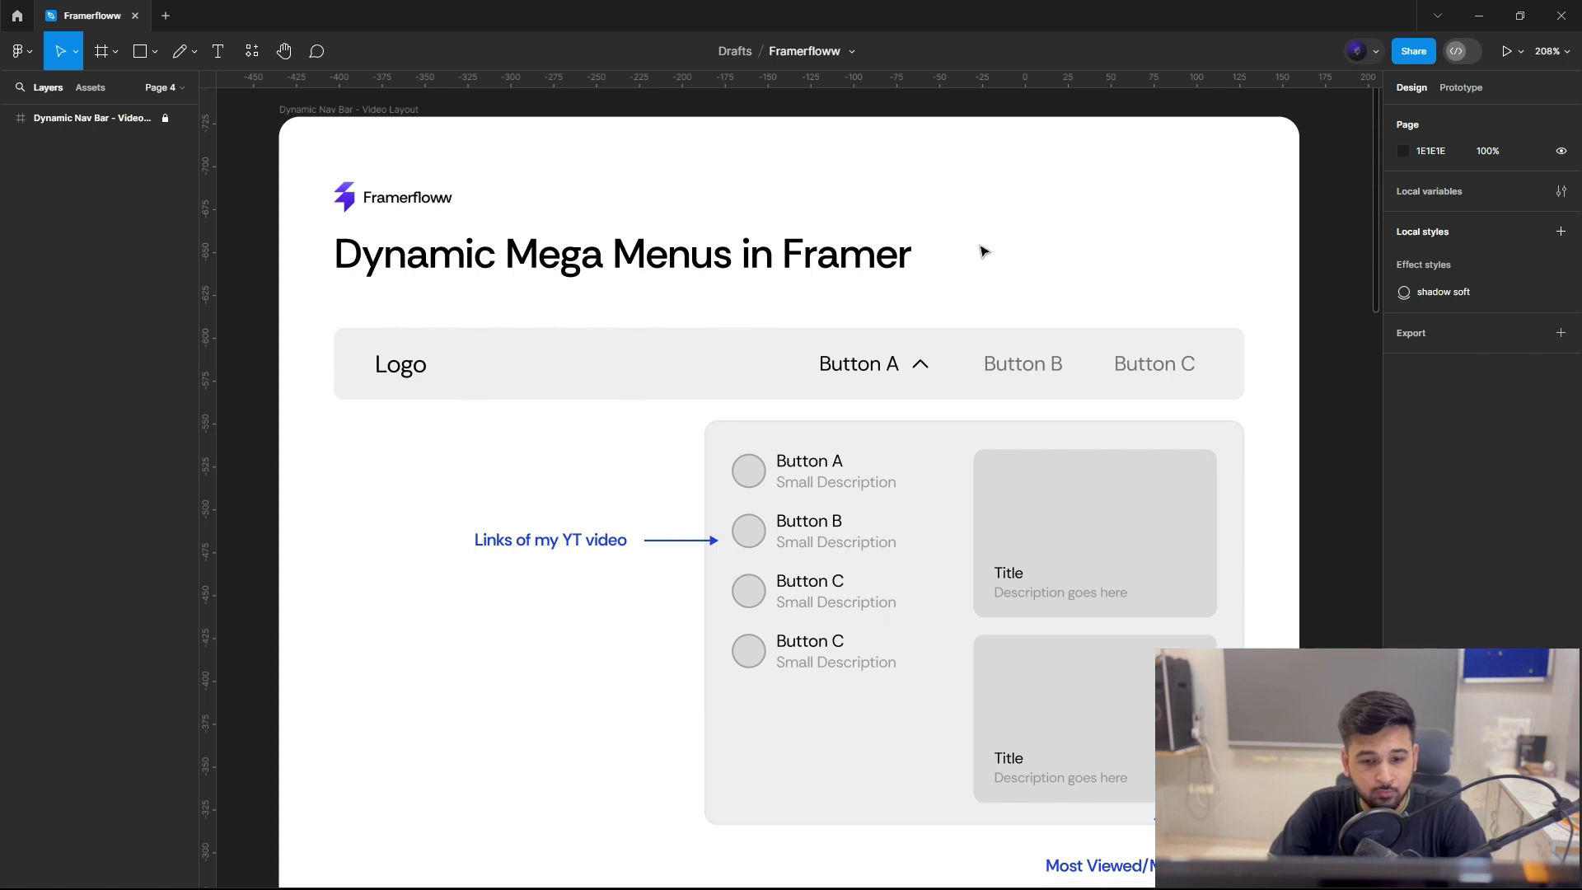
# Step: Scroll the Figma board past the nav bar mockup to the four-stage Steps to Goal list
pyautogui.scroll(1, 992, 286)
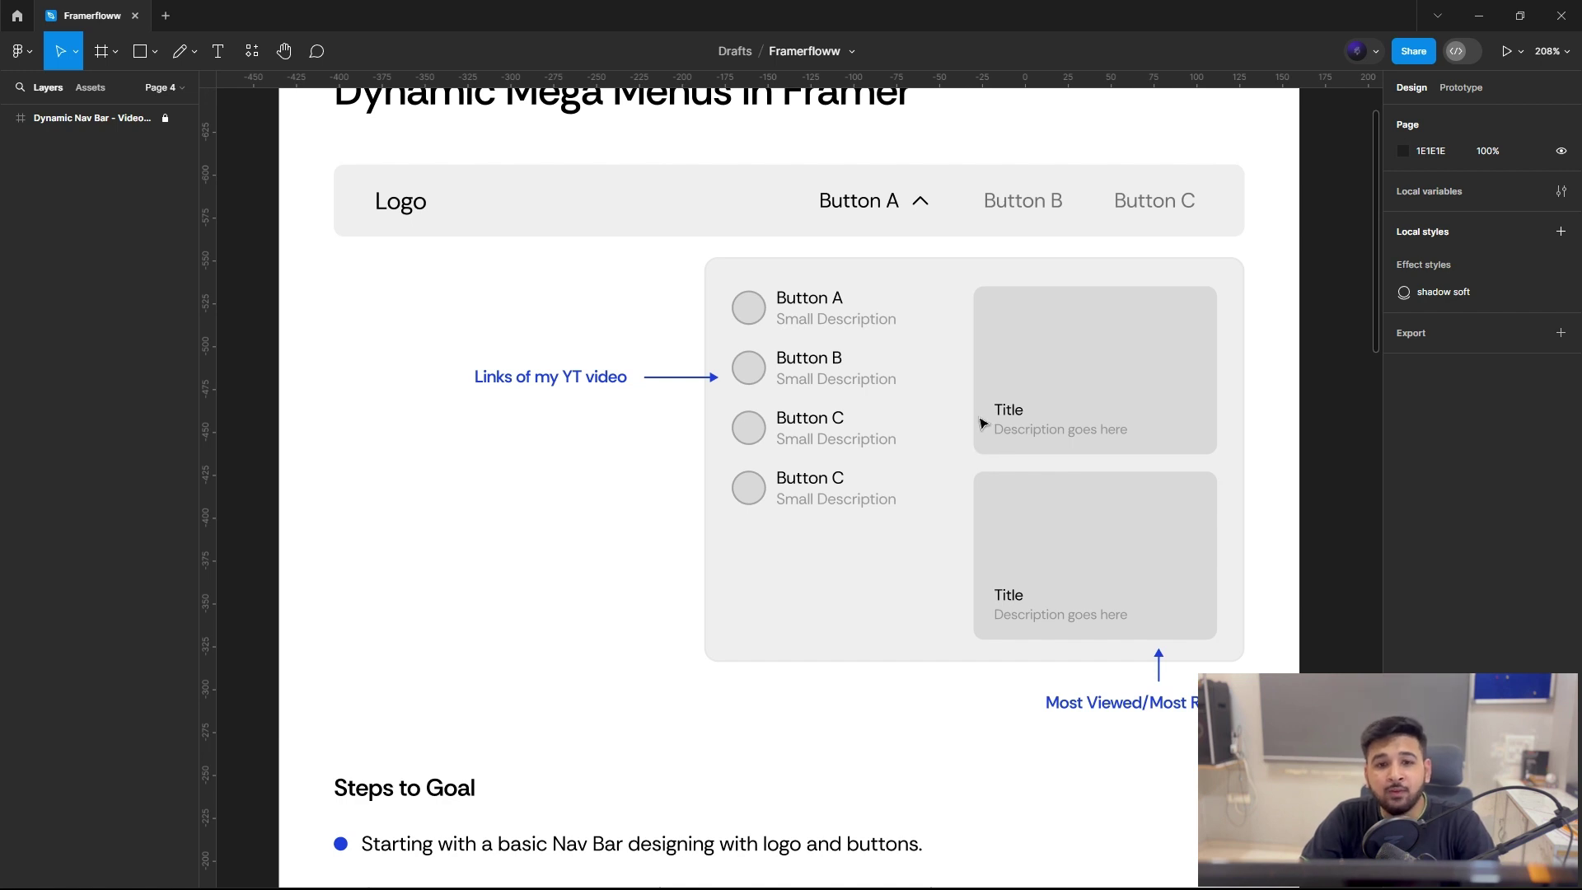
pyautogui.scroll(-2, 982, 424)
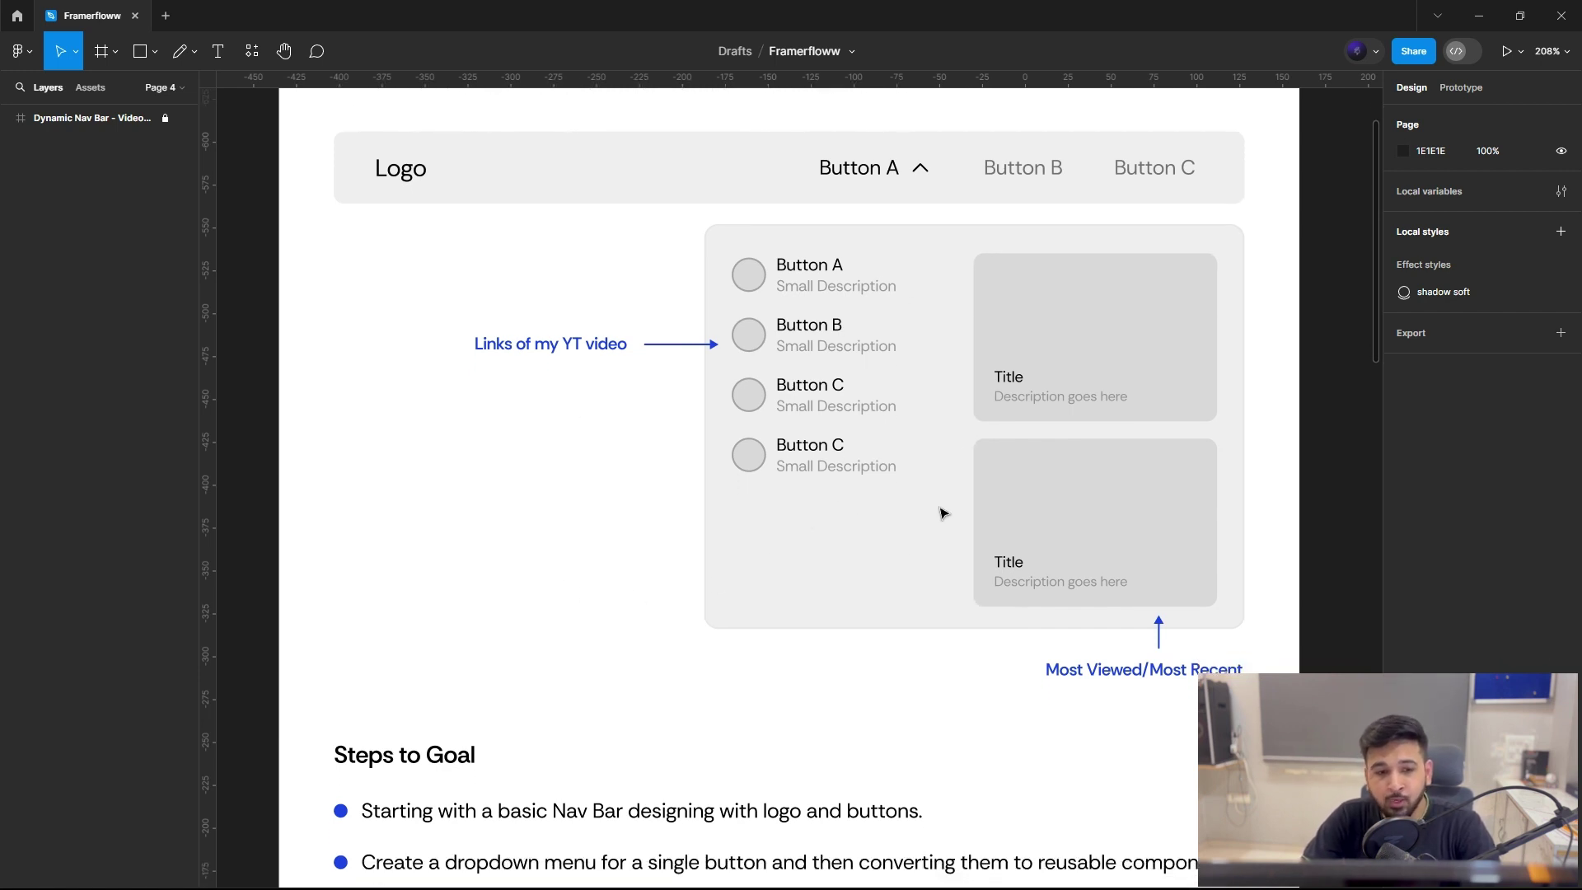
pyautogui.scroll(-1, 942, 512)
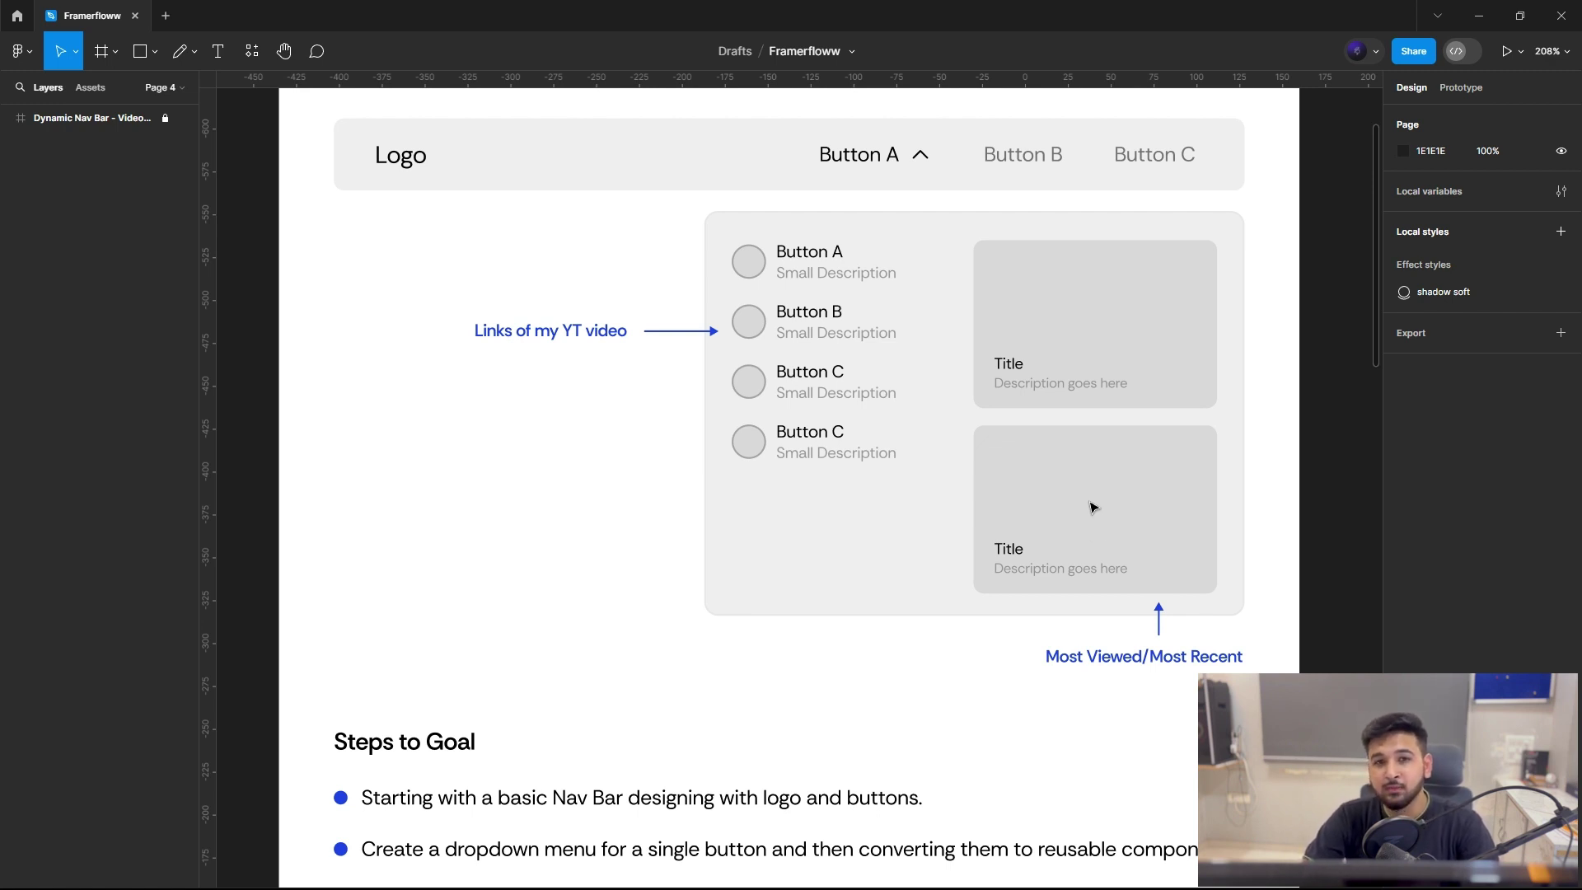
pyautogui.scroll(-5, 1091, 507)
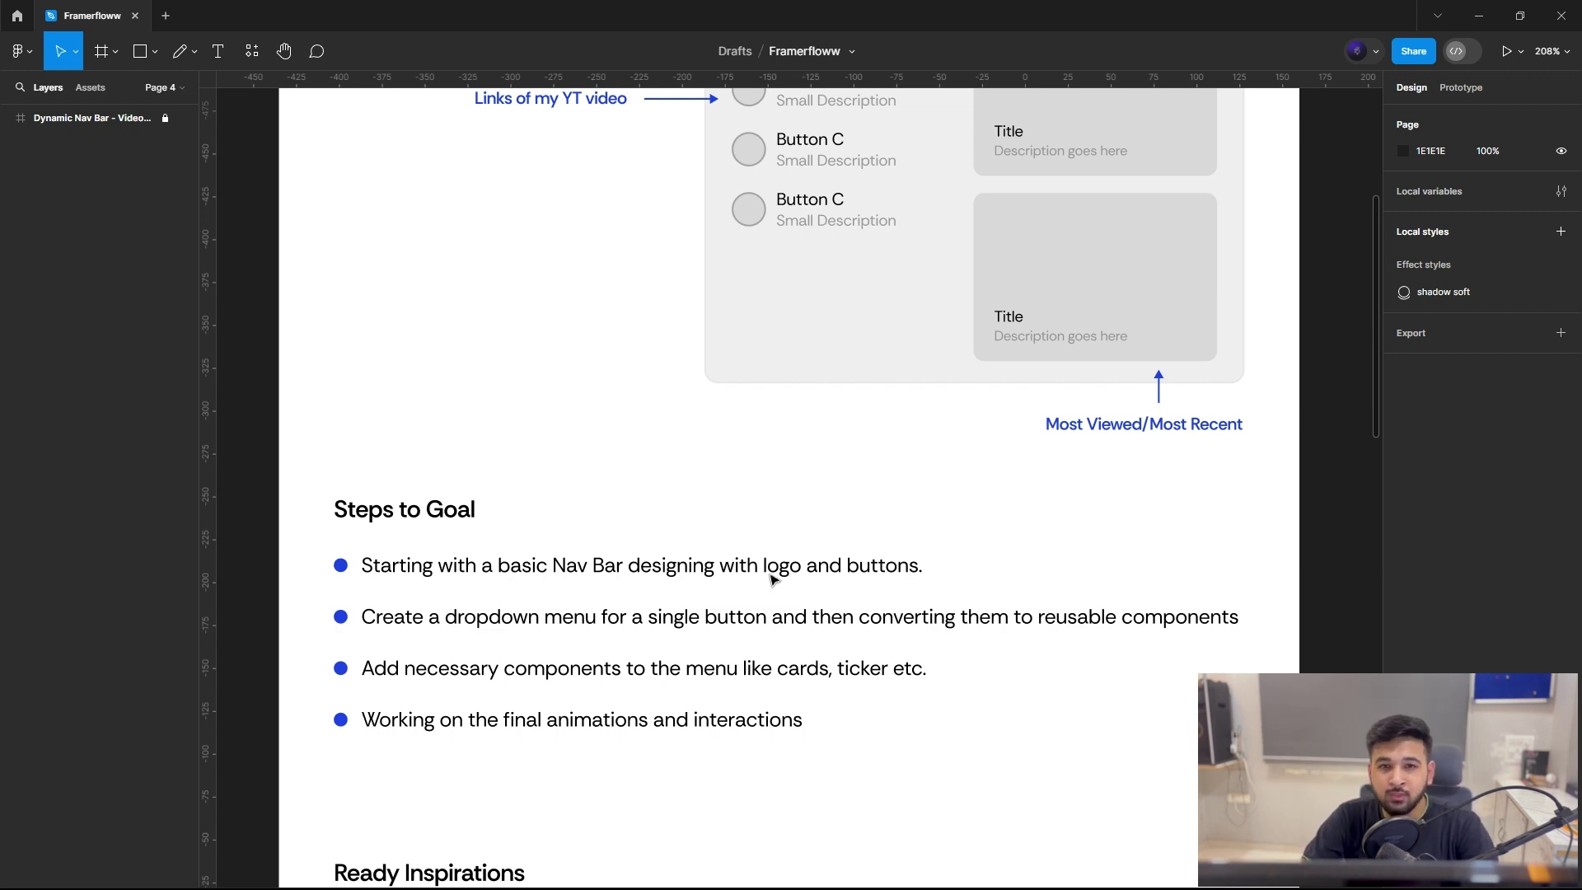
pyautogui.scroll(-1, 844, 577)
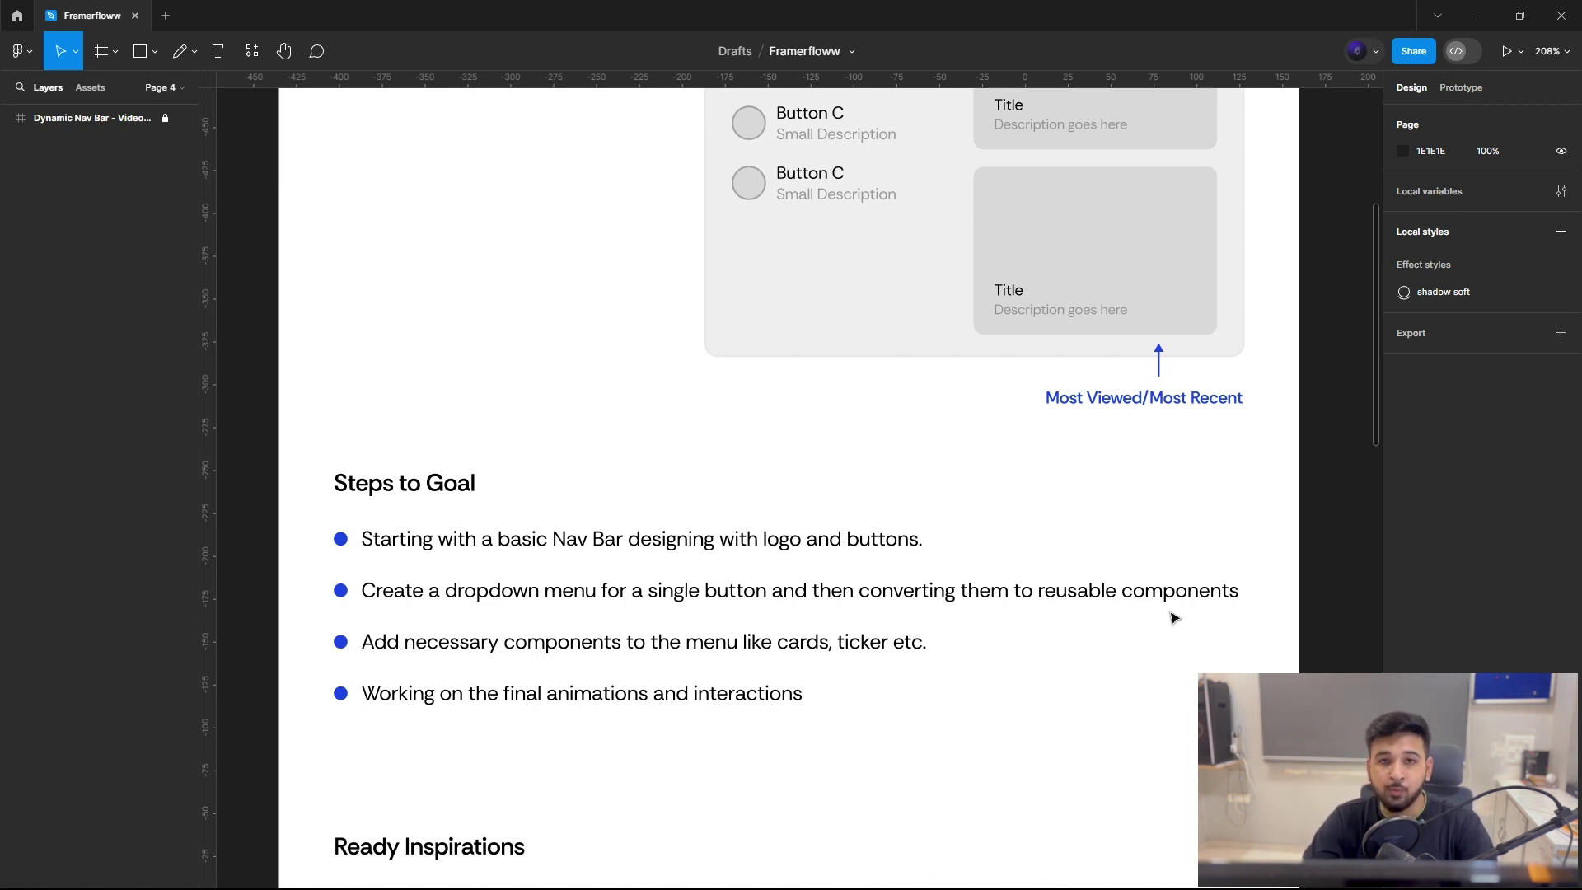
pyautogui.scroll(-2, 799, 638)
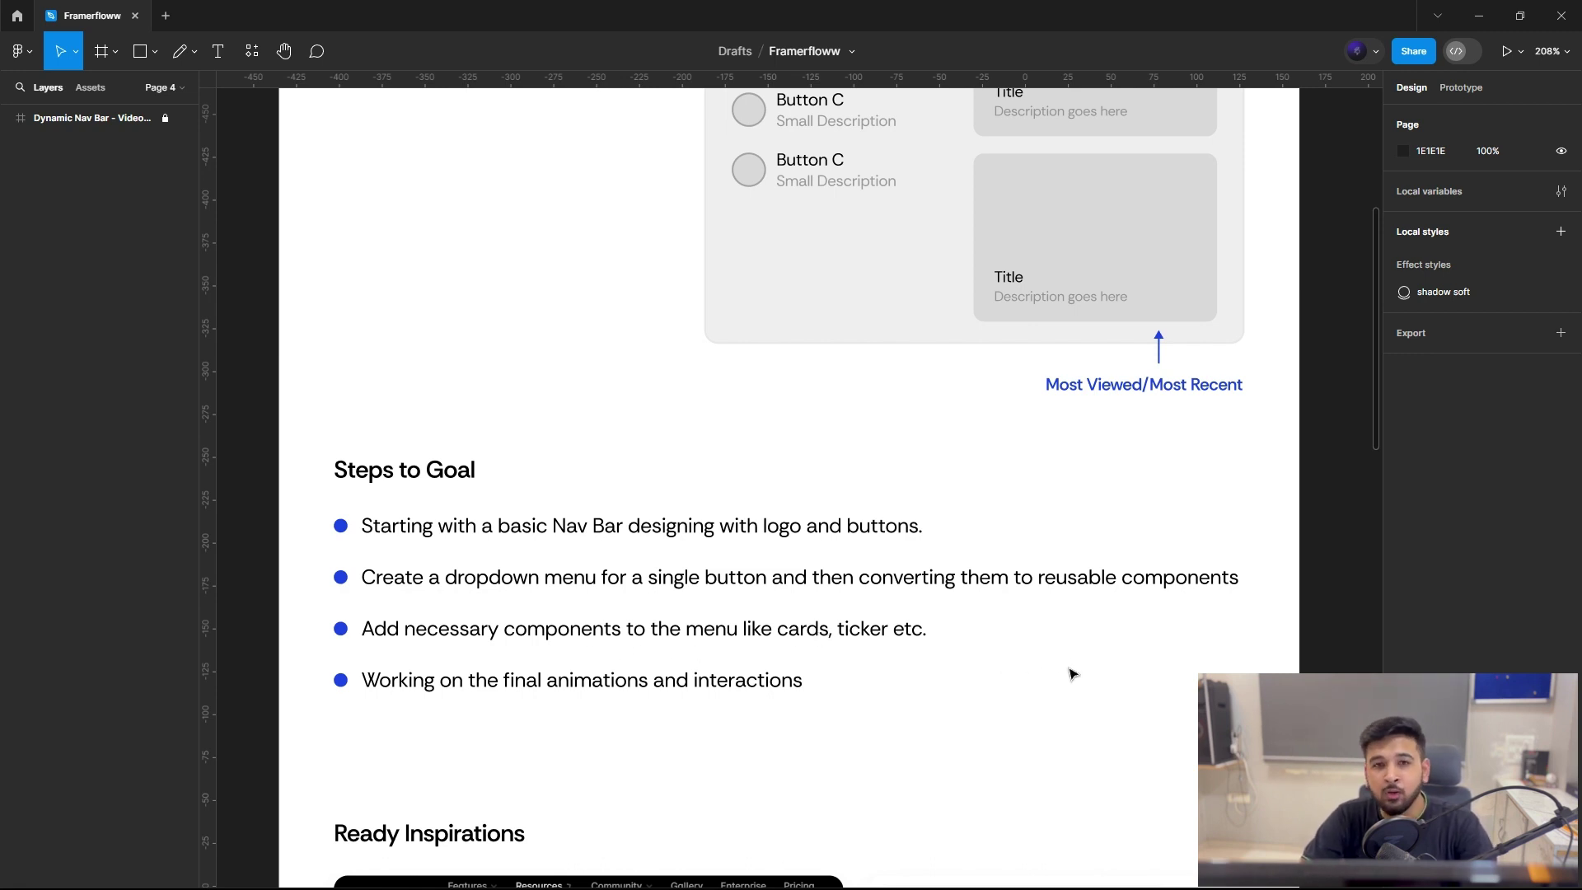
pyautogui.scroll(2, 1123, 609)
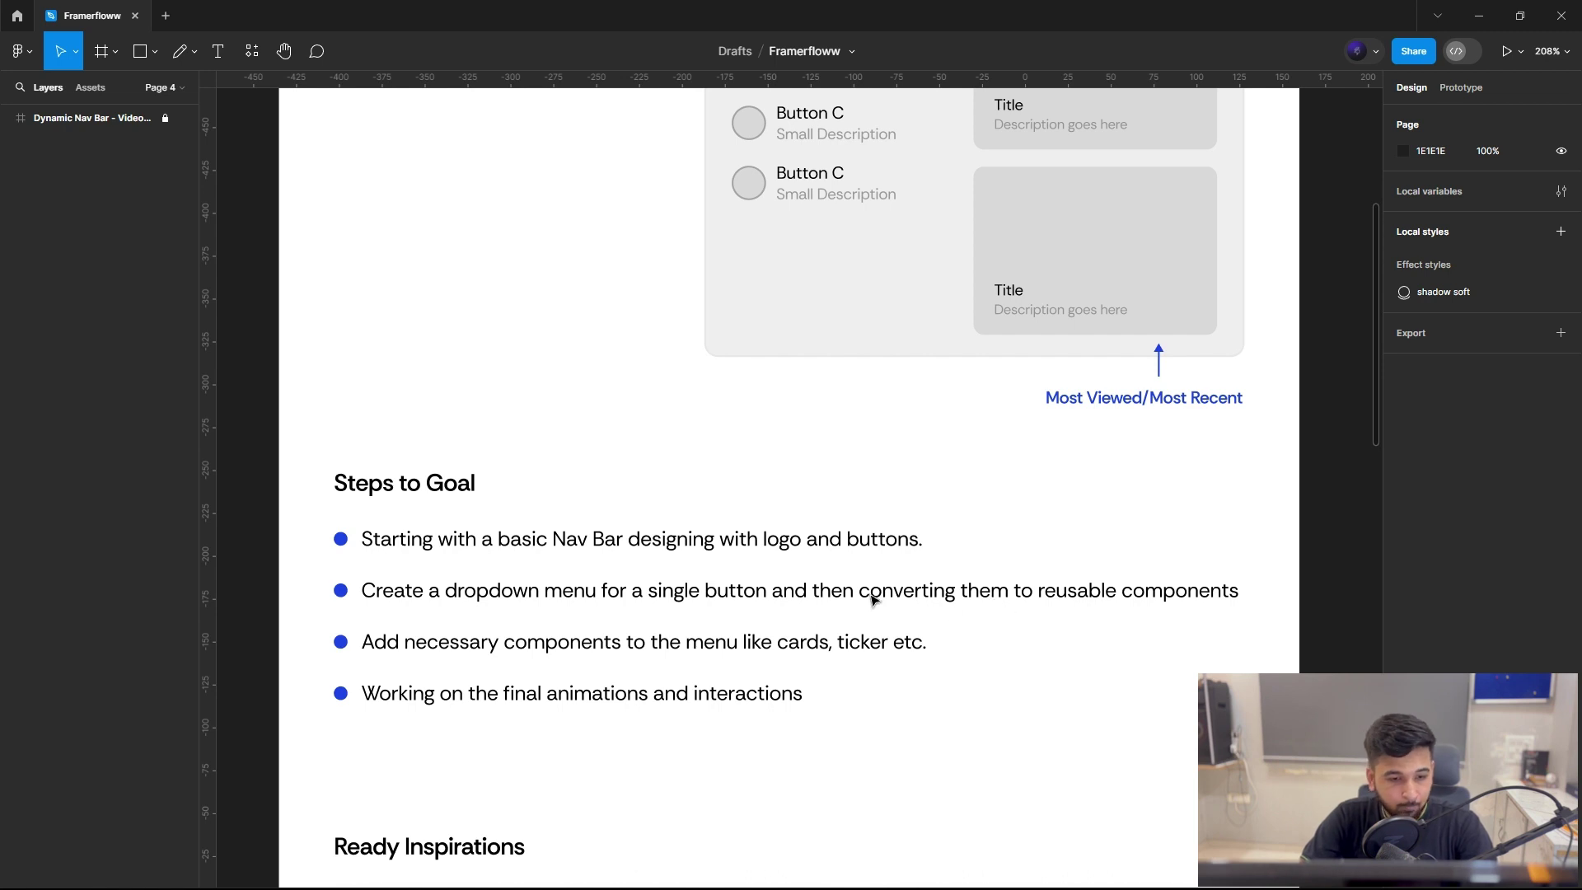
pyautogui.scroll(-2, 999, 678)
pyautogui.scroll(-1, 947, 656)
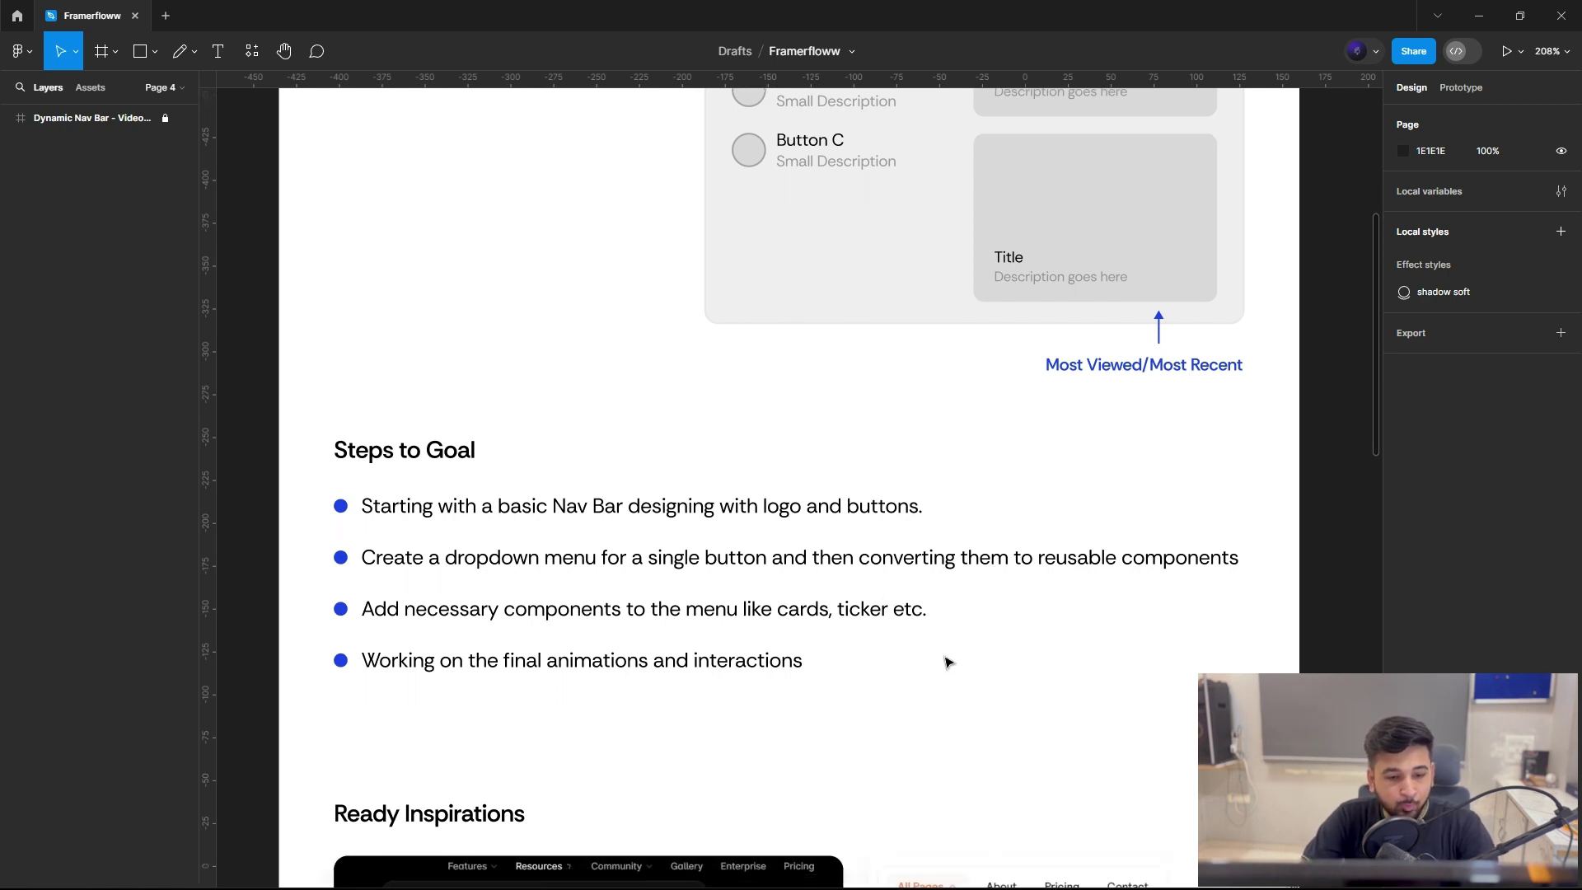
pyautogui.scroll(-1, 960, 674)
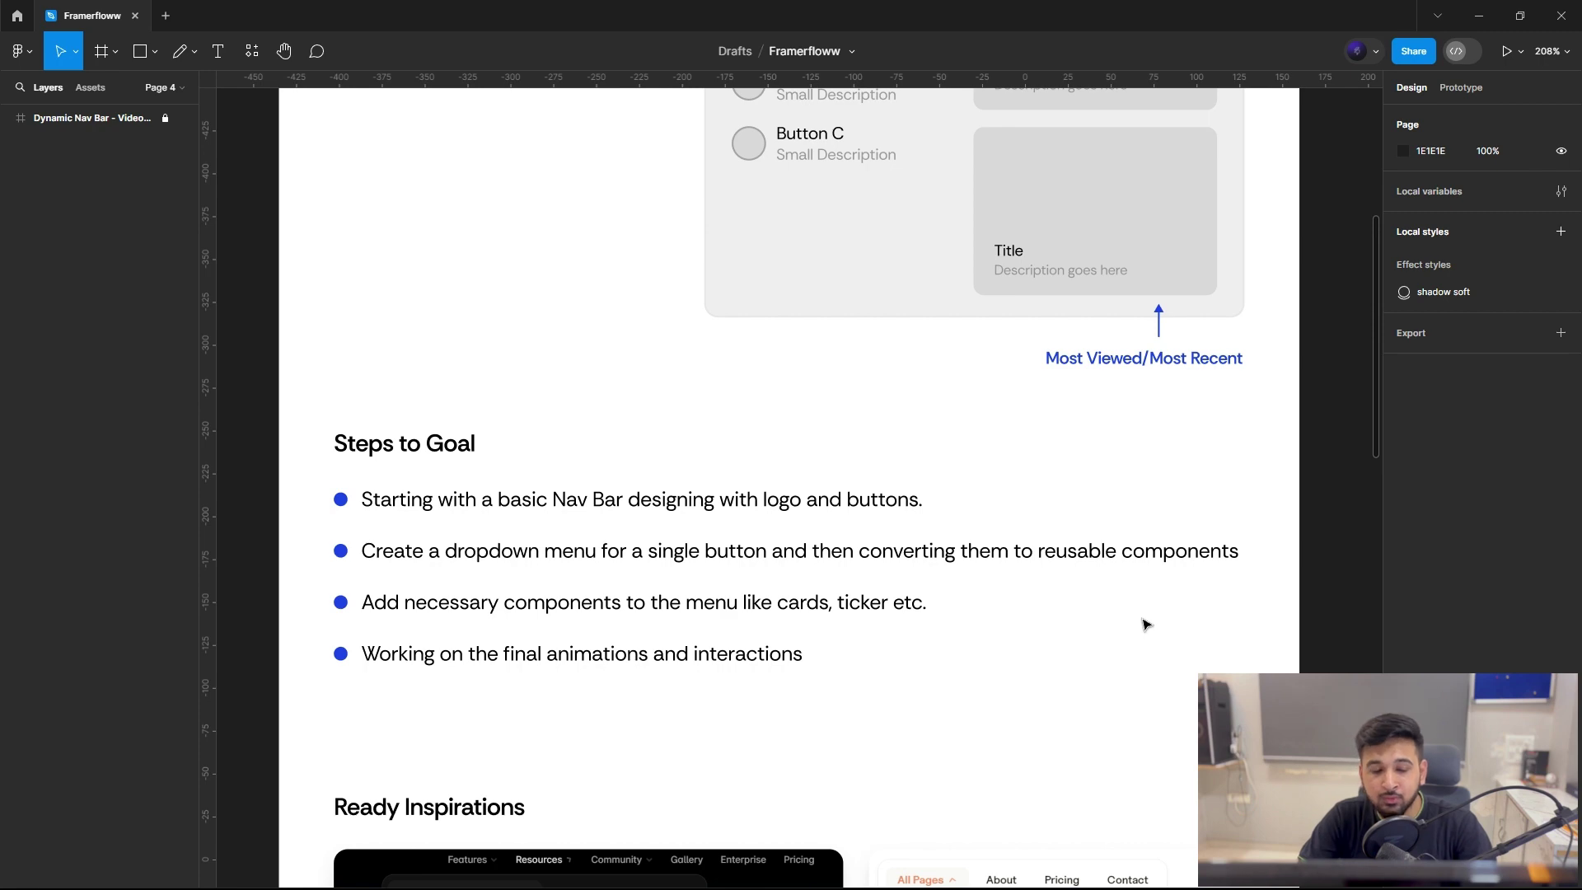
pyautogui.scroll(-5, 1146, 624)
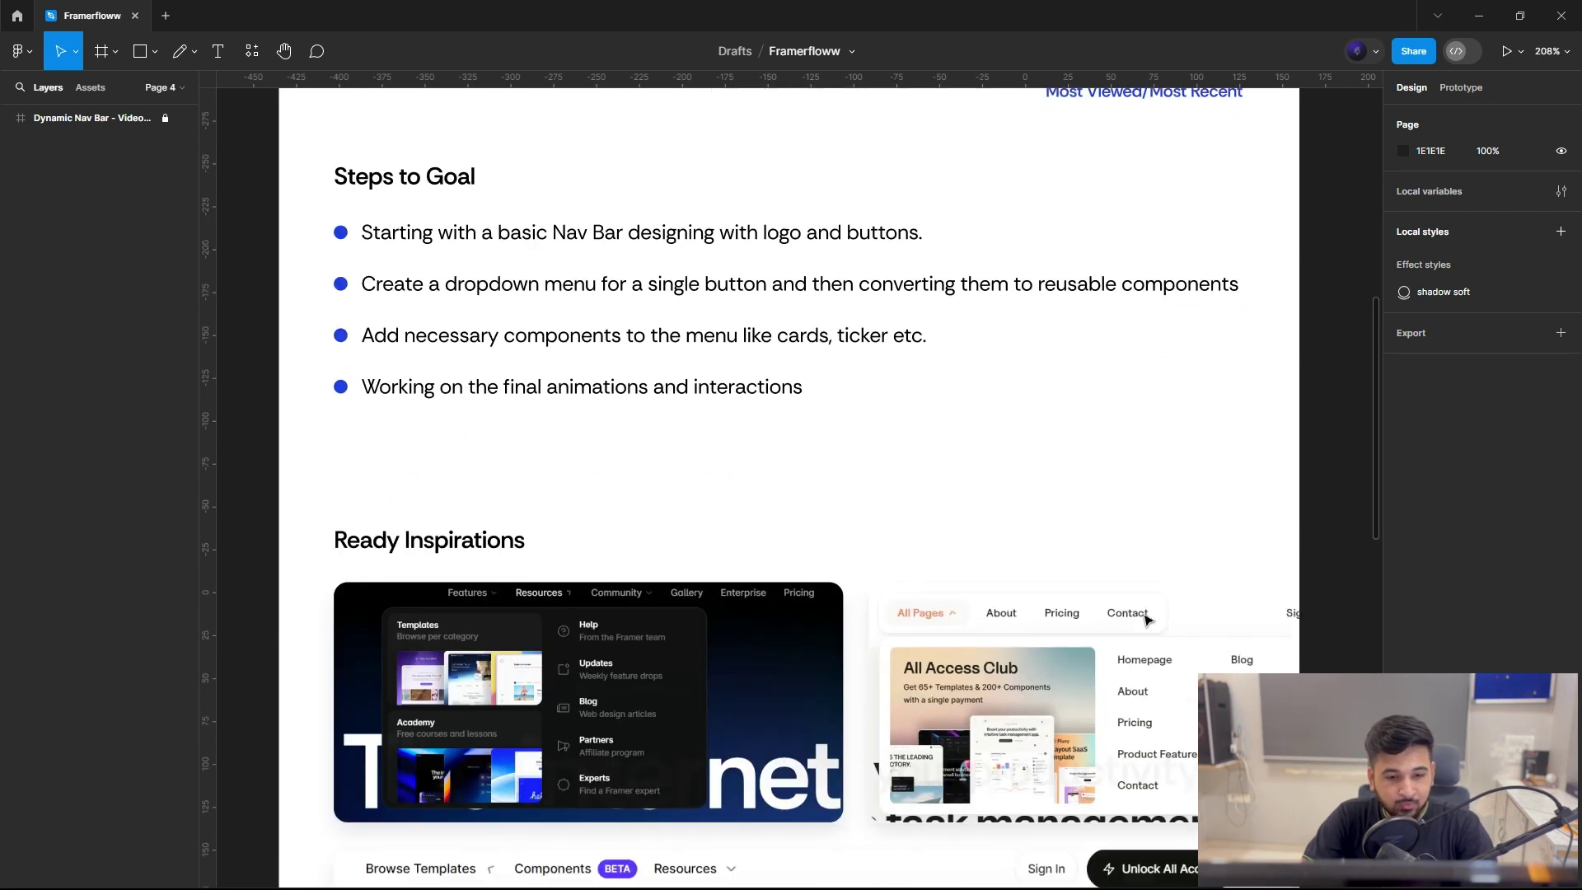
# Step: Scroll past the Ready Inspirations mega-menu frames to the four Quick Points bullets
pyautogui.scroll(-6, 1145, 613)
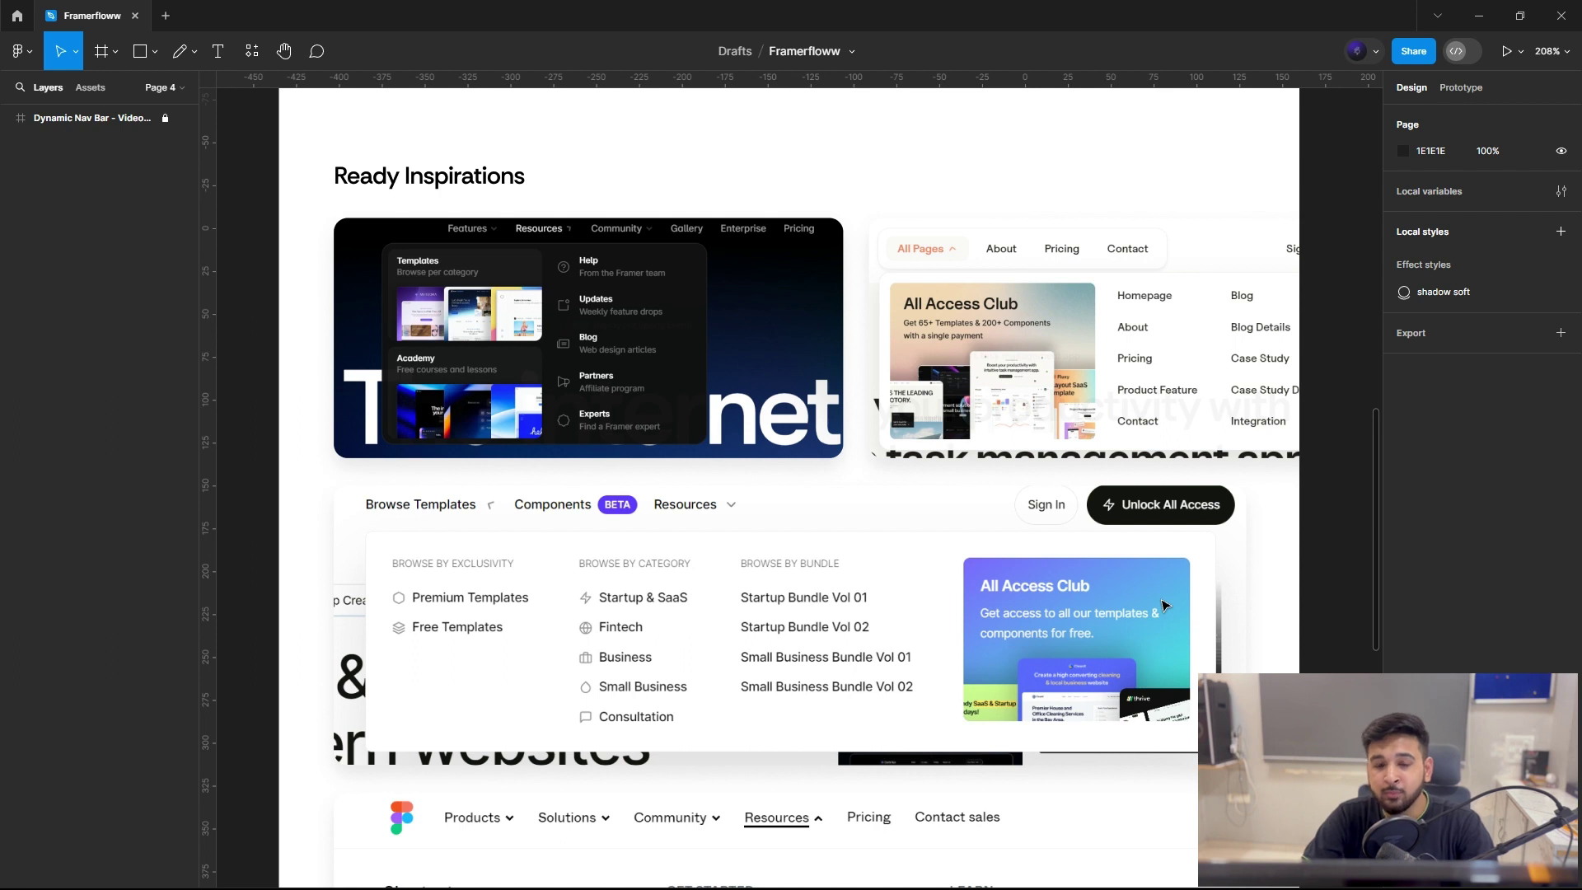
pyautogui.scroll(-2, 1164, 606)
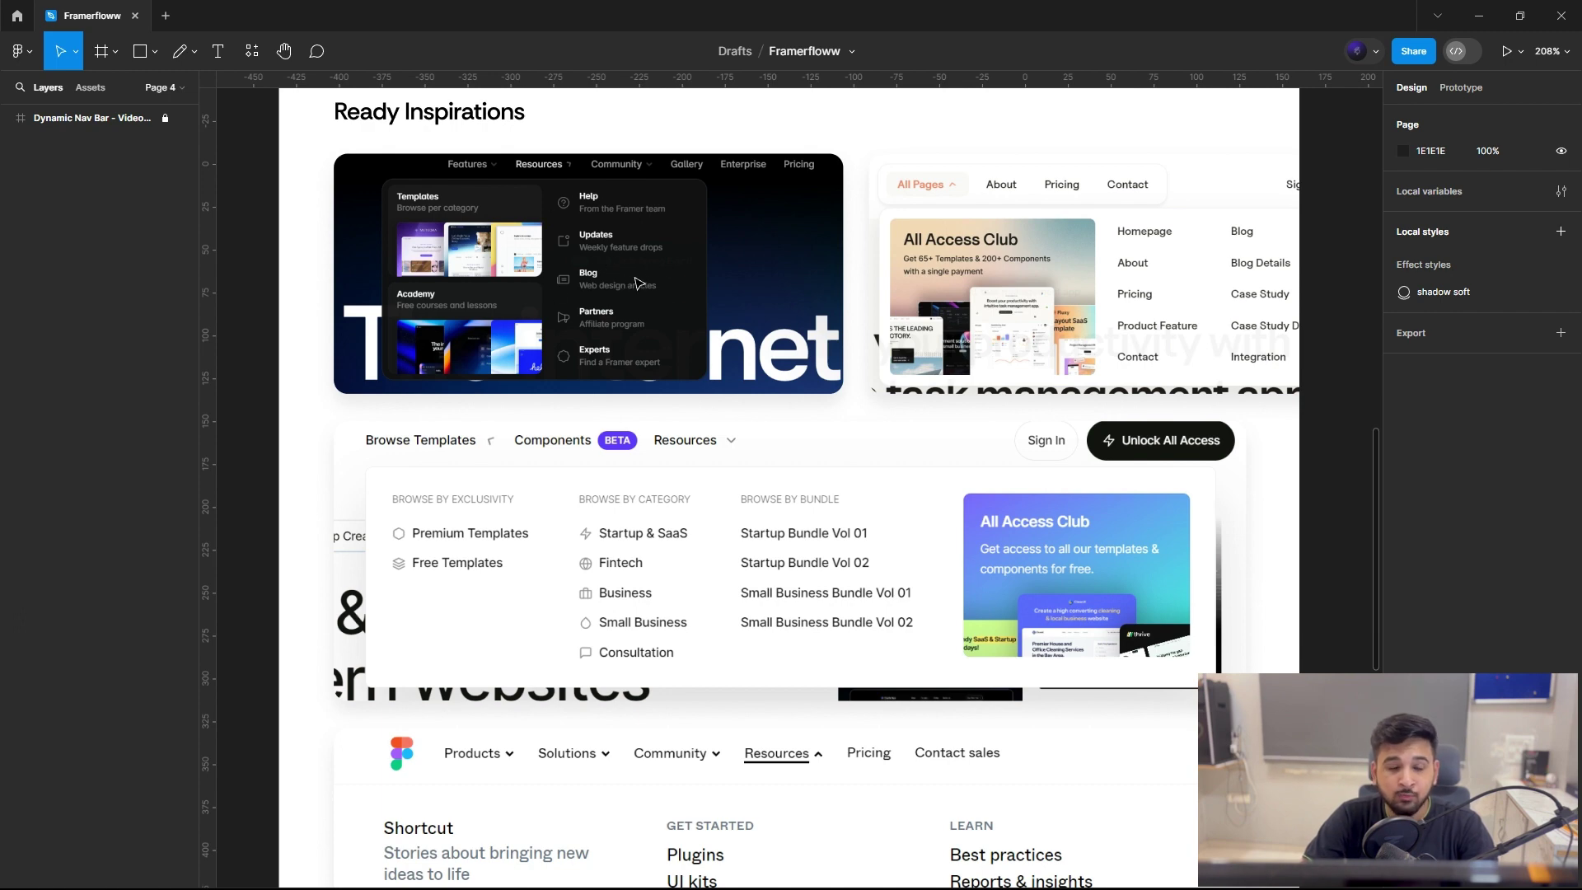
pyautogui.scroll(-3, 960, 456)
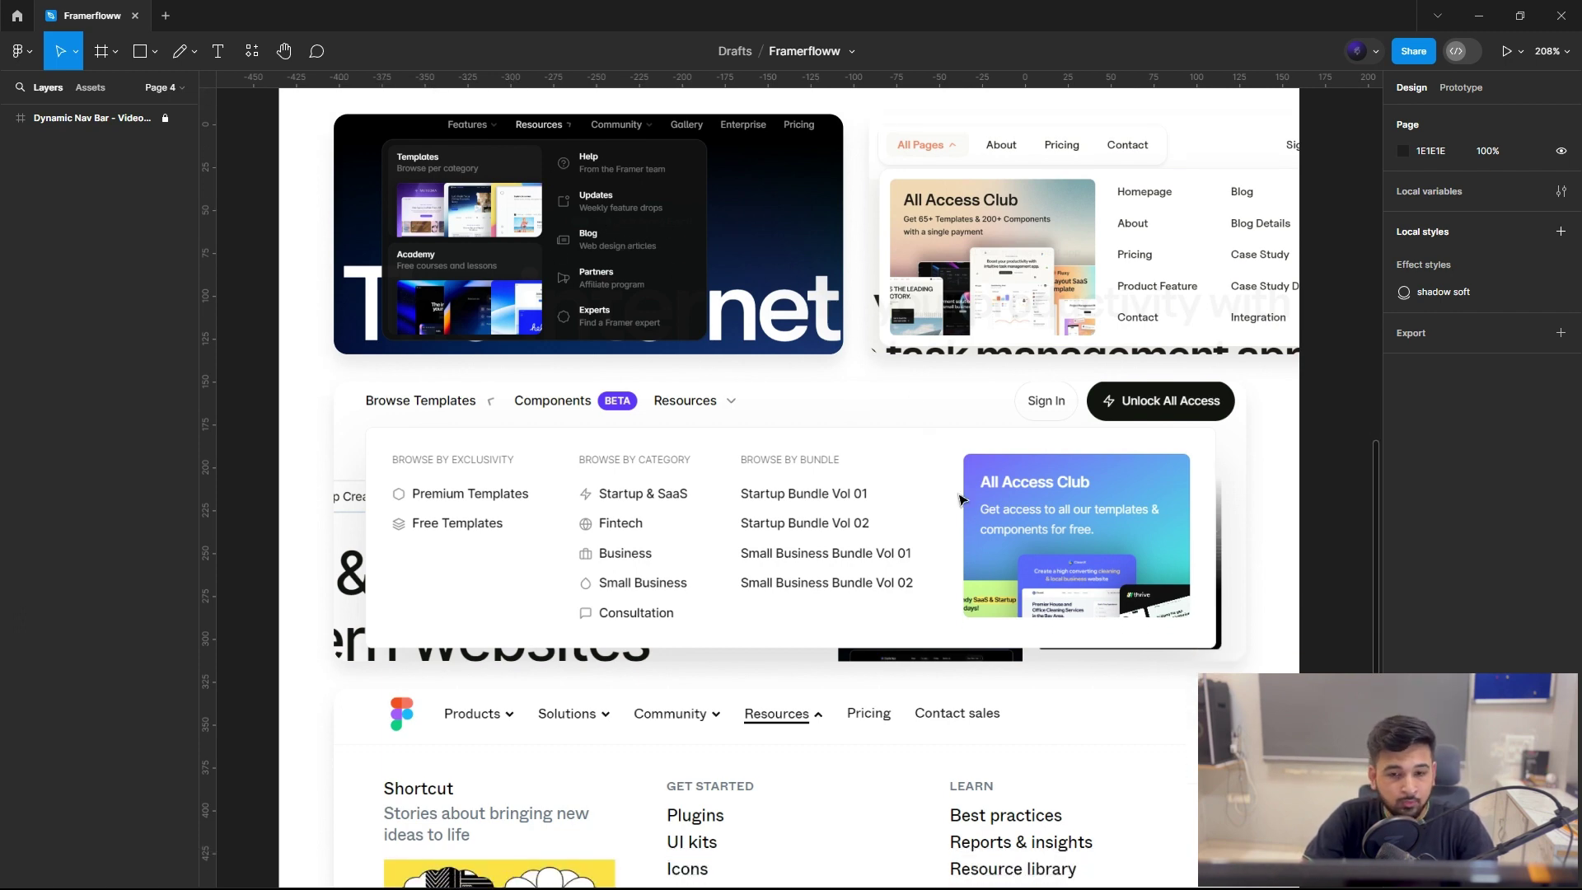
pyautogui.scroll(-5, 960, 455)
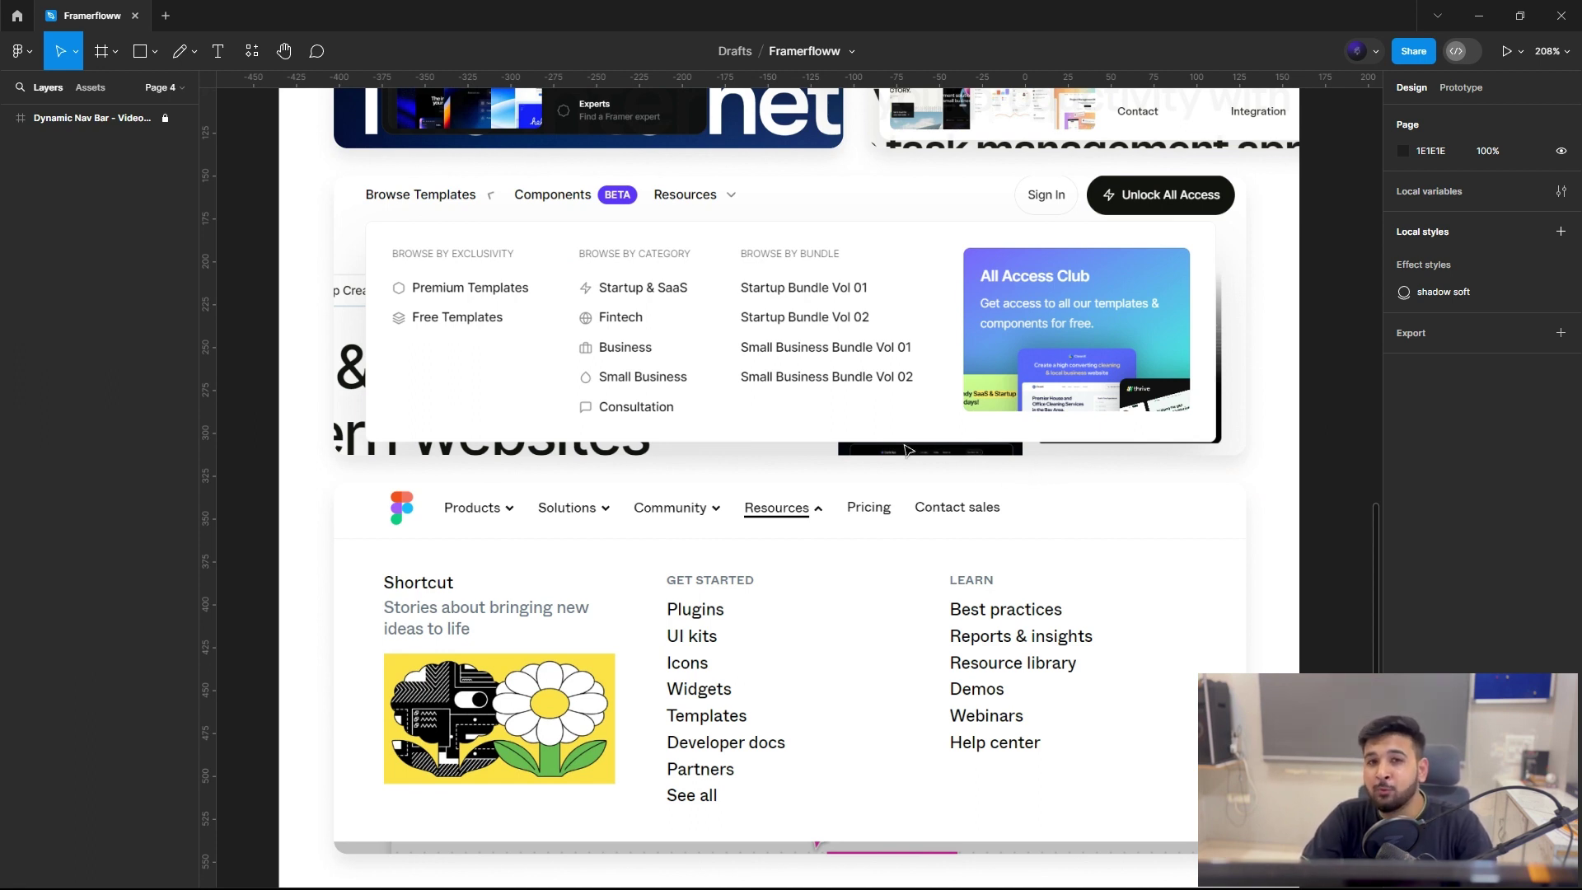
pyautogui.scroll(-5, 921, 462)
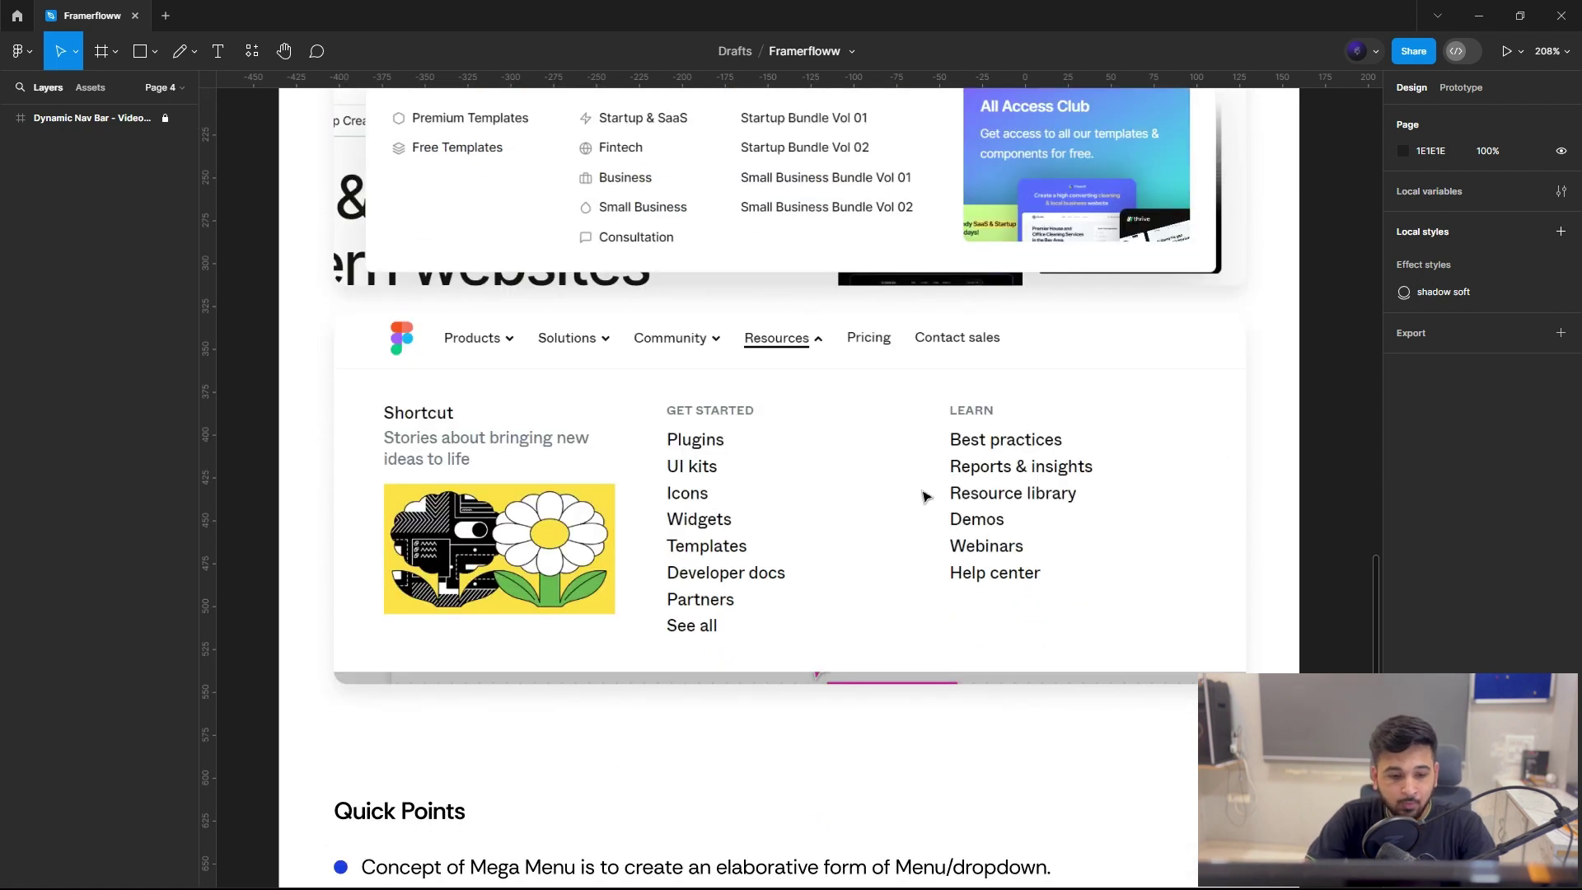
pyautogui.scroll(-6, 922, 495)
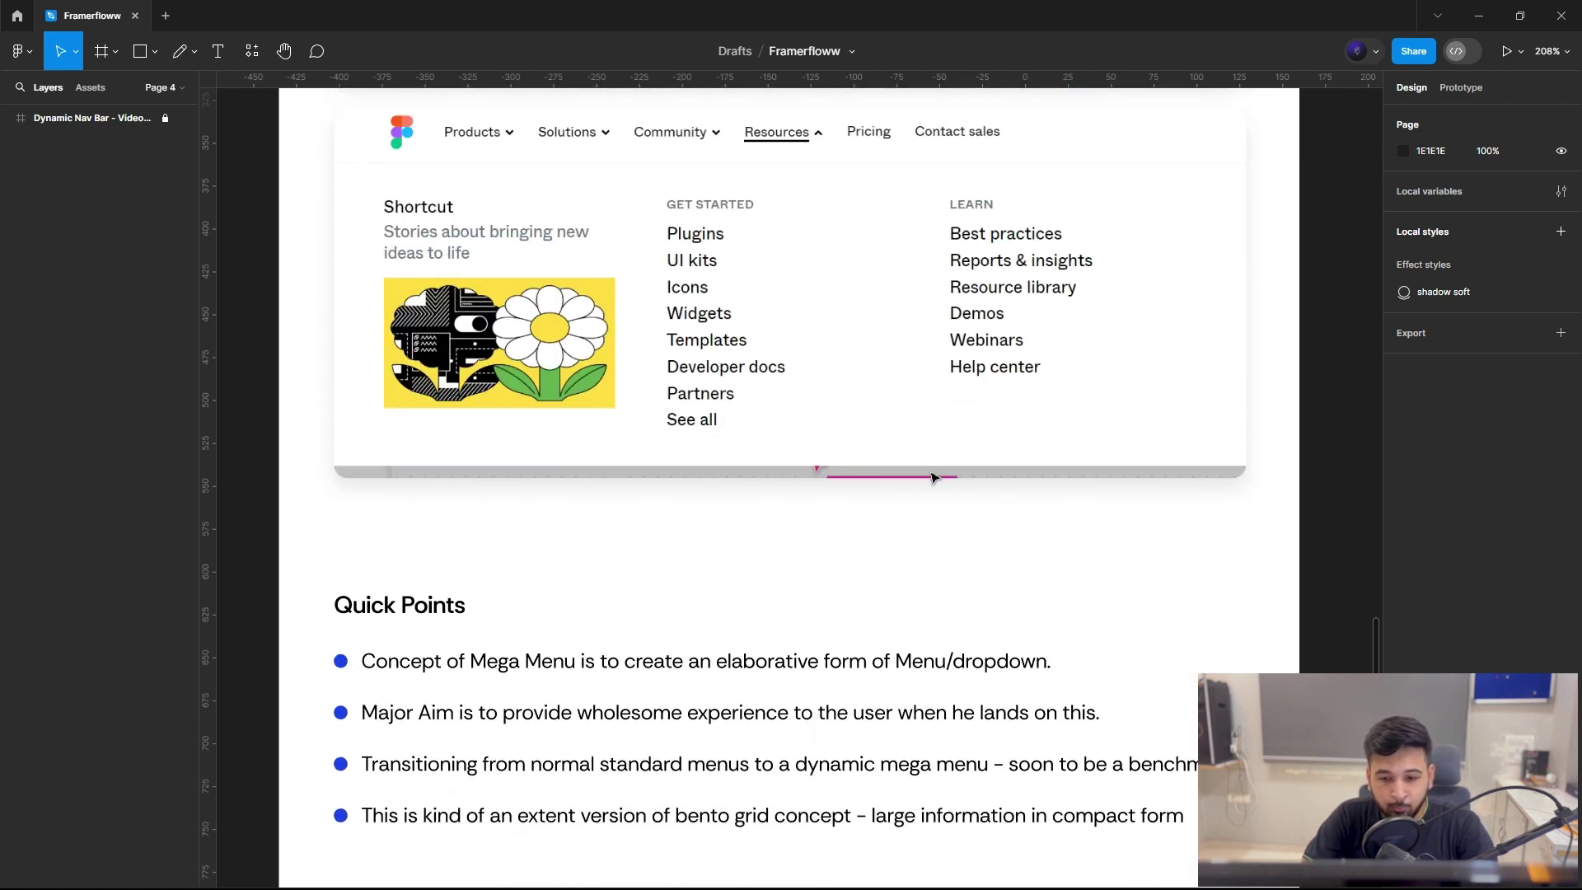
pyautogui.scroll(-3, 931, 469)
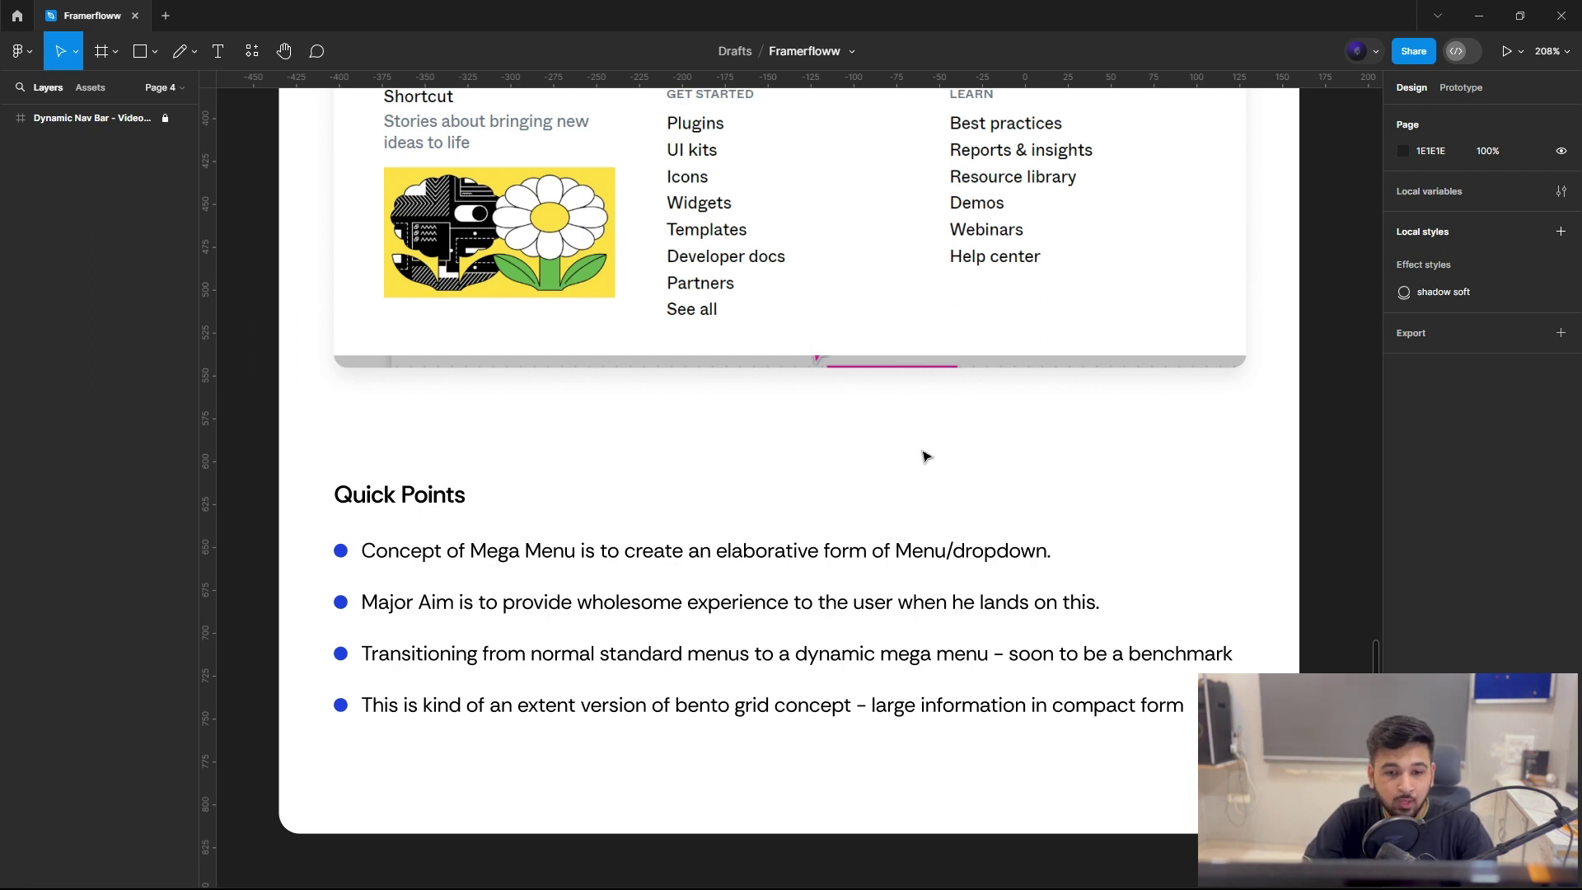
# Step: Scroll back over the Figma inspirations, then bring up the Untitled Framer project with the Framerfloww nav
pyautogui.scroll(-1, 925, 456)
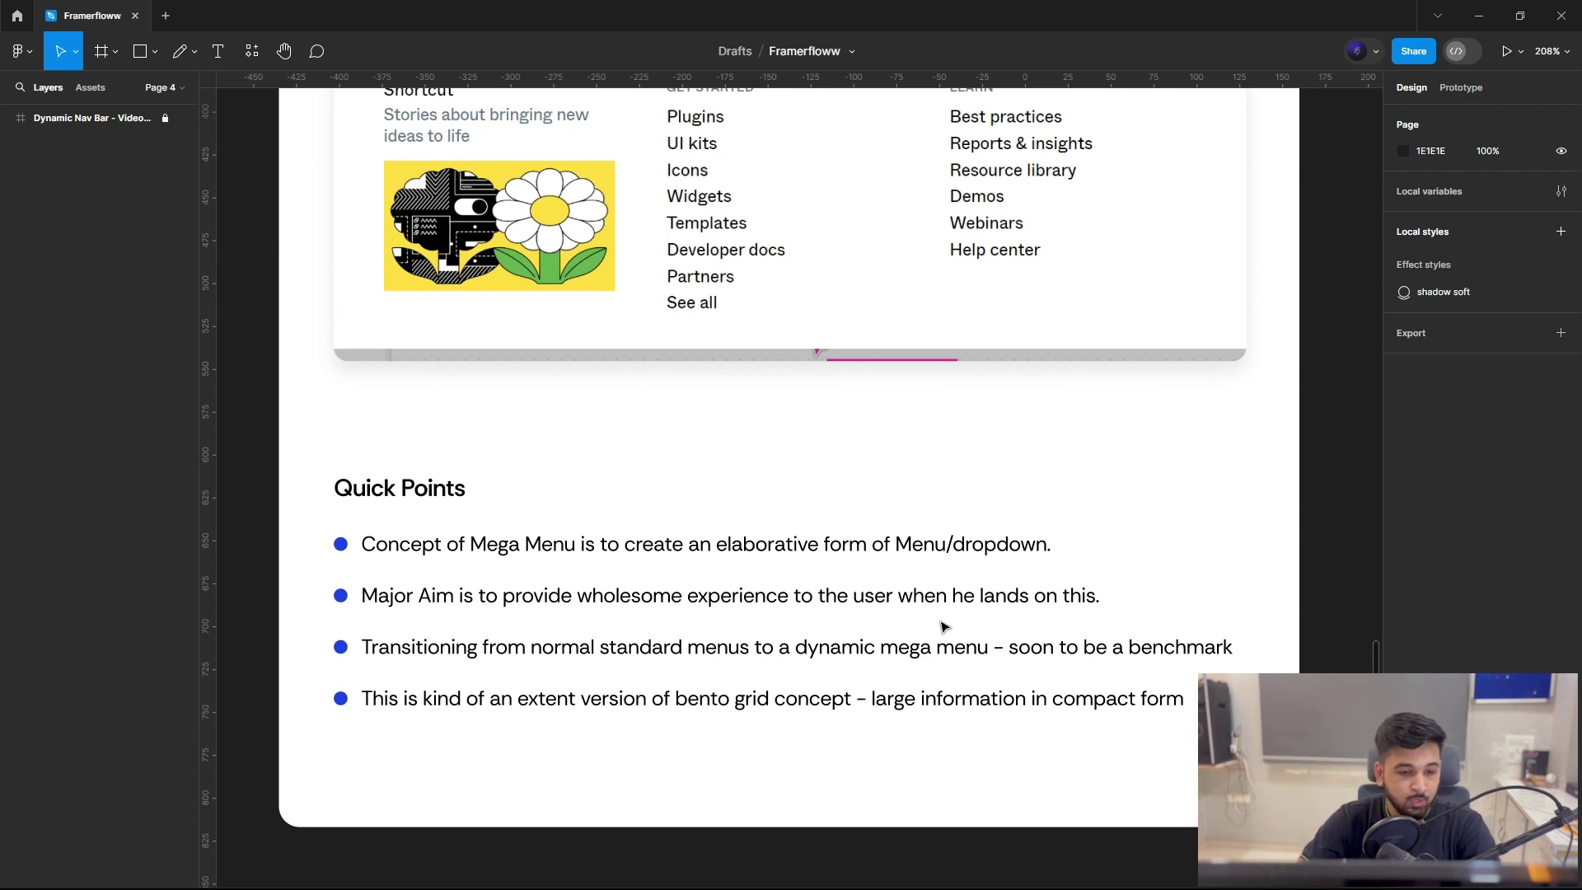
pyautogui.scroll(-1, 540, 655)
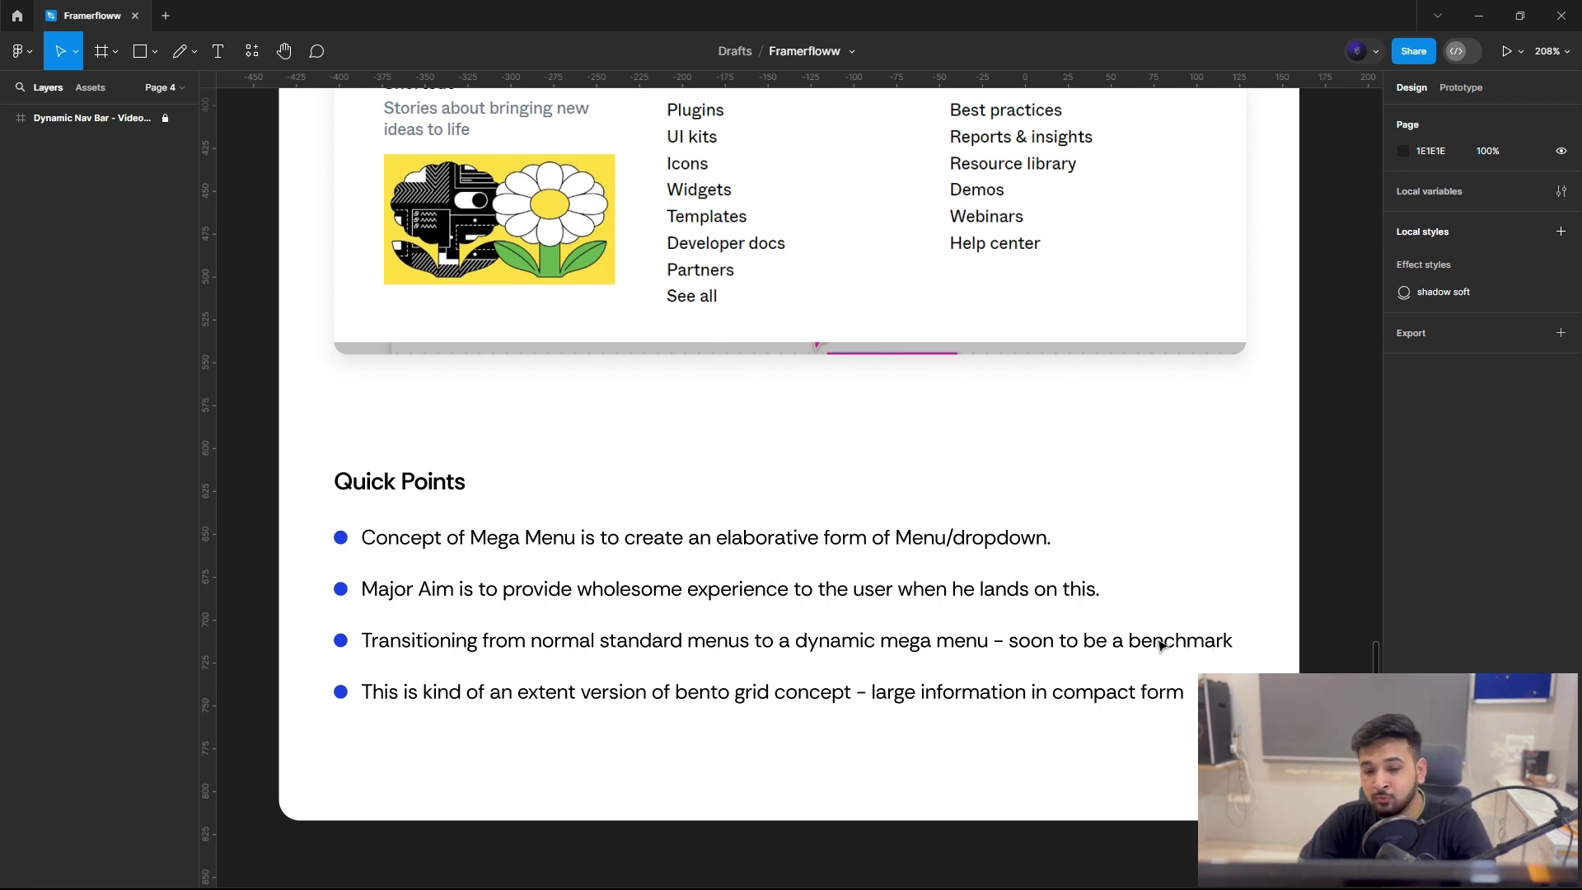
pyautogui.scroll(-1, 1161, 639)
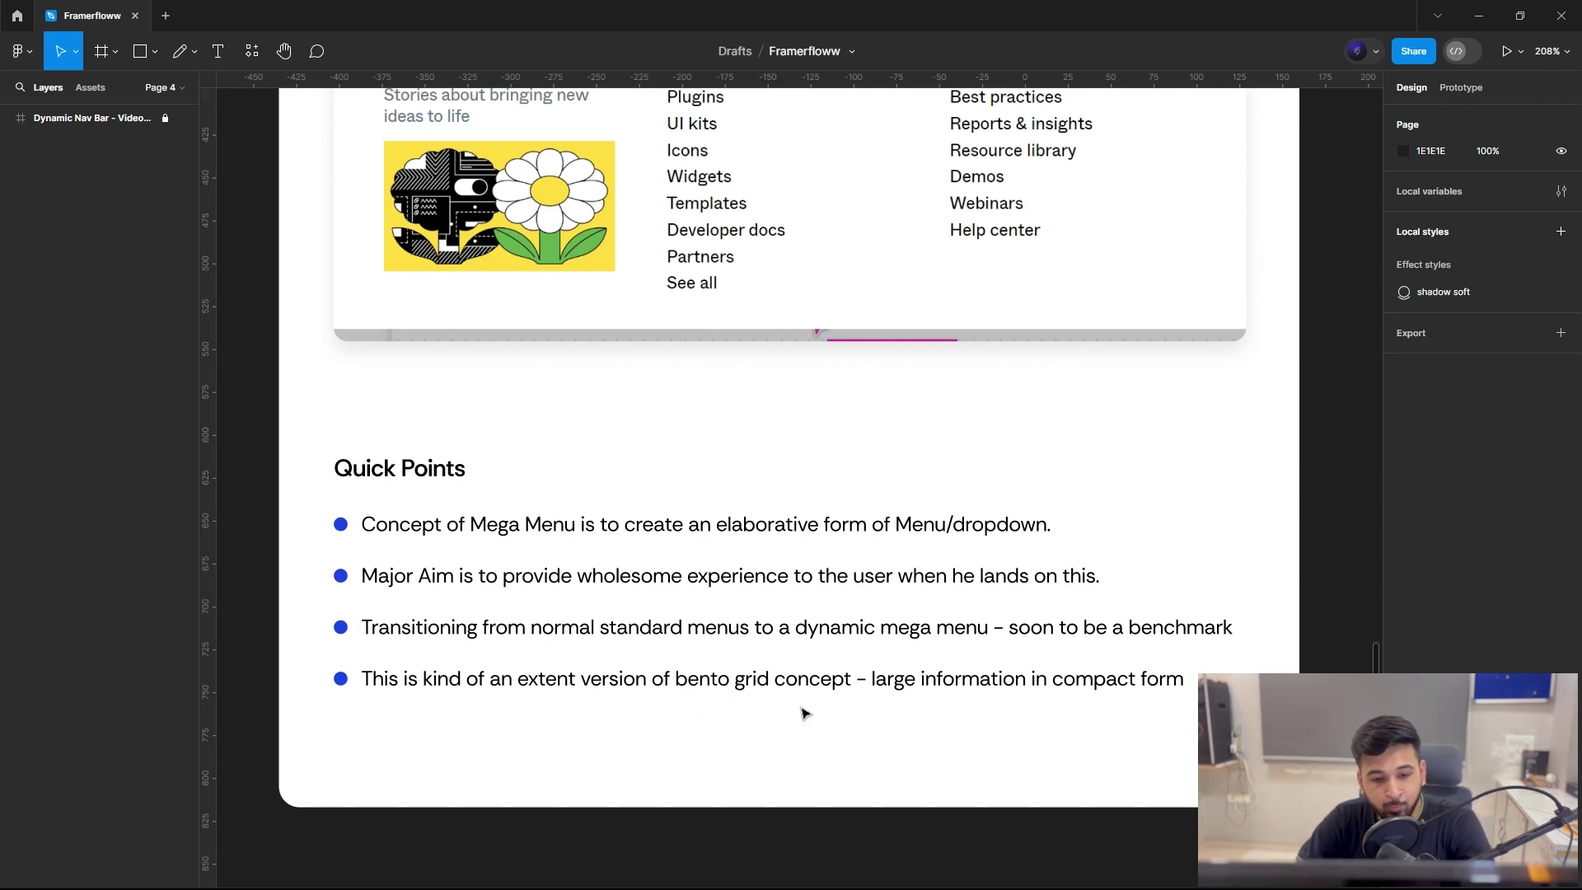
pyautogui.scroll(1, 863, 672)
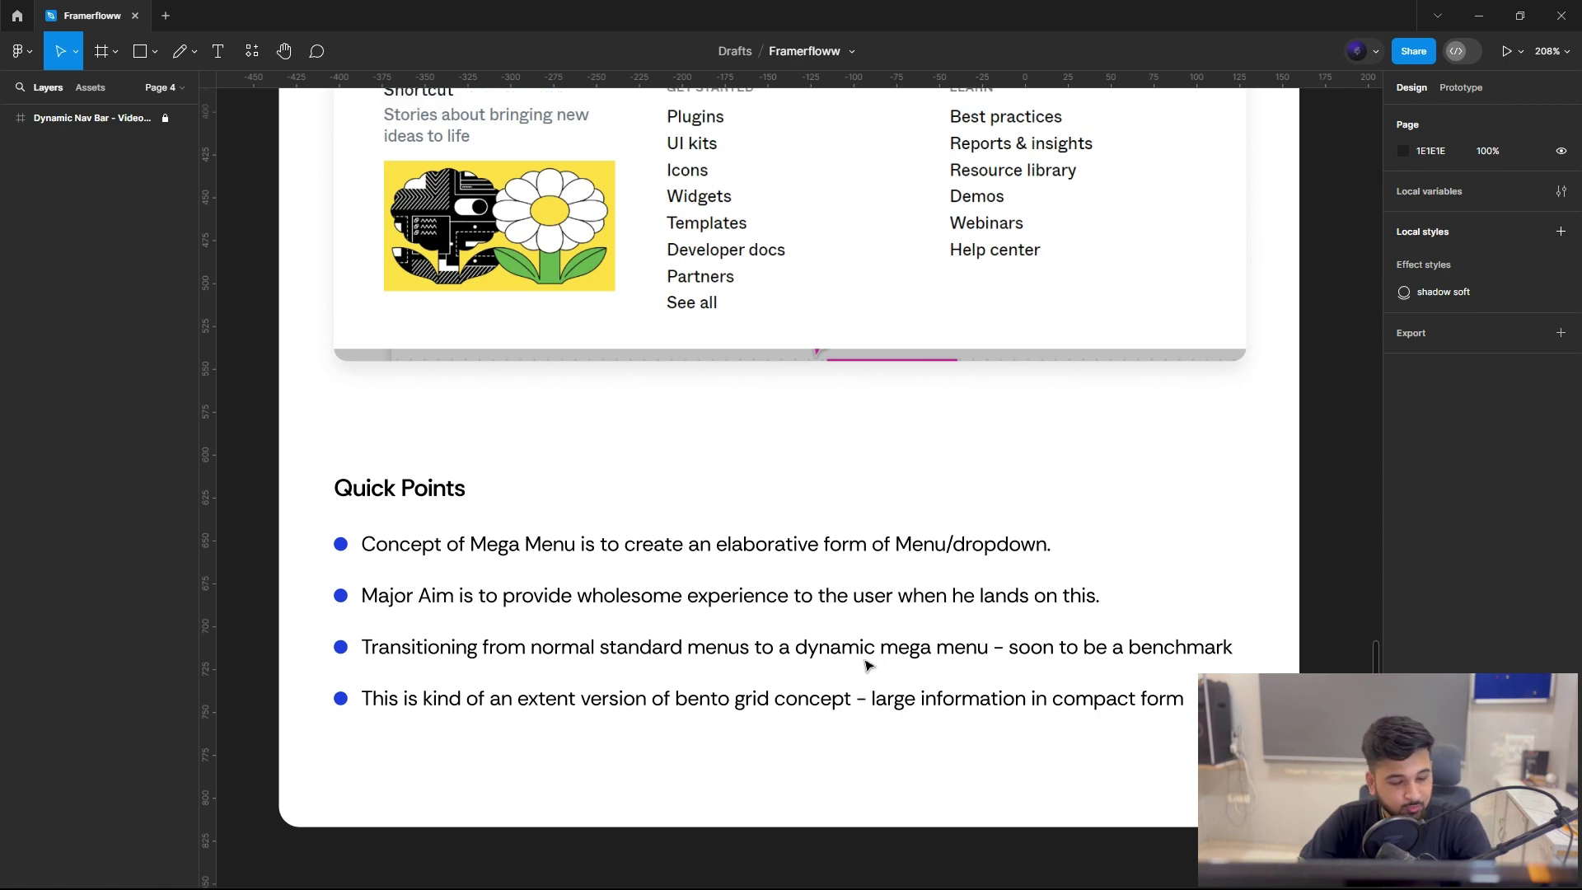
pyautogui.scroll(1, 734, 462)
pyautogui.scroll(10, 789, 285)
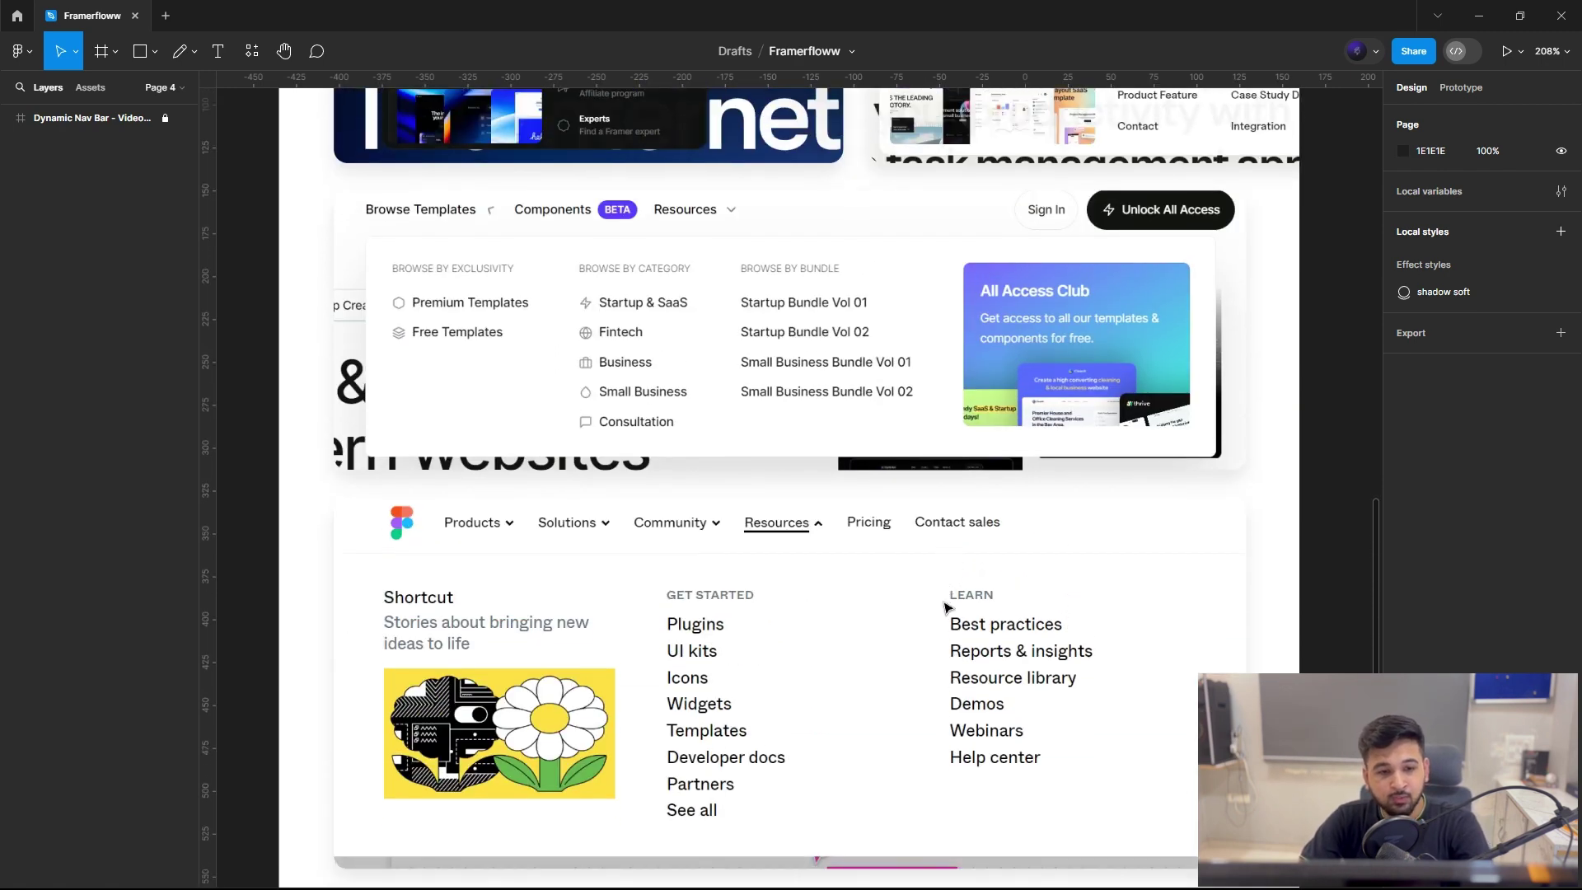
pyautogui.scroll(-3, 948, 606)
pyautogui.scroll(-3, 826, 594)
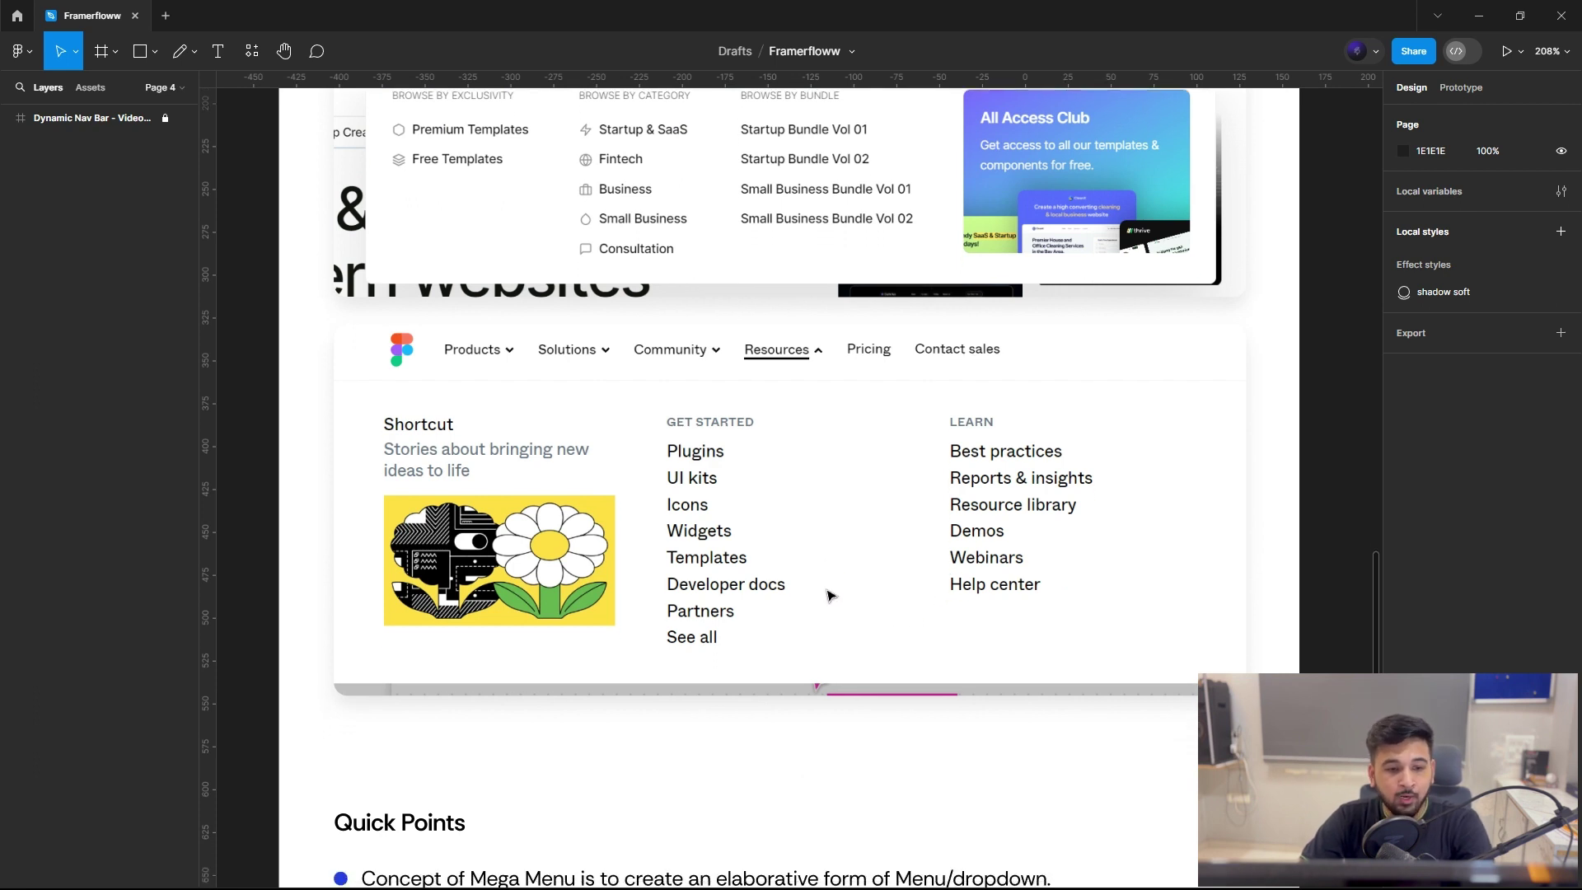
pyautogui.scroll(-3, 811, 564)
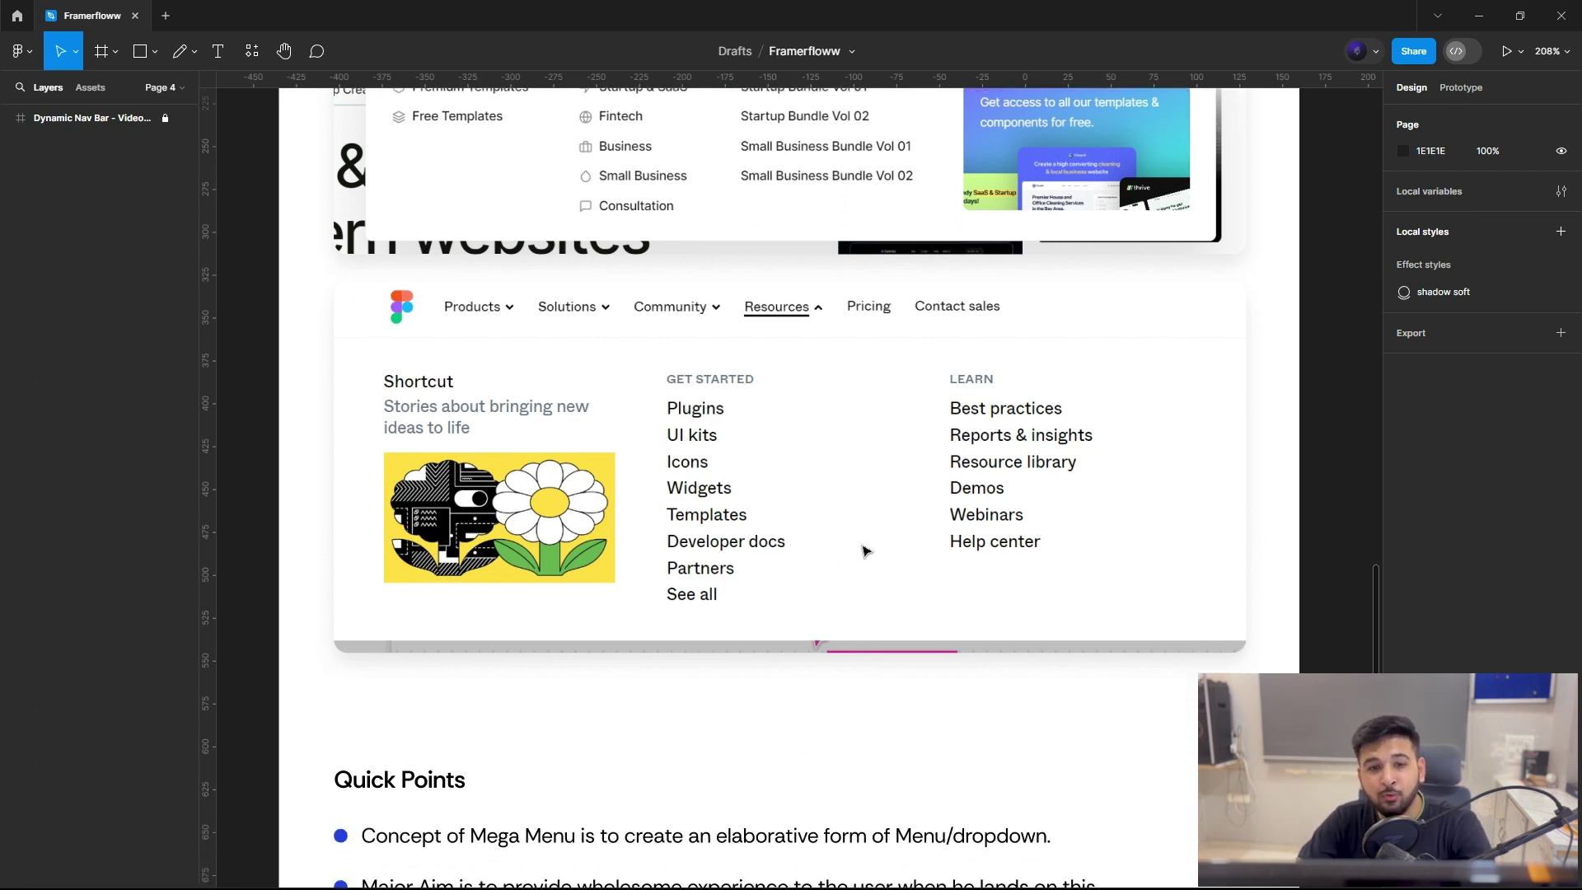
pyautogui.scroll(-4, 904, 614)
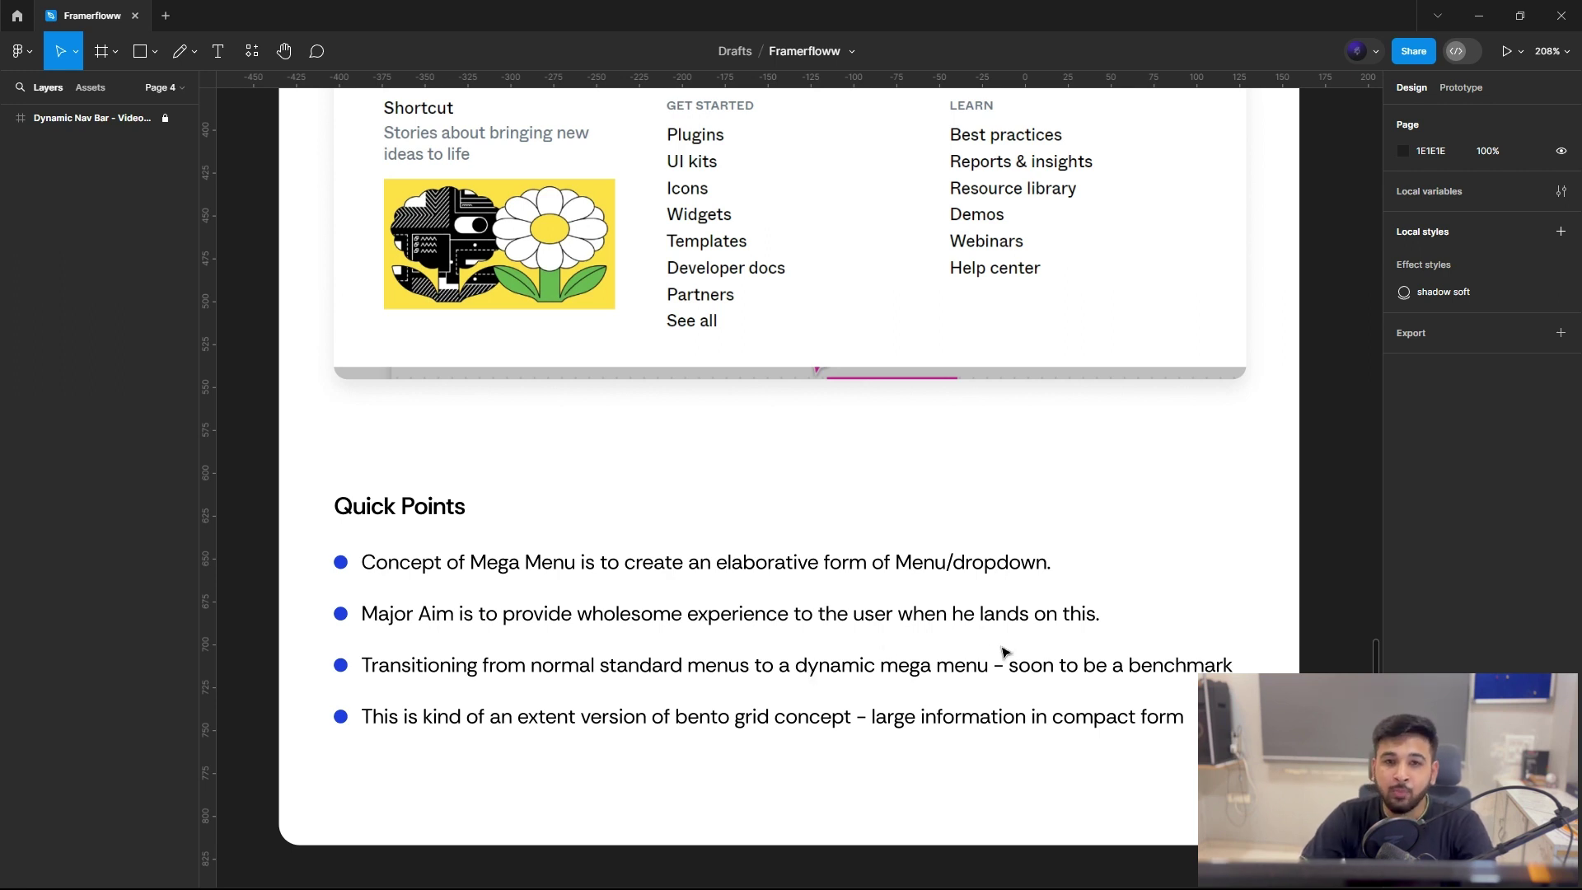
pyautogui.scroll(5, 1088, 636)
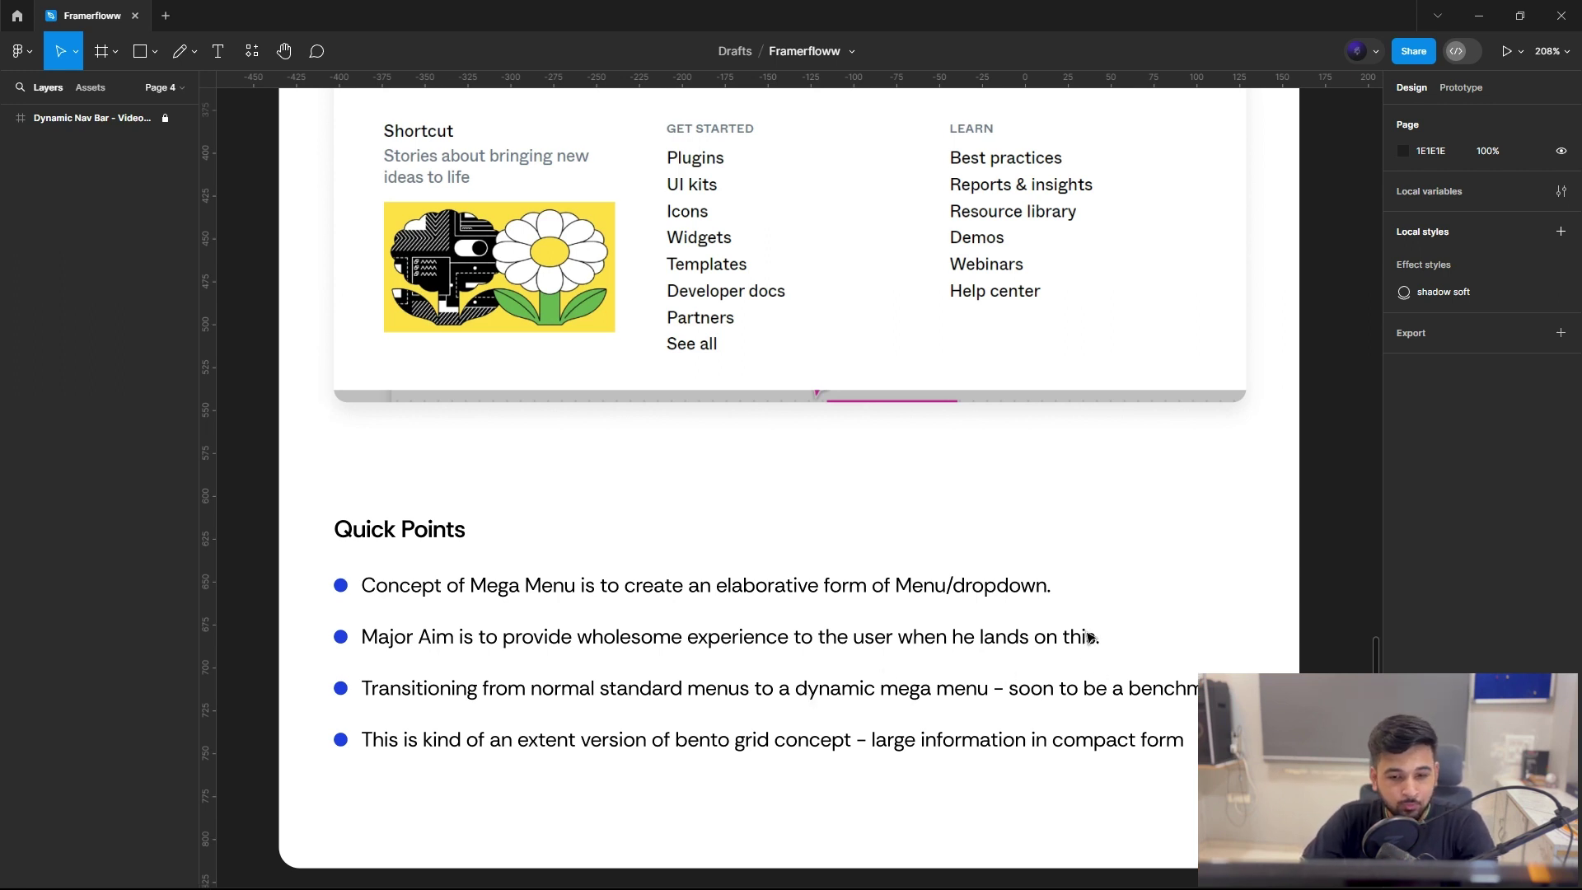
pyautogui.scroll(15, 1092, 629)
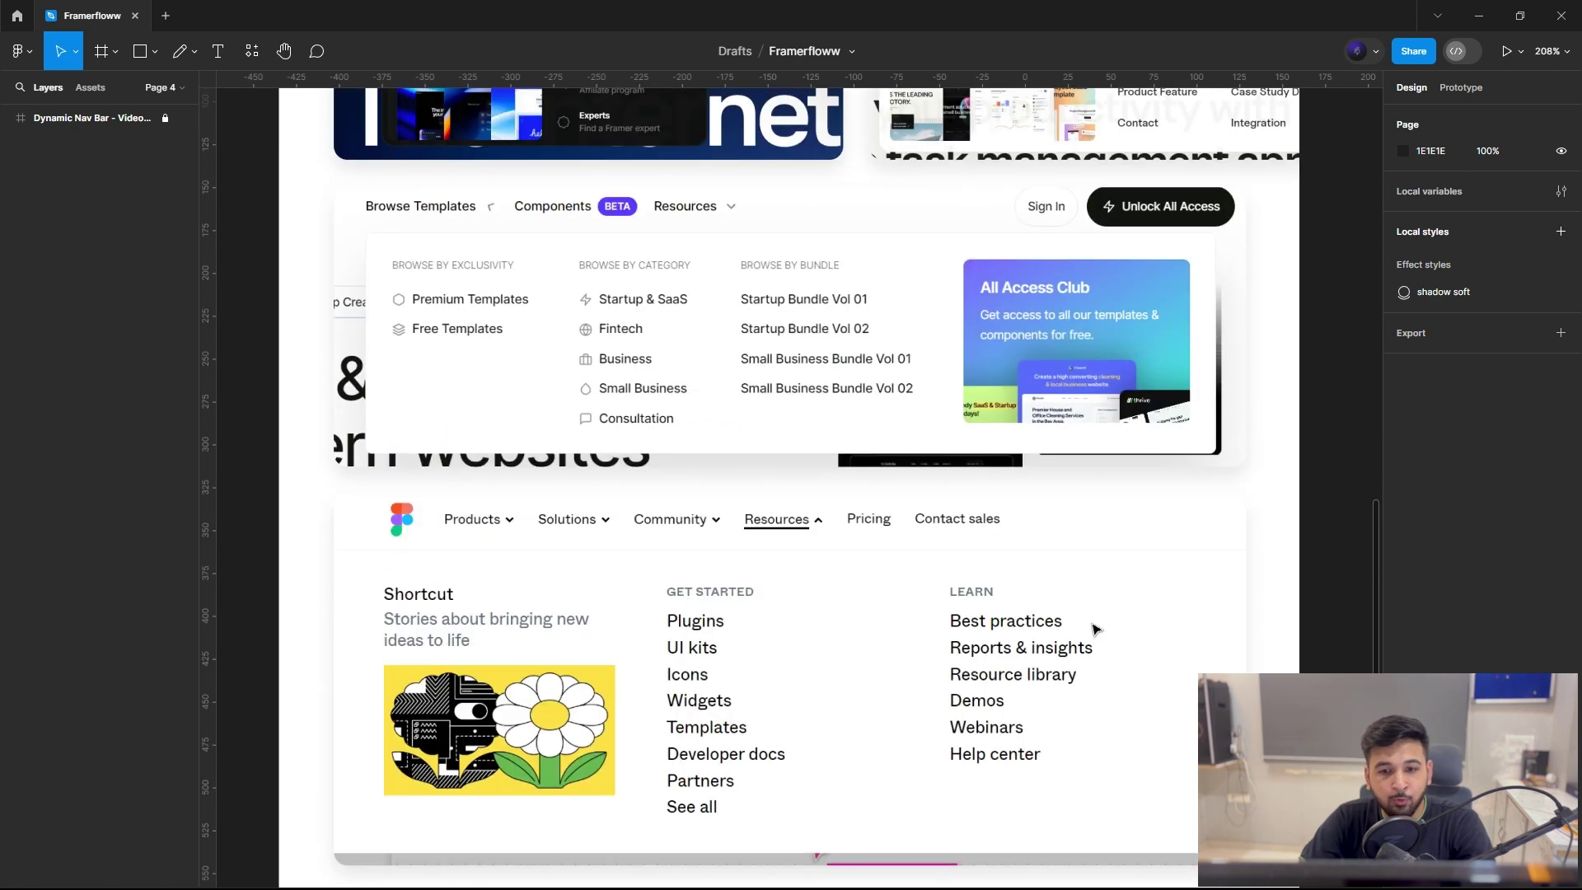
pyautogui.scroll(1, 1096, 630)
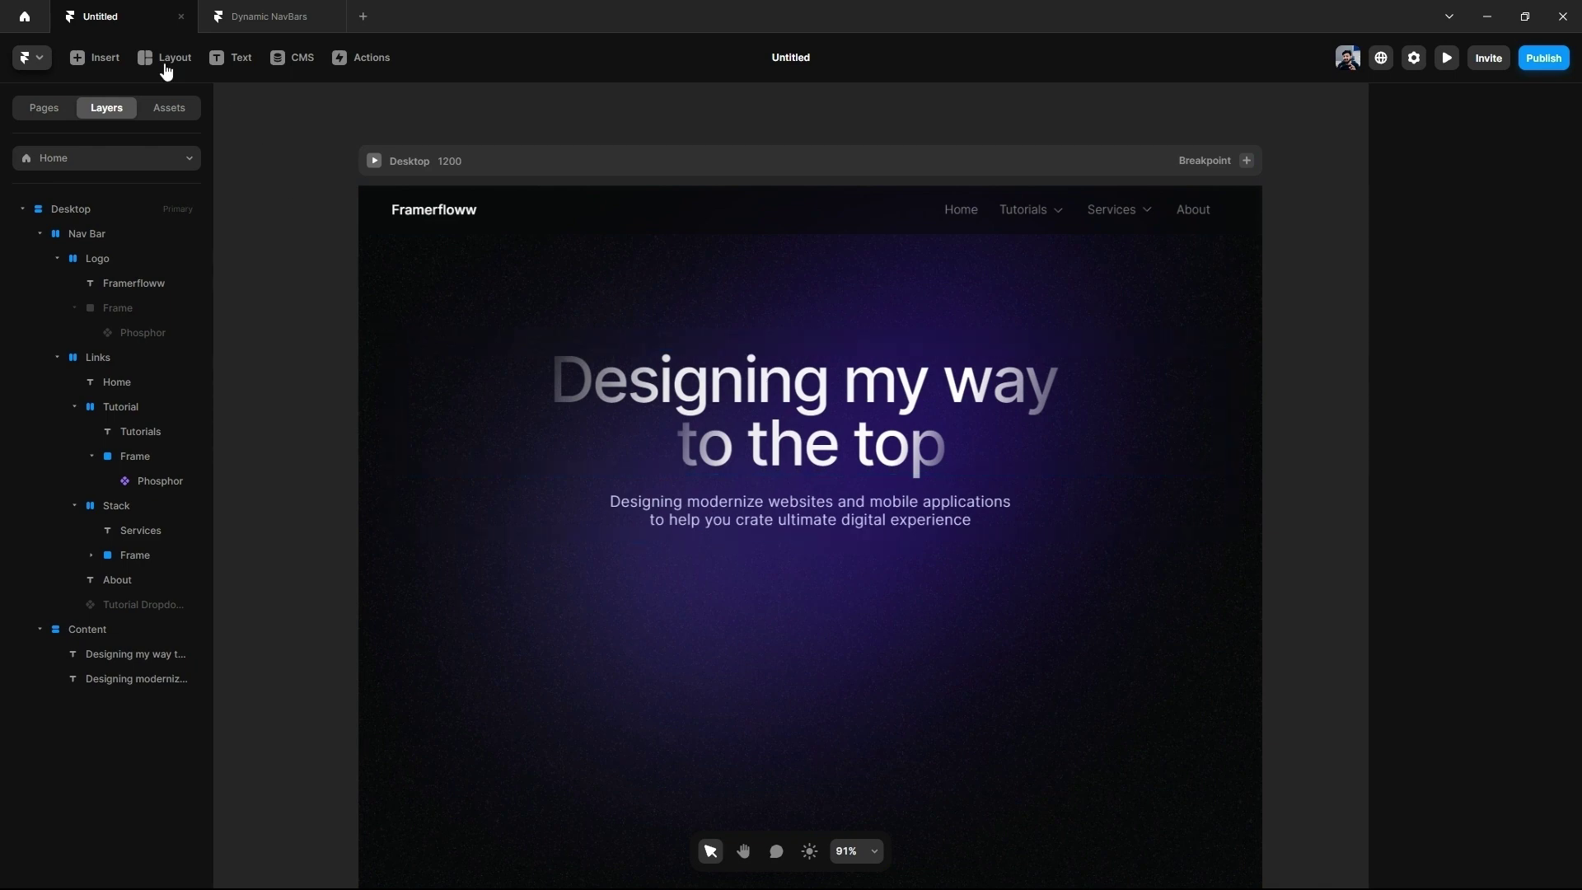
# Step: Drop the Menu Subline preset onto the Tutorials link as its Design/Content/Publish dropdown
pyautogui.click(77, 65)
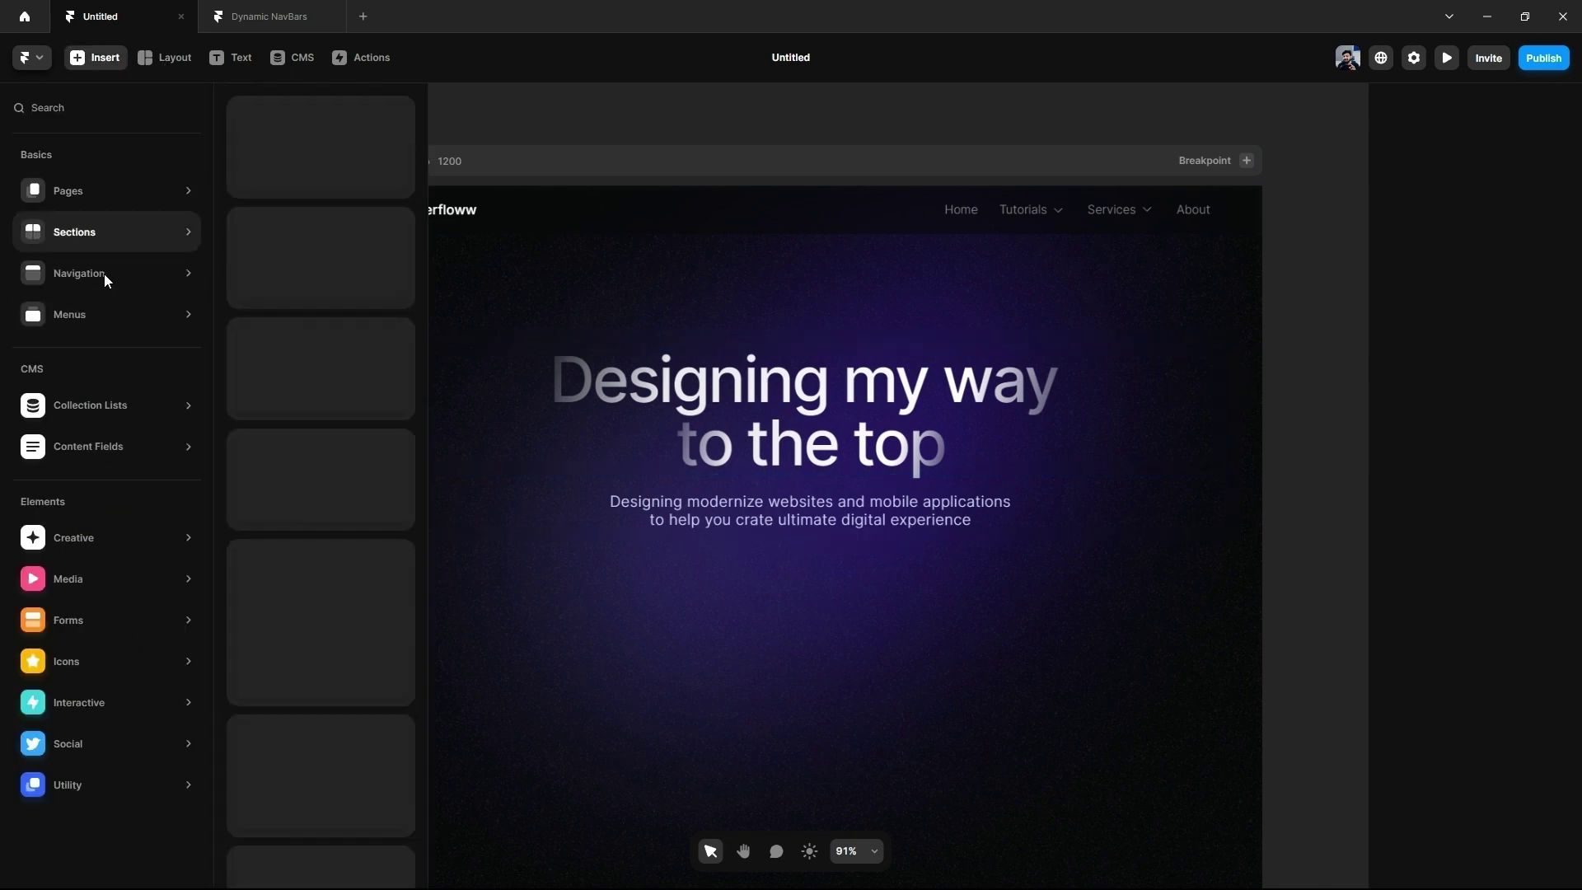
pyautogui.scroll(5, 320, 313)
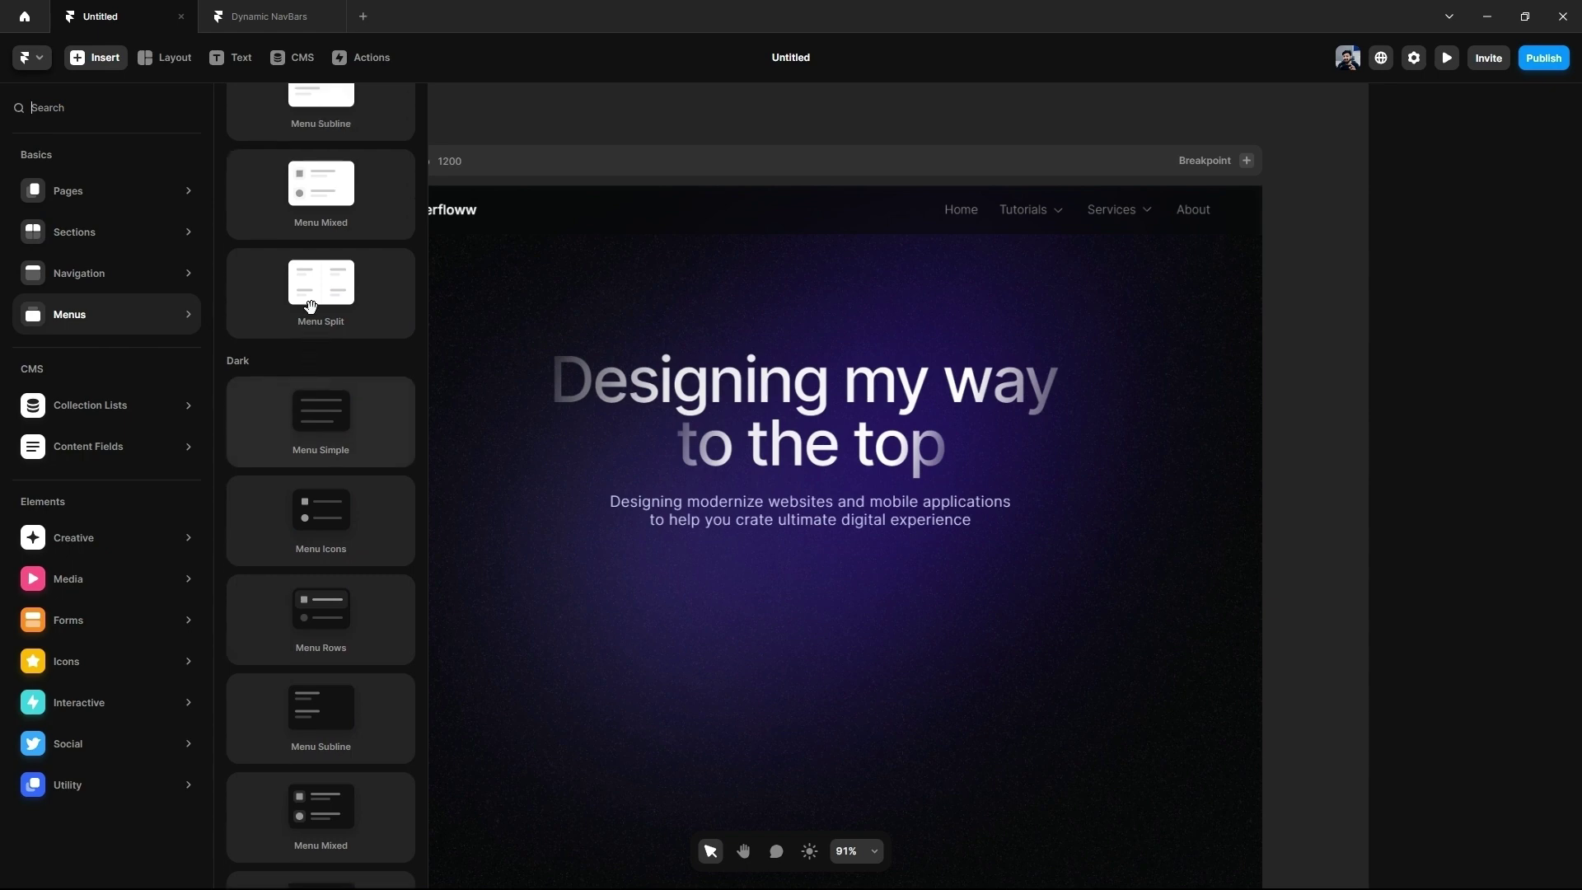
pyautogui.scroll(-5, 342, 160)
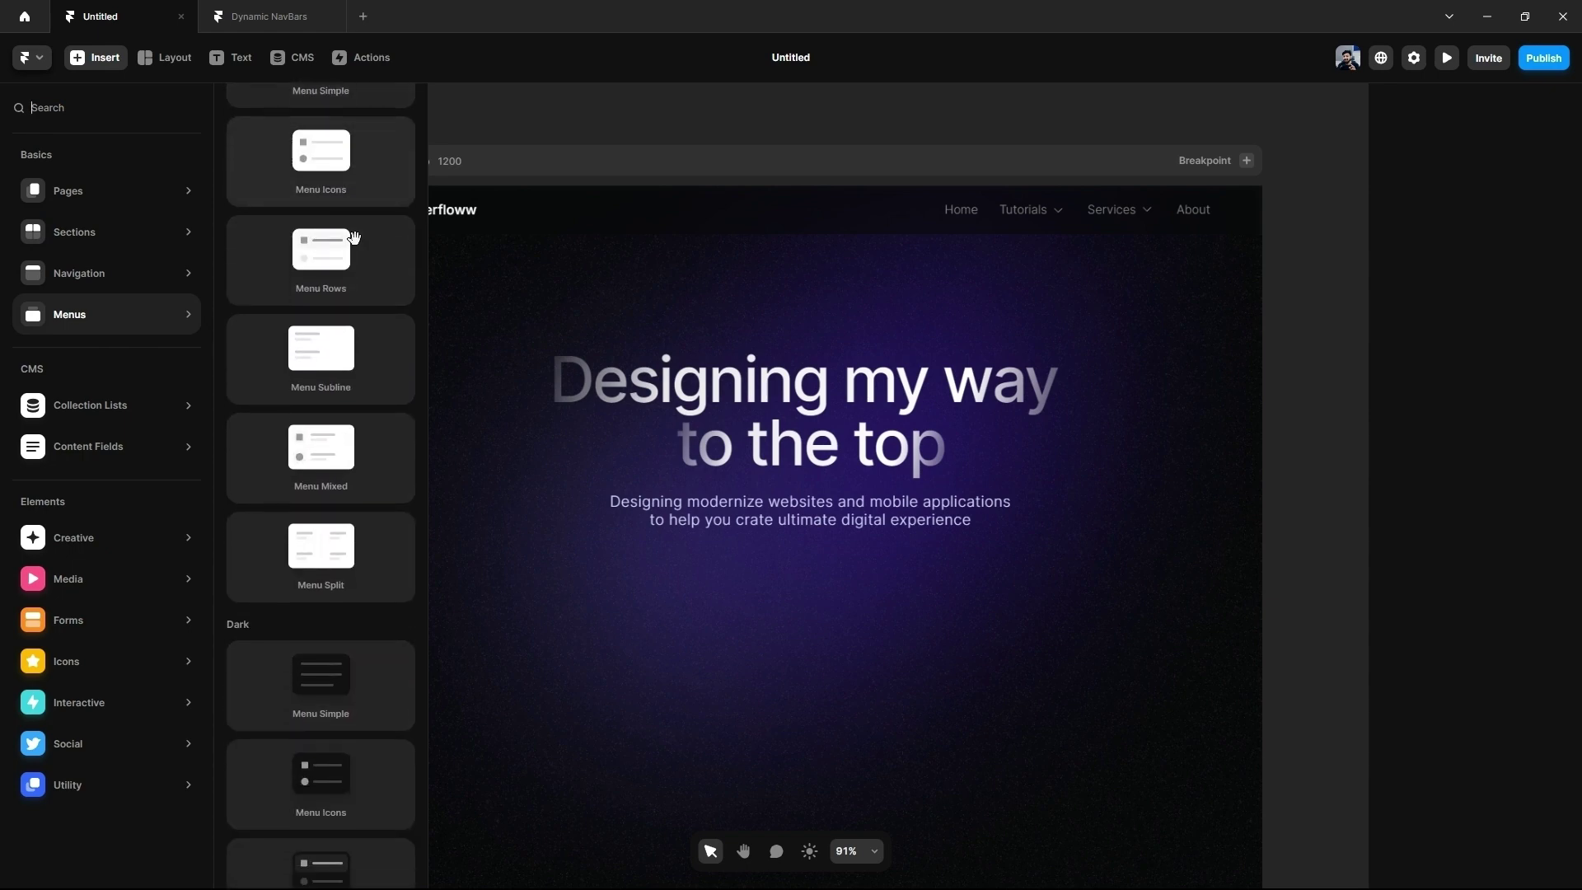
pyautogui.scroll(6, 329, 360)
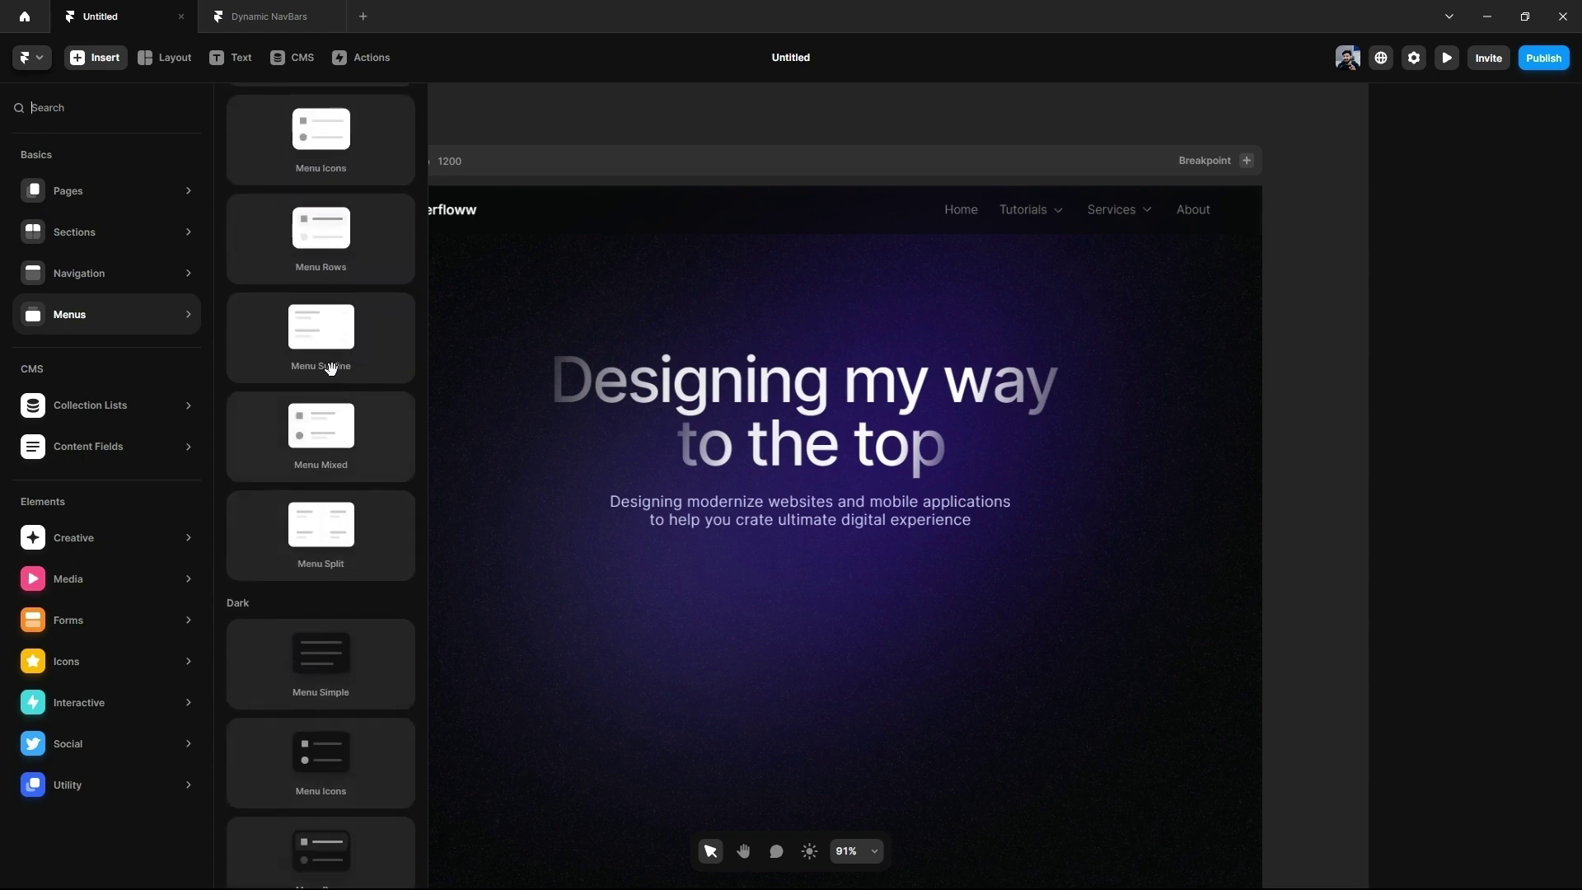
pyautogui.scroll(-3, 352, 364)
pyautogui.scroll(-3, 359, 428)
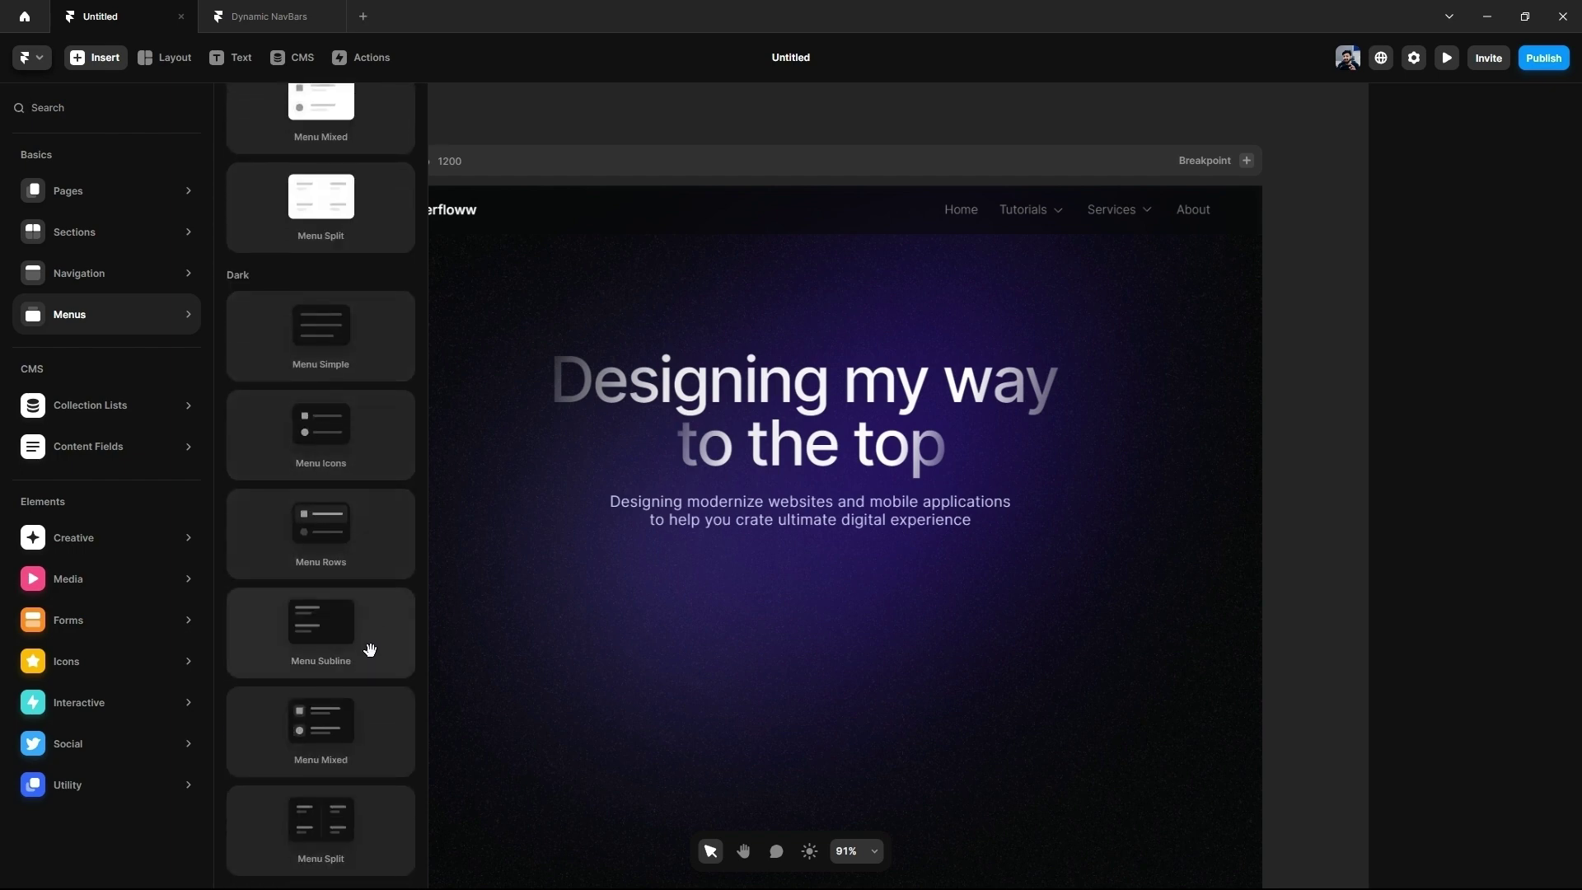
pyautogui.moveTo(360, 653); pyautogui.dragTo(1049, 222)
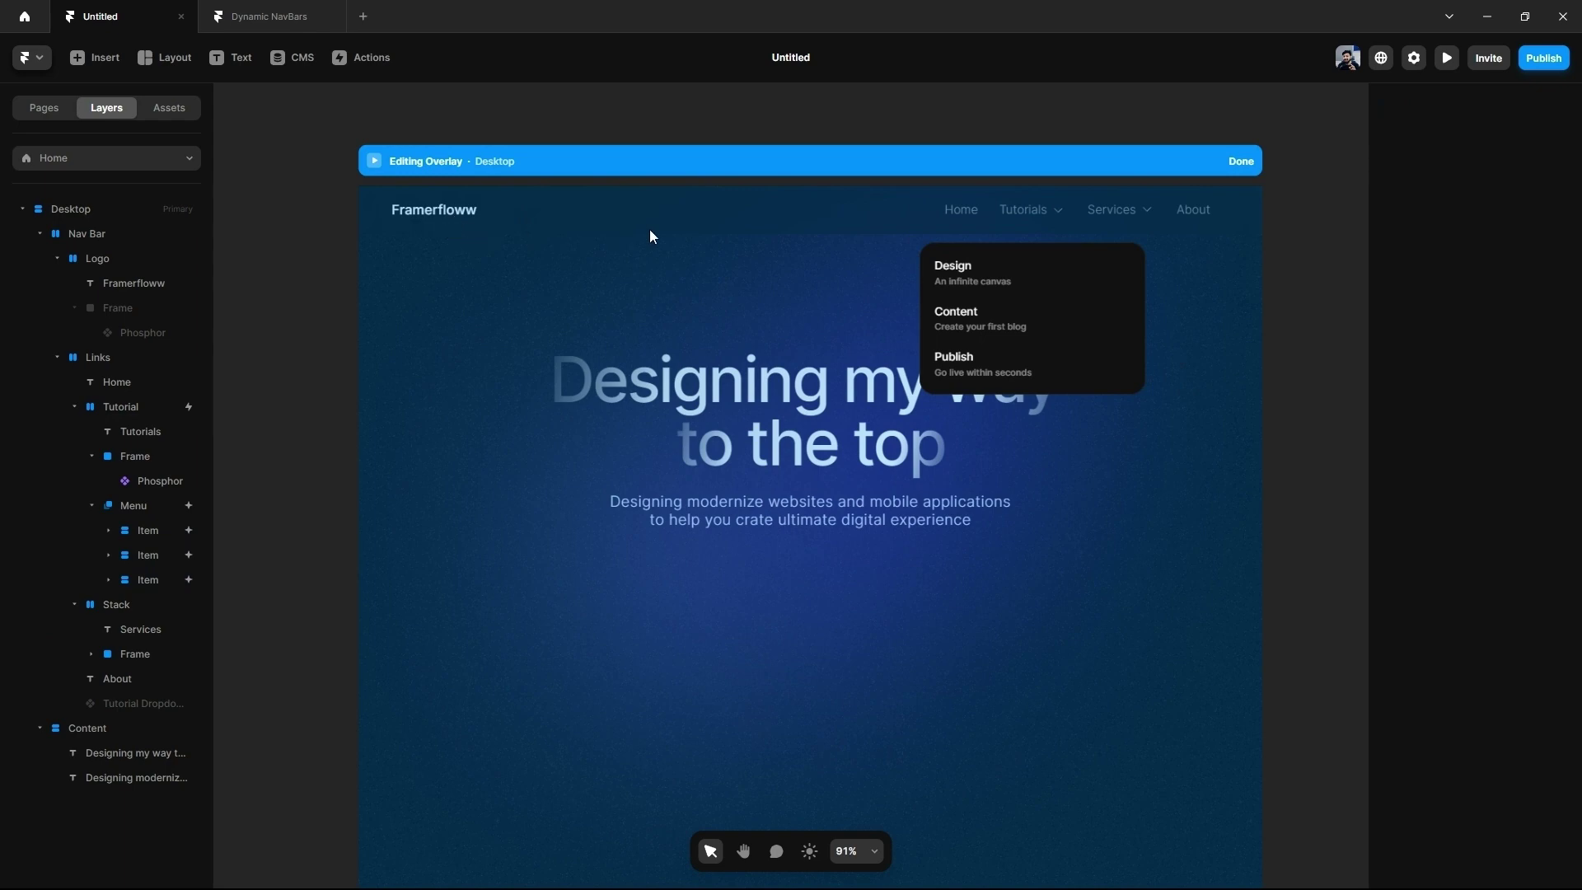
# Step: Preview the site and hover Tutorials to test the new dropdown
pyautogui.click(370, 169)
pyautogui.hotkey('ctrl', 'p')
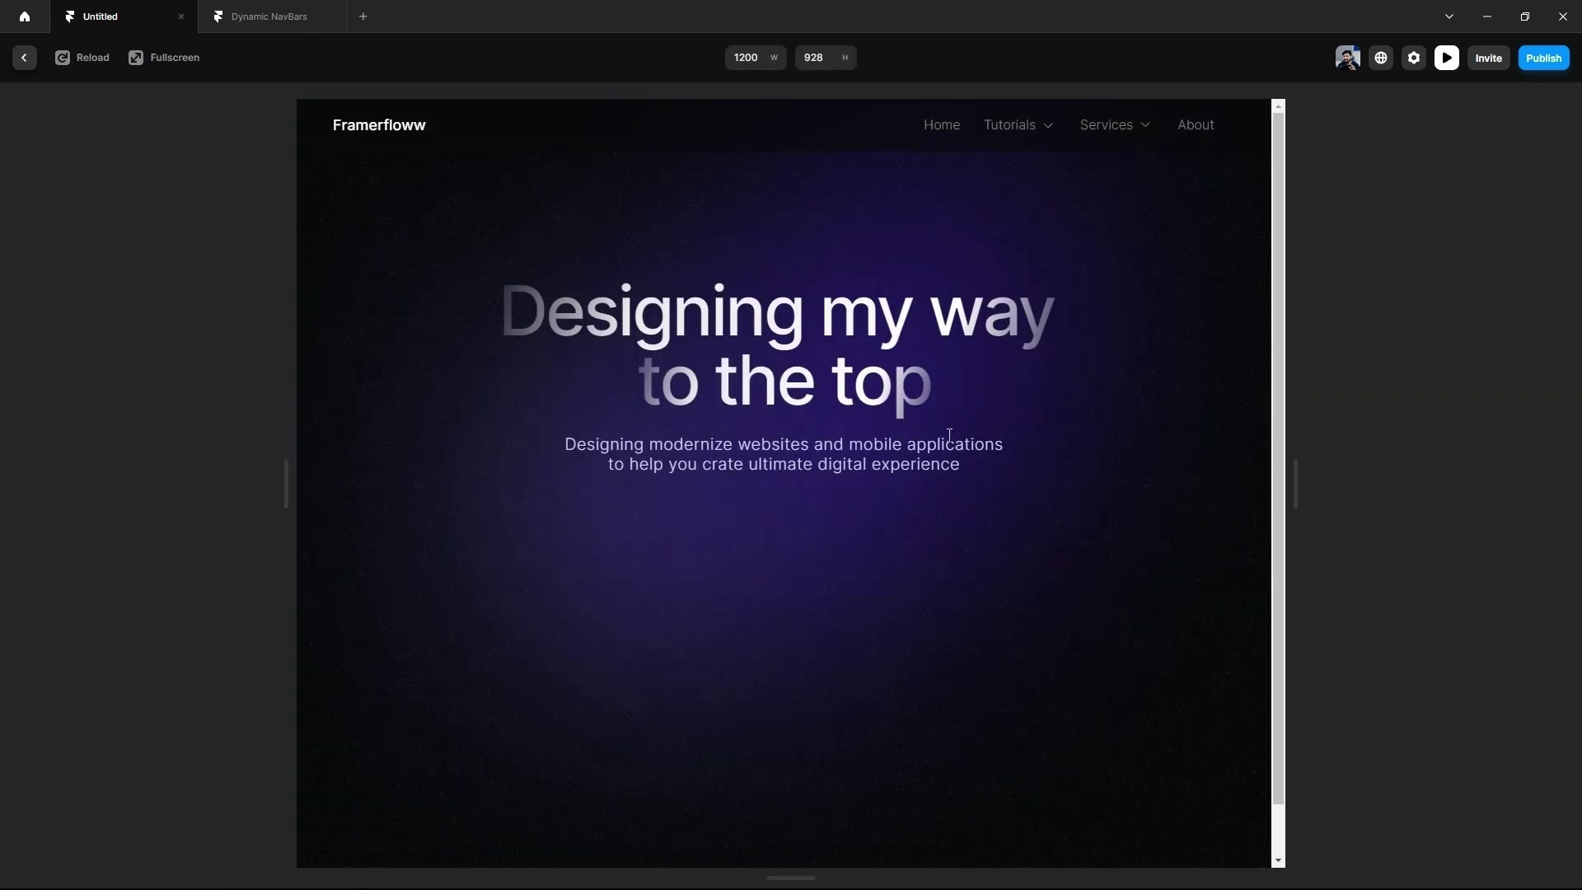
pyautogui.moveTo(1013, 120)
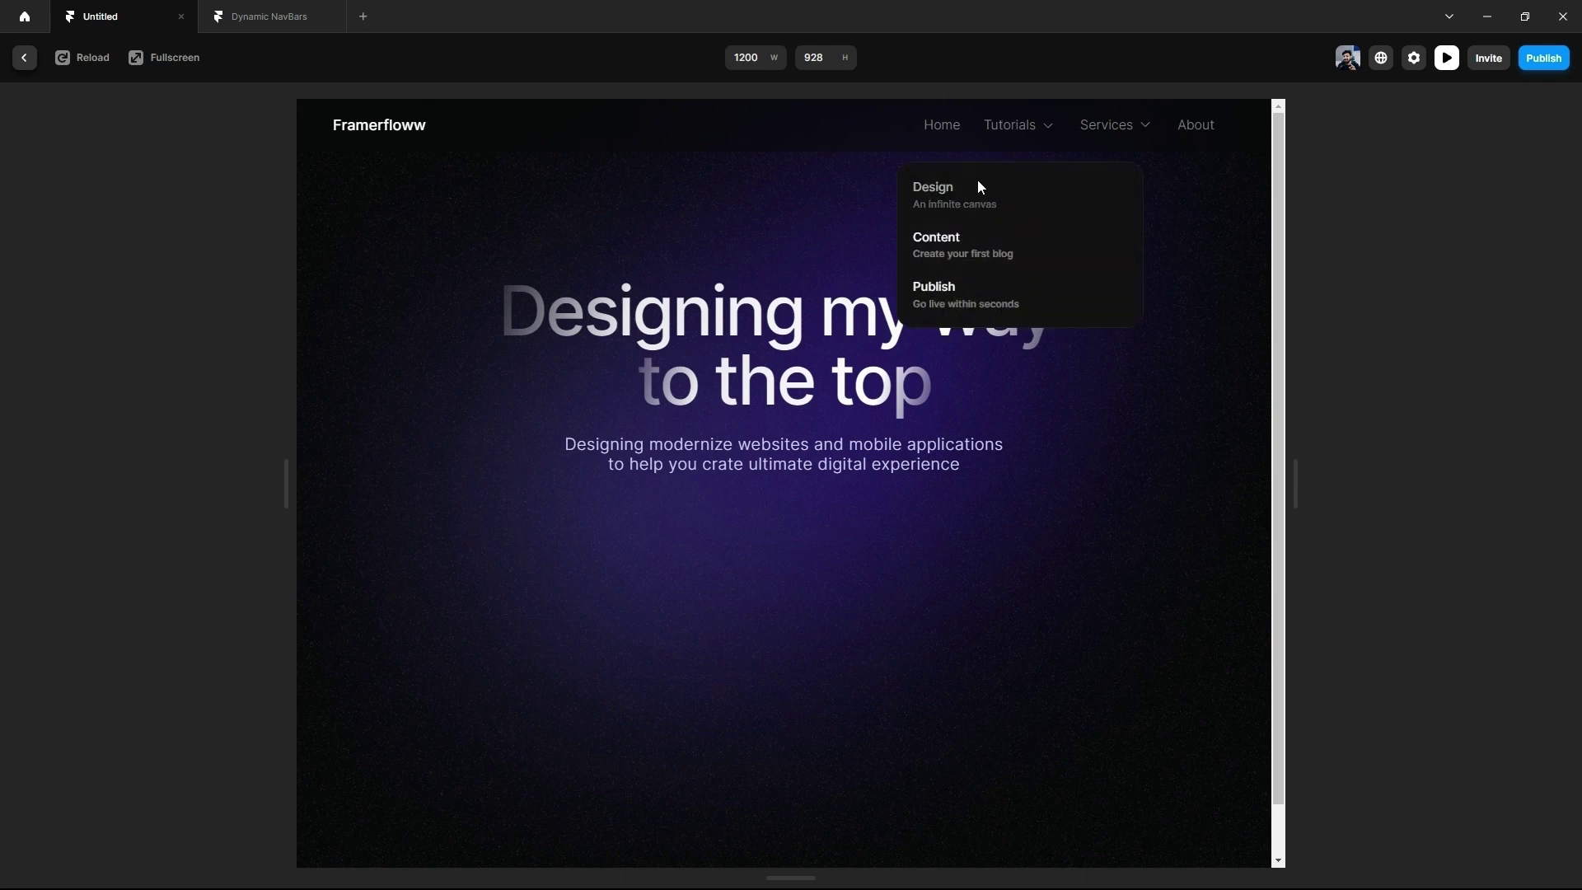
pyautogui.click(24, 58)
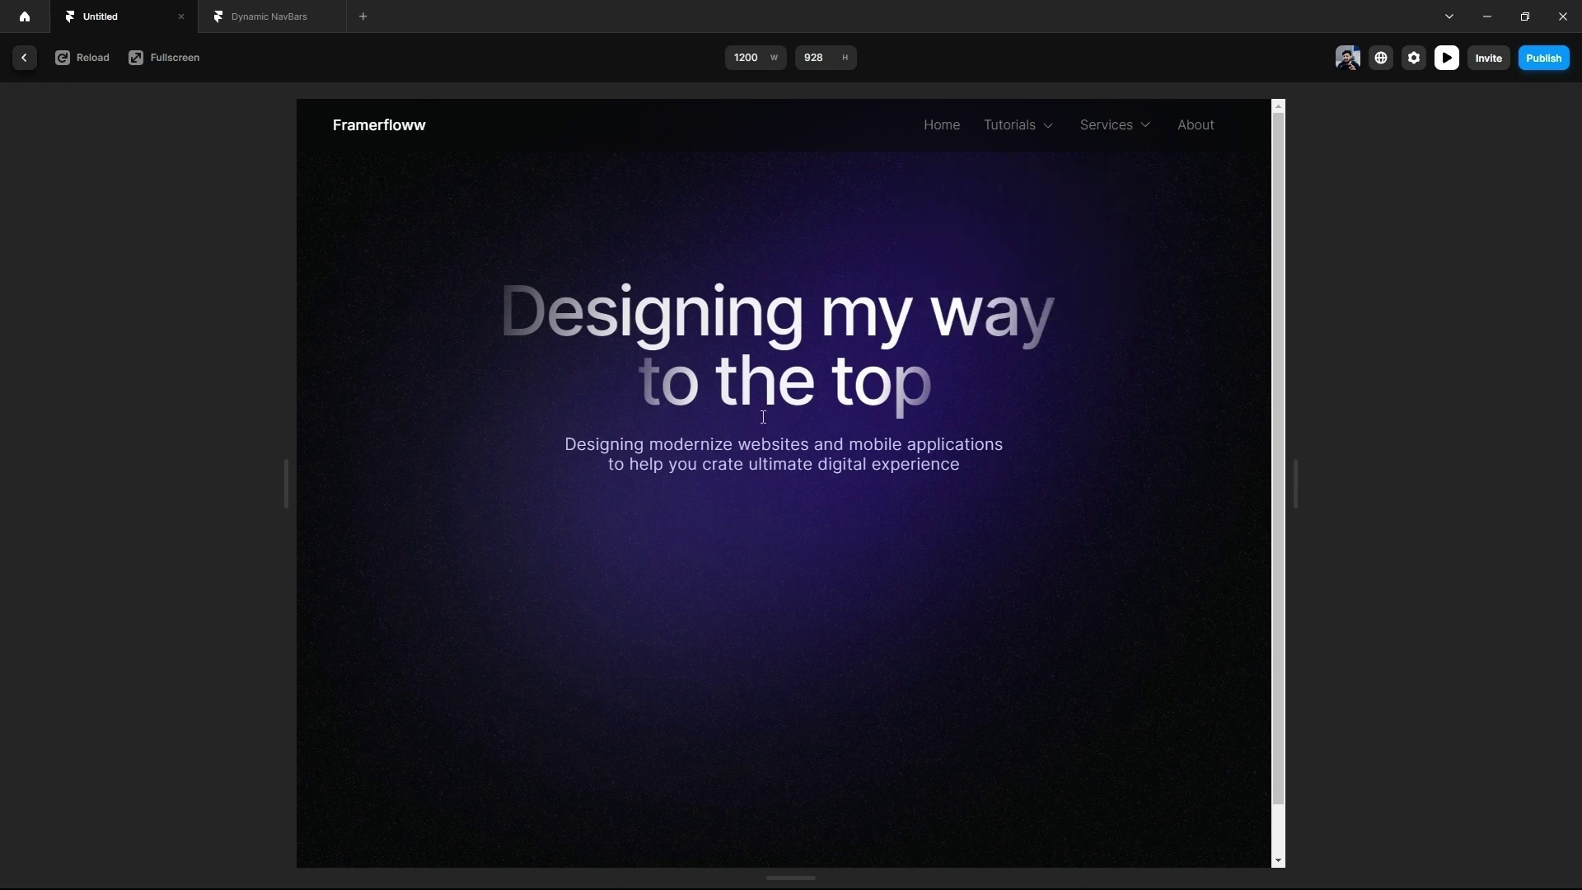
# Step: Select the Publish item and browse the Insert library for an icon
pyautogui.click(1316, 264)
pyautogui.click(1045, 368)
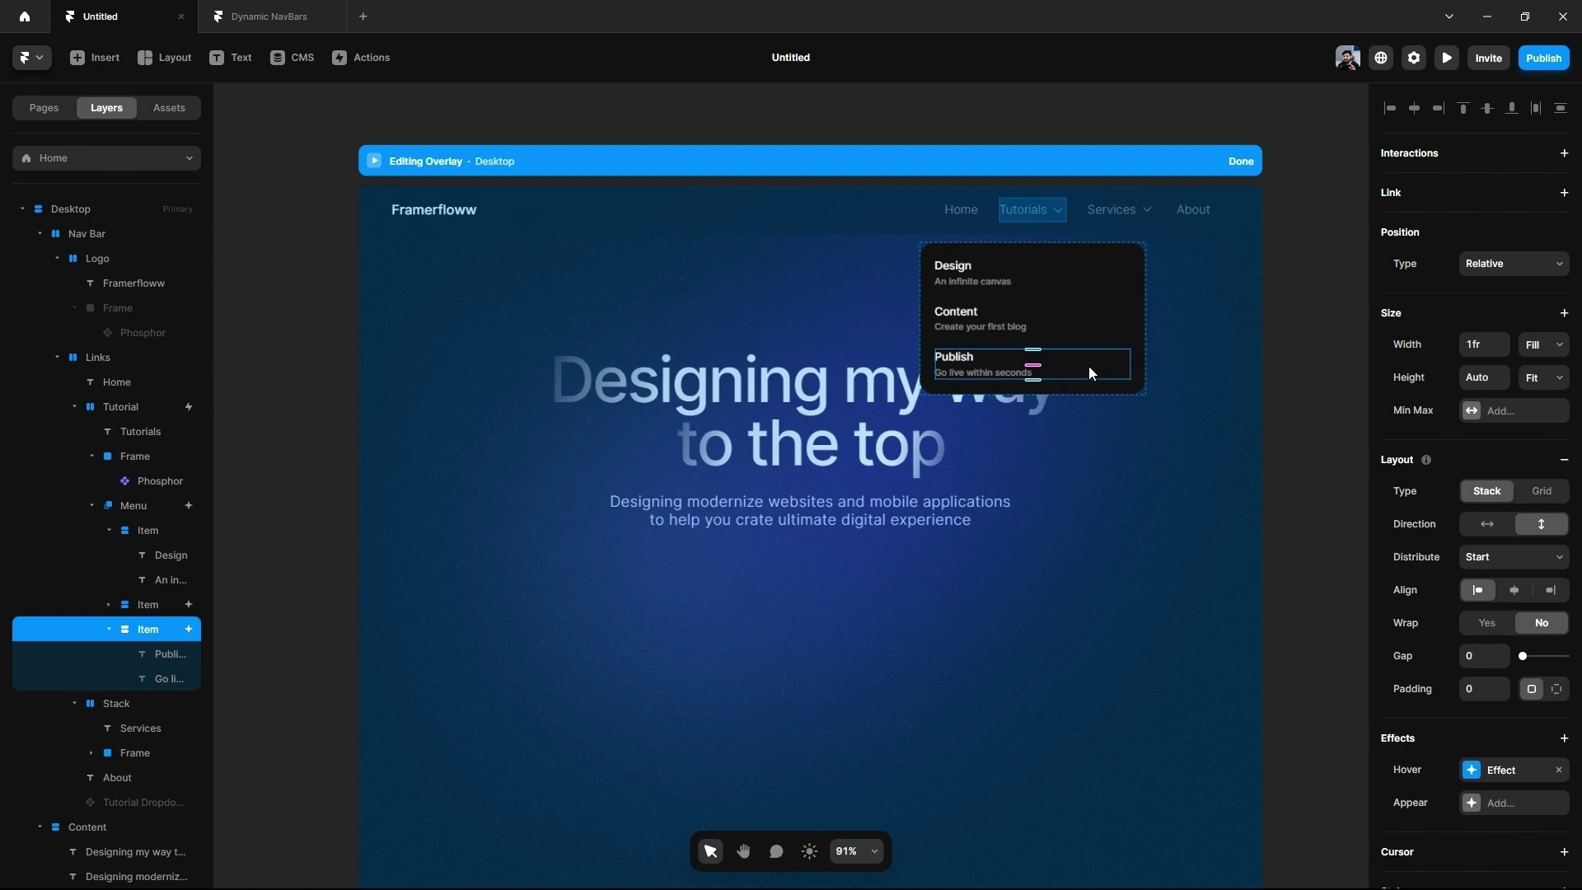
pyautogui.click(98, 60)
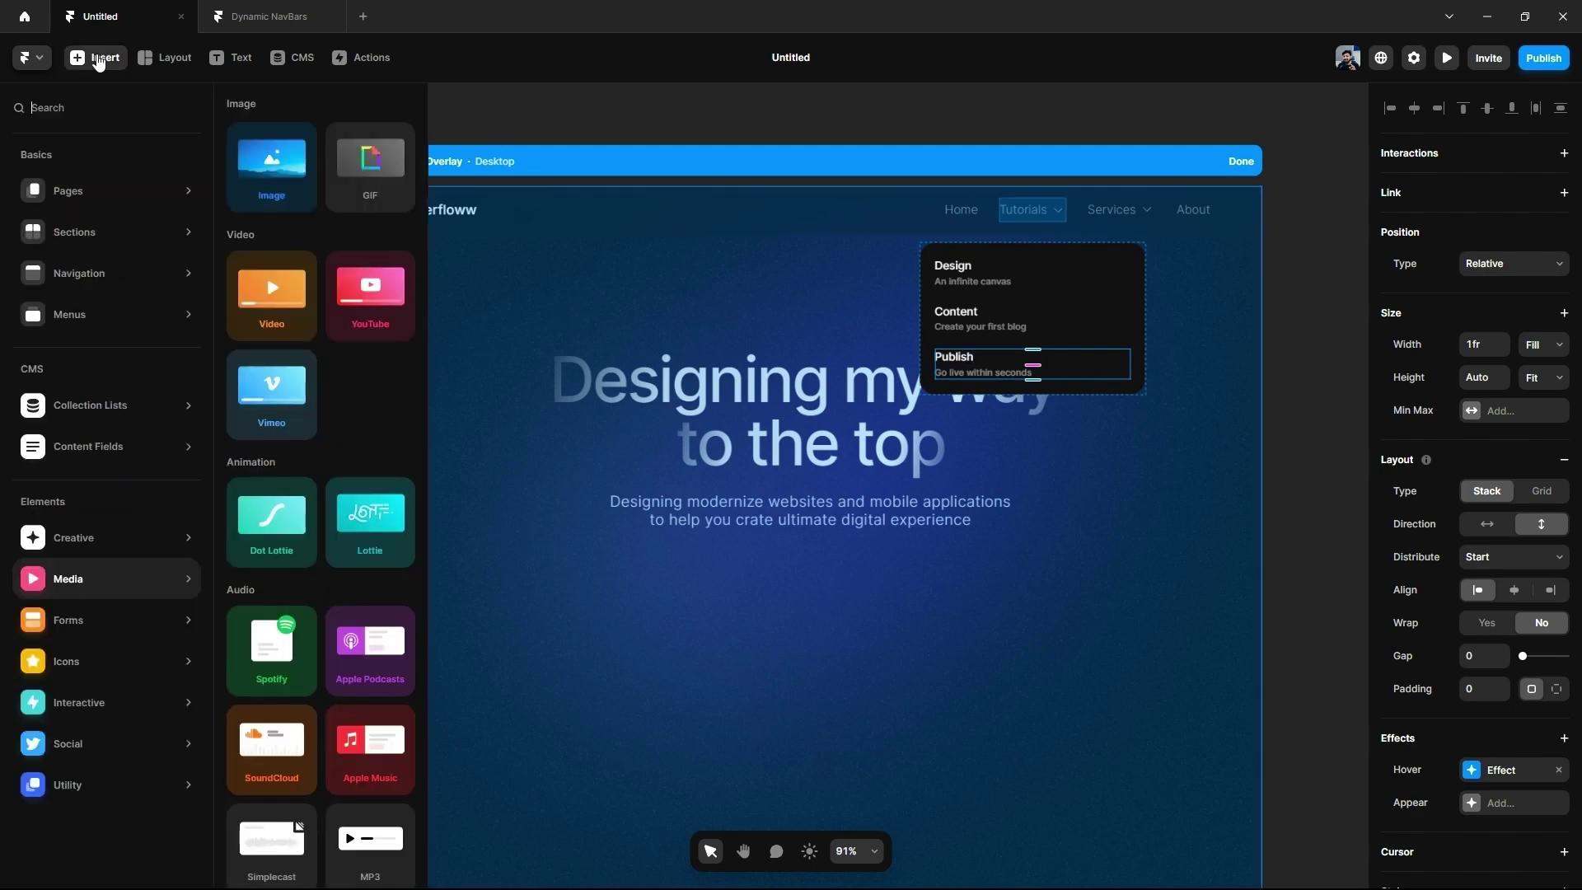
pyautogui.moveTo(119, 669)
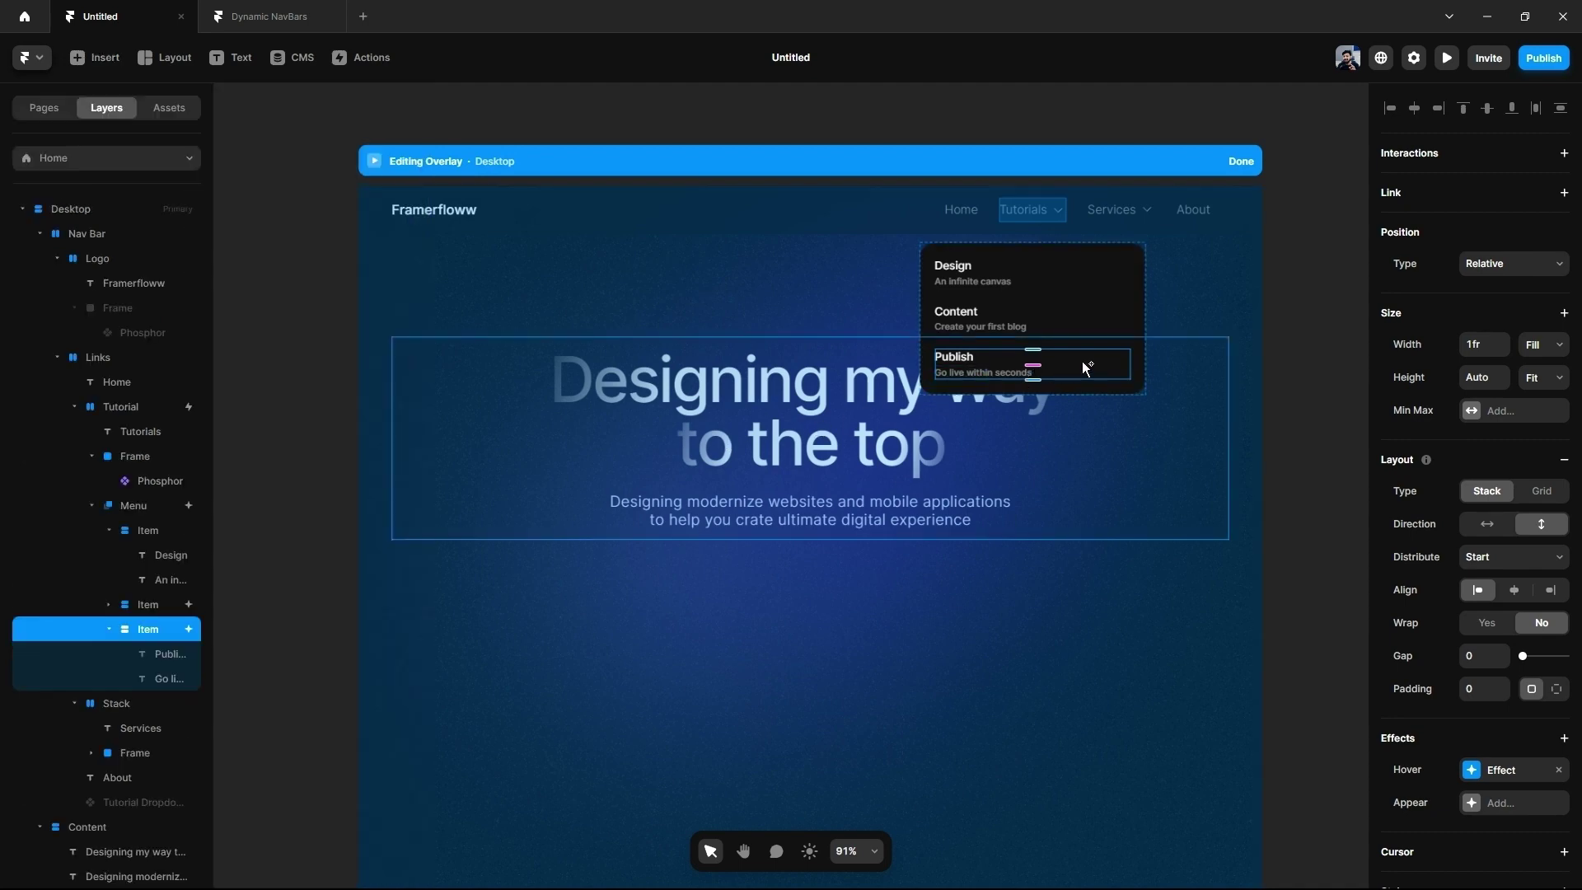
pyautogui.scroll(5, 1046, 371)
# Step: Wrap Publish's title and subline in a Fit stack, left-aligned with a 4 px gap
pyautogui.rightClick(900, 335)
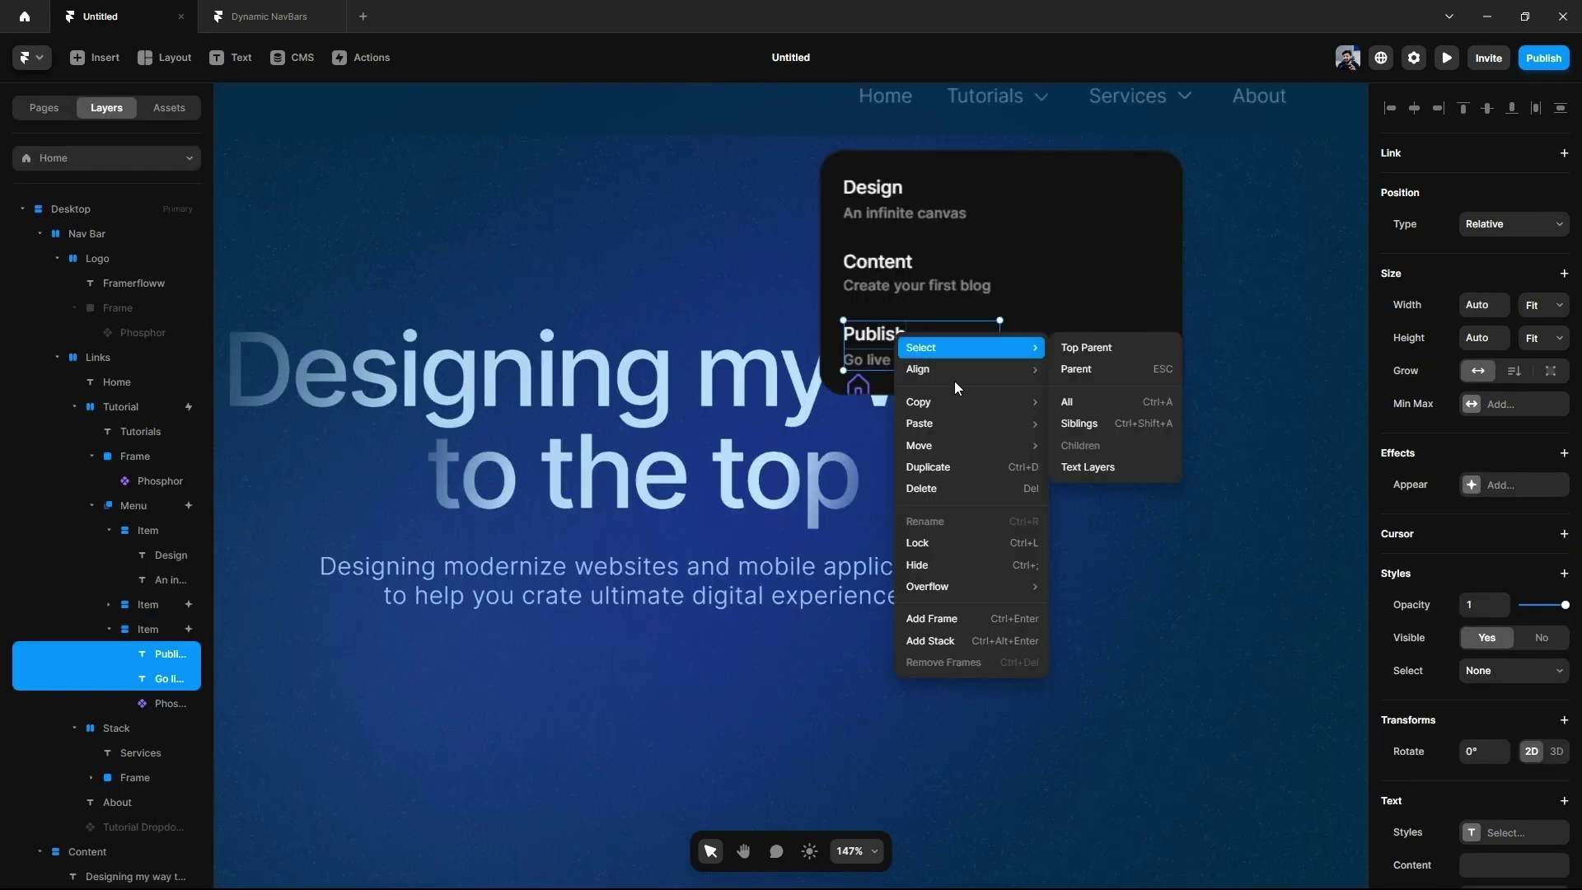
pyautogui.click(957, 640)
pyautogui.rightClick(982, 346)
pyautogui.click(1025, 386)
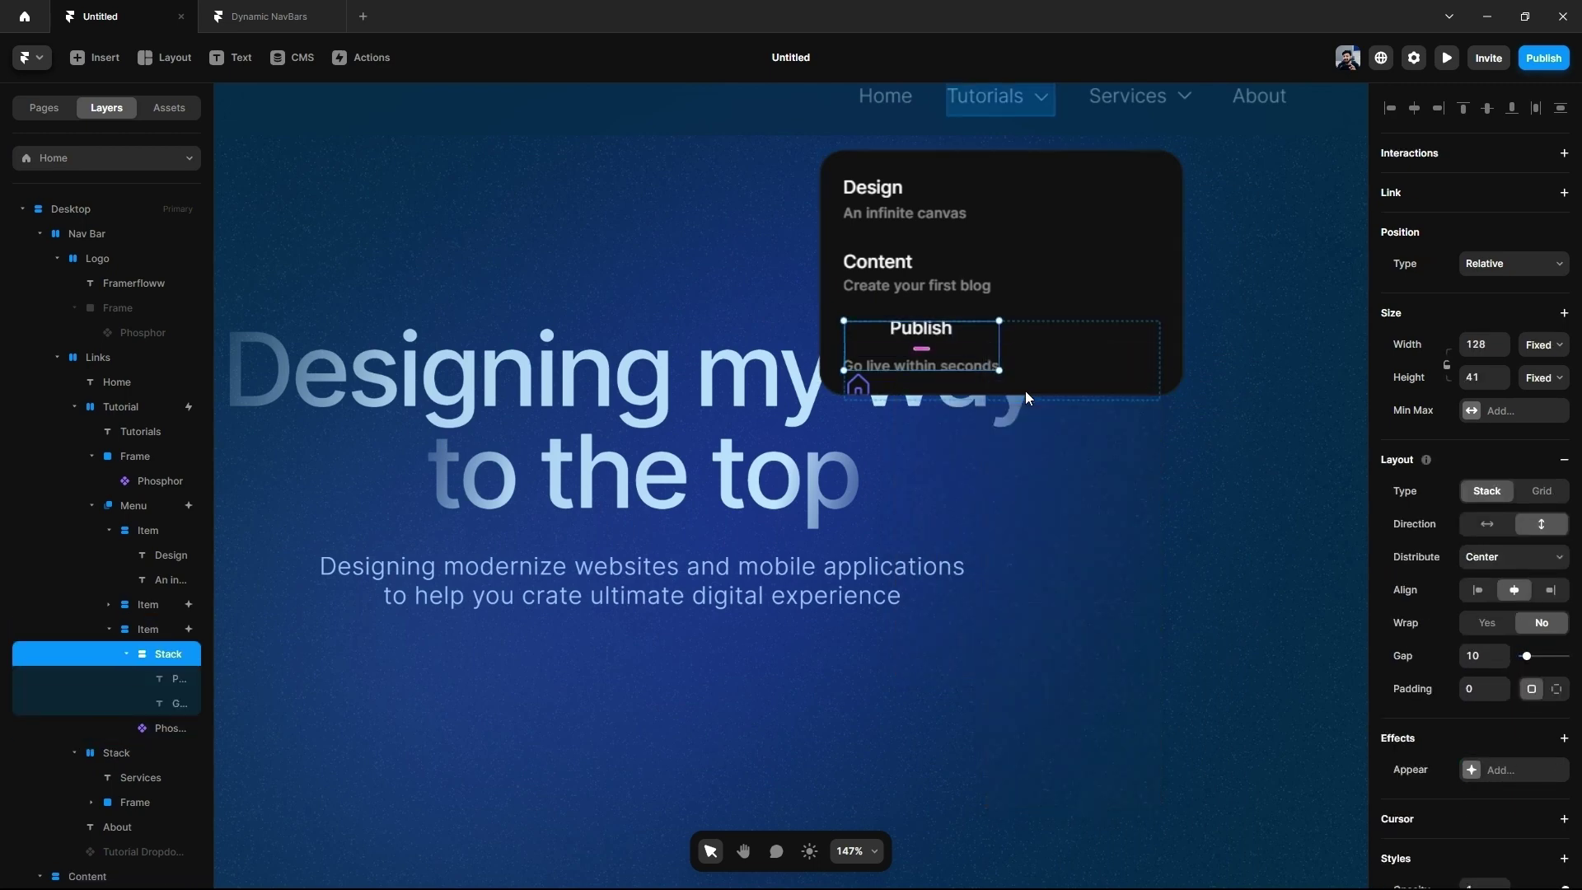
pyautogui.click(1477, 590)
pyautogui.click(1491, 657)
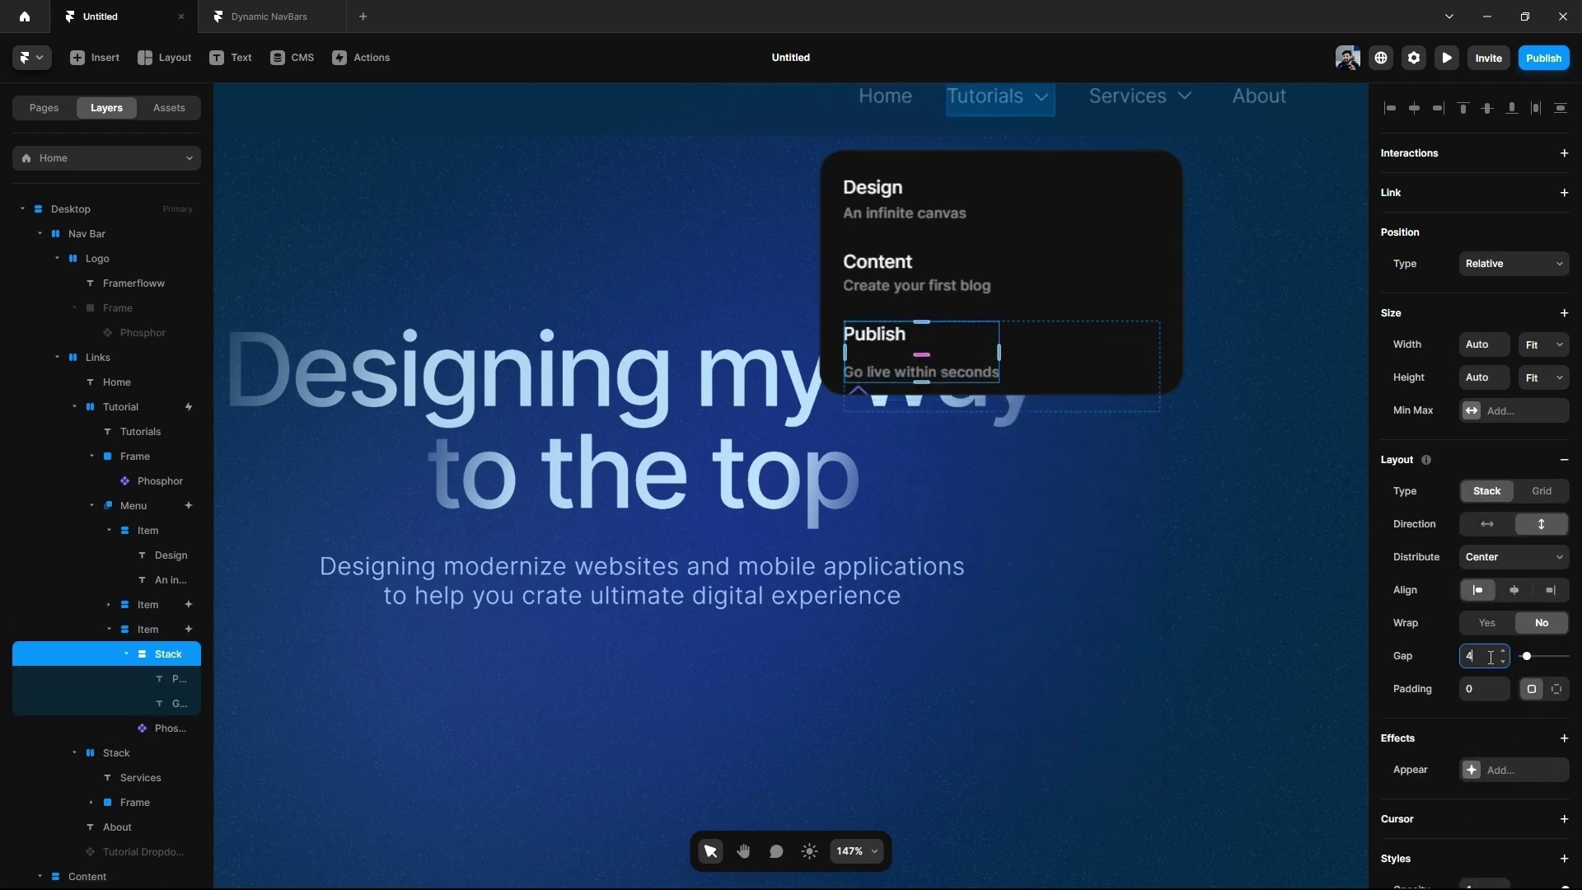
pyautogui.write('4')
pyautogui.press('Return')
pyautogui.press('Escape')
pyautogui.press('Escape')
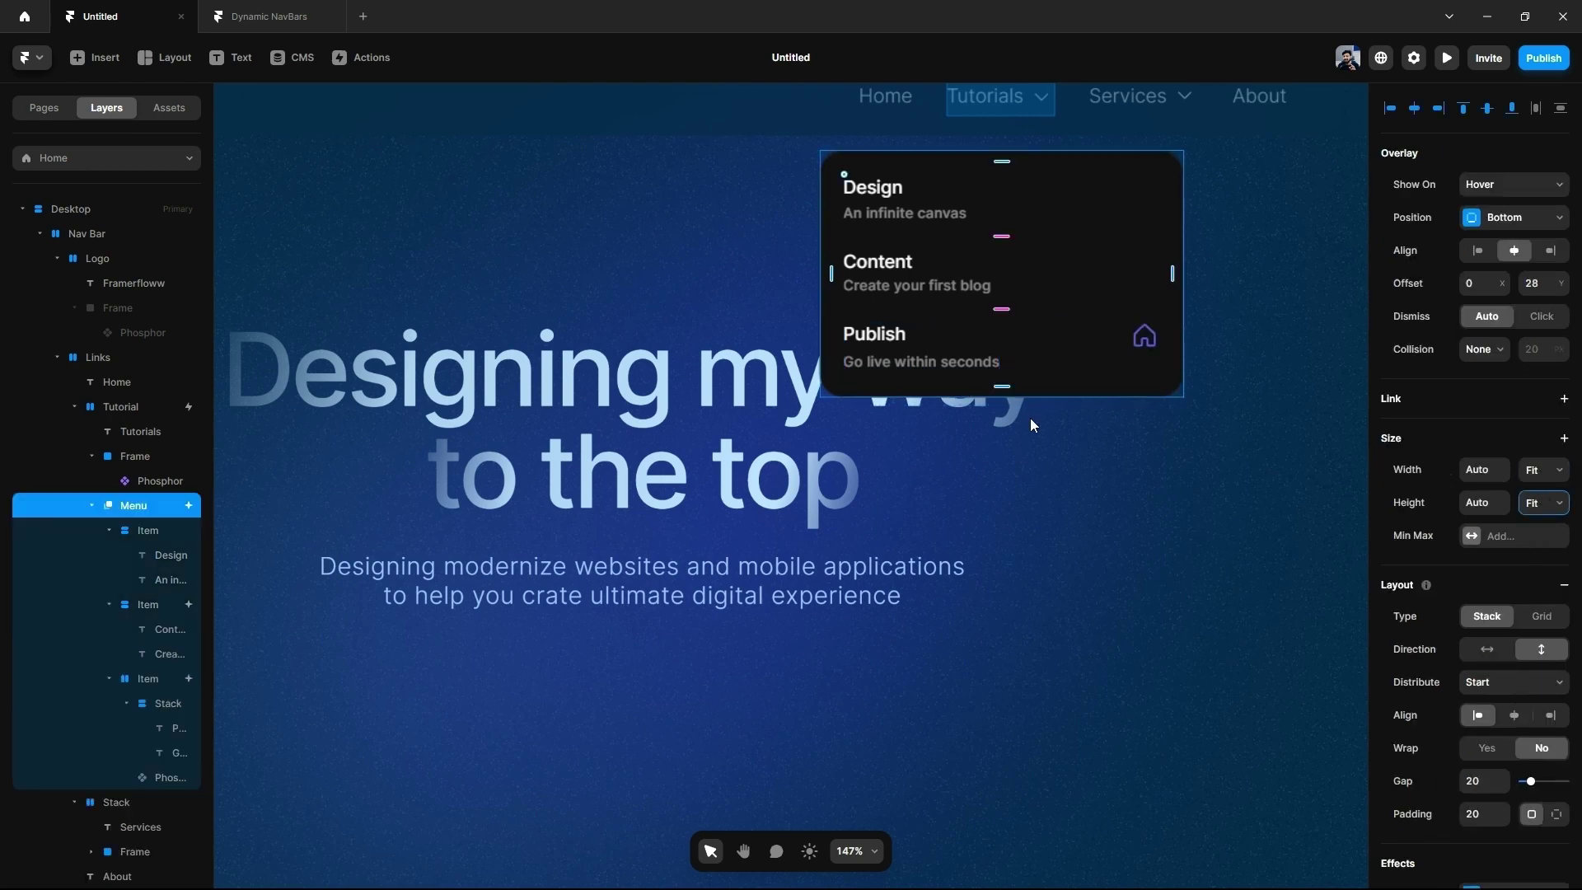
pyautogui.click(1150, 364)
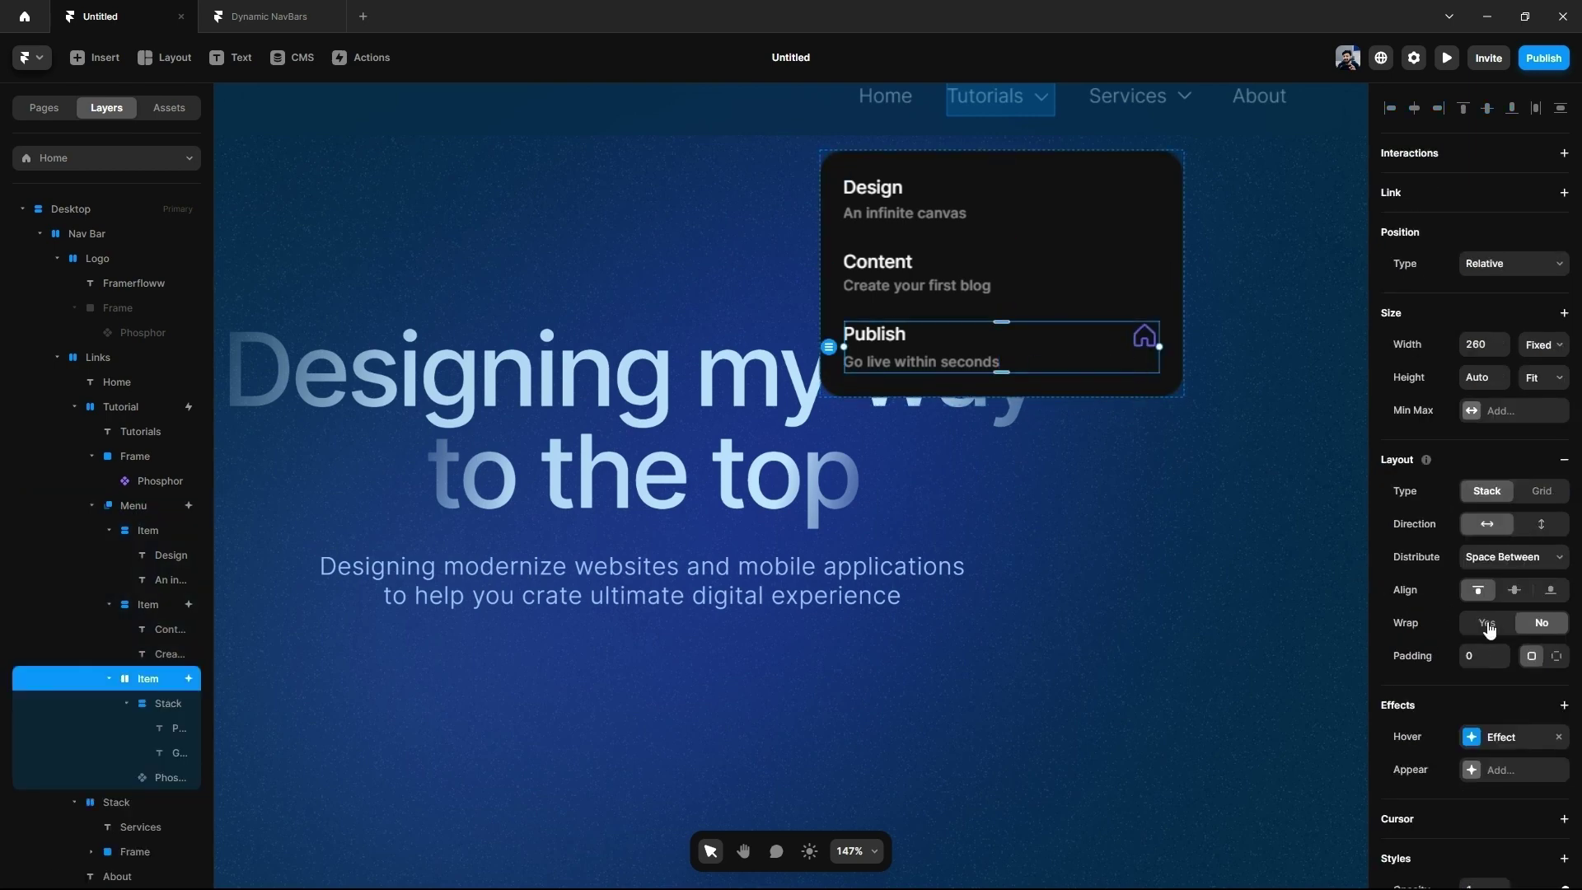
# Step: Turn the Publish item into a component named 'Text Link'
pyautogui.hotkey('ctrl', 'alt', 'k')
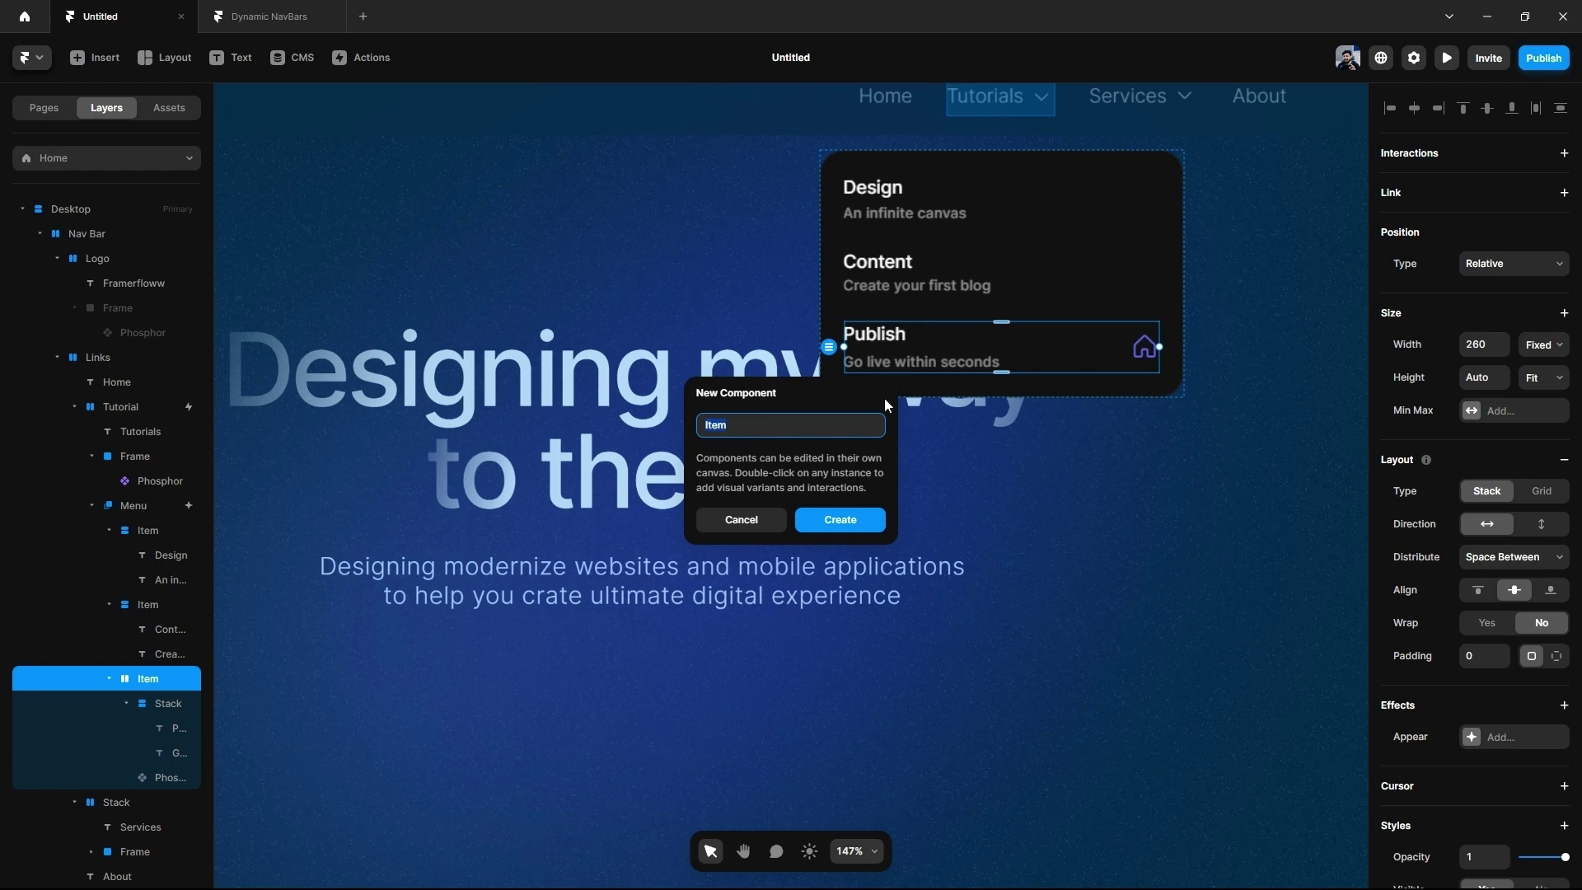
pyautogui.write('Text Link')
pyautogui.click(841, 520)
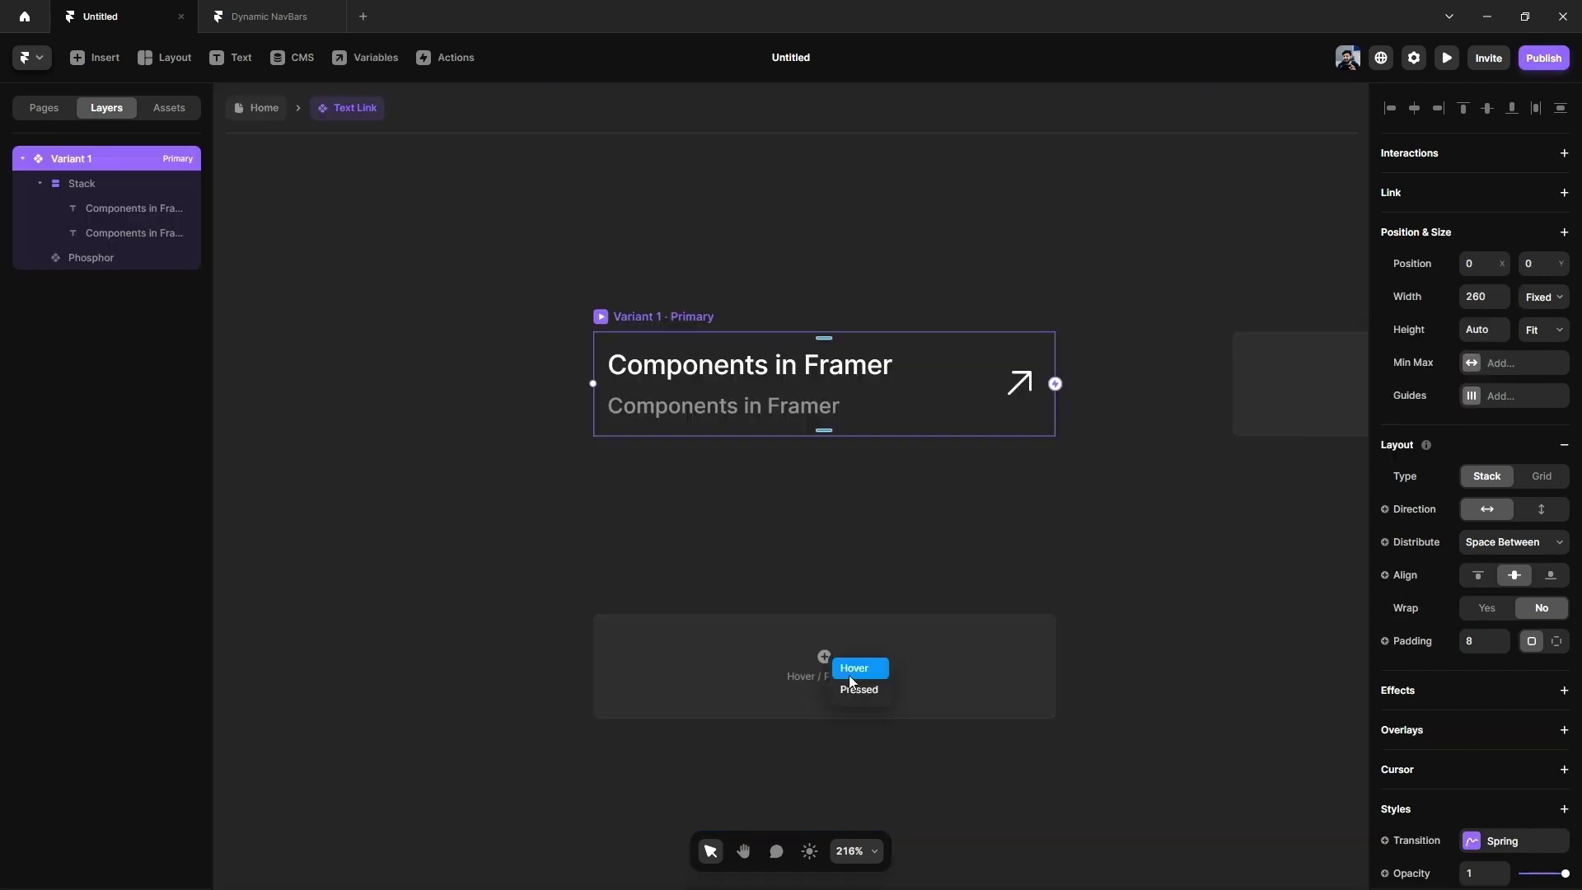
# Step: Add a Hover variant, check its arrow icon colour, and preview the Primary variant
pyautogui.click(857, 665)
pyautogui.click(1003, 524)
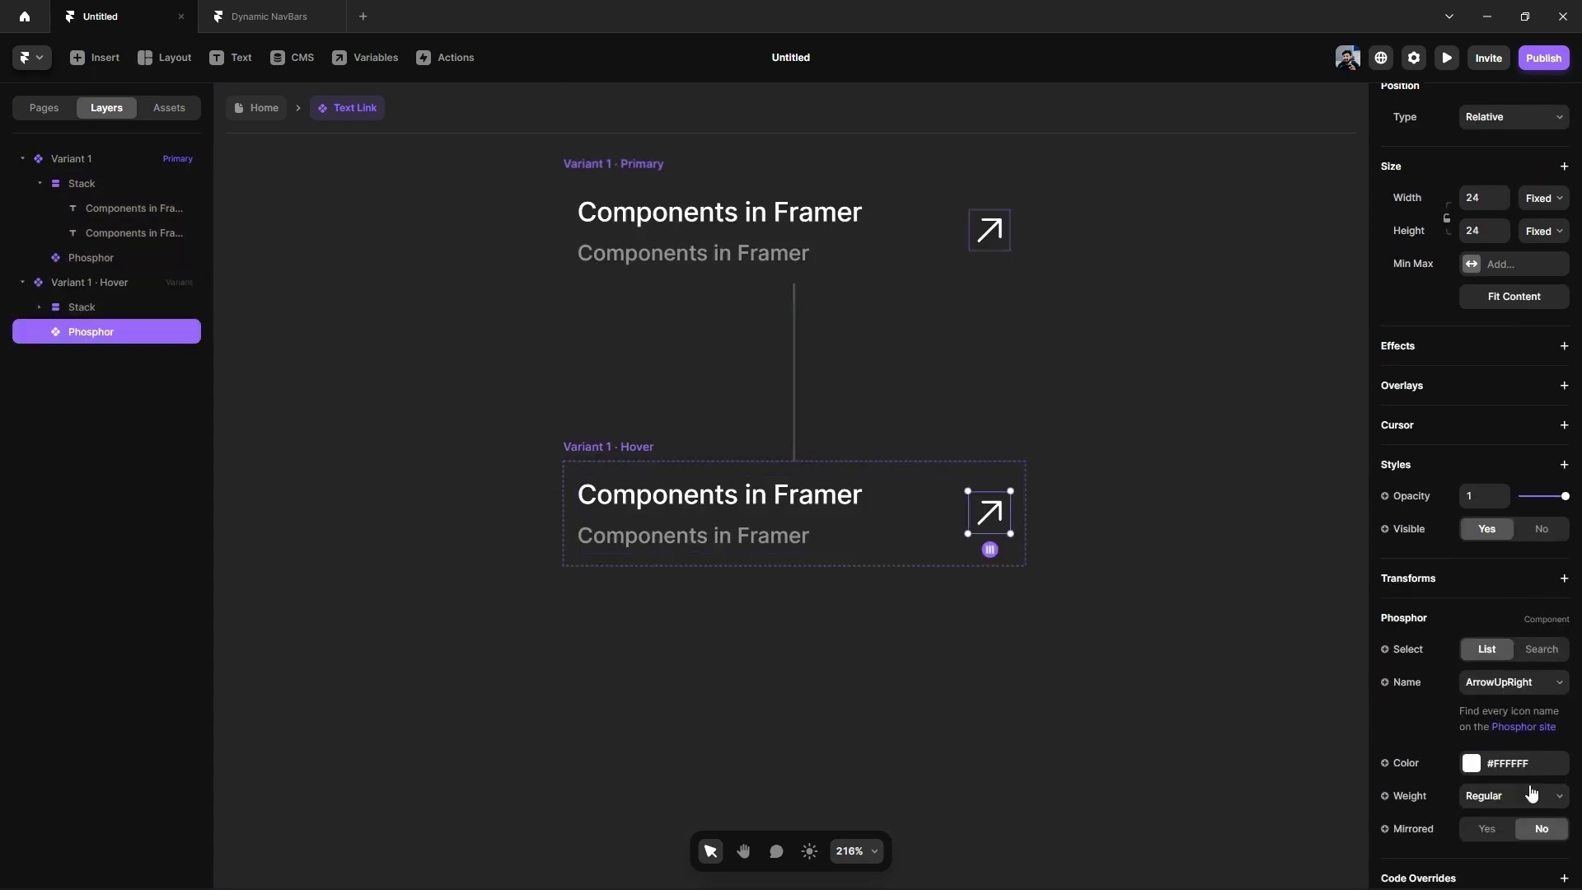
pyautogui.click(1471, 748)
pyautogui.click(568, 164)
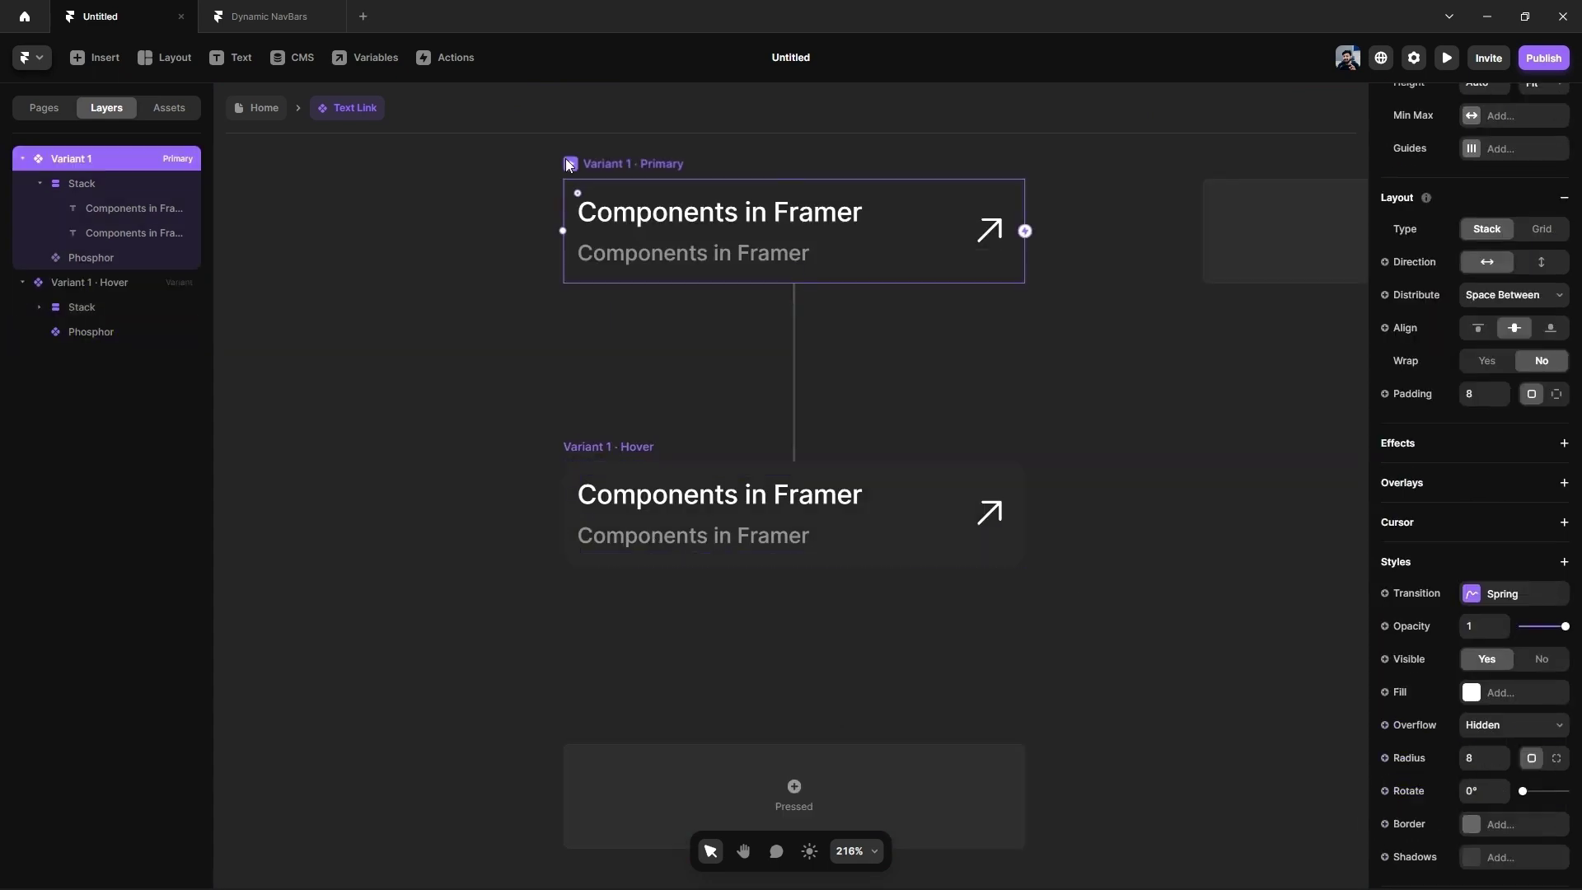
pyautogui.hotkey('ctrl', 'p')
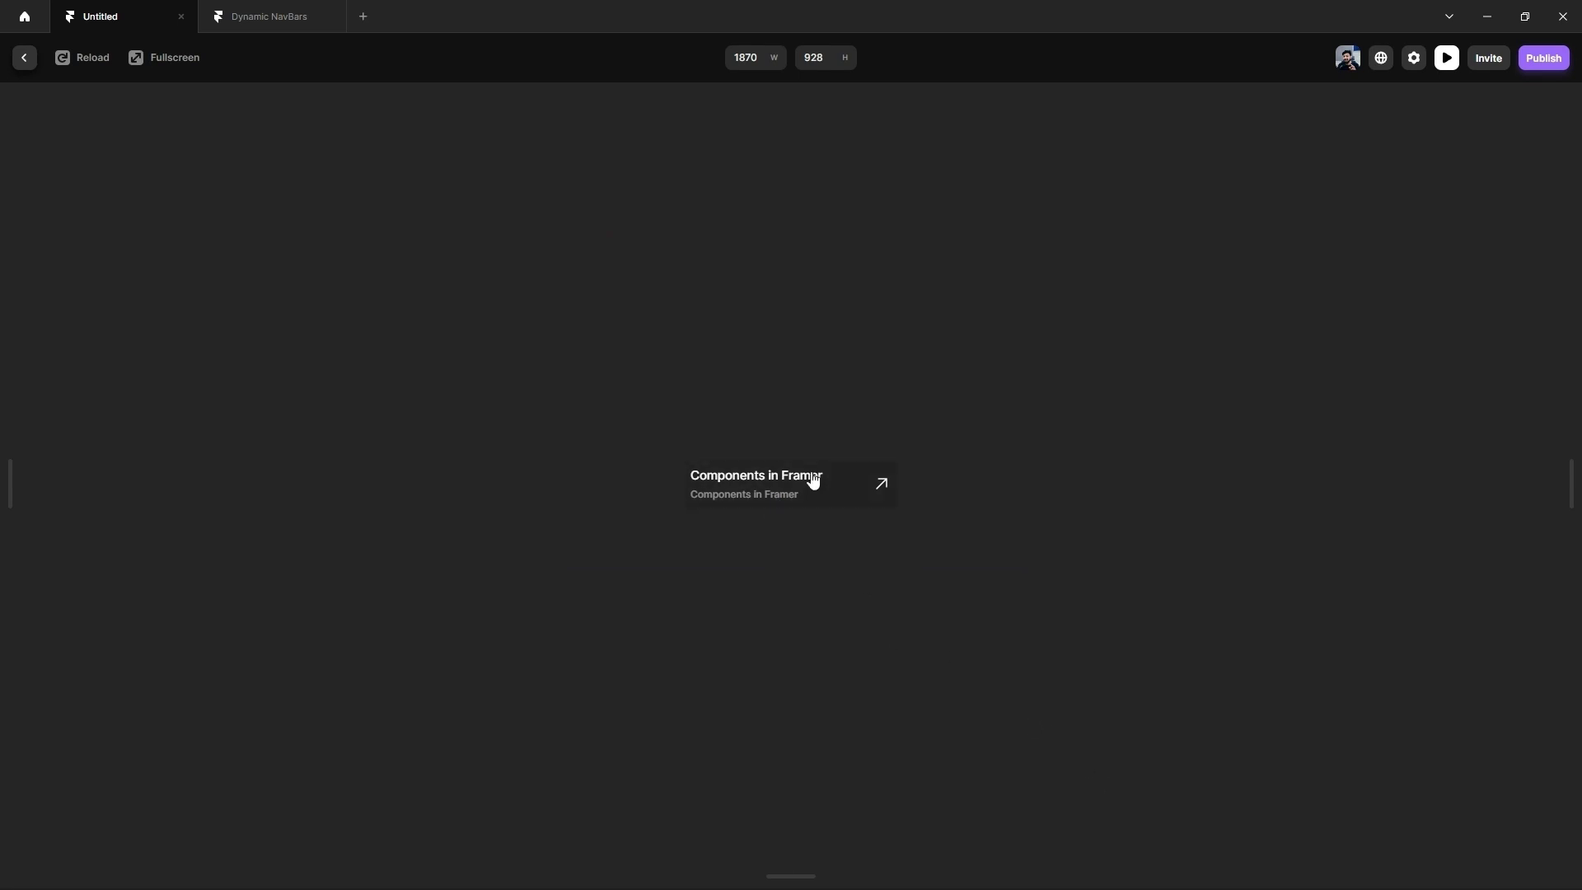
pyautogui.press('Escape')
pyautogui.scroll(-3, 1467, 593)
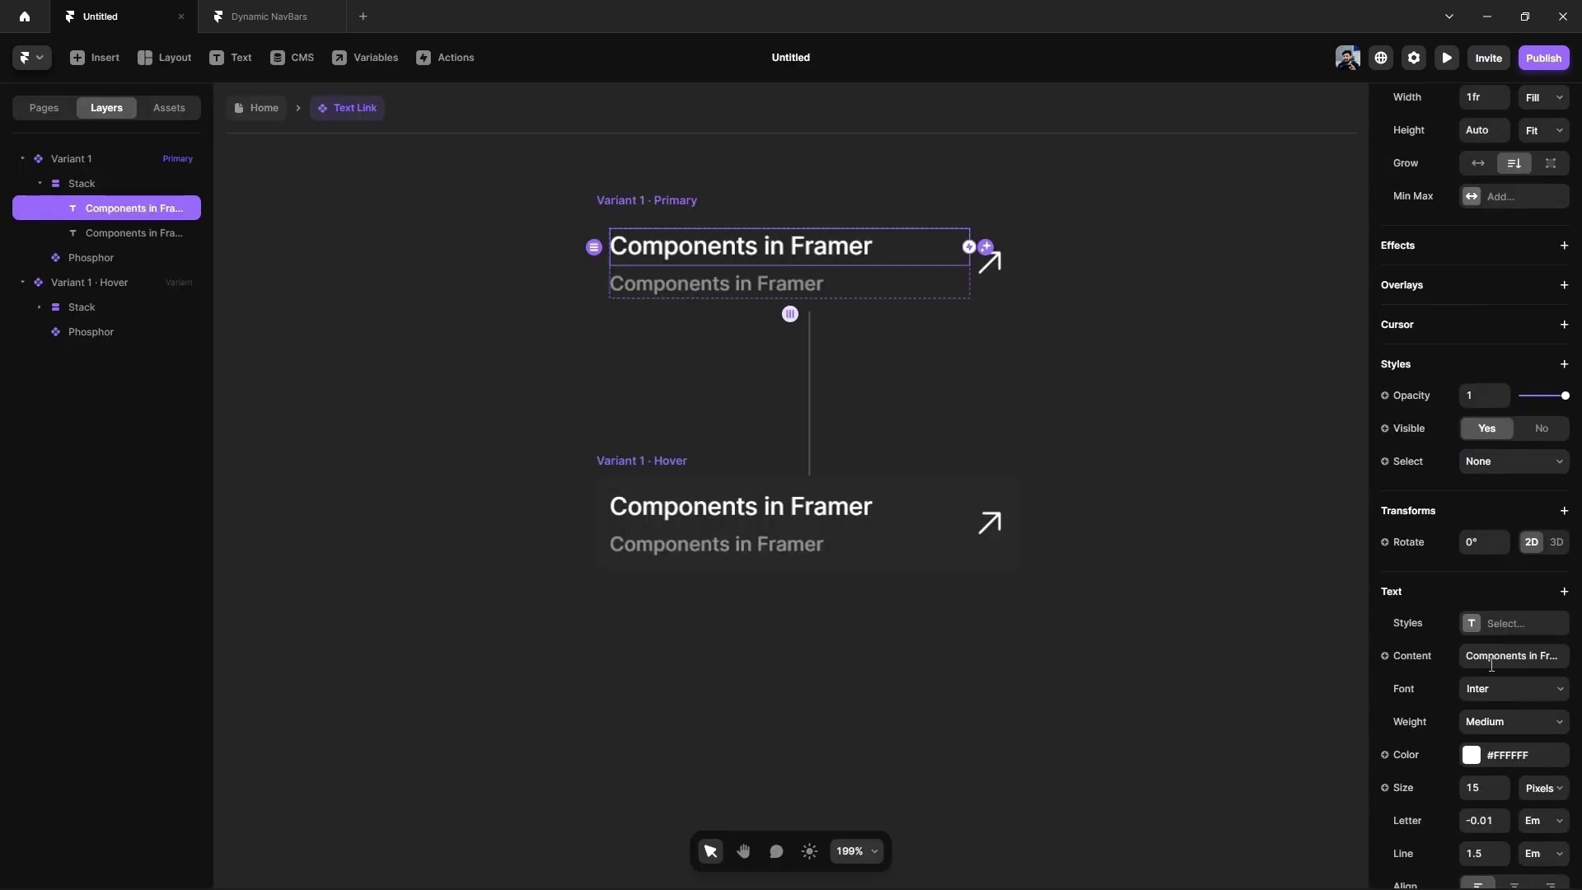
# Step: Bind the title text to a new multi-line Title text variable
pyautogui.click(1385, 656)
pyautogui.moveTo(1413, 681)
pyautogui.click(1343, 681)
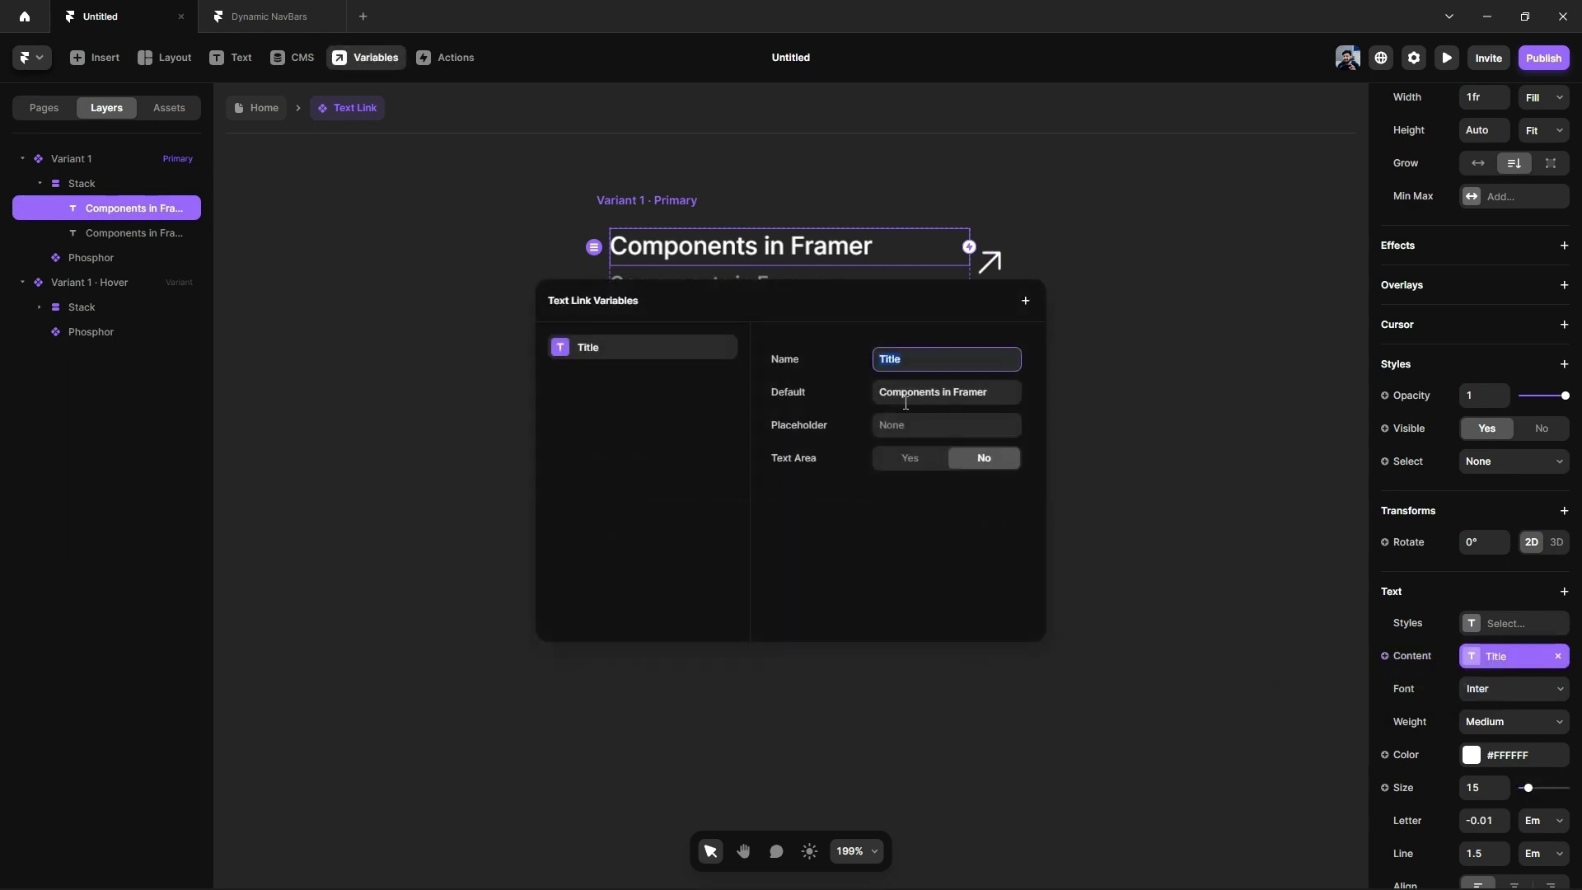
pyautogui.click(910, 458)
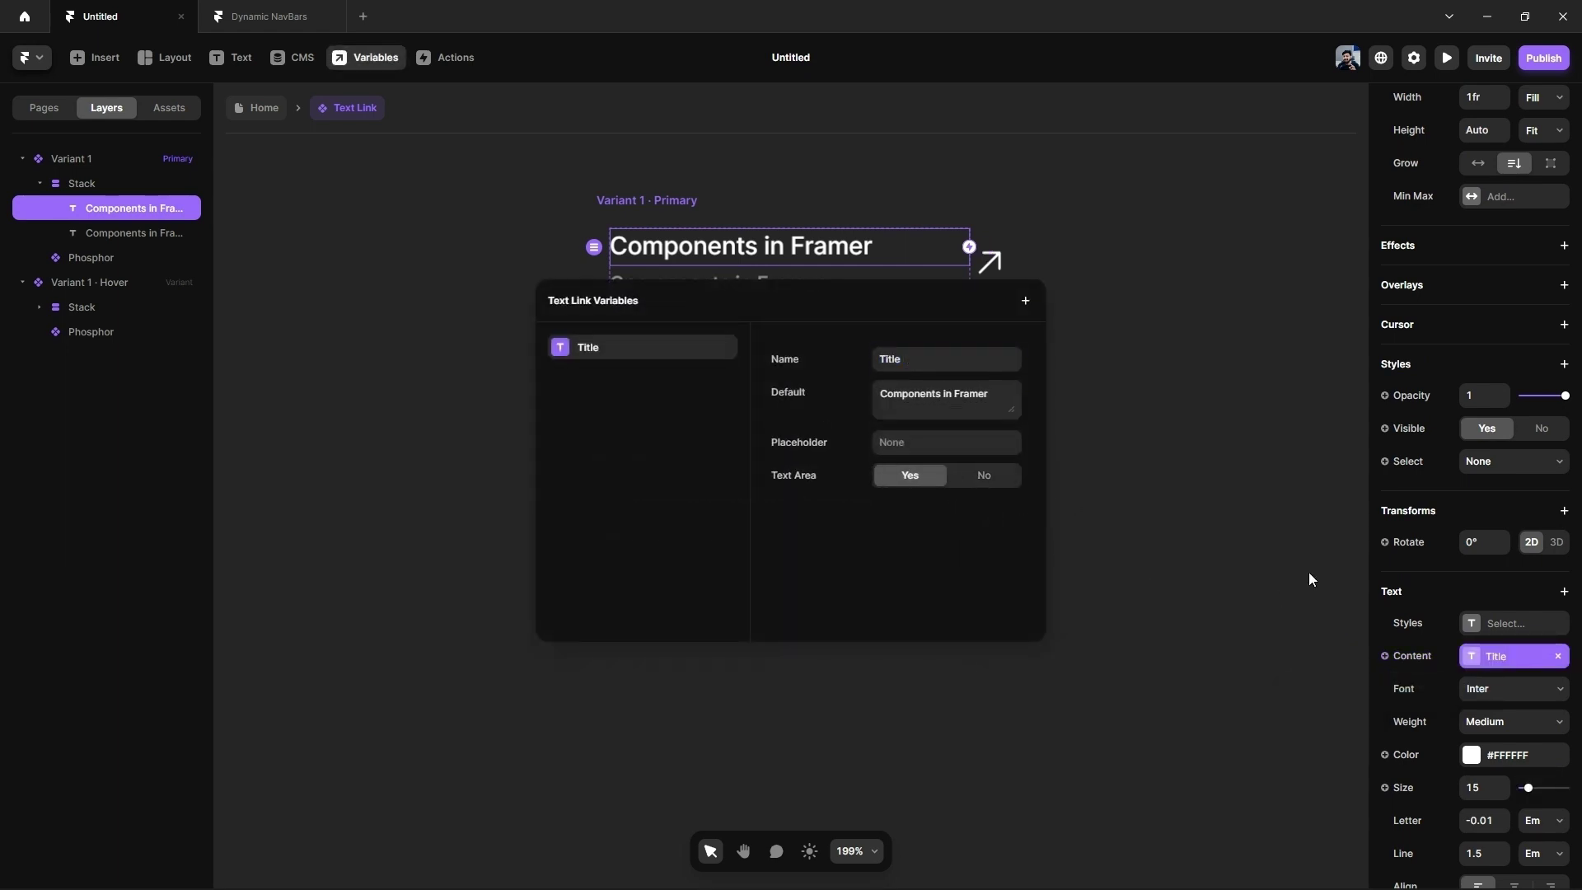
pyautogui.click(1258, 469)
pyautogui.press('Tab')
pyautogui.scroll(-3, 1466, 594)
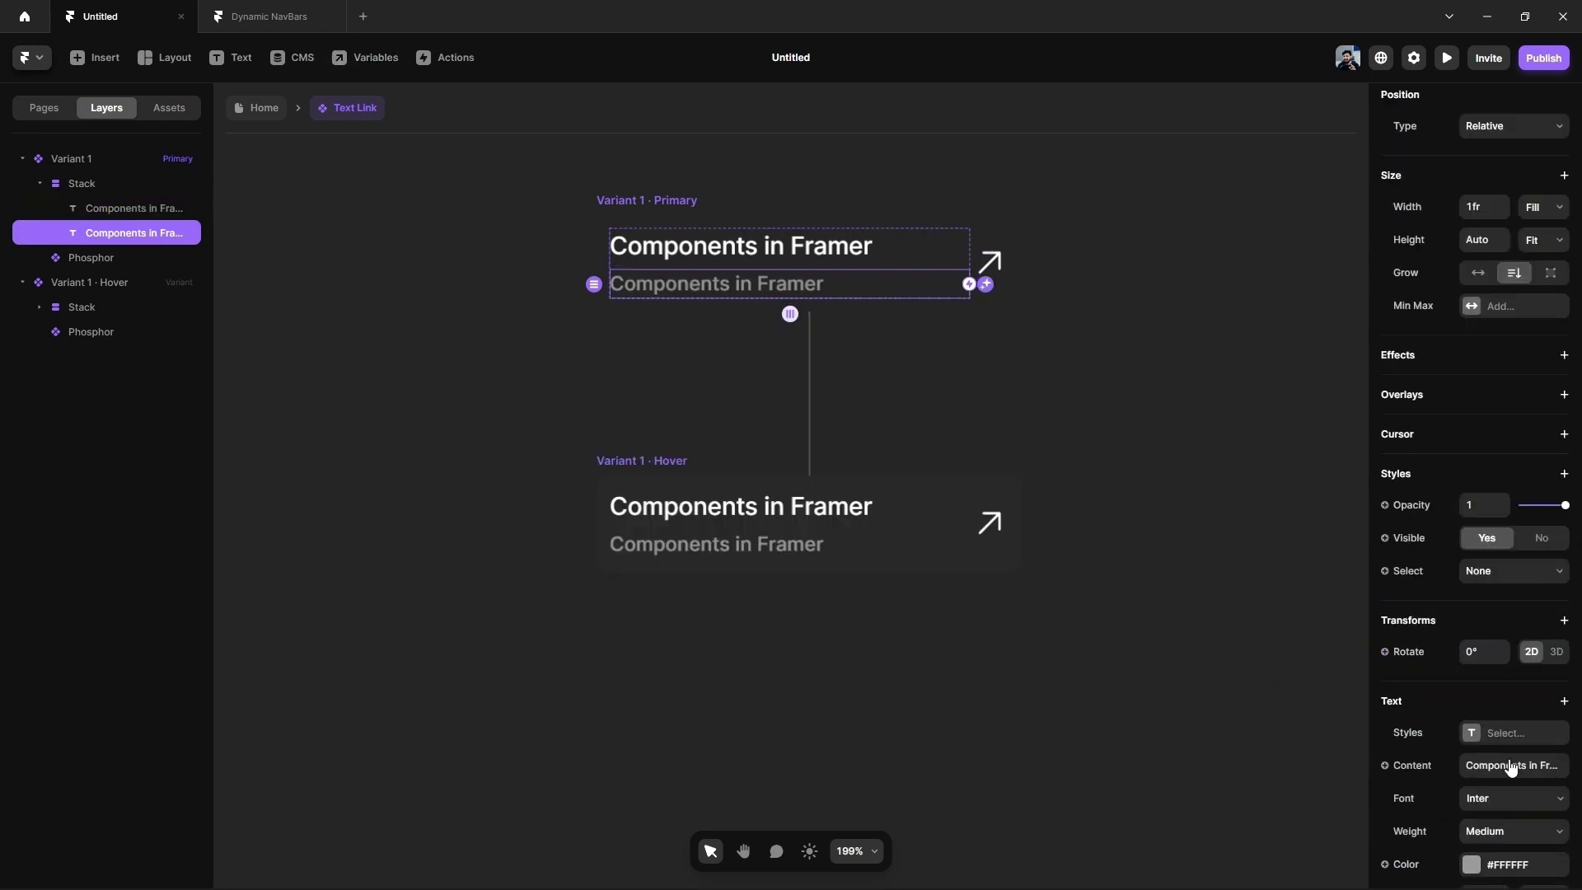
# Step: Bind the subline to a multi-line Description text variable, then leave the component for Home
pyautogui.click(1385, 739)
pyautogui.moveTo(1450, 766)
pyautogui.click(1333, 767)
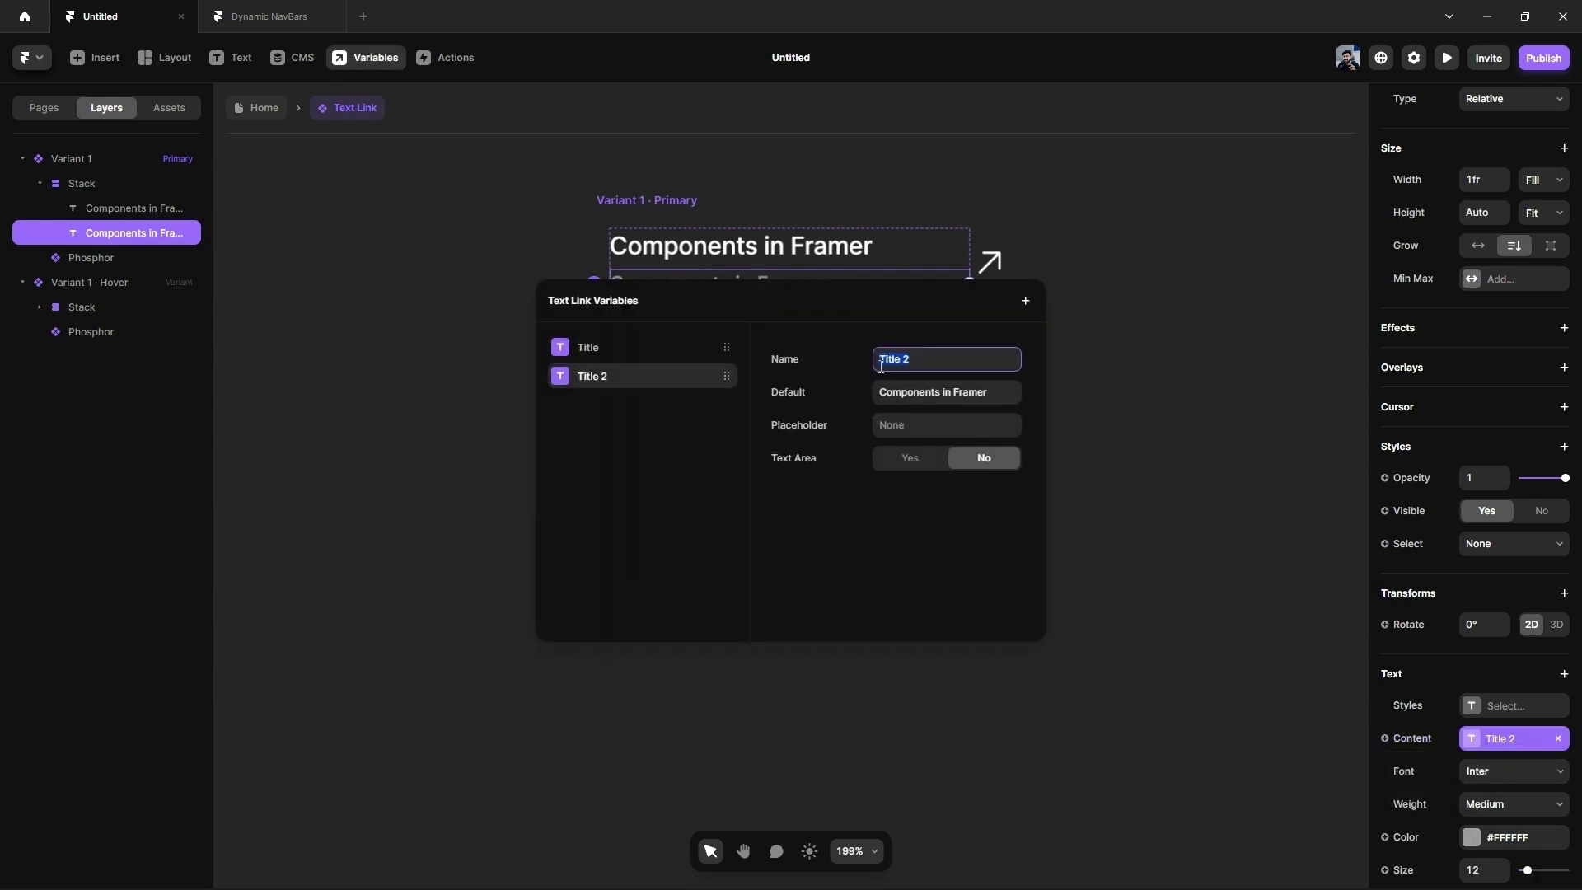
pyautogui.write('Description')
pyautogui.click(895, 458)
pyautogui.click(1162, 393)
pyautogui.click(1162, 393)
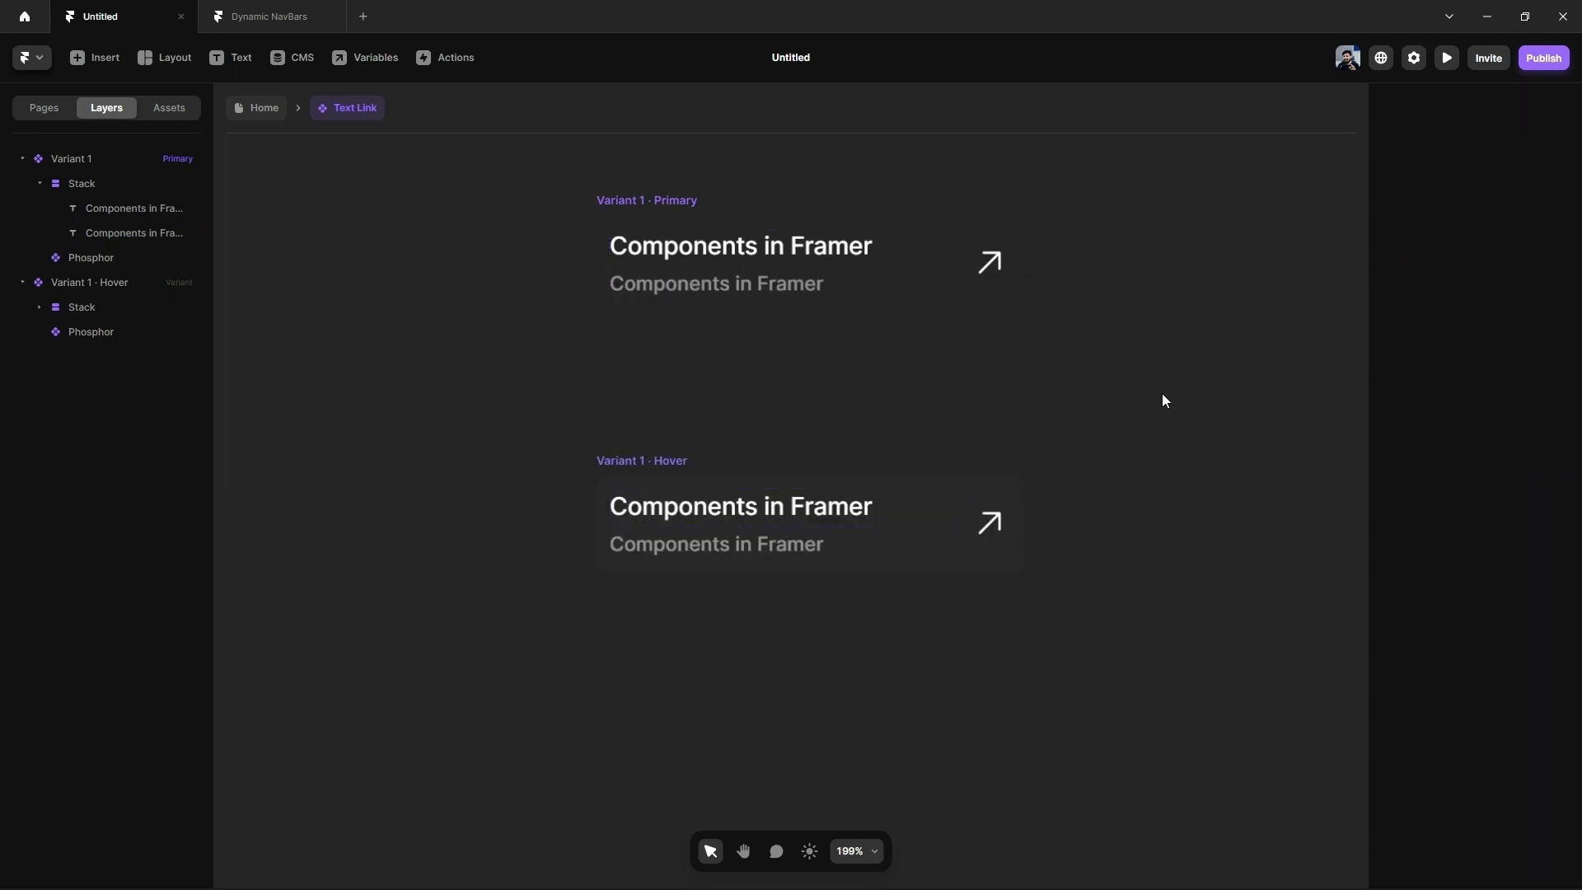
pyautogui.press('Escape')
pyautogui.press('Delete')
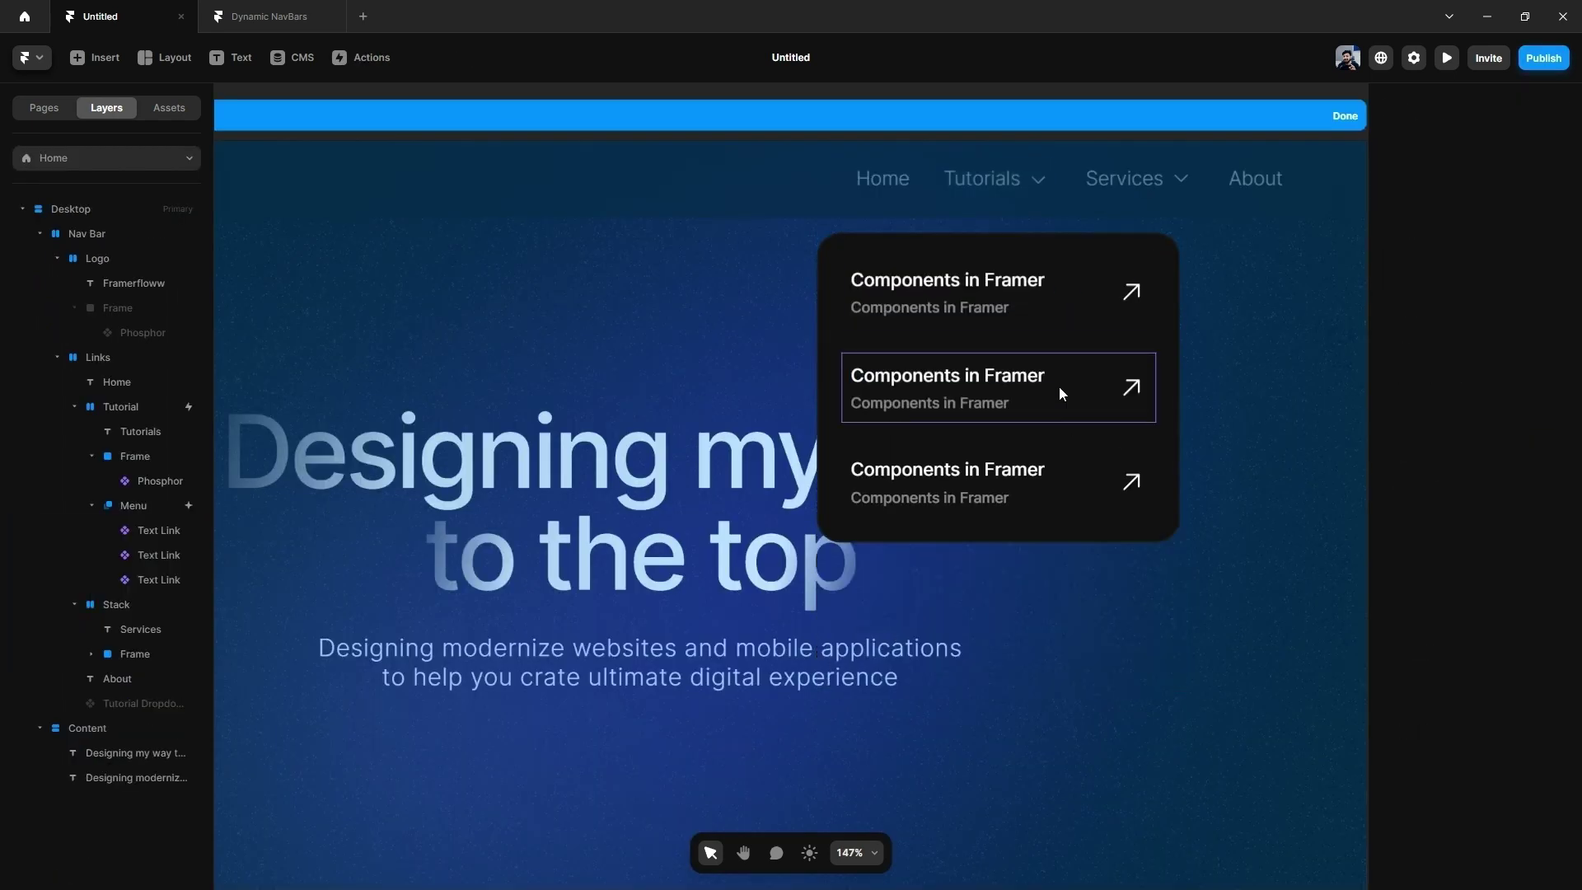
# Step: Set the dropdown Menu stack's gap to 8
pyautogui.click(1023, 342)
pyautogui.click(1476, 780)
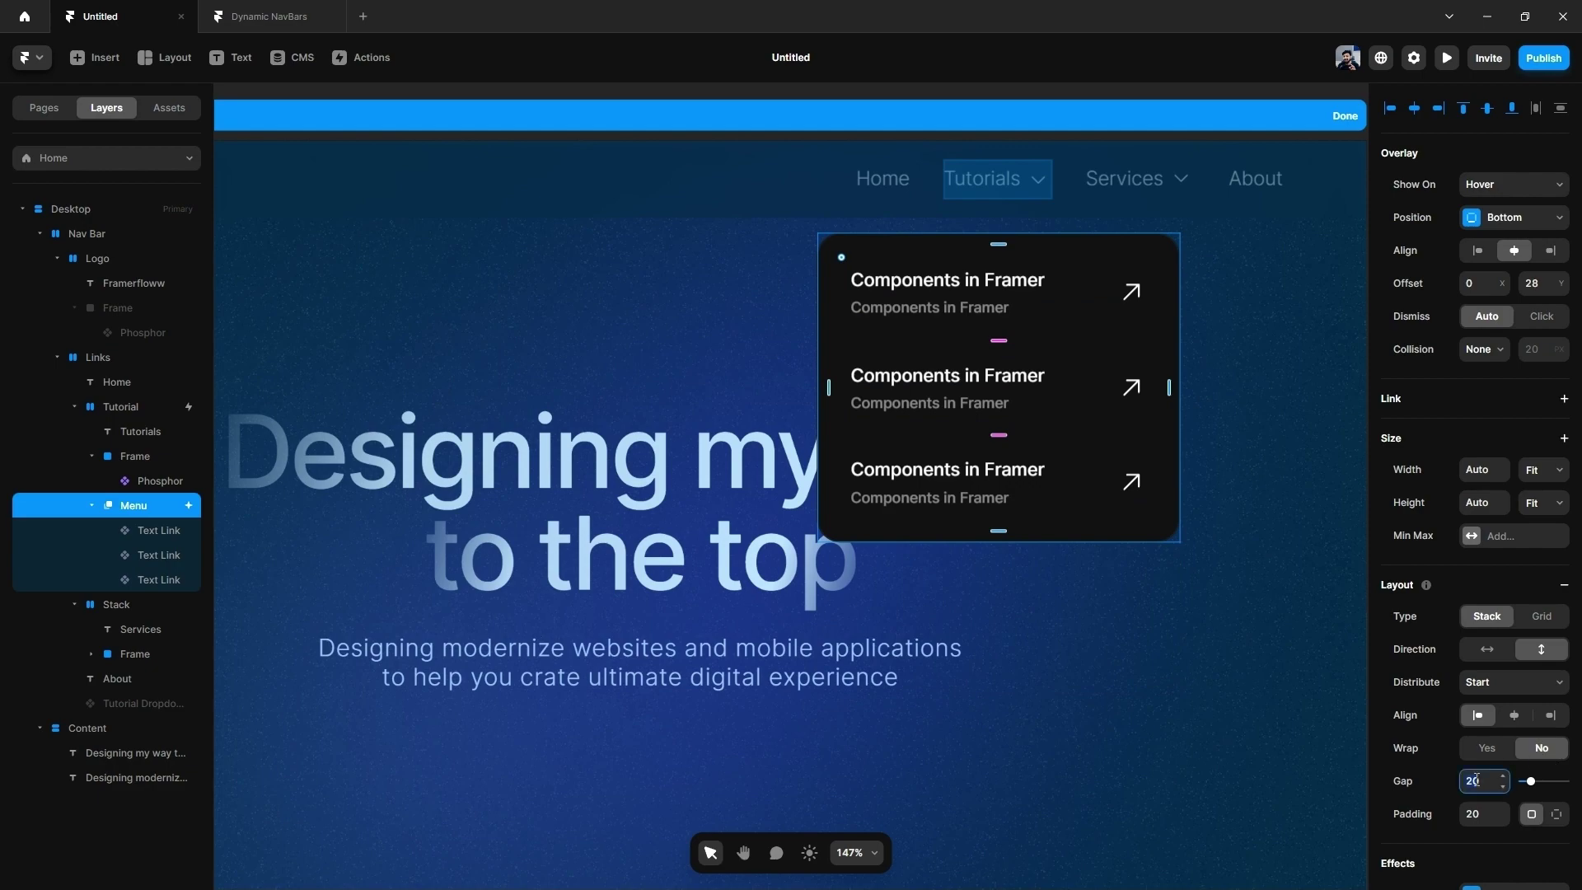
pyautogui.write('8')
pyautogui.press('Return')
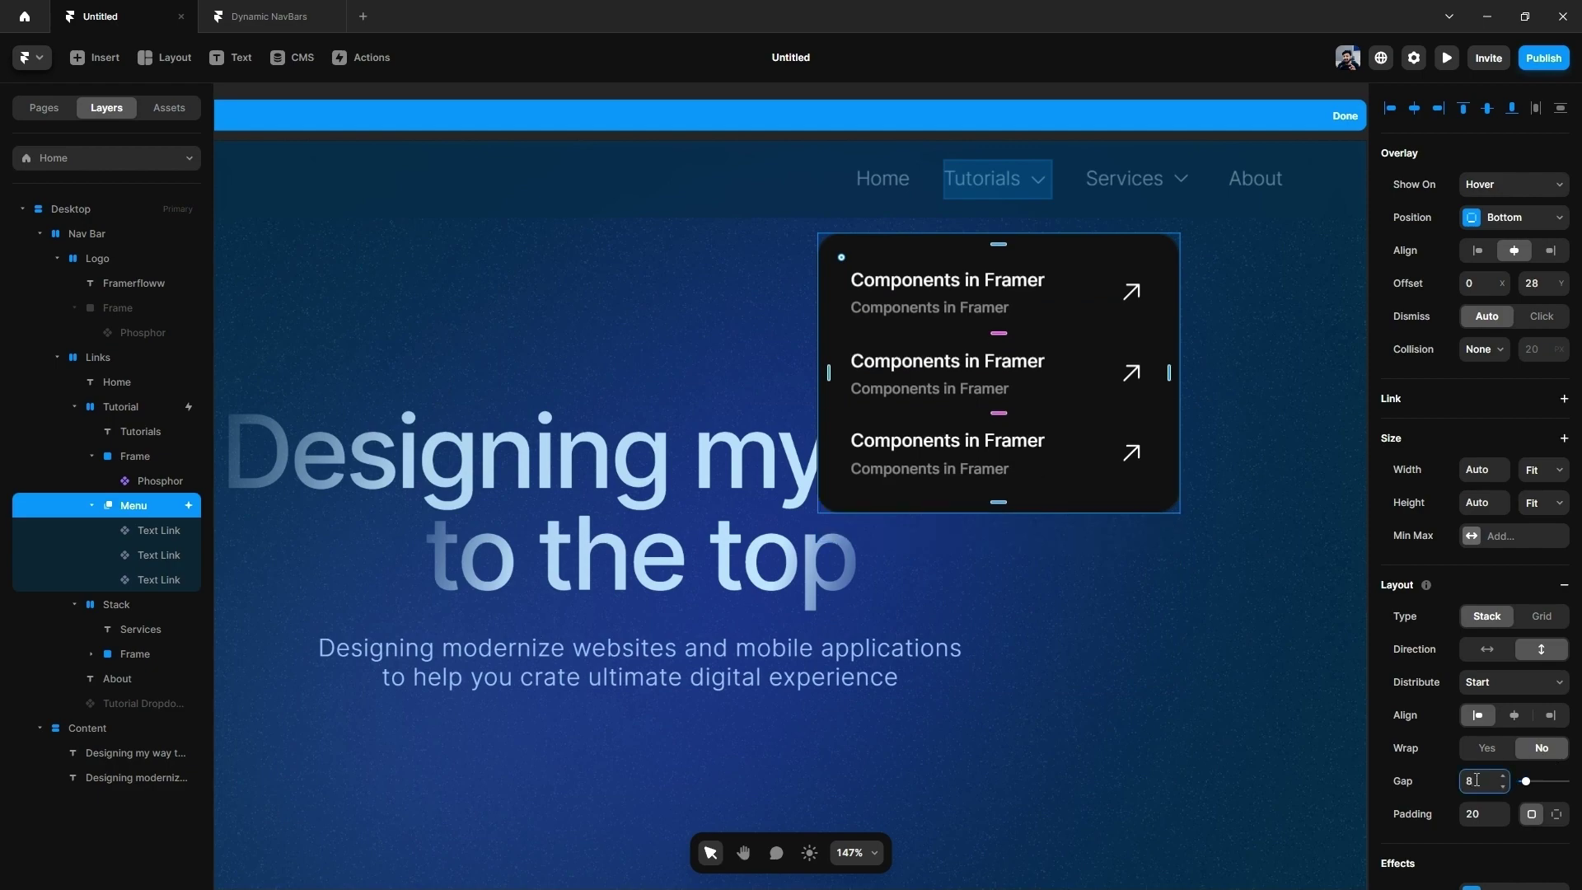
pyautogui.click(1173, 595)
pyautogui.hscroll(-3, 872, 377)
pyautogui.scroll(-2, 431, 233)
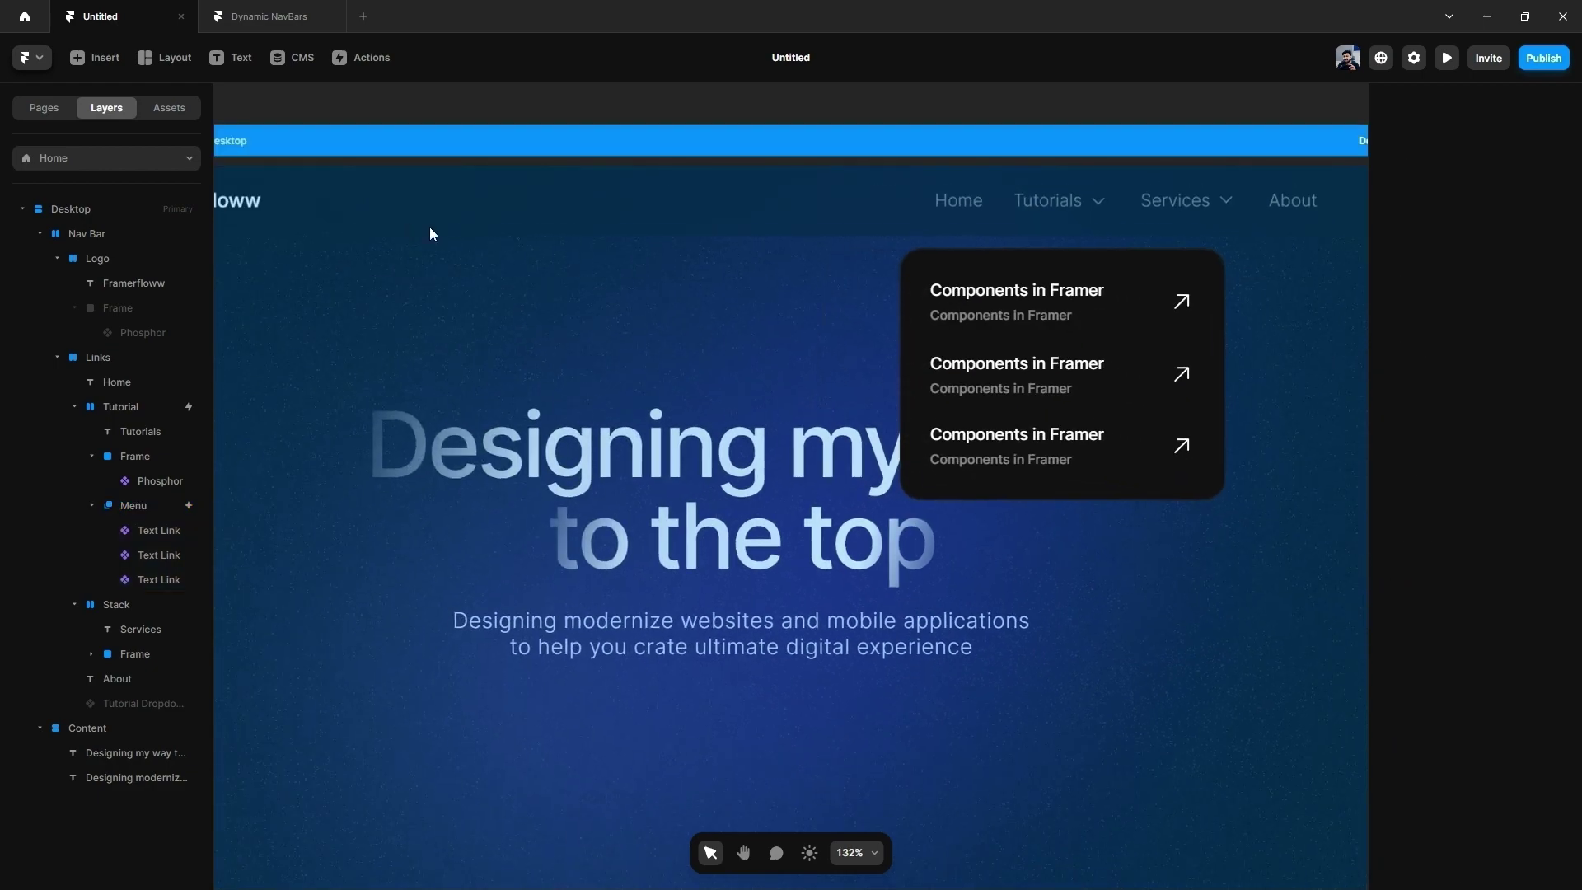
# Step: Preview the site and hover Tutorials to check the tighter dropdown
pyautogui.hotkey('ctrl', 'p')
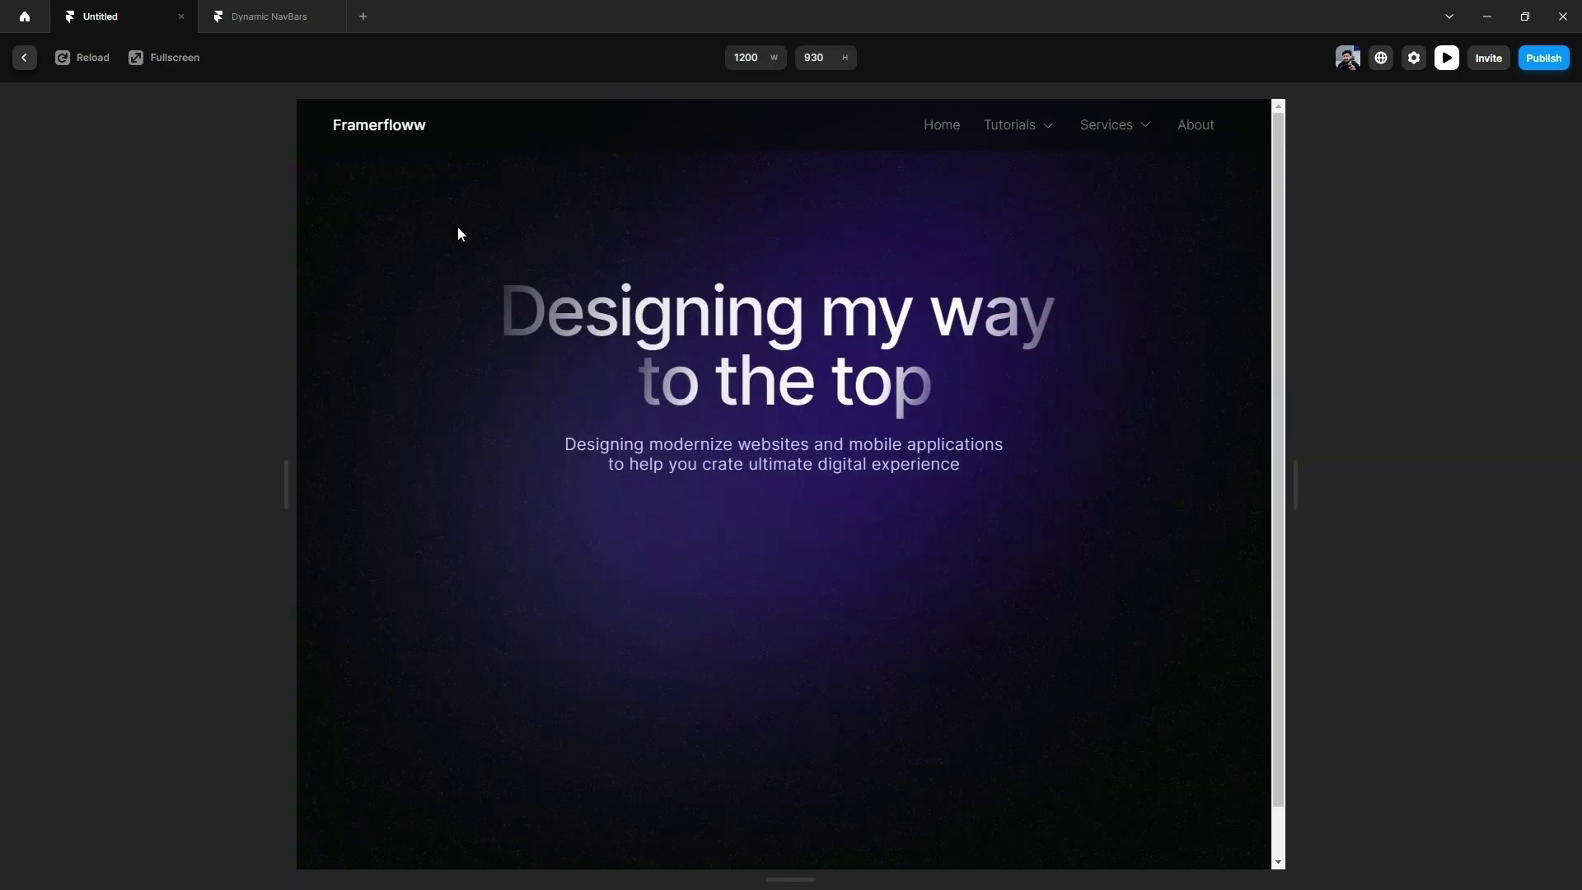
pyautogui.moveTo(1030, 126)
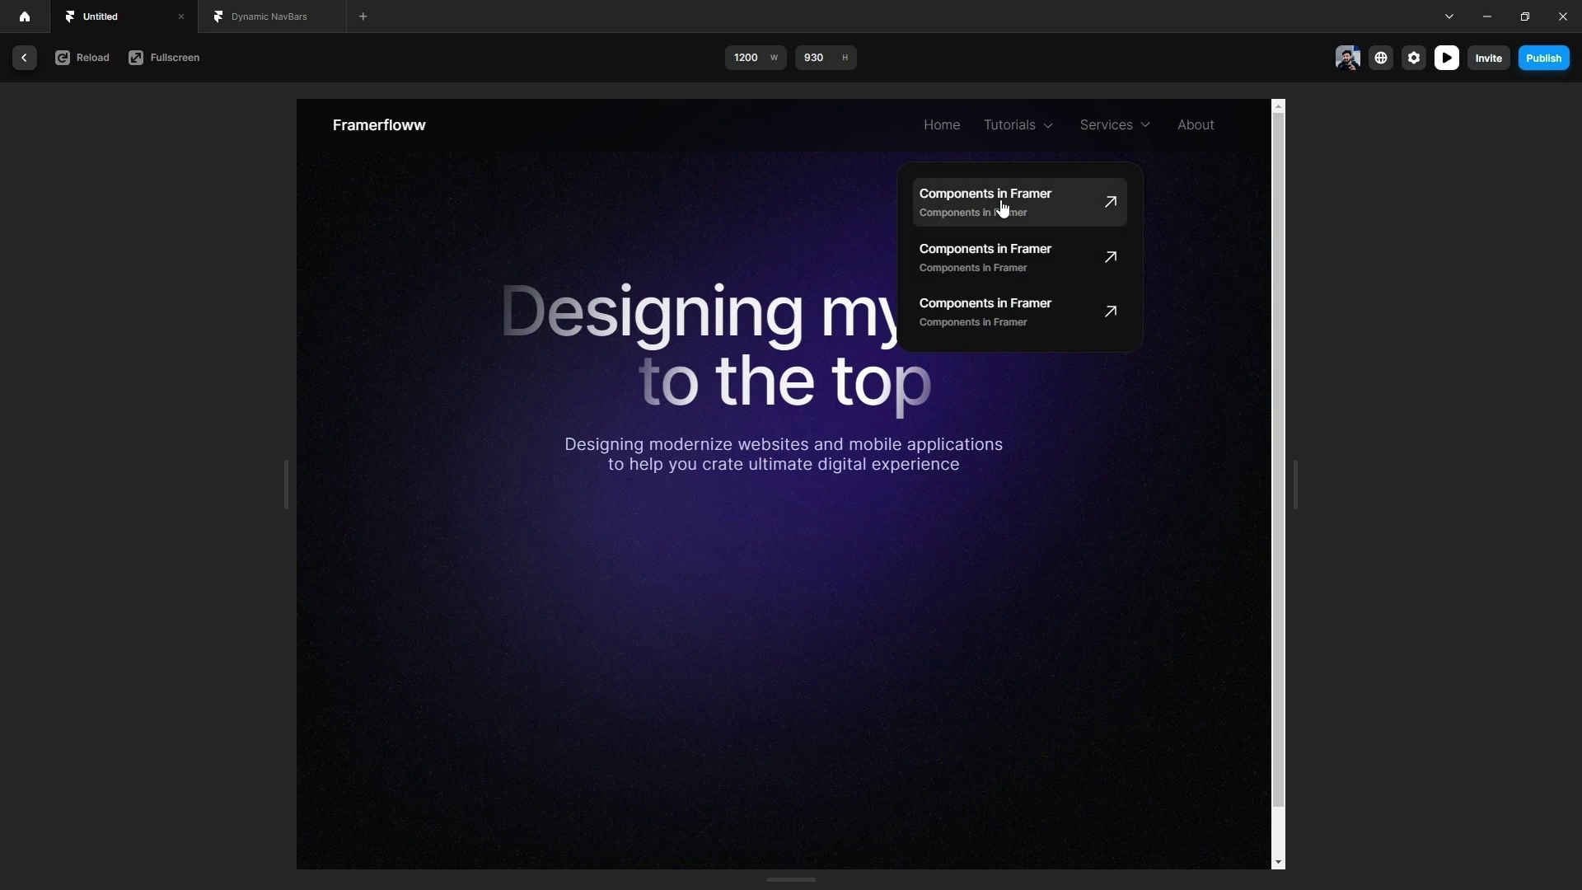
pyautogui.click(23, 68)
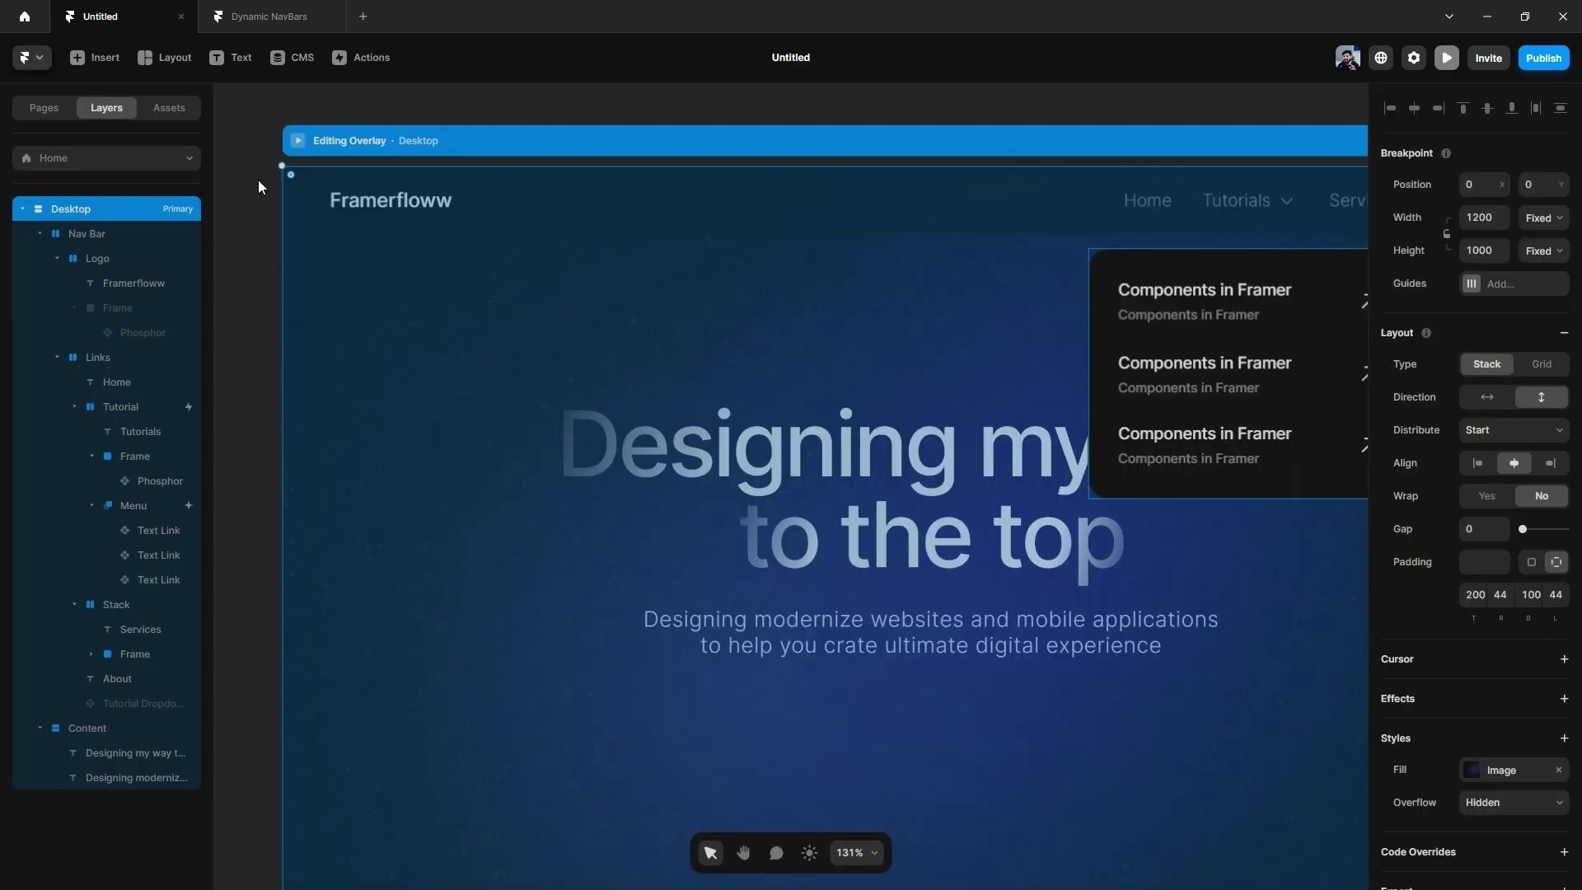
# Step: Open the Tutorials hover Menu overlay and add a text layer at the top of the menu
pyautogui.click(1127, 401)
pyautogui.click(1084, 352)
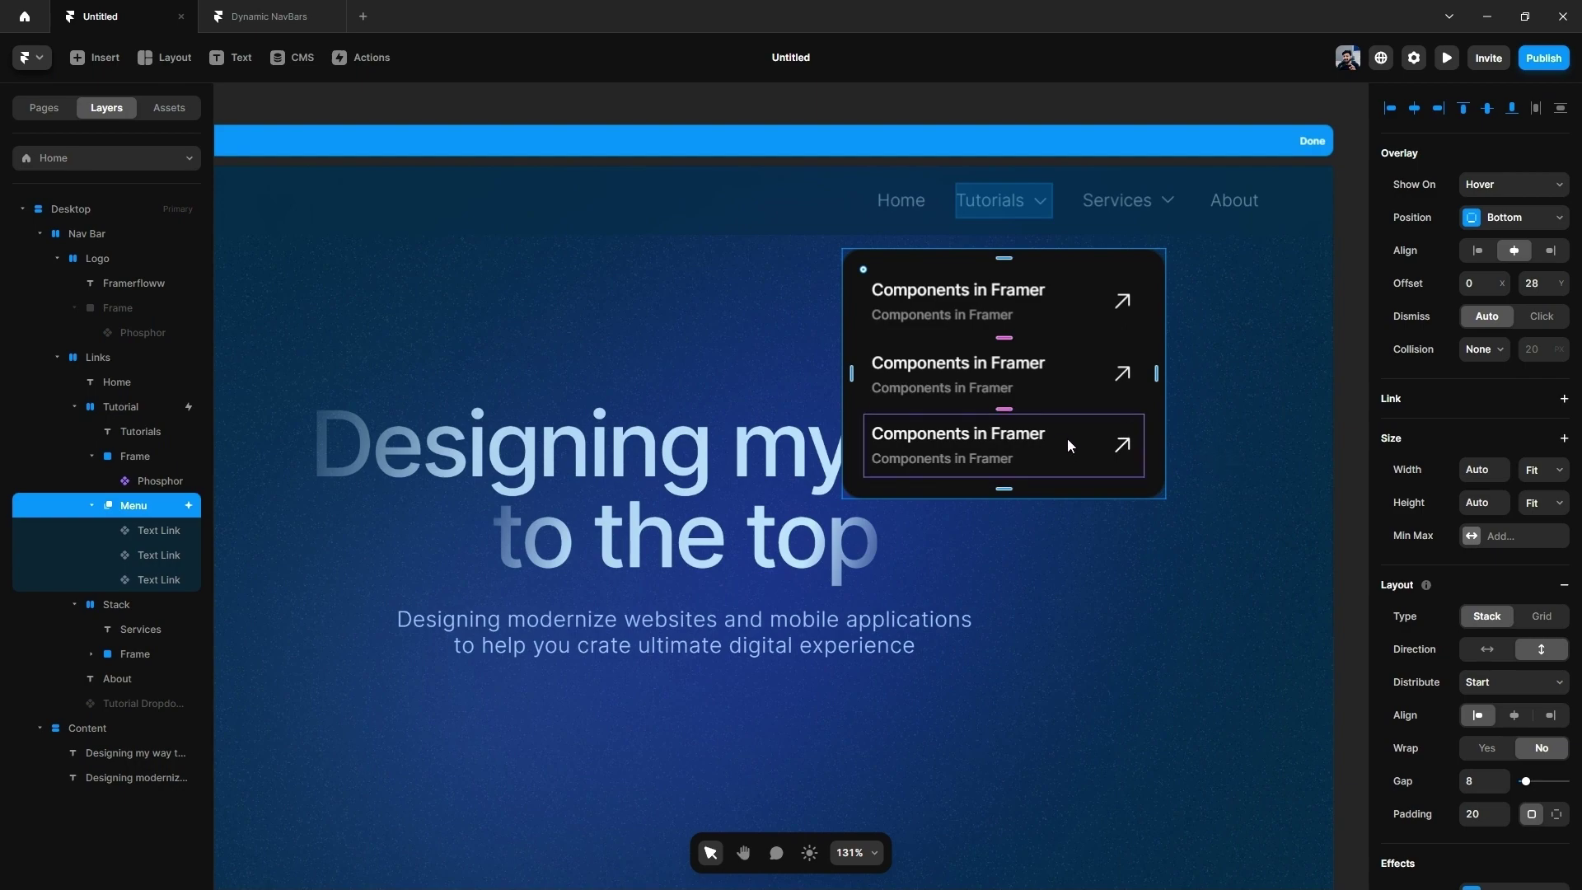
pyautogui.press('t')
pyautogui.click(1086, 482)
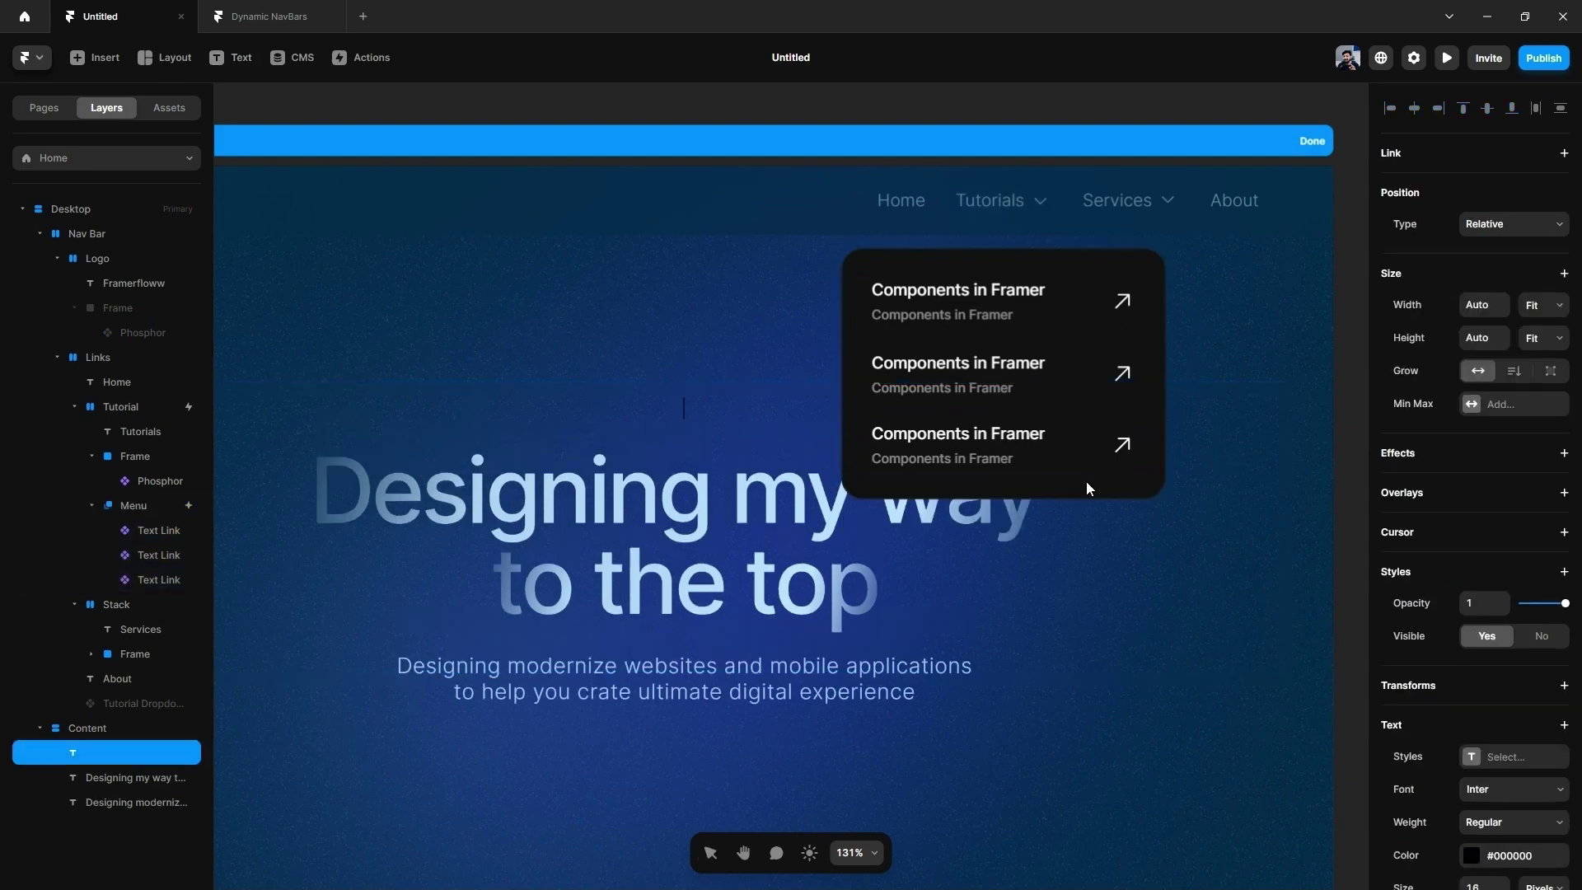
pyautogui.press('Escape')
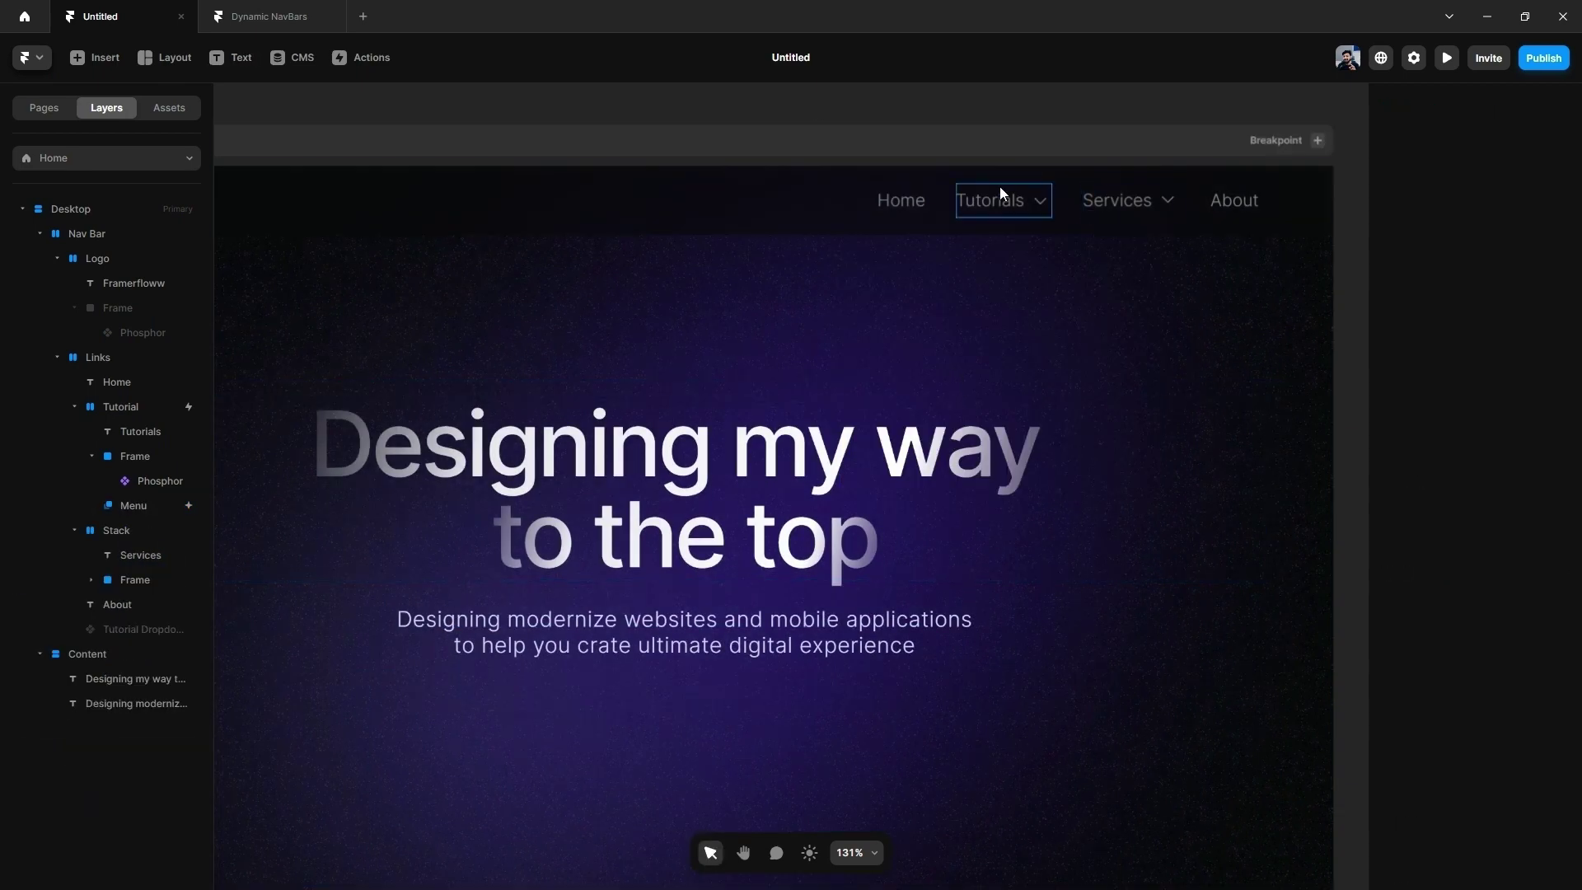
pyautogui.click(1020, 213)
pyautogui.click(1520, 486)
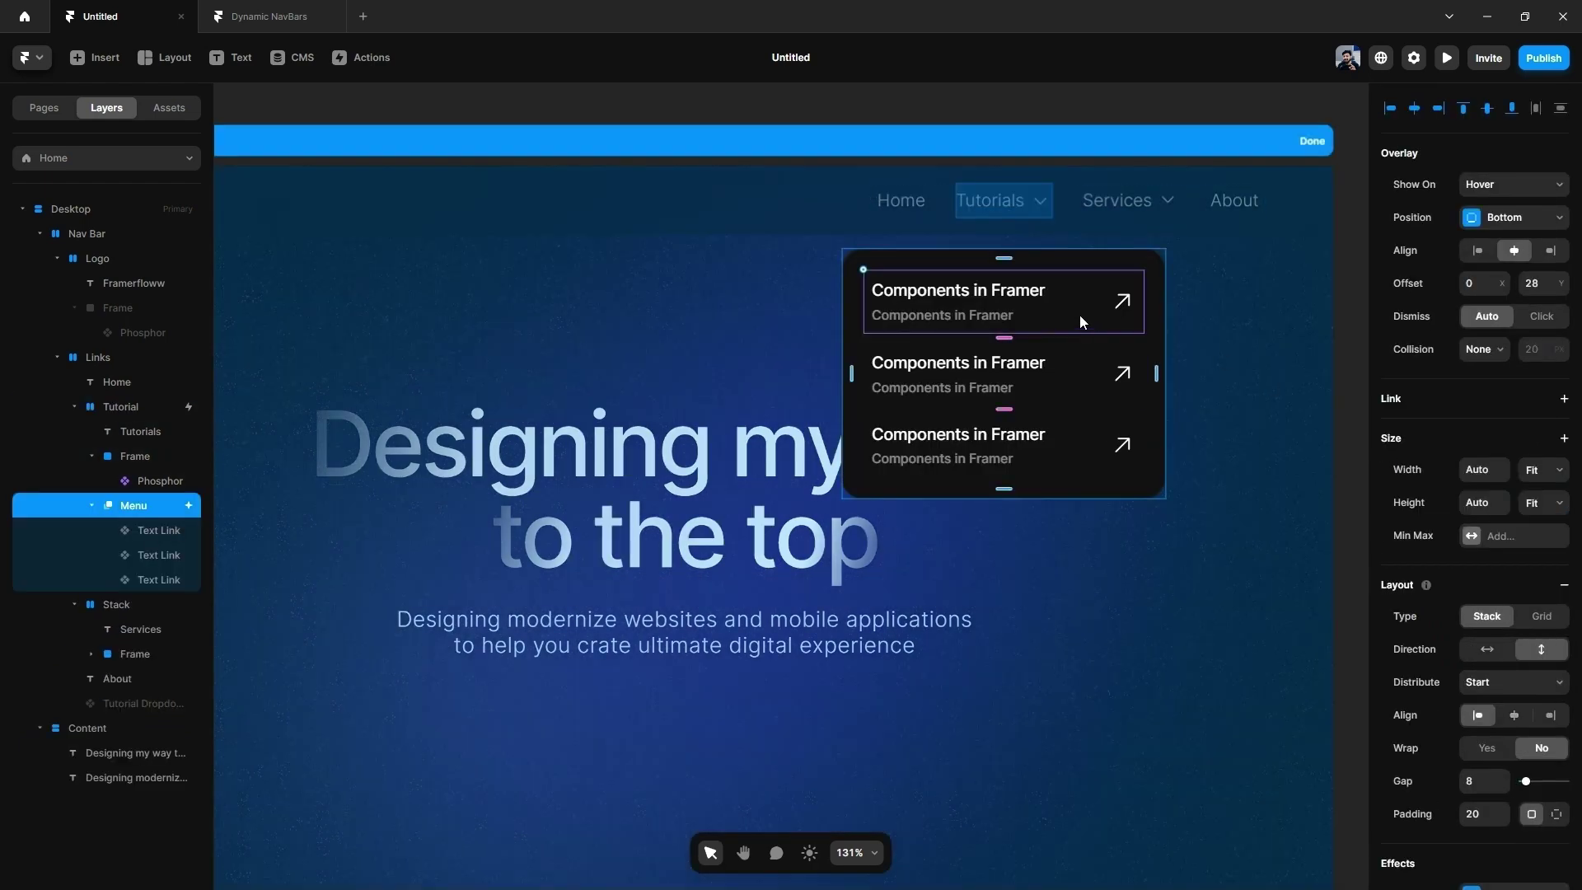
pyautogui.press('t')
pyautogui.click(956, 315)
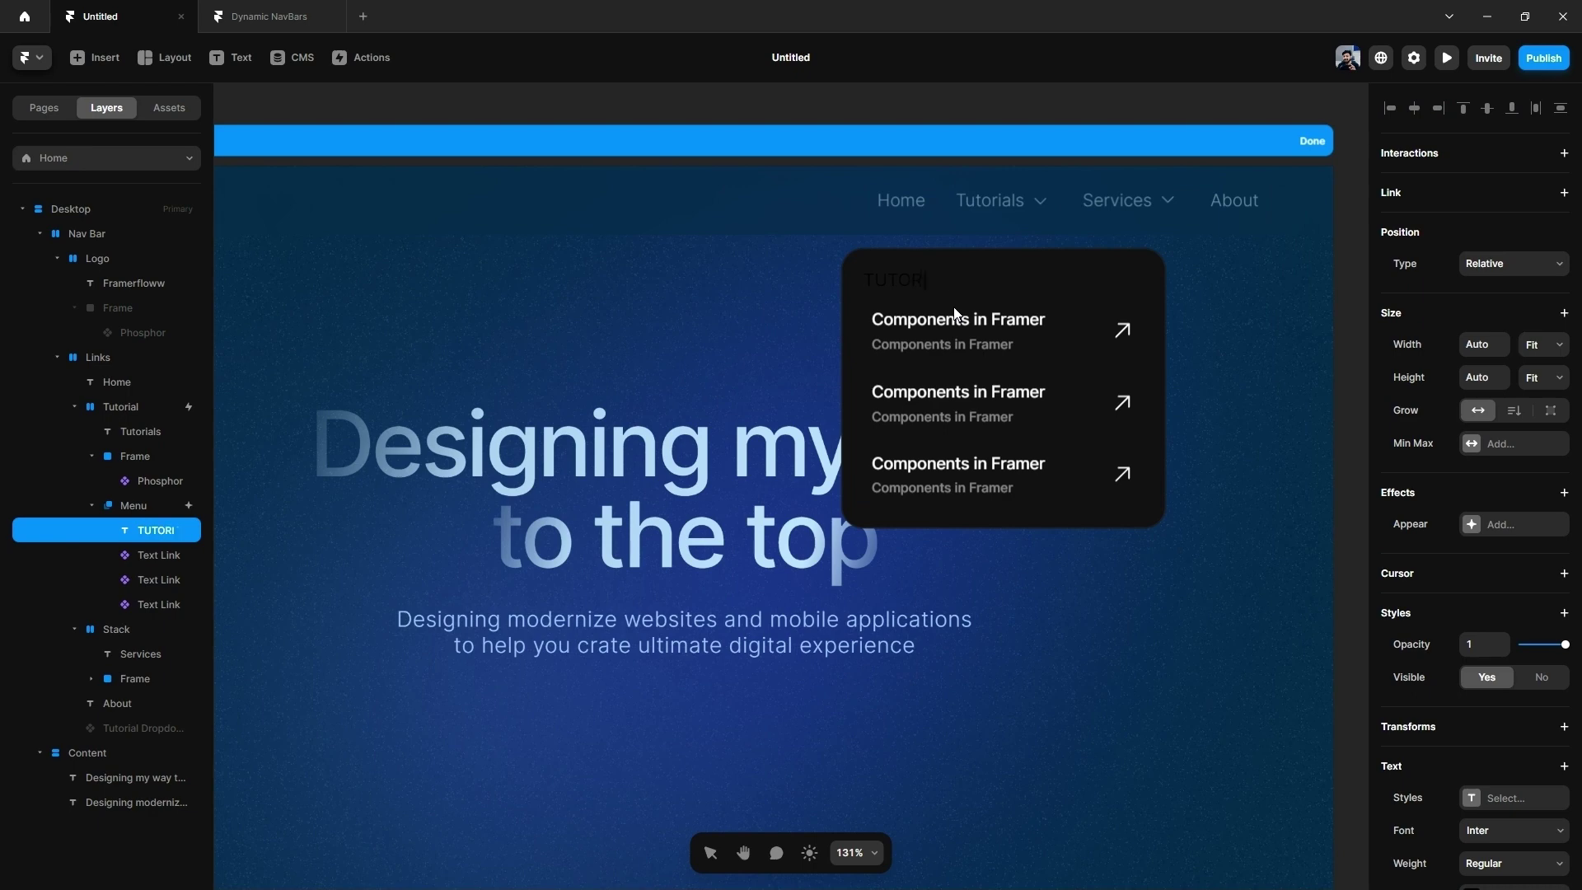
# Step: Style the TUTORIALS heading with colour #333333, size 12 and letter spacing 0.07 em
pyautogui.scroll(-3, 1475, 577)
pyautogui.click(1494, 682)
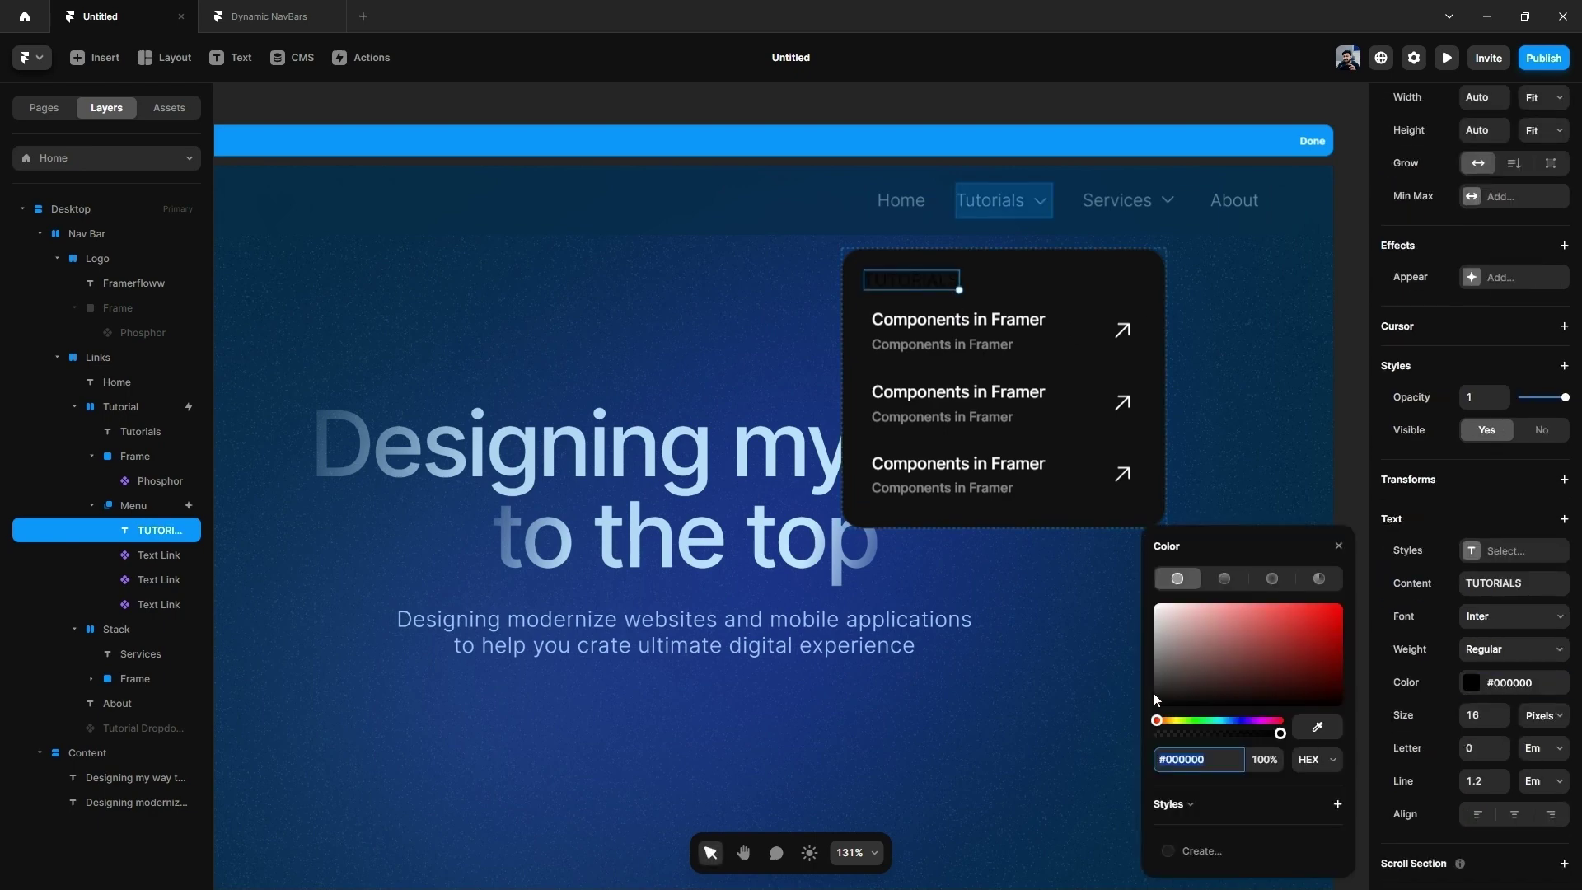
pyautogui.moveTo(1154, 699); pyautogui.dragTo(1141, 686)
pyautogui.click(1497, 715)
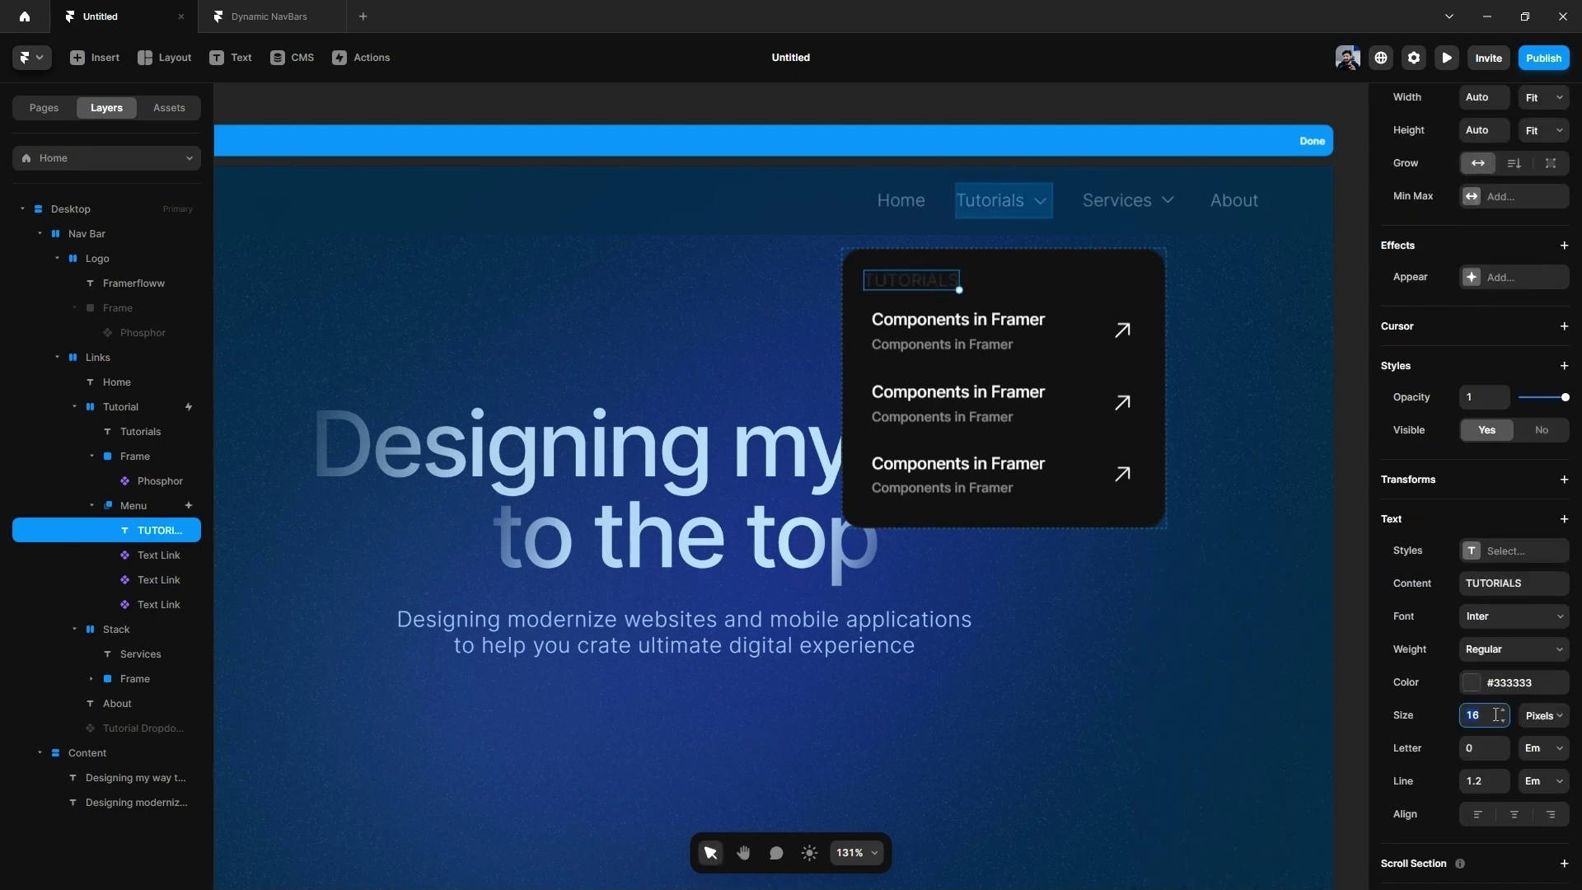
pyautogui.write('14')
pyautogui.press('Return')
pyautogui.write('12')
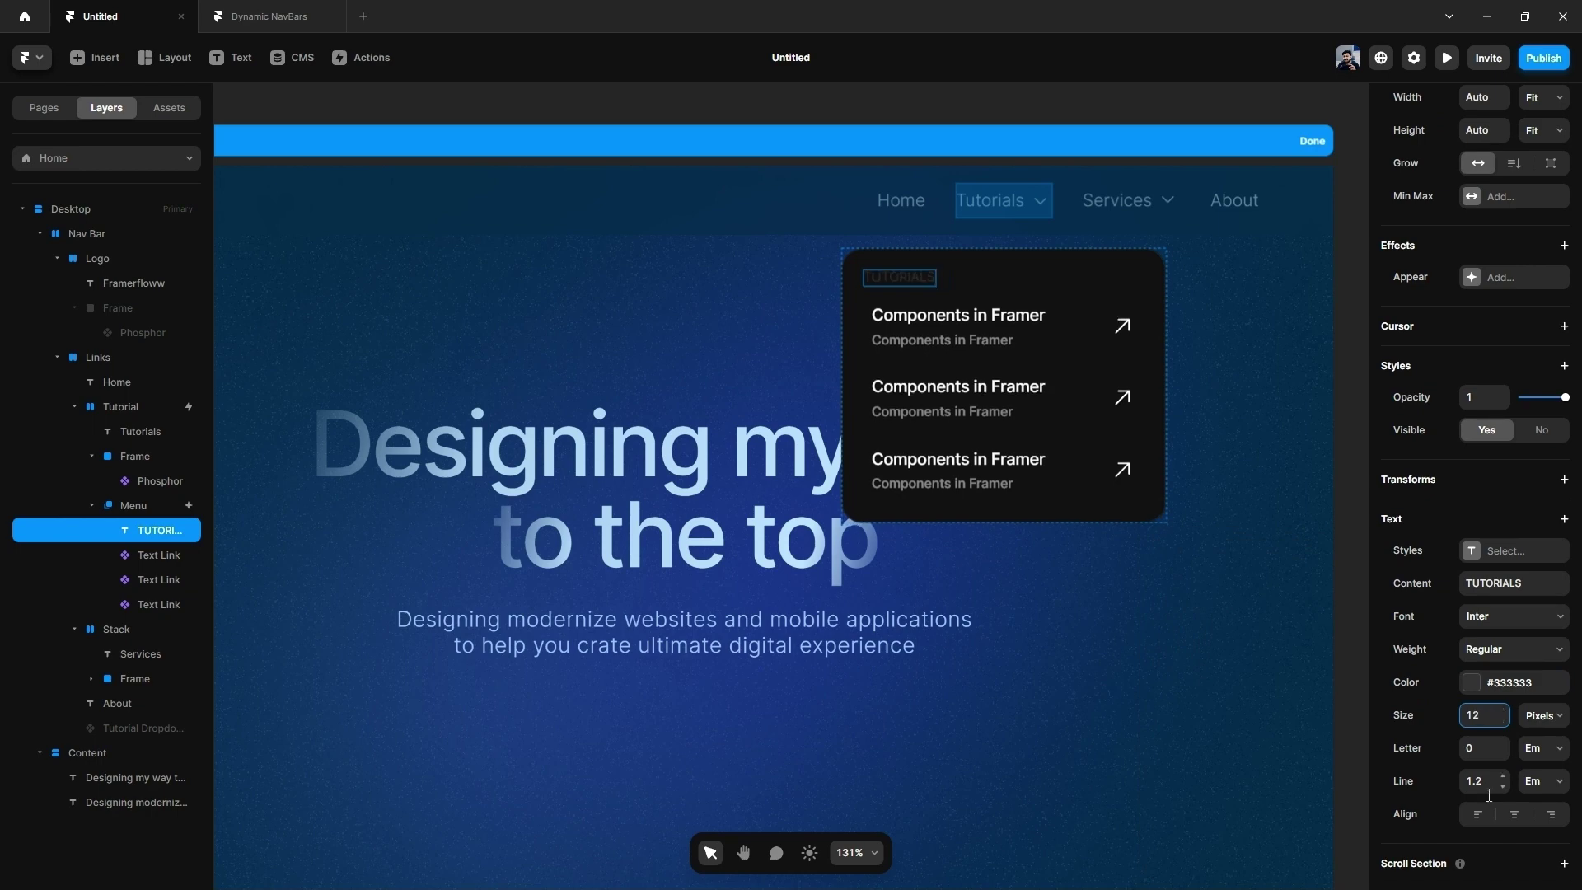
pyautogui.click(1485, 748)
pyautogui.write('0.03')
pyautogui.click(1102, 287)
pyautogui.click(939, 278)
pyautogui.click(1488, 747)
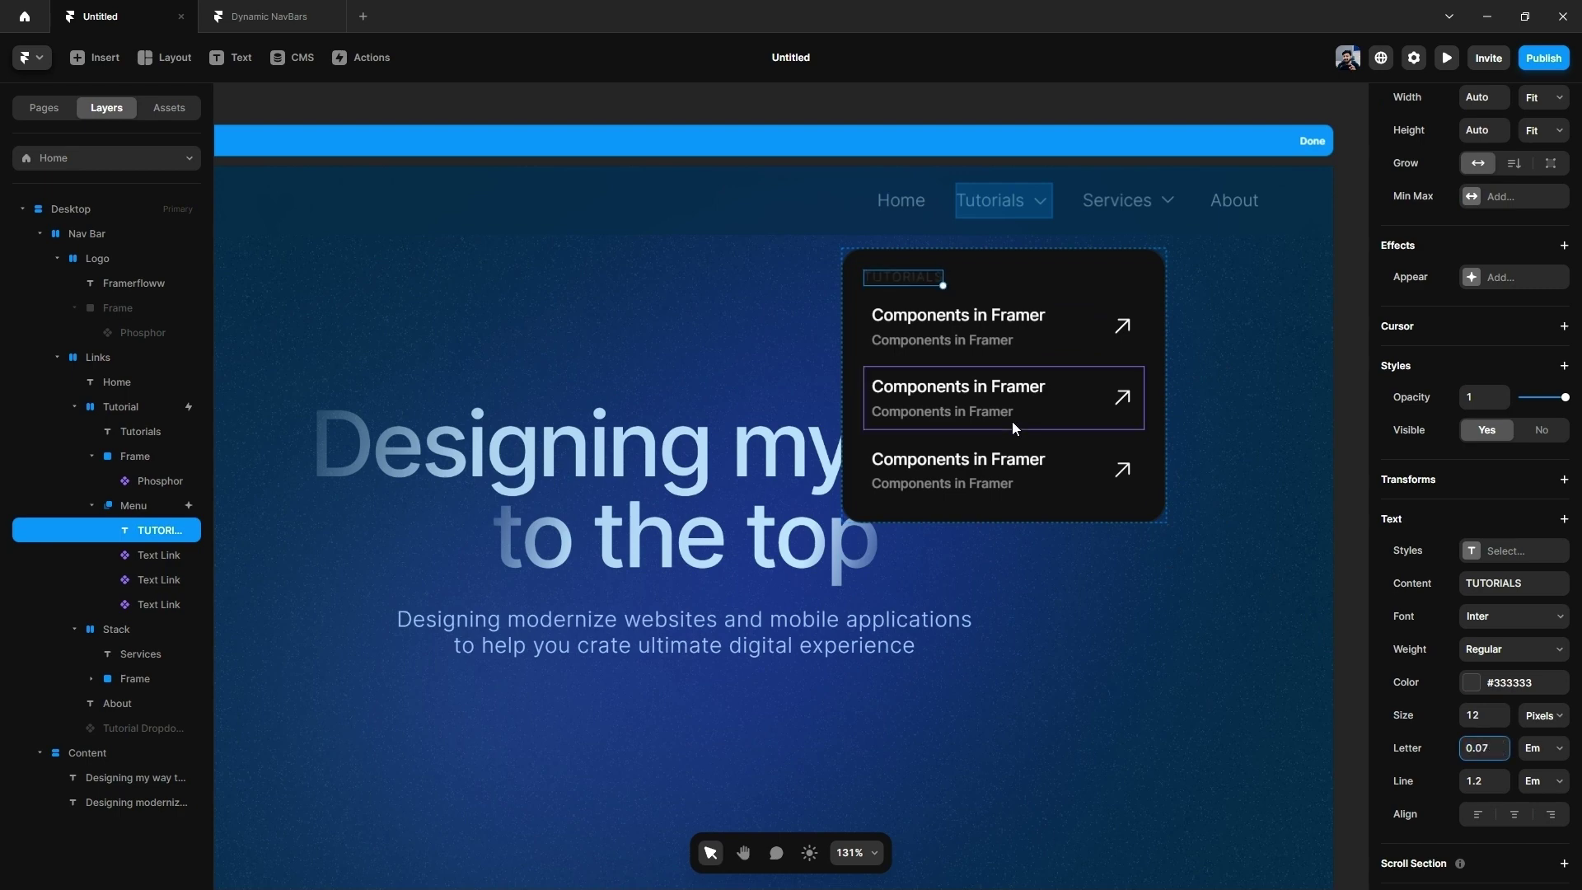
# Step: Select all three dropdown links together
pyautogui.click(1035, 472)
pyautogui.keyDown('shift'); pyautogui.click(1025, 341); pyautogui.keyUp('shift')
pyautogui.rightClick(1025, 341)
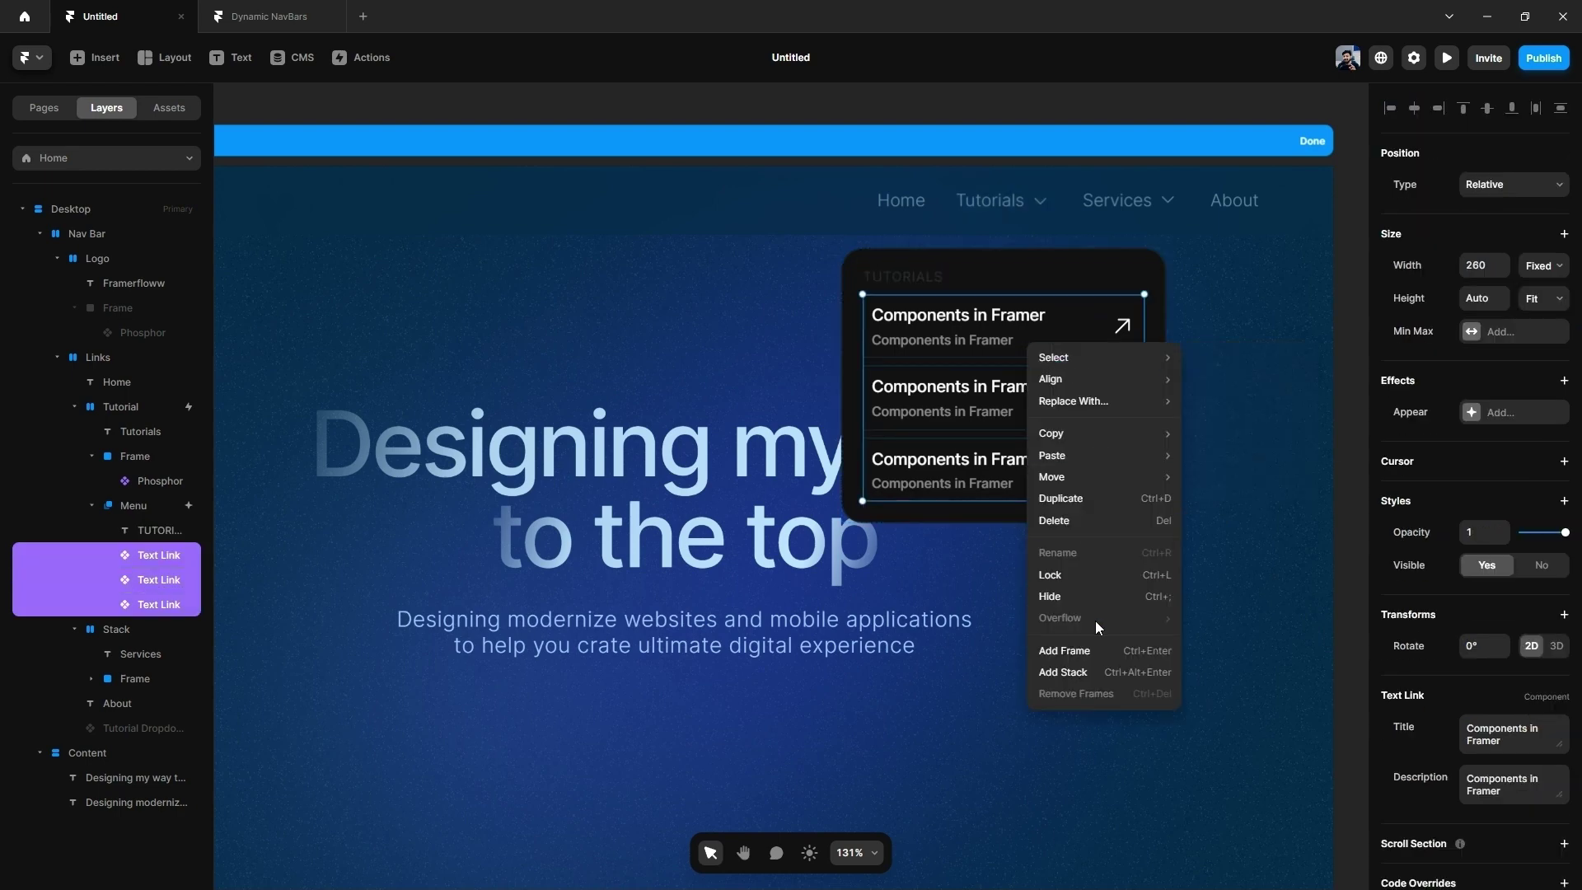
# Step: Wrap the three links in a Fit Content stack and duplicate it
pyautogui.click(1088, 673)
pyautogui.rightClick(1060, 362)
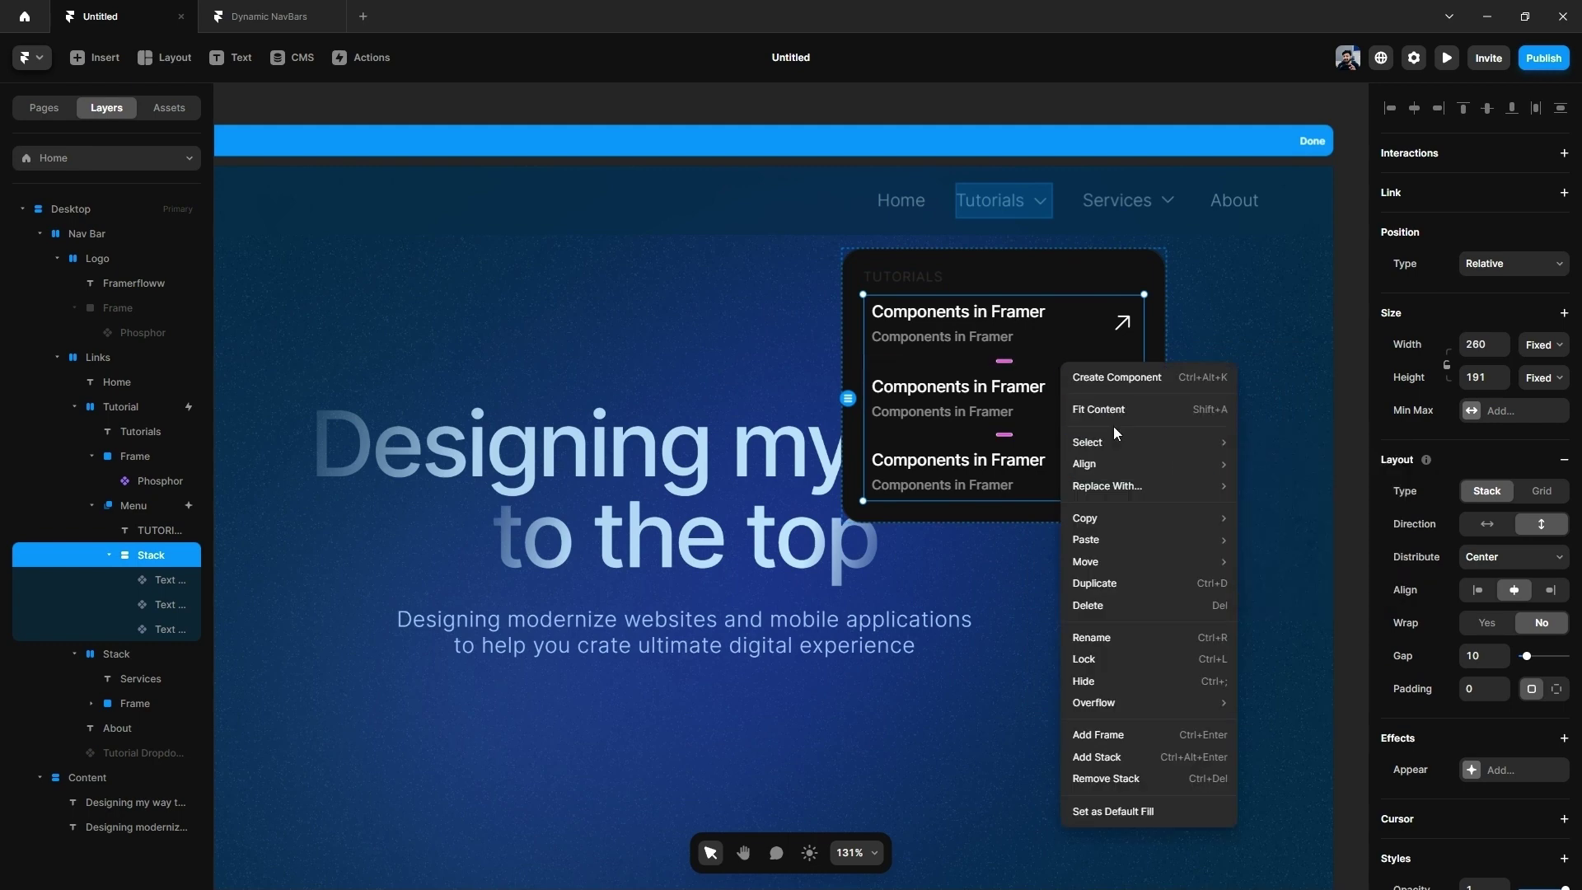
pyautogui.click(1113, 426)
pyautogui.hotkey('ctrl', 'd')
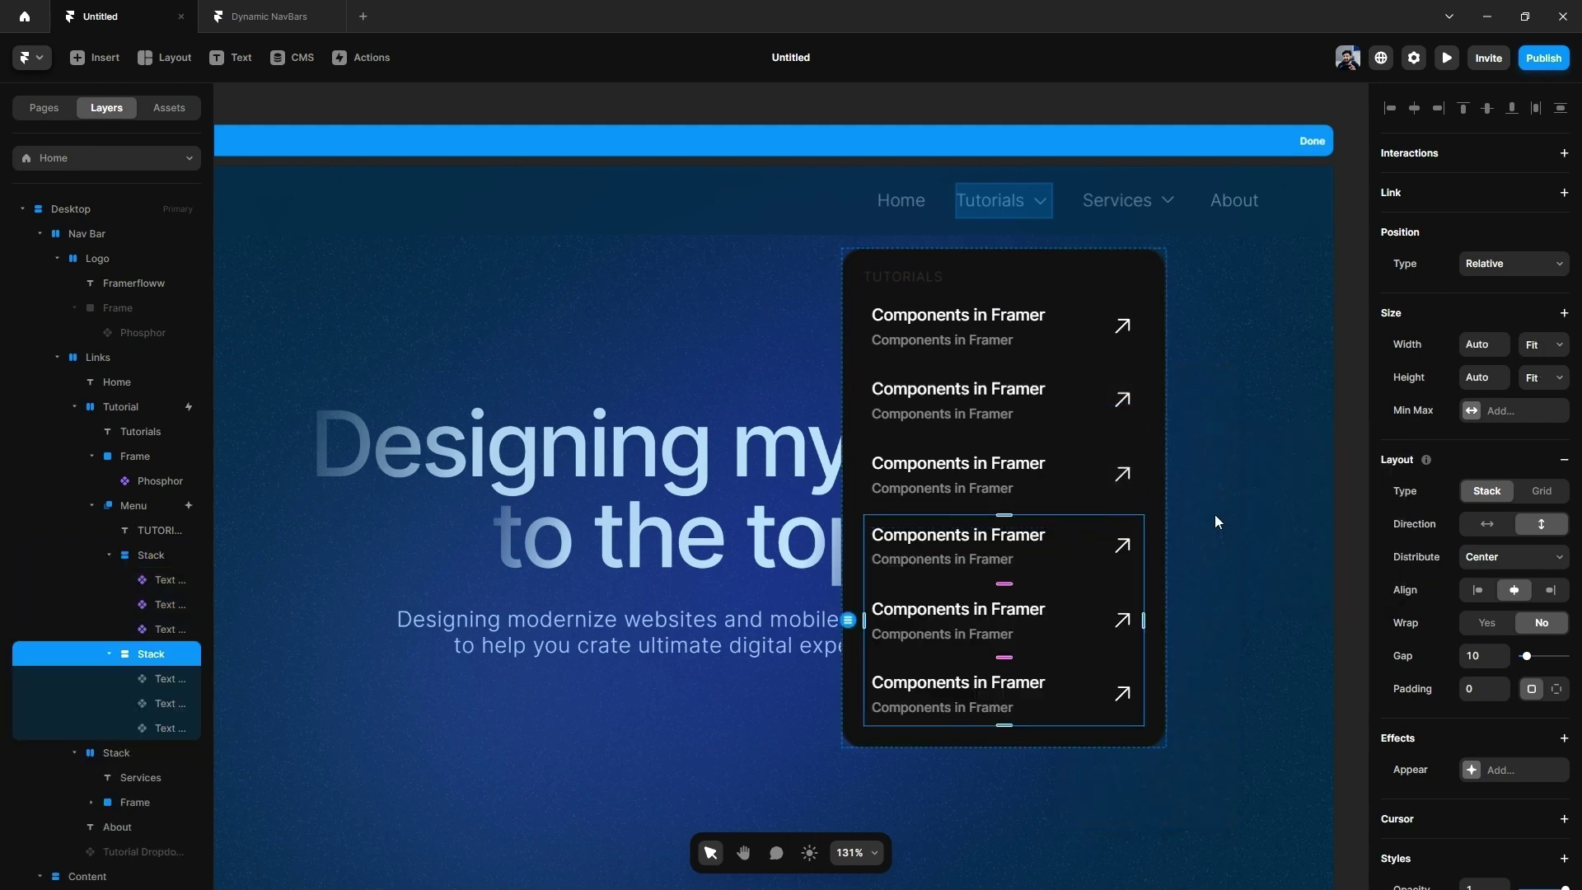
# Step: Wrap both link stacks in a horizontal Fit Content parent stack, then preview the dropdown
pyautogui.keyDown('shift'); pyautogui.click(1083, 434); pyautogui.keyUp('shift')
pyautogui.rightClick(1084, 436)
pyautogui.click(1203, 743)
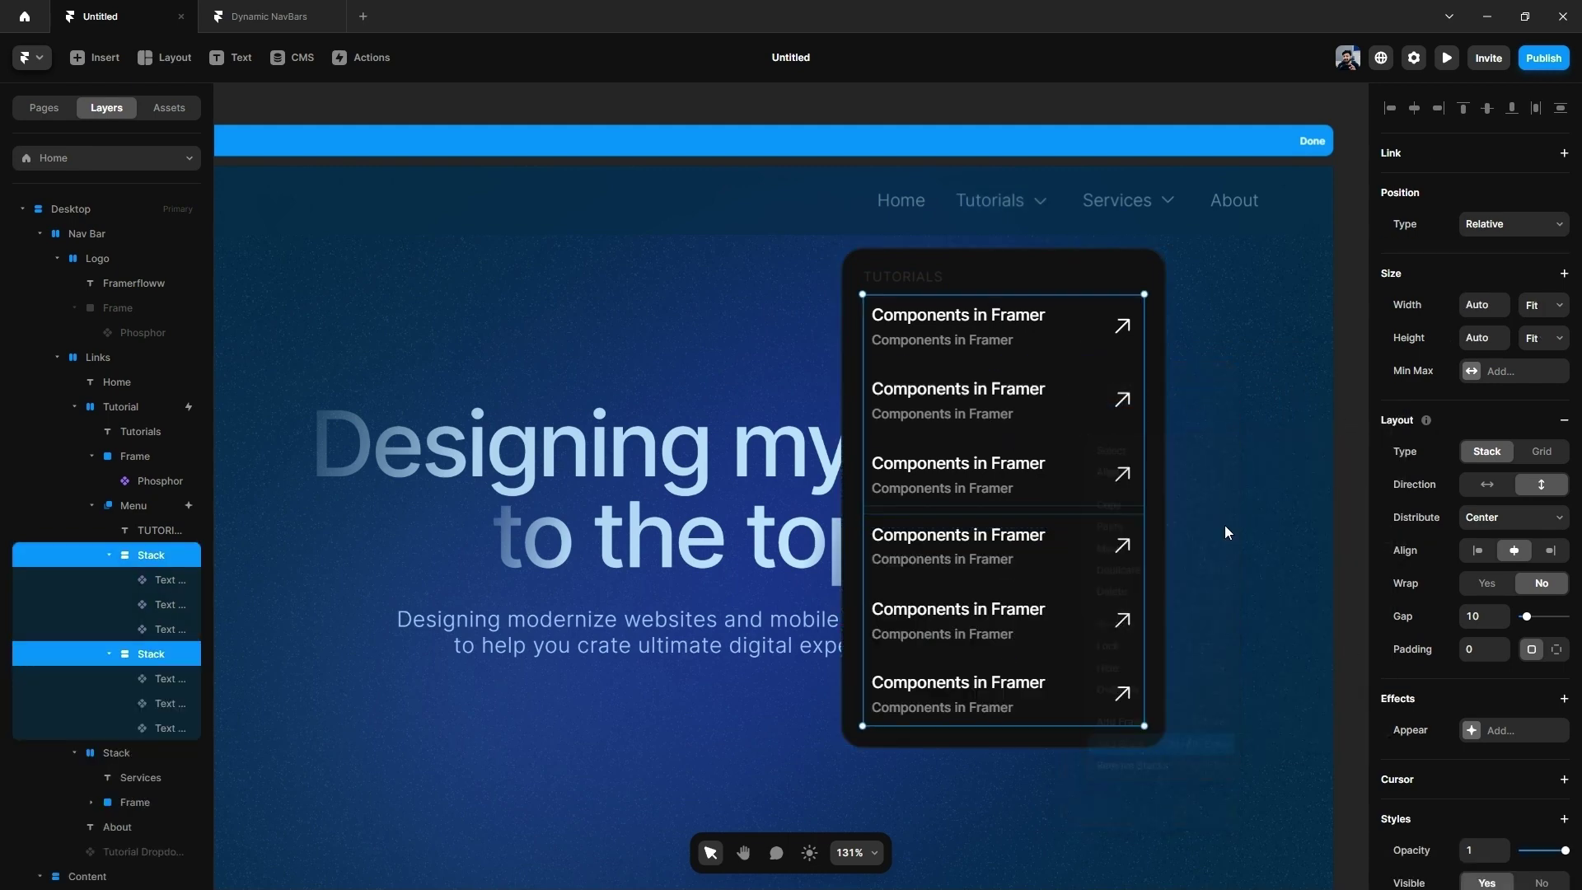
pyautogui.rightClick(1102, 514)
pyautogui.click(1176, 468)
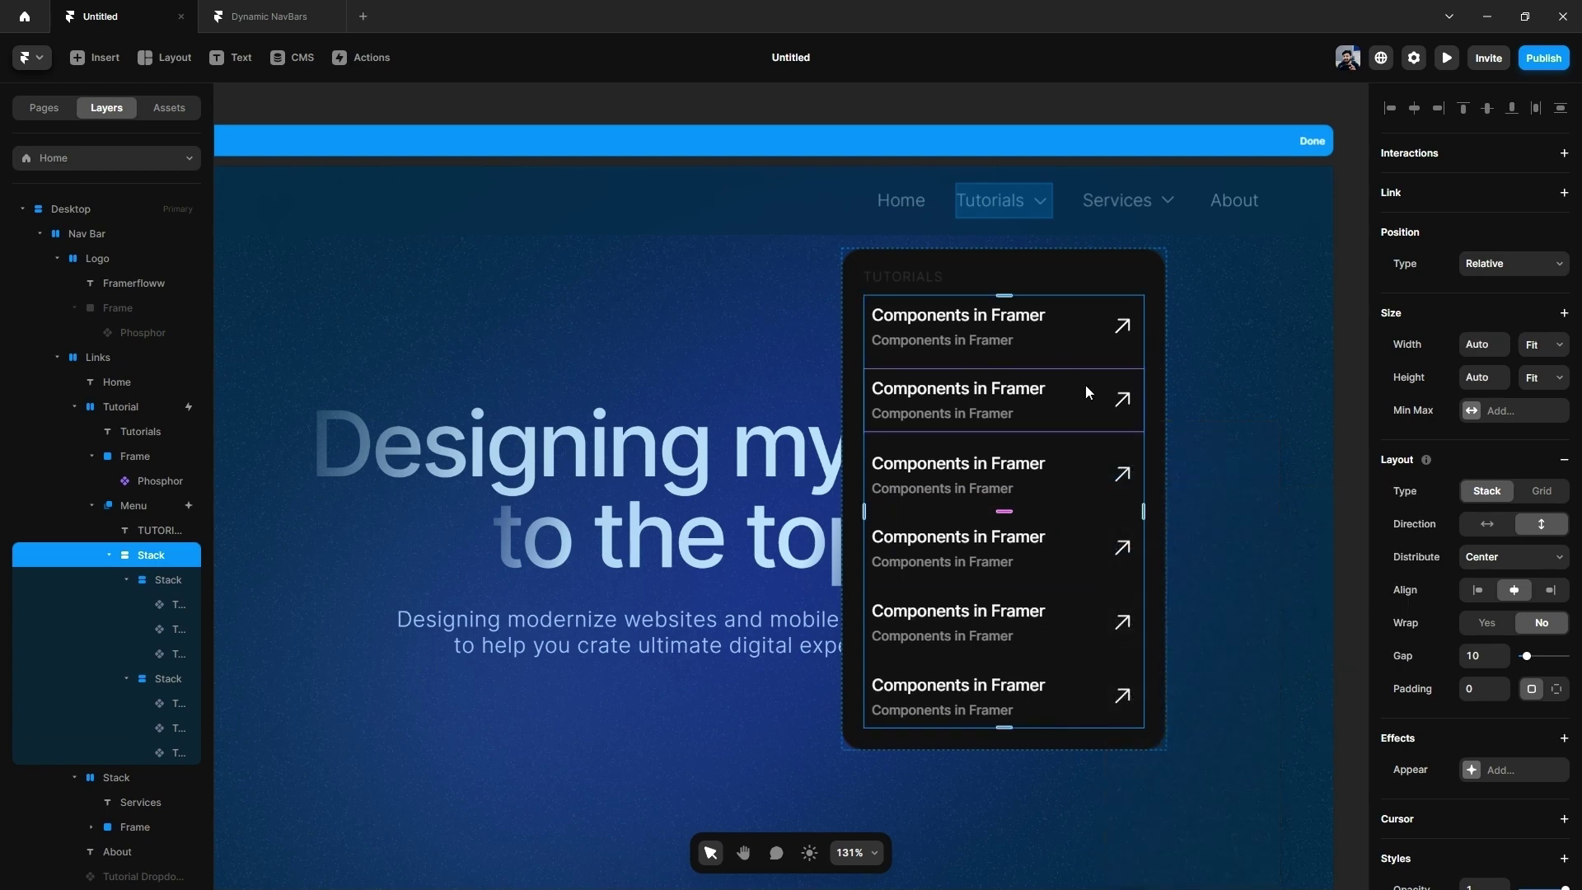
pyautogui.click(1487, 524)
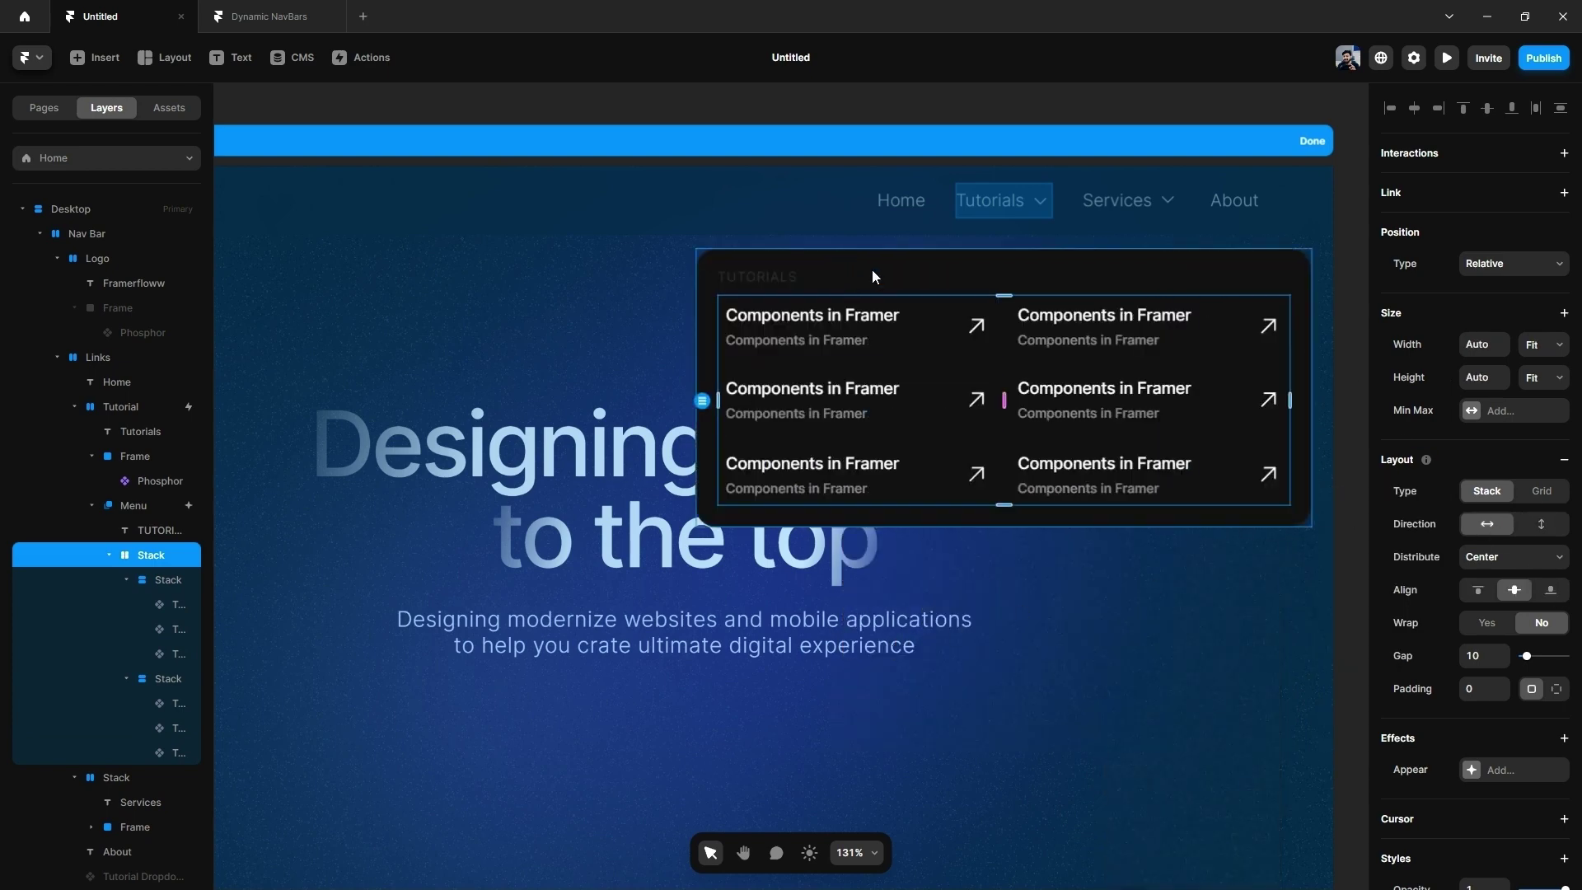
pyautogui.click(931, 266)
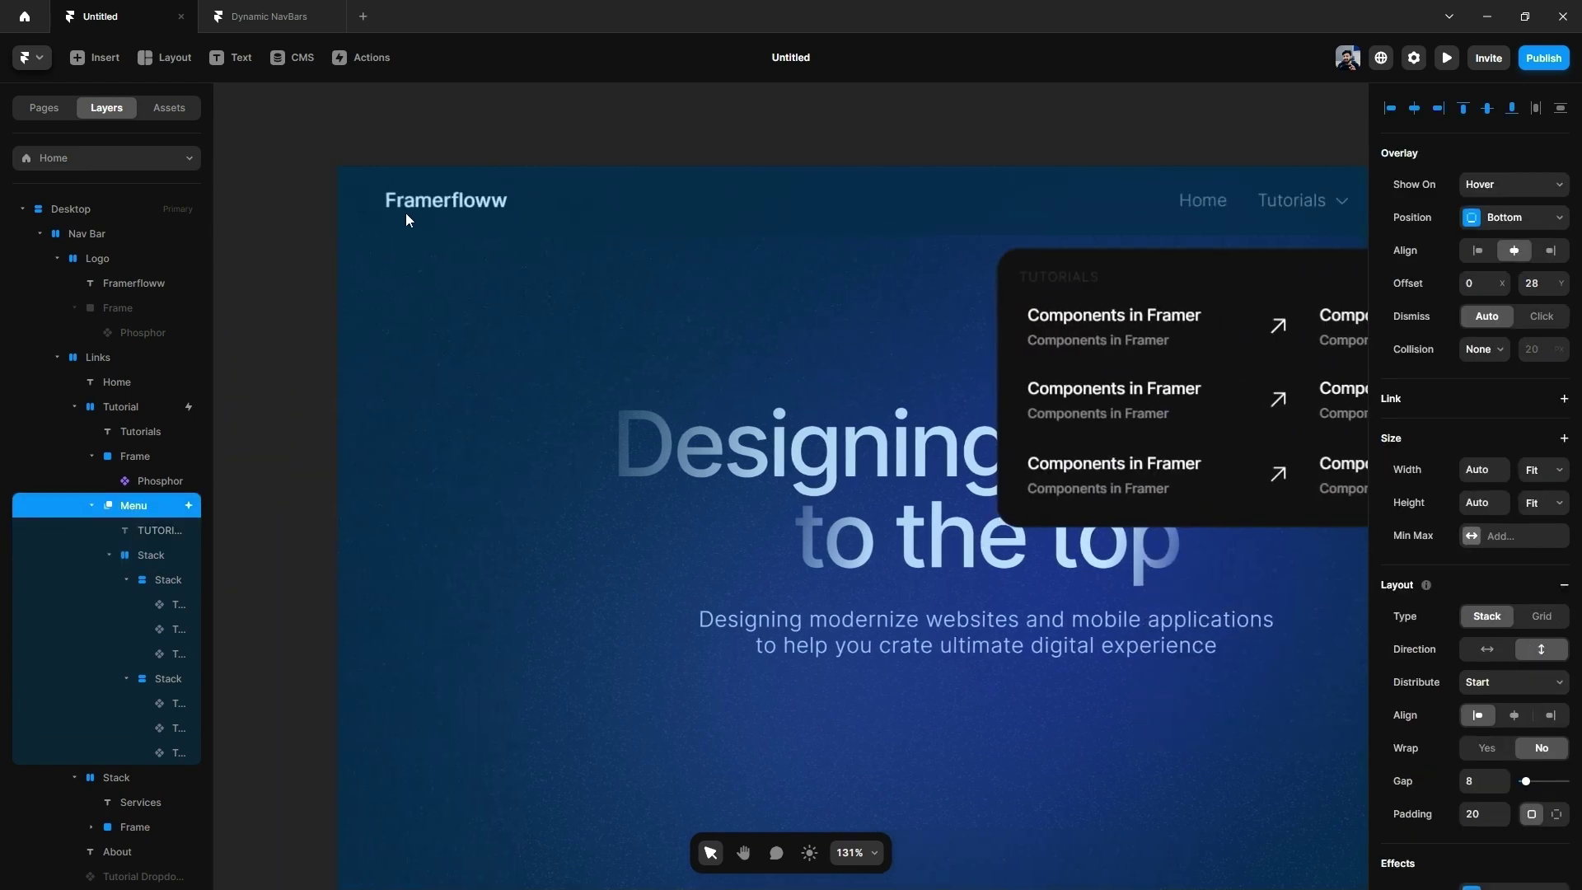
pyautogui.hotkey('ctrl', 'p')
pyautogui.moveTo(1018, 128)
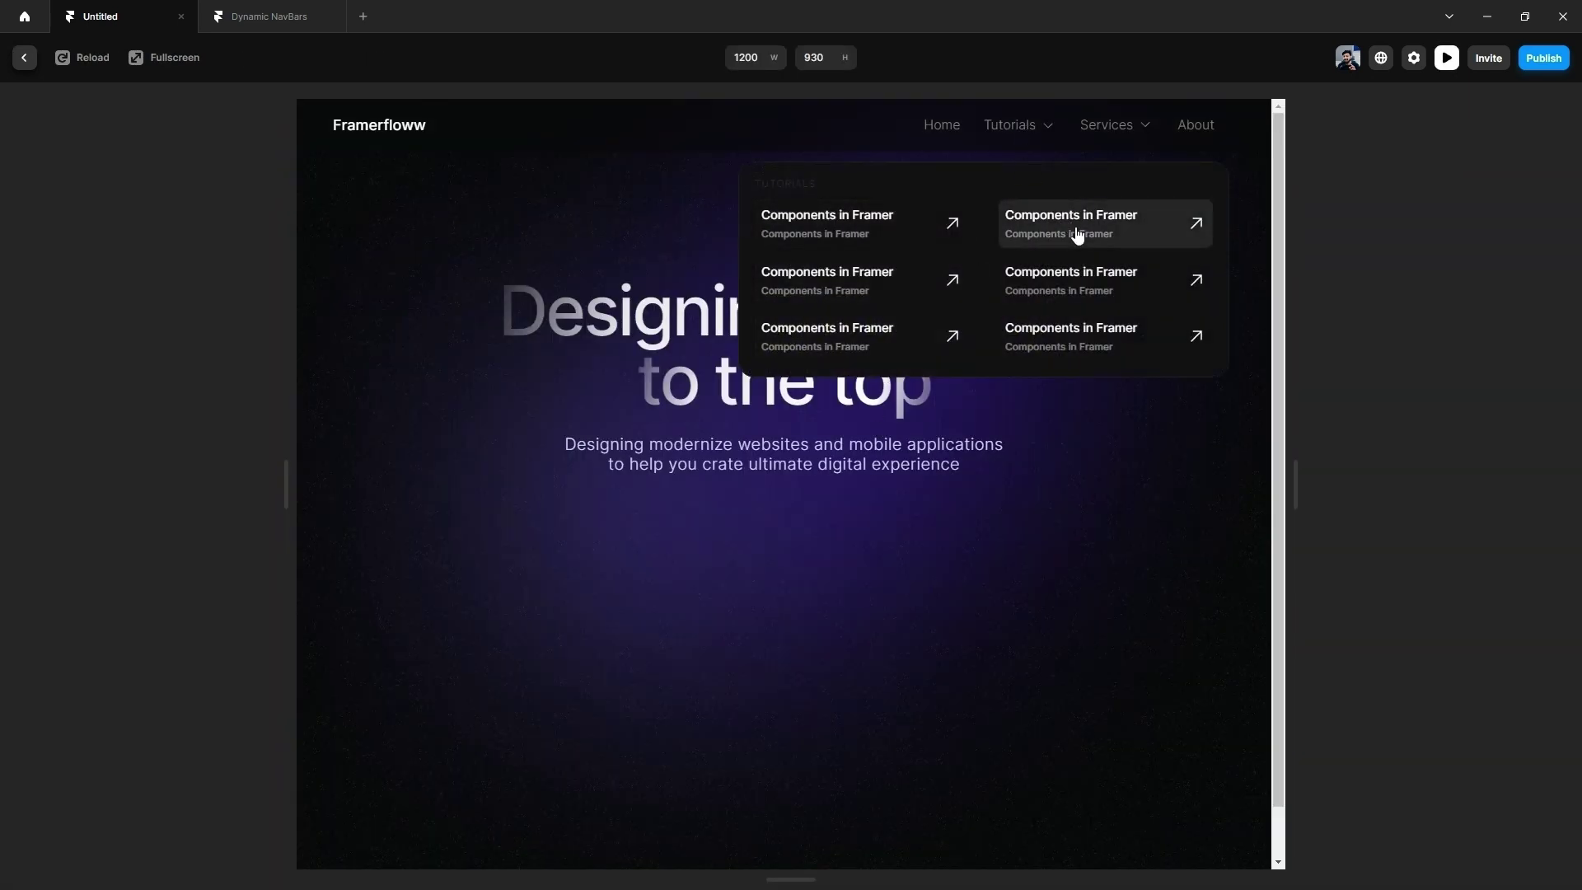
# Step: Back in the editor, draw a new 350×254 frame on the empty canvas beside the page
pyautogui.click(24, 63)
pyautogui.hscroll(3, 901, 701)
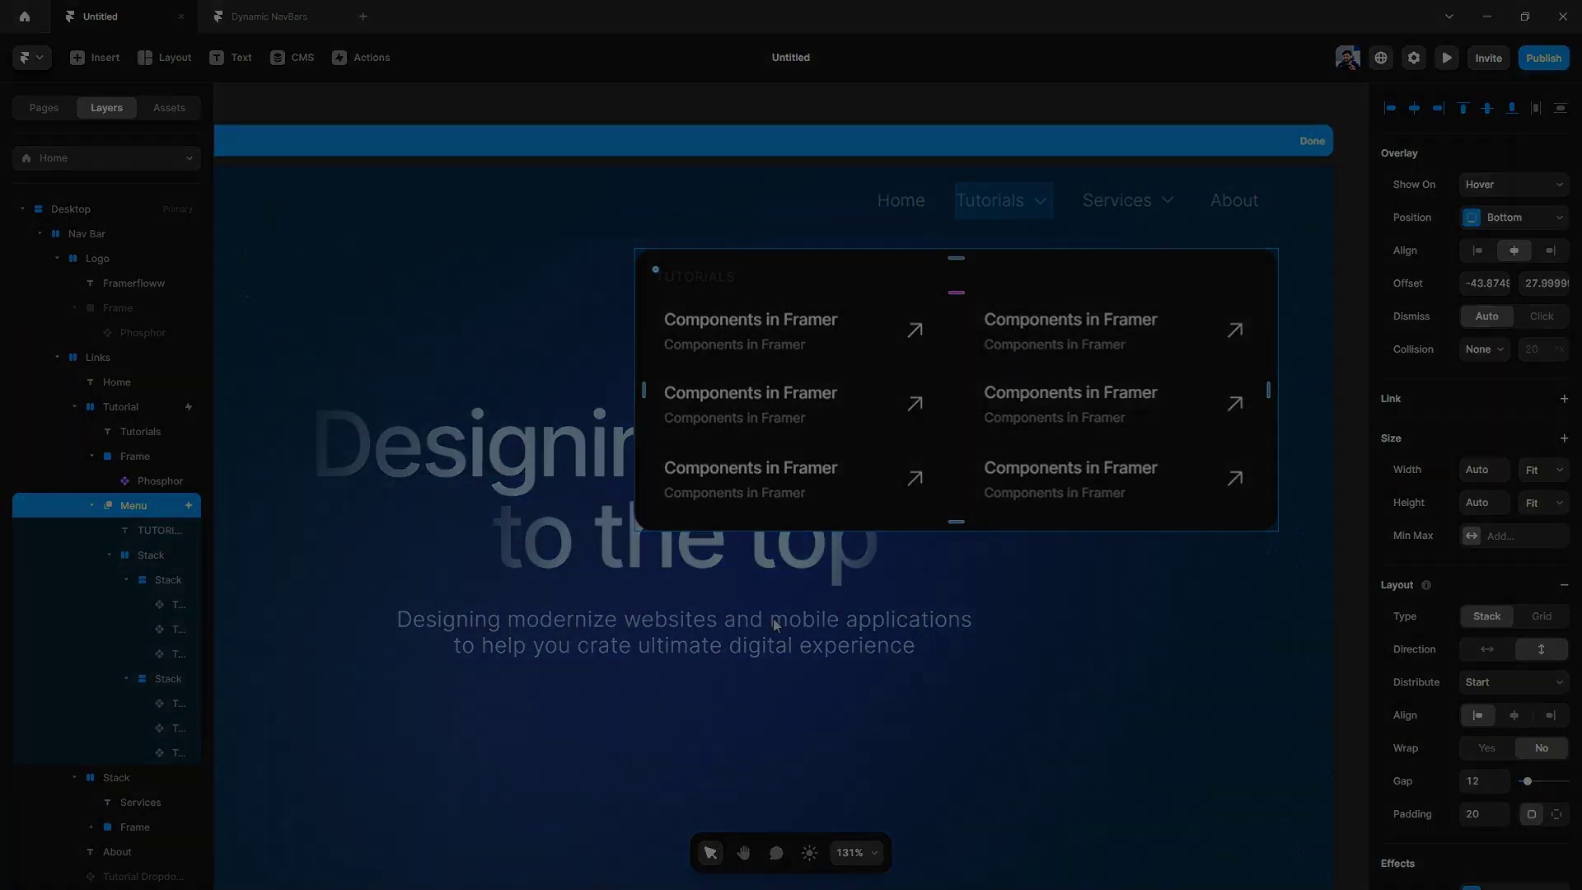
pyautogui.scroll(1, 773, 618)
pyautogui.press('Escape')
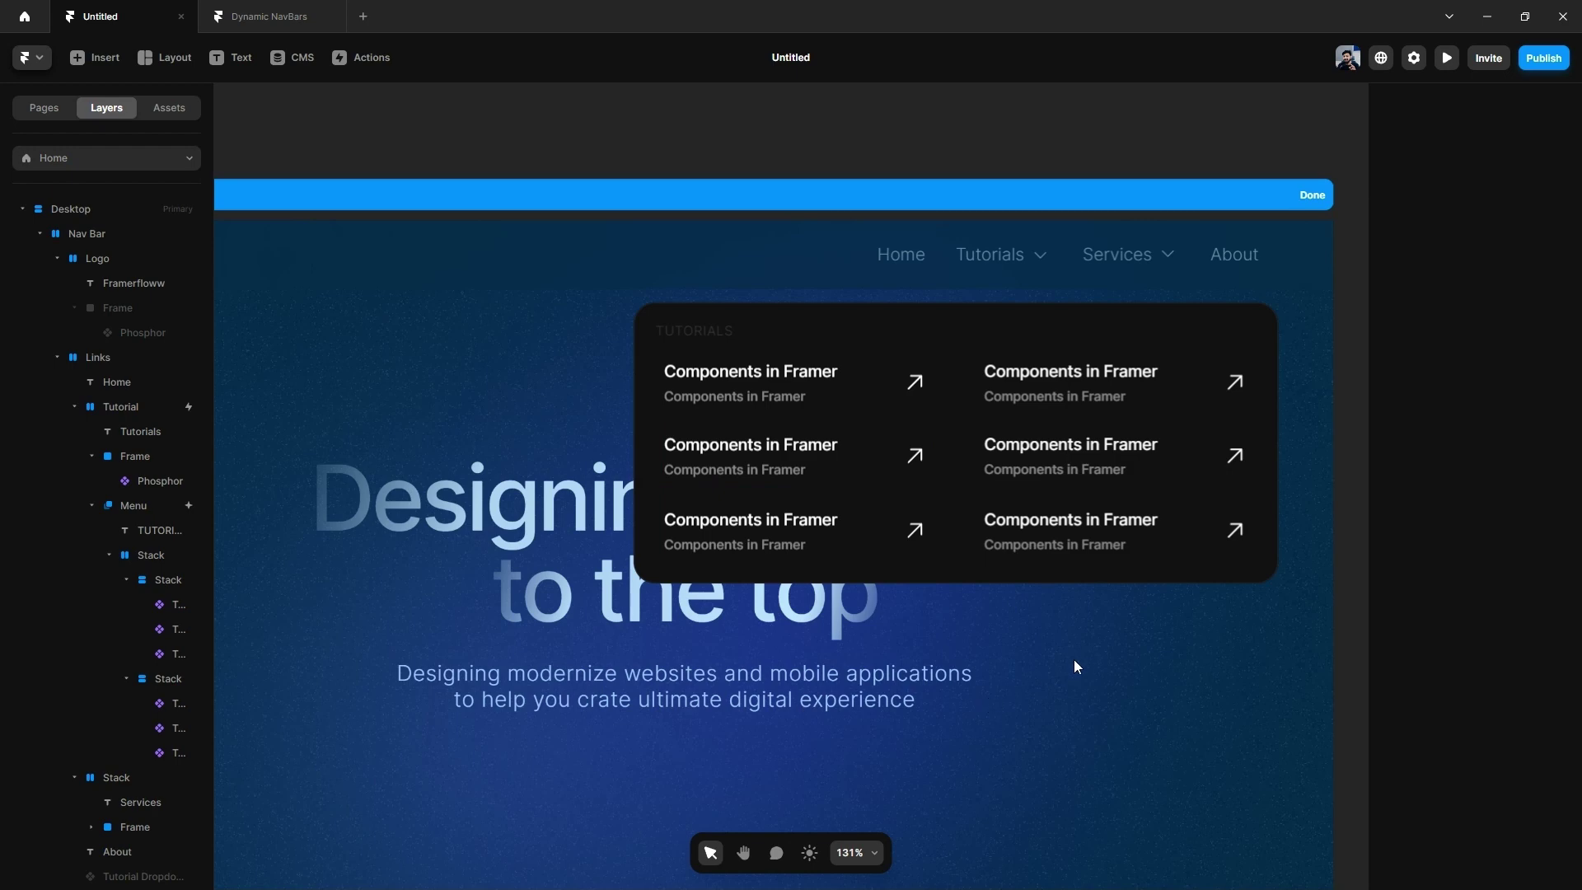
pyautogui.scroll(-2, 1075, 660)
pyautogui.press('f')
pyautogui.moveTo(991, 304); pyautogui.dragTo(1217, 529)
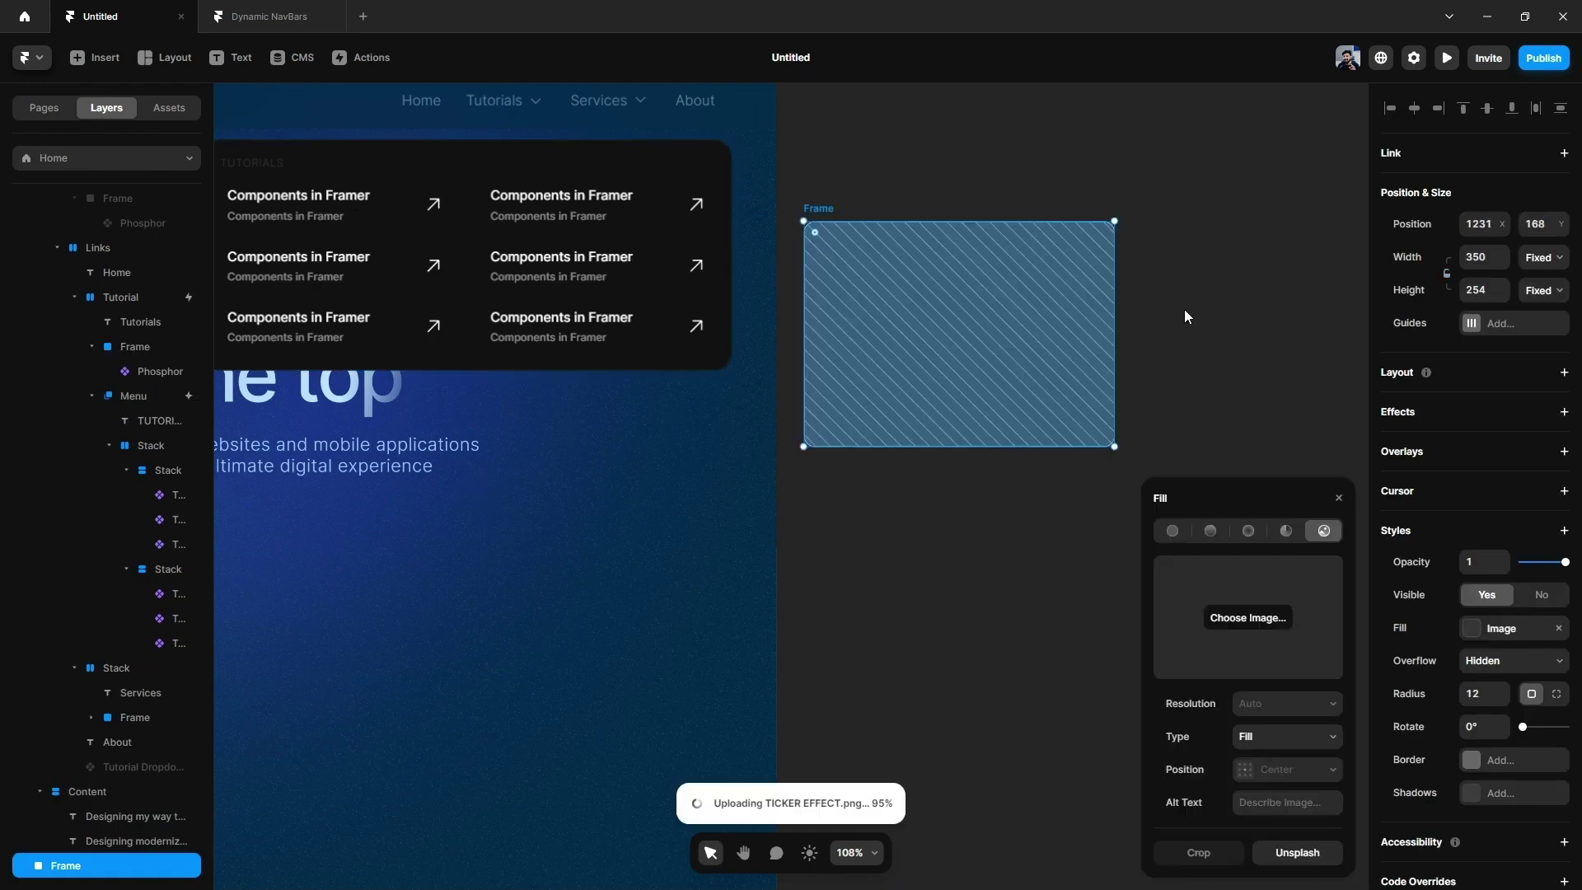
# Step: Turn the thumbnail frame into a component named Card
pyautogui.rightClick(930, 303)
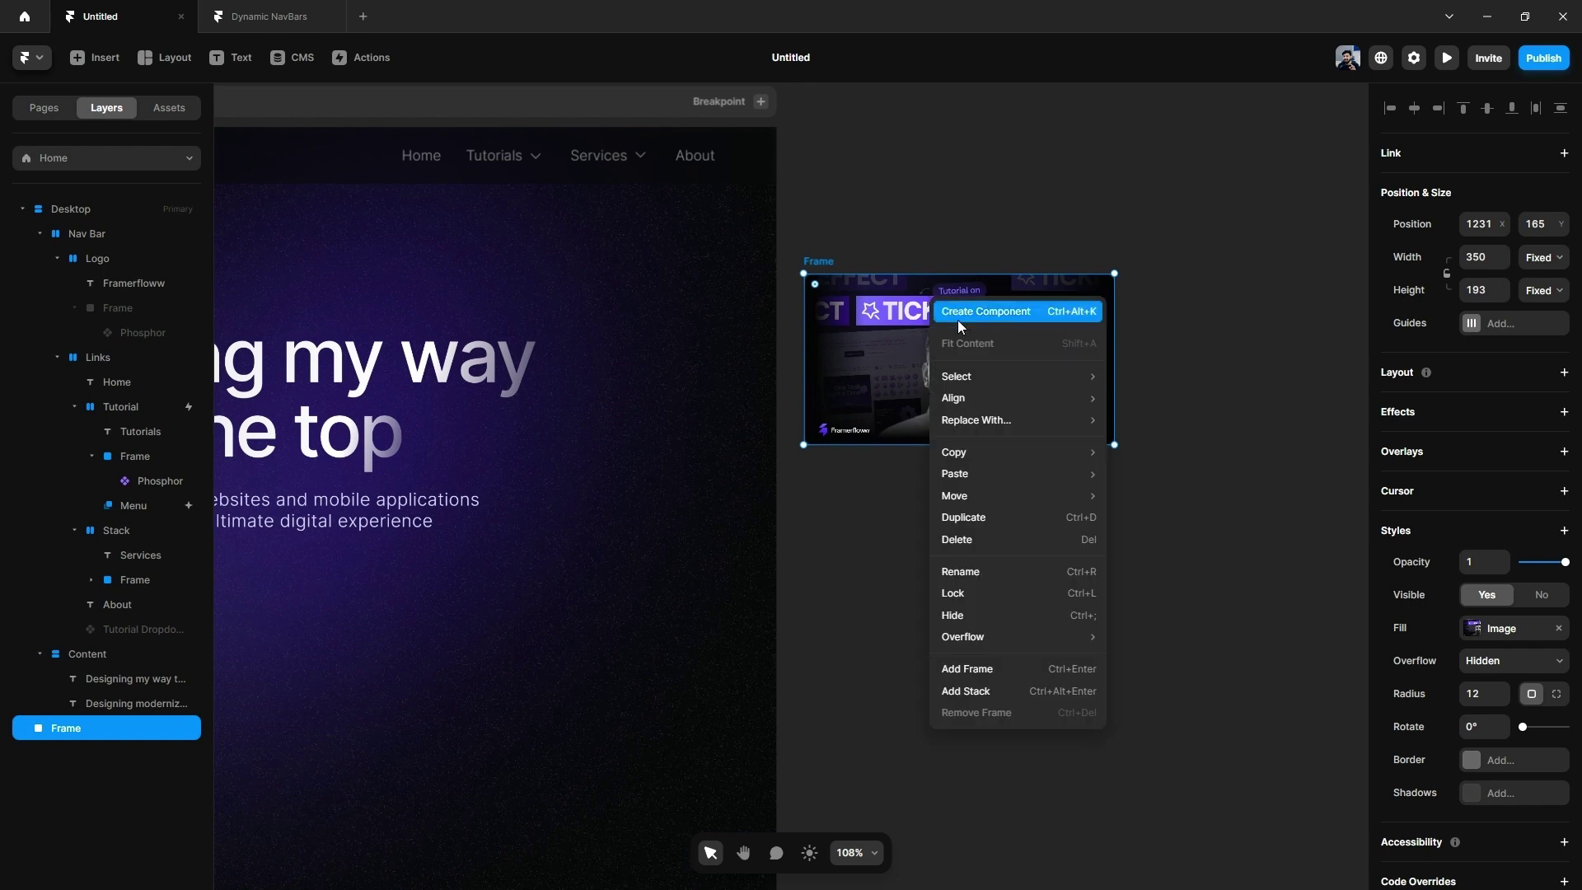
pyautogui.click(935, 311)
pyautogui.write('Card')
pyautogui.click(822, 529)
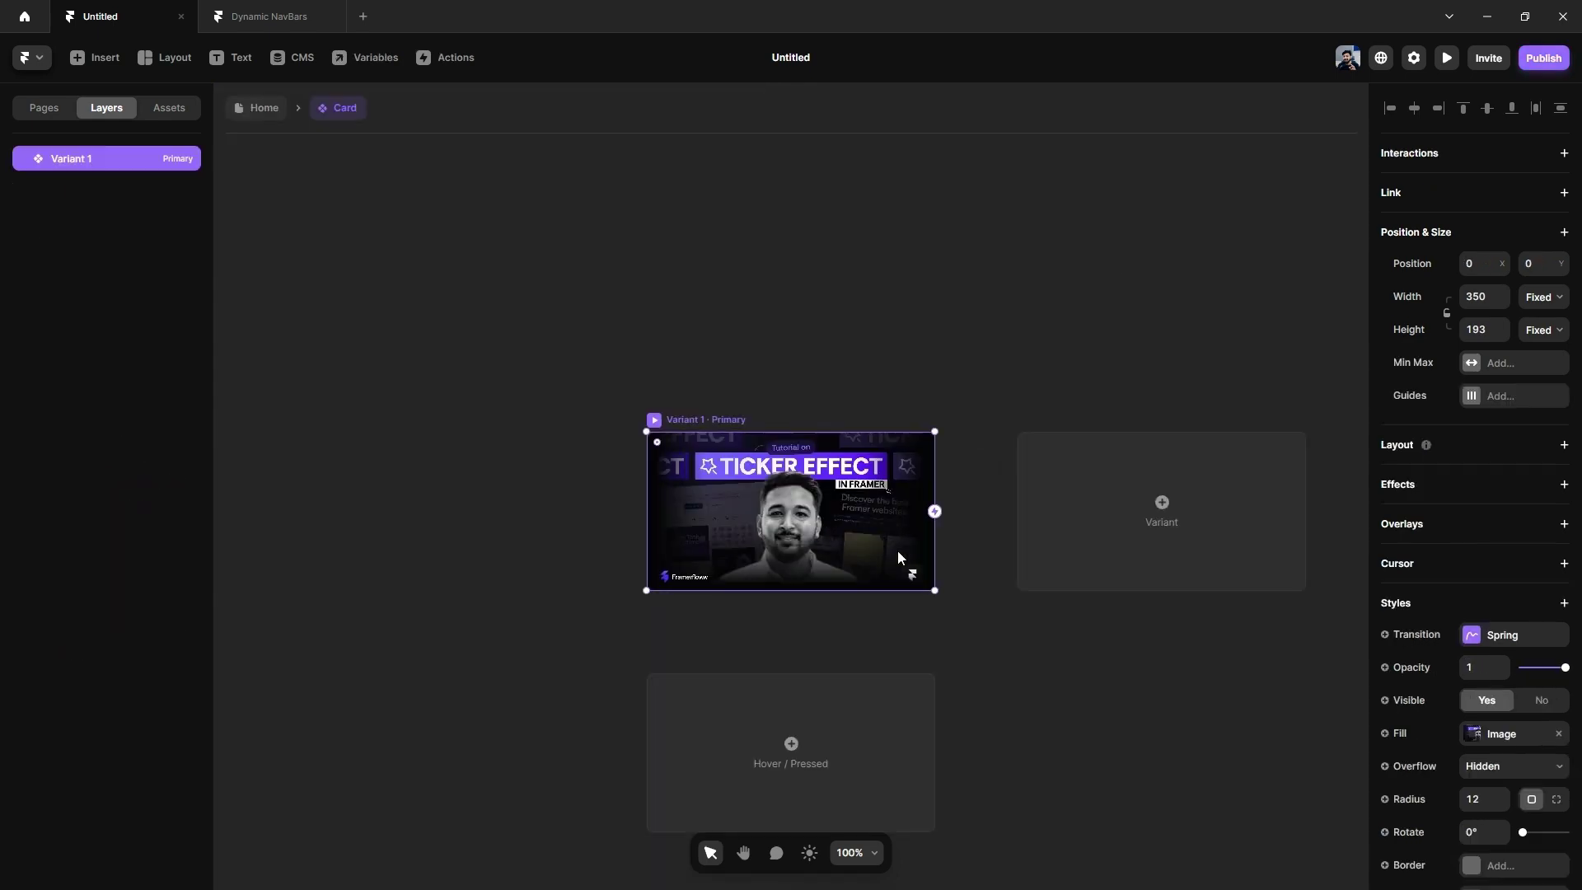
# Step: Add a Hover variant with dimmed opacity 0.7 and check it in preview
pyautogui.click(829, 643)
pyautogui.scroll(-1, 1478, 550)
pyautogui.scroll(-1, 1478, 551)
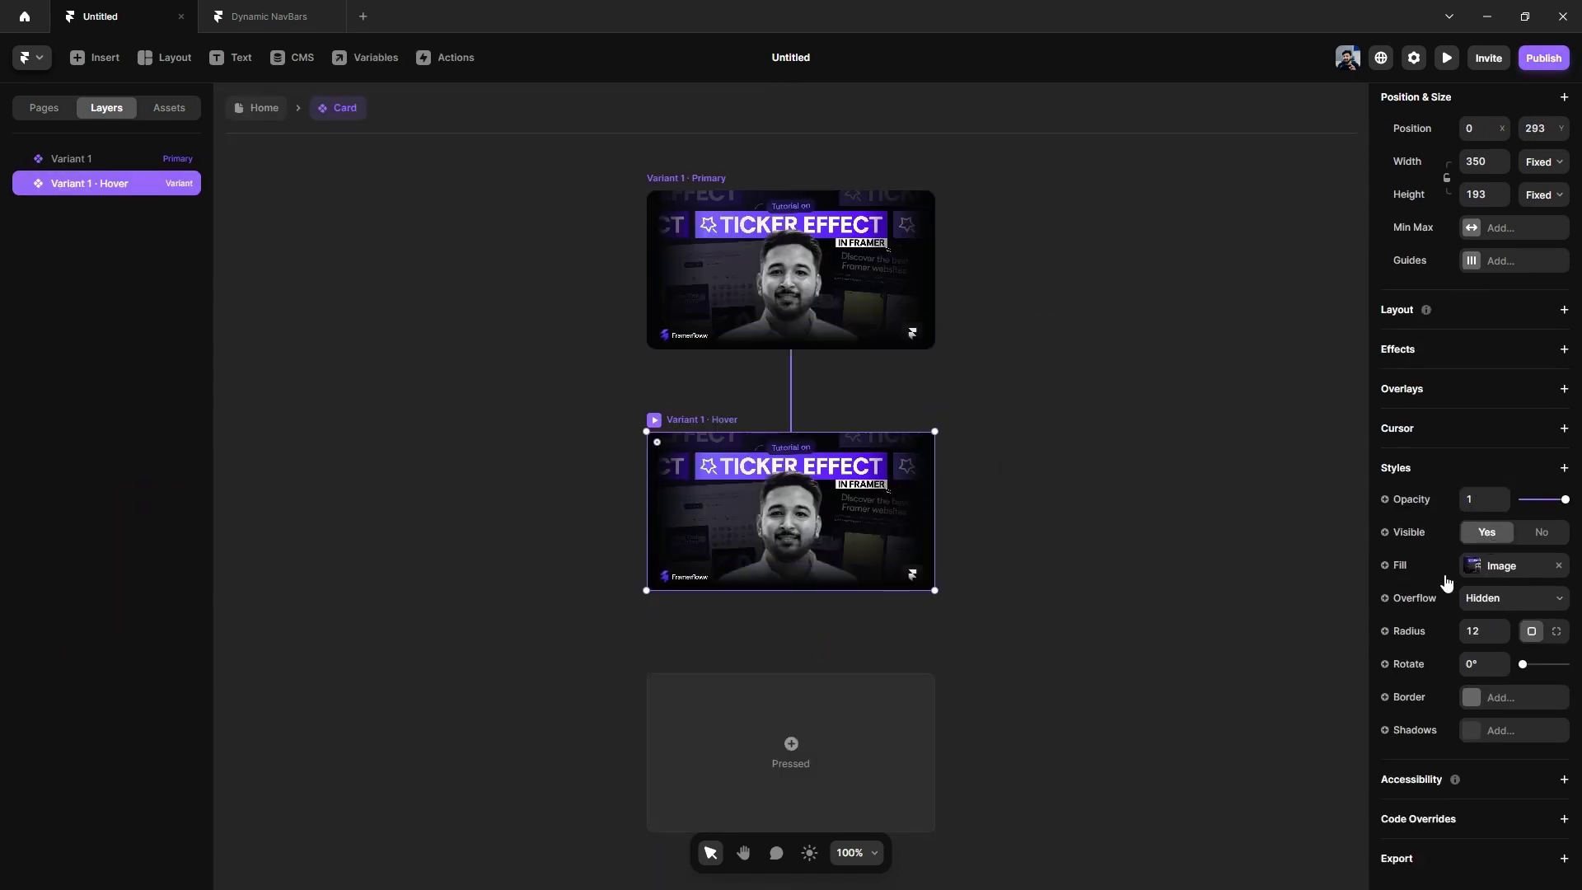
pyautogui.click(1485, 495)
pyautogui.press('Return')
pyautogui.press('Escape')
pyautogui.click(651, 178)
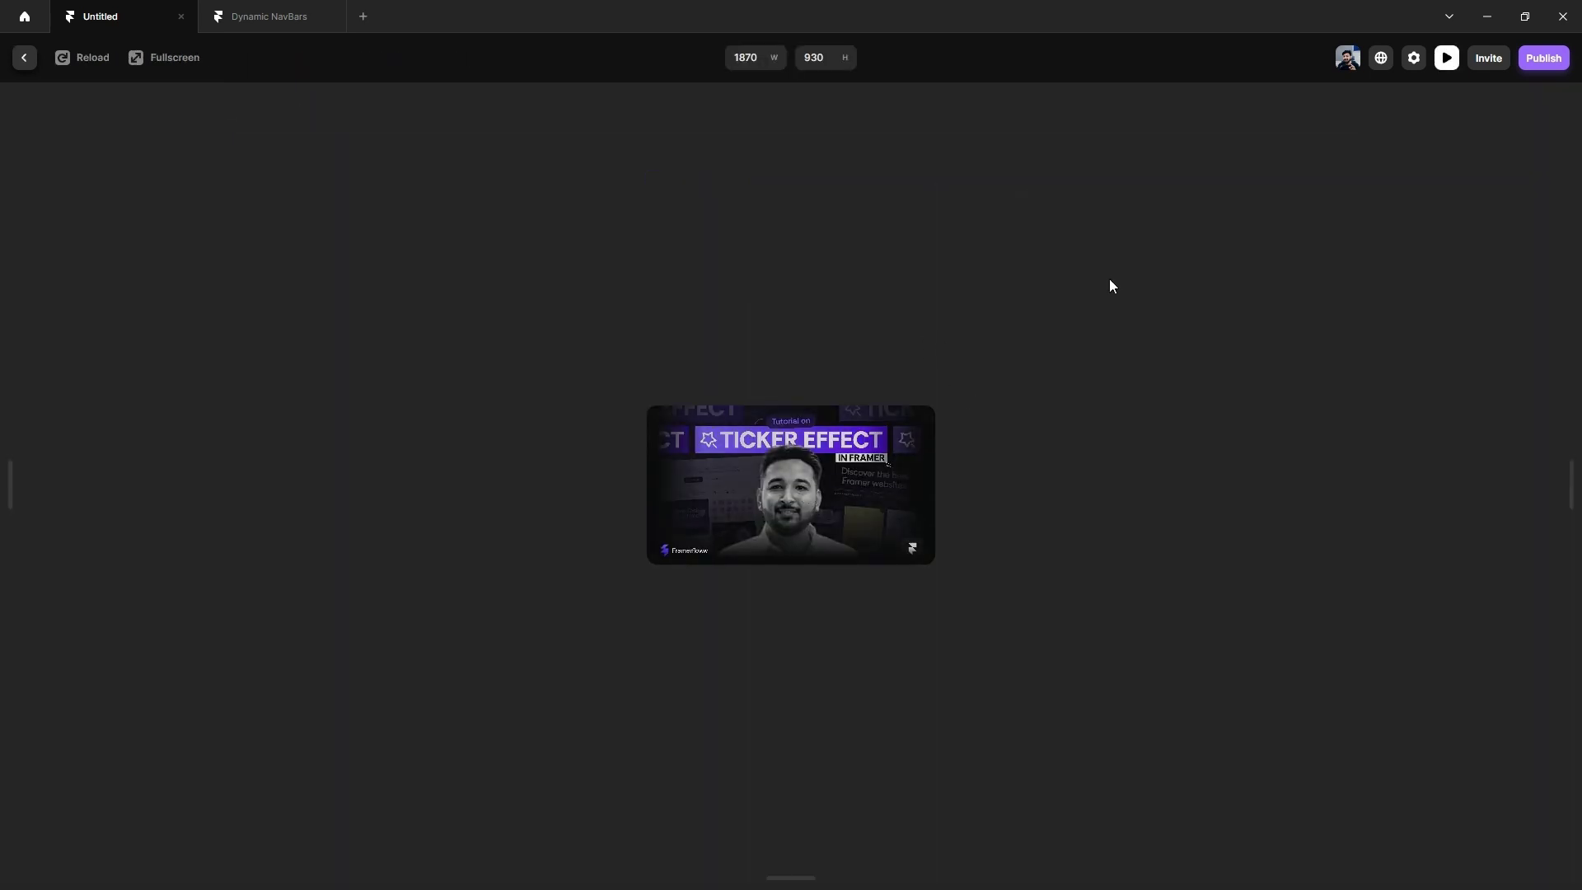
pyautogui.click(23, 56)
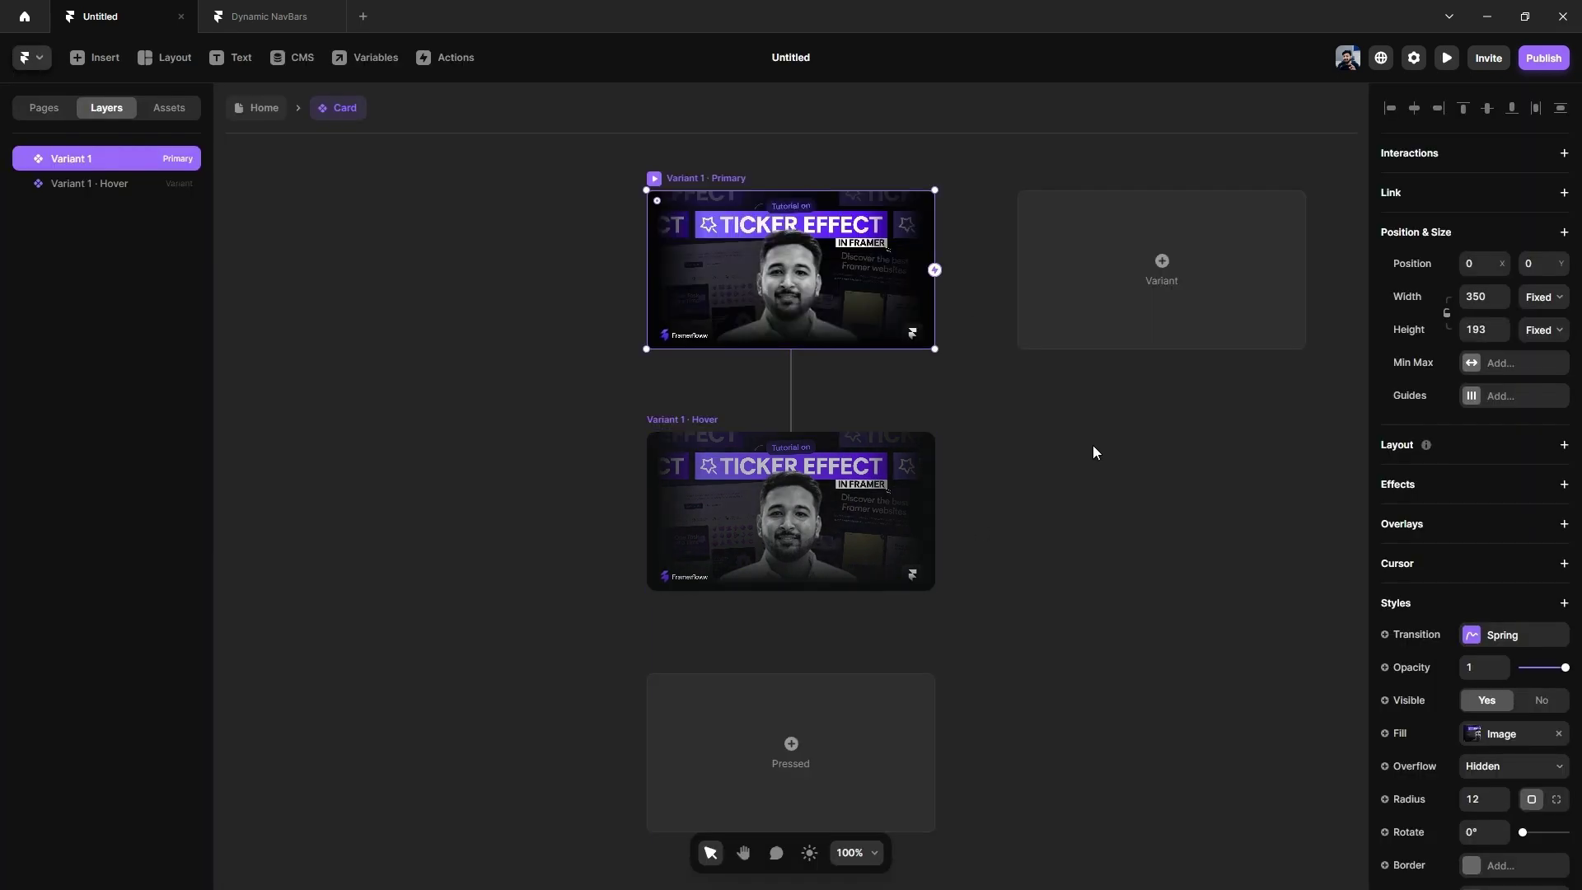
pyautogui.click(1093, 451)
# Step: Make the primary variant's fill a variable, then delete the unwanted Background colour variable
pyautogui.click(799, 266)
pyautogui.scroll(-3, 1525, 710)
pyautogui.click(1385, 568)
pyautogui.moveTo(1454, 596)
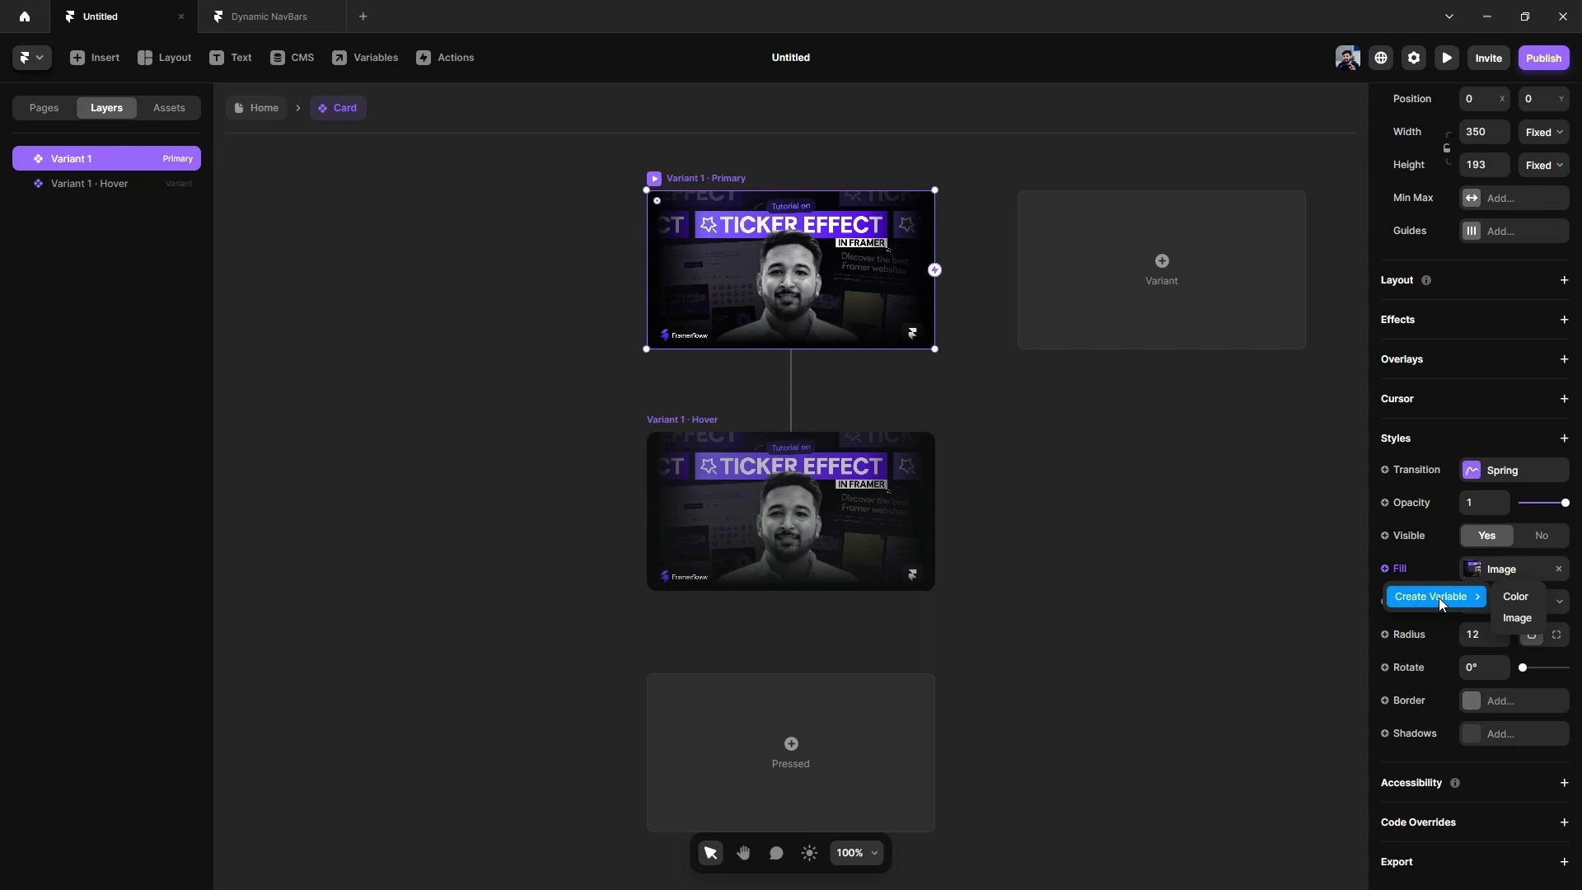
pyautogui.click(1516, 597)
pyautogui.click(684, 361)
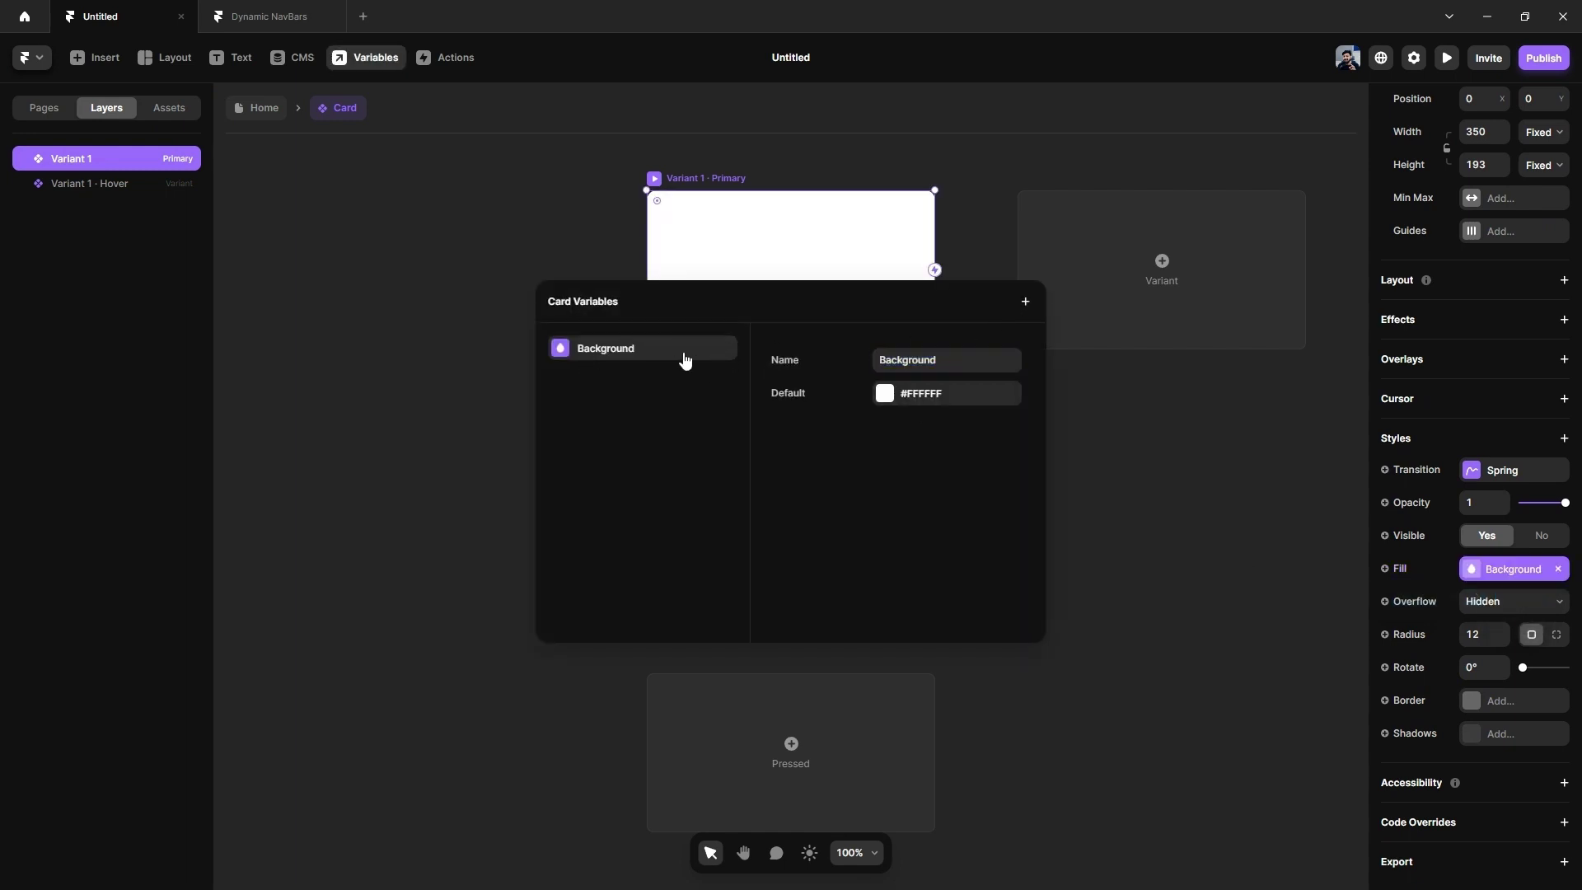
pyautogui.rightClick(684, 361)
pyautogui.click(713, 384)
pyautogui.click(1047, 433)
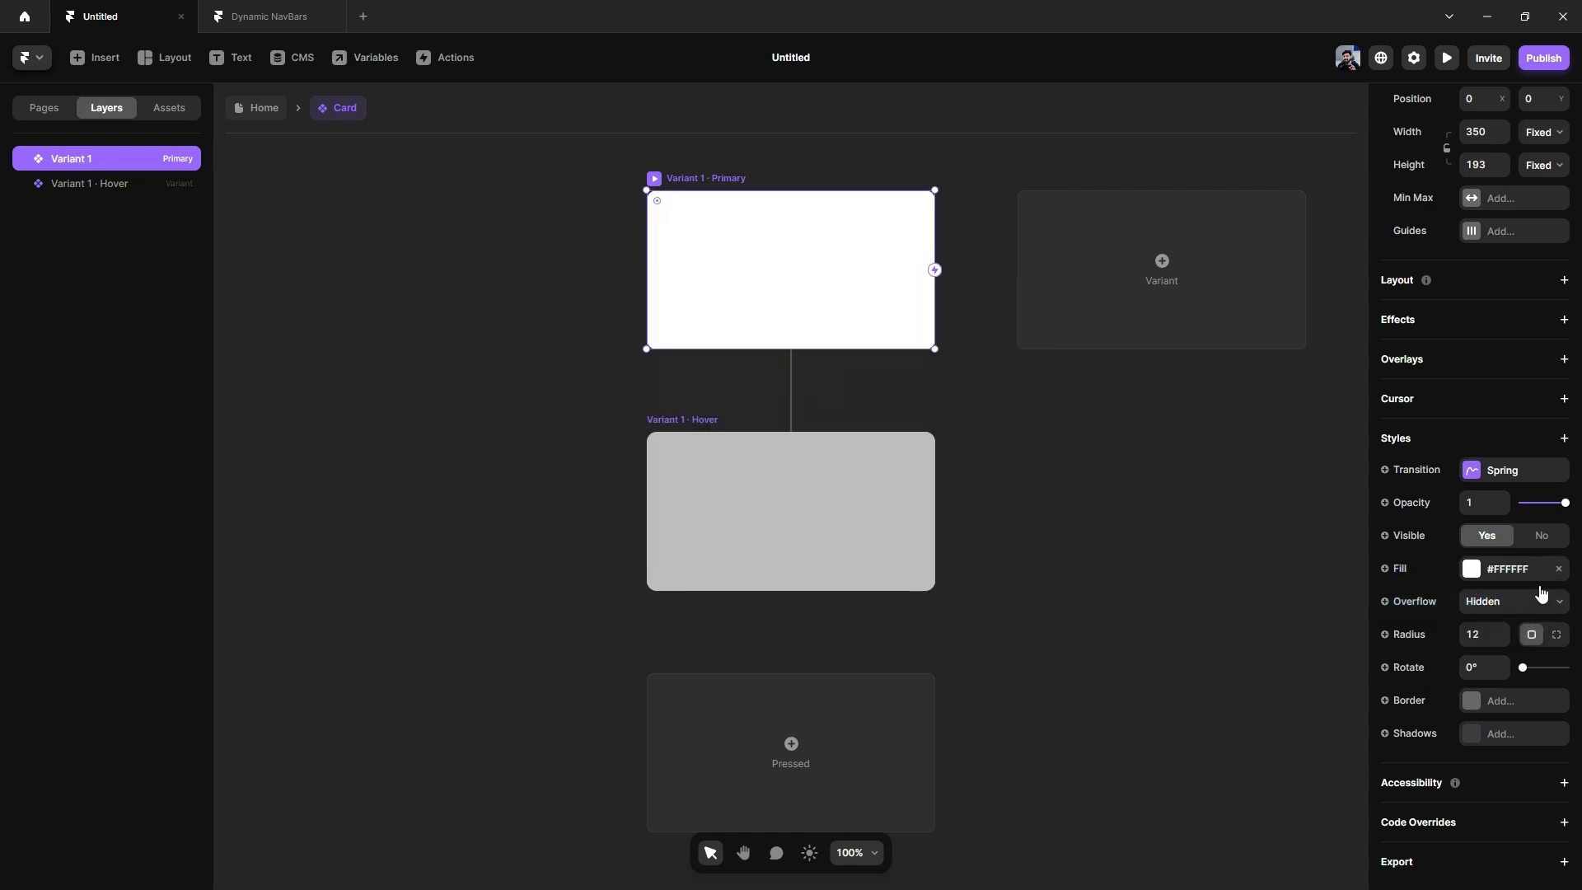
# Step: Switch the fill back to the image as an Image variable, then return to Home
pyautogui.click(1521, 569)
pyautogui.click(1325, 582)
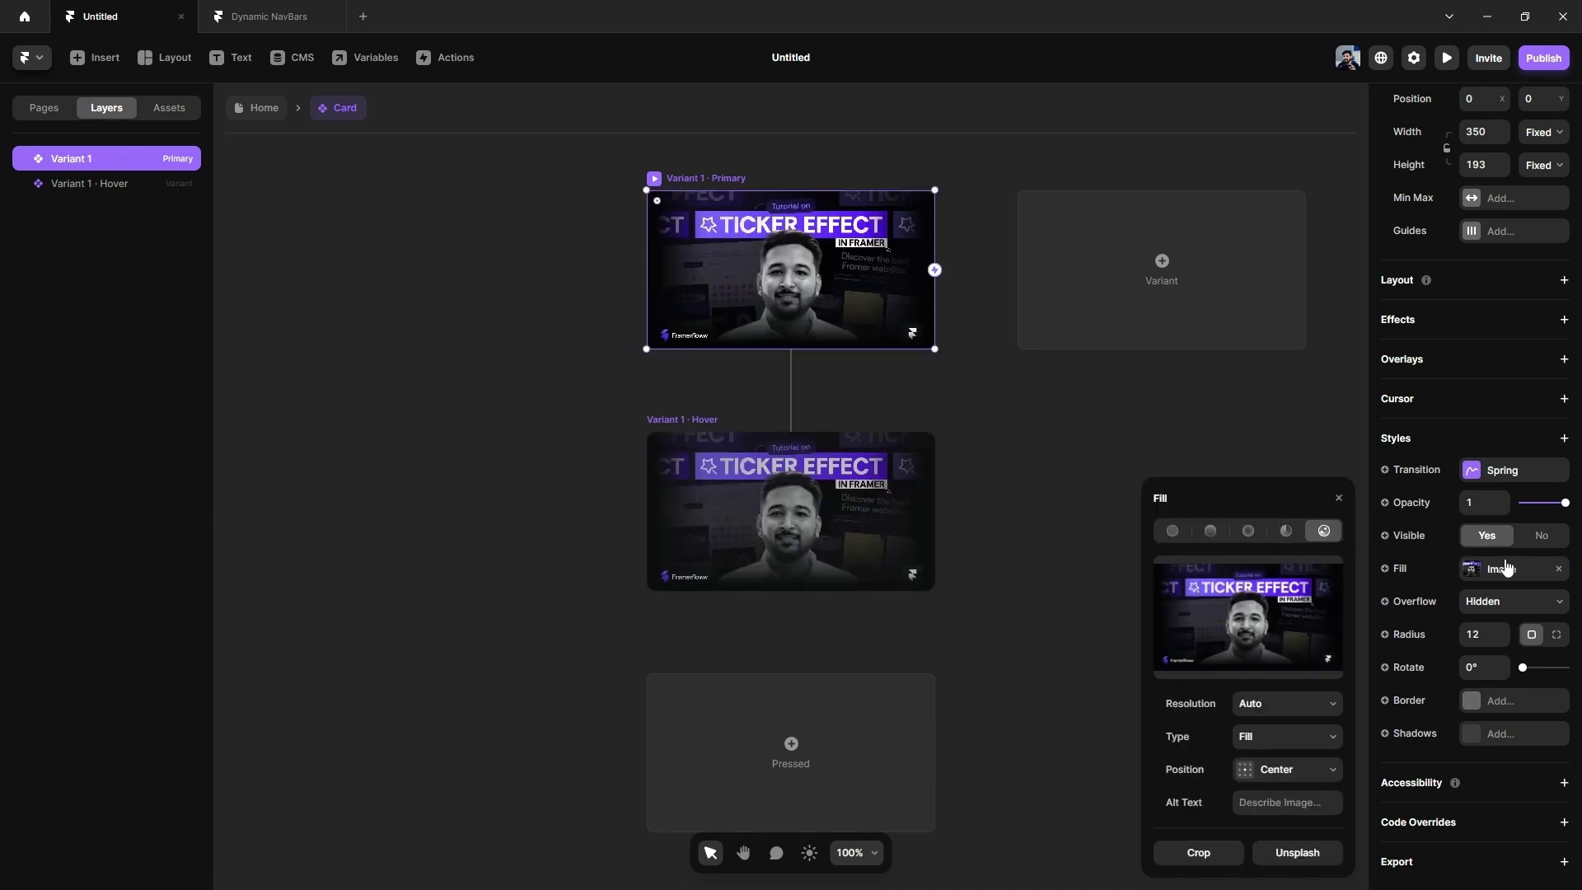
pyautogui.click(1385, 569)
pyautogui.moveTo(1431, 594)
pyautogui.click(1518, 629)
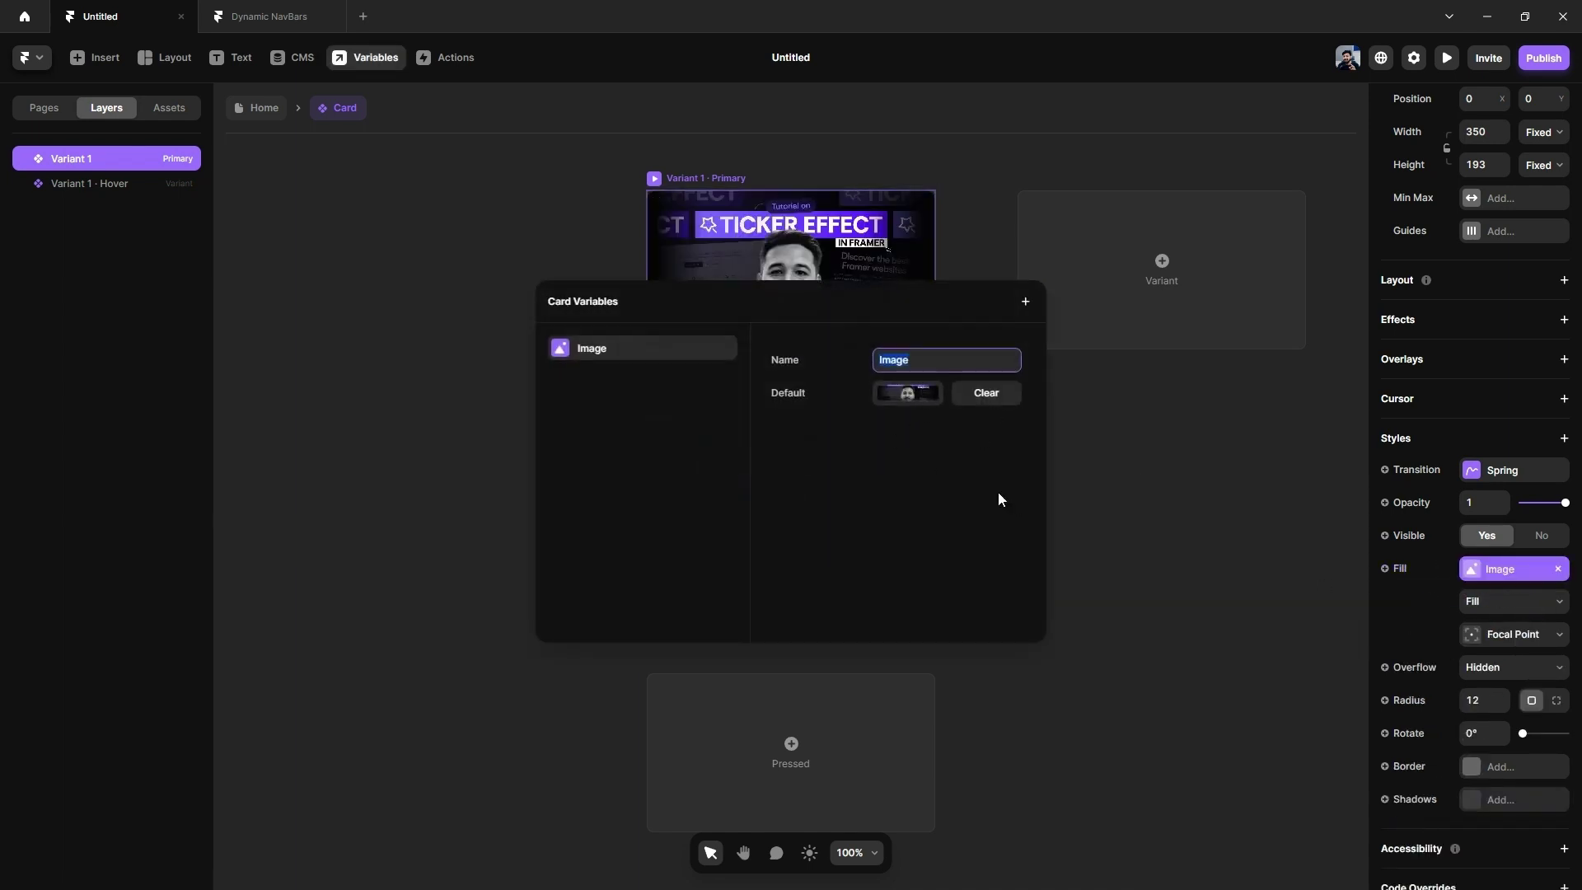
pyautogui.press('Escape')
pyautogui.click(263, 108)
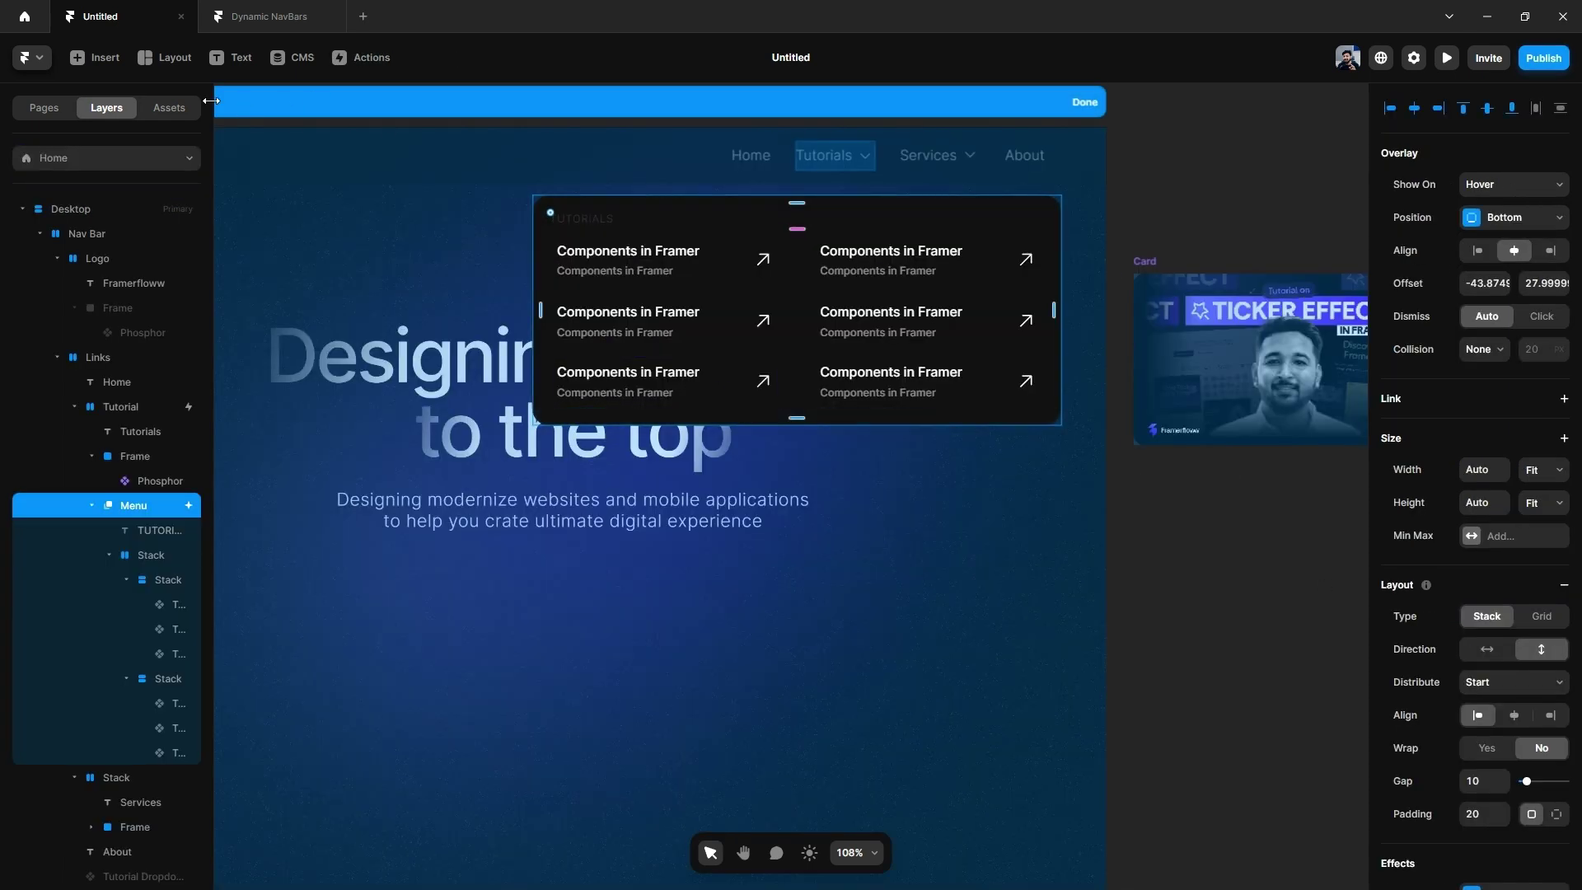
# Step: Place two Card instances under the Tutorials links in a horizontal stack
pyautogui.click(168, 108)
pyautogui.moveTo(123, 216); pyautogui.dragTo(808, 416)
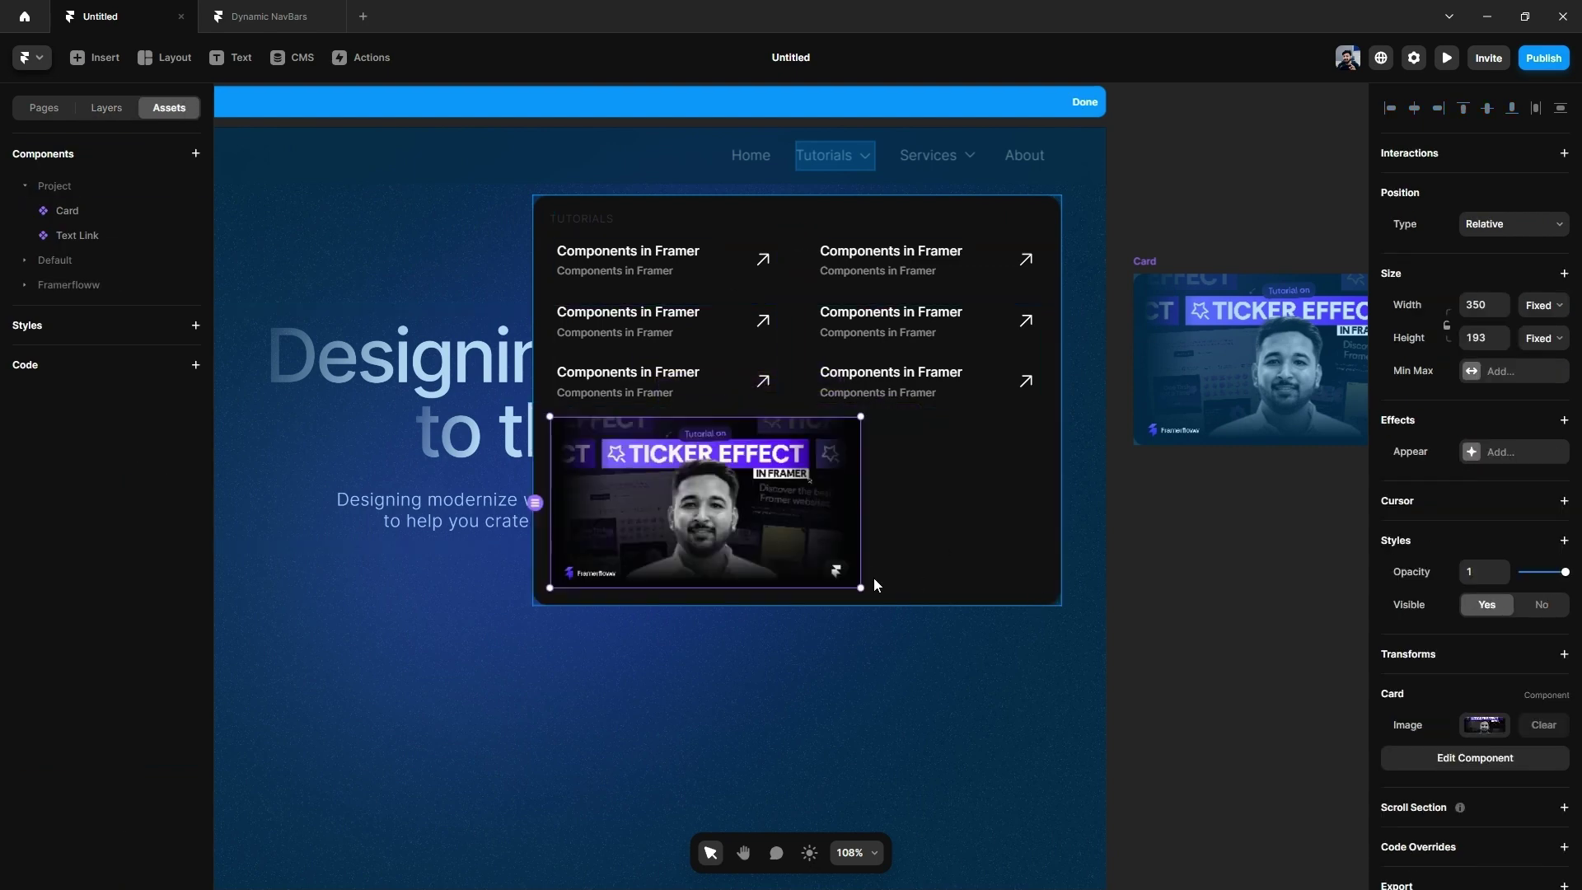
pyautogui.hotkey('ctrl', 'd')
pyautogui.rightClick(812, 547)
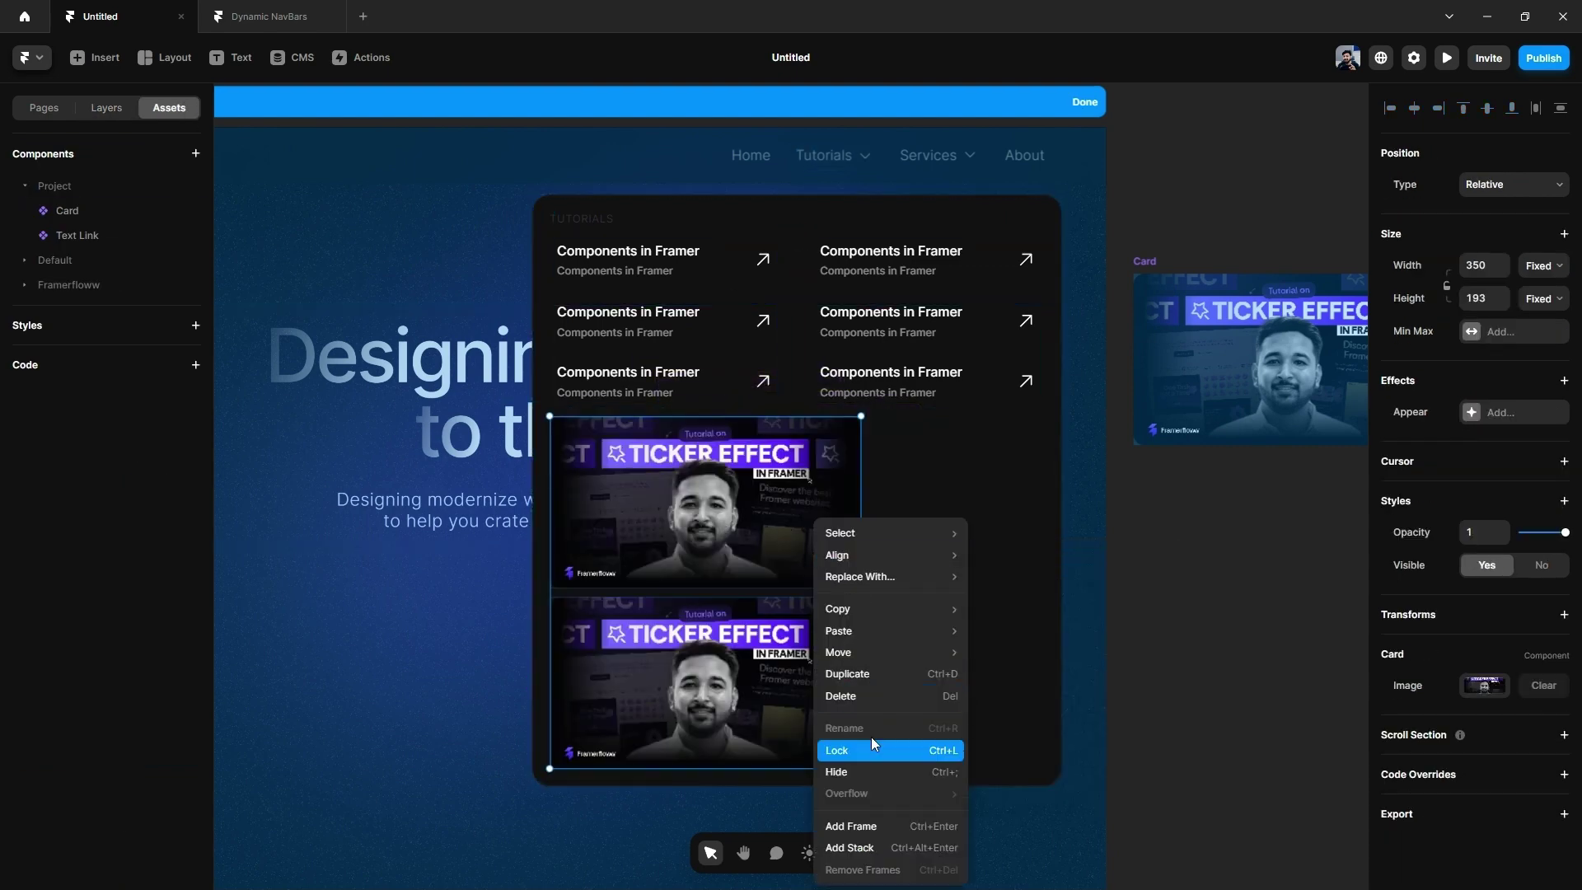
pyautogui.click(849, 847)
pyautogui.rightClick(696, 586)
pyautogui.press('Escape')
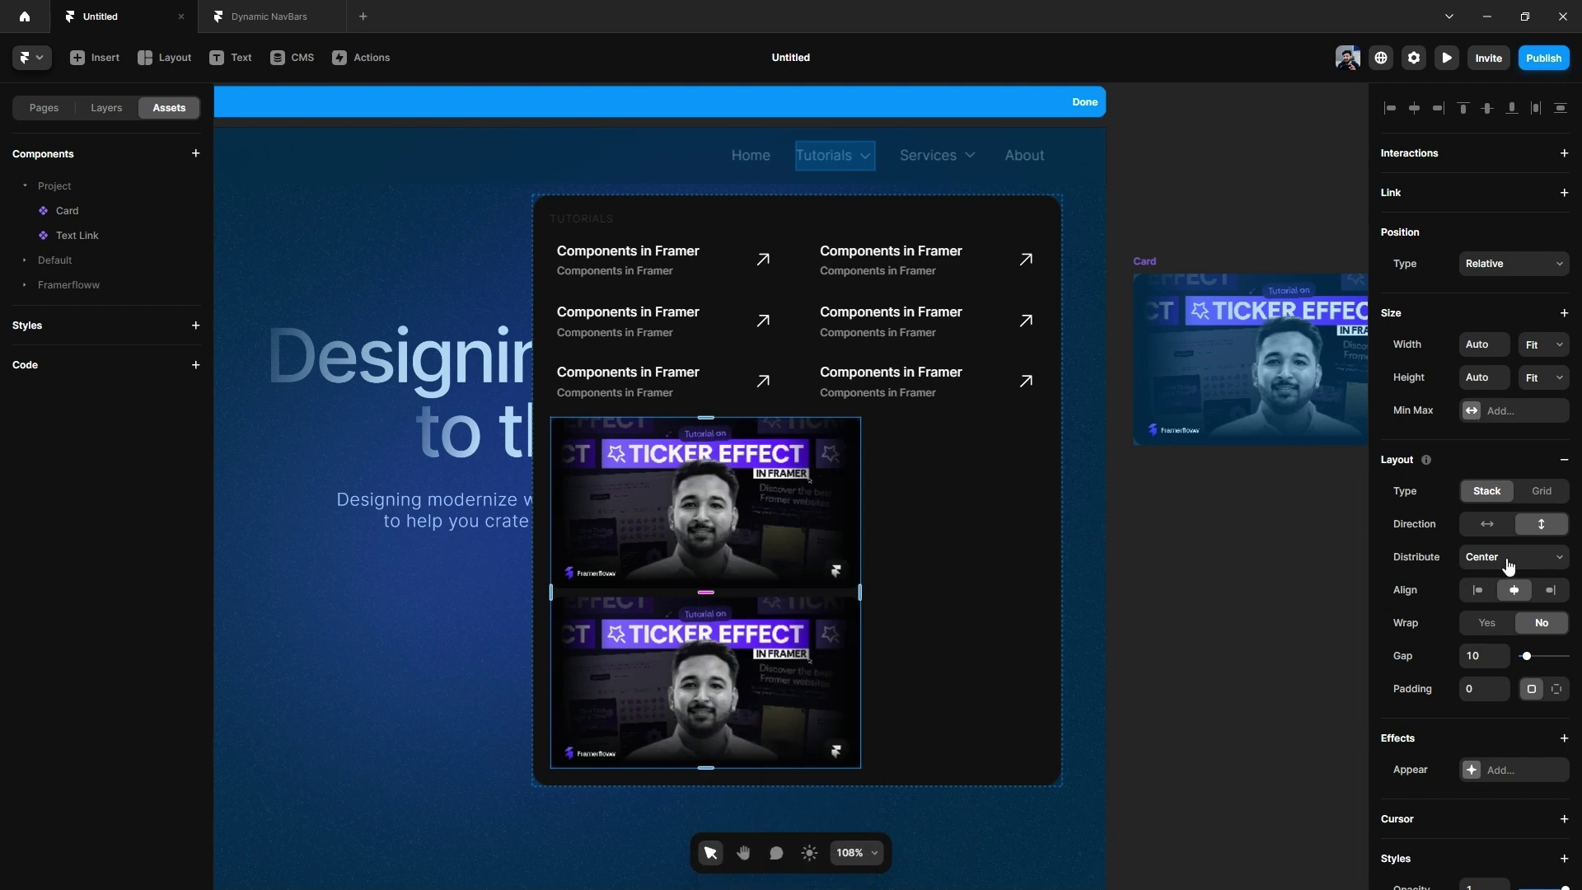
pyautogui.click(1498, 528)
# Step: Make the tutorial links grid fill the dropdown width and adjust its column spacing
pyautogui.click(1070, 283)
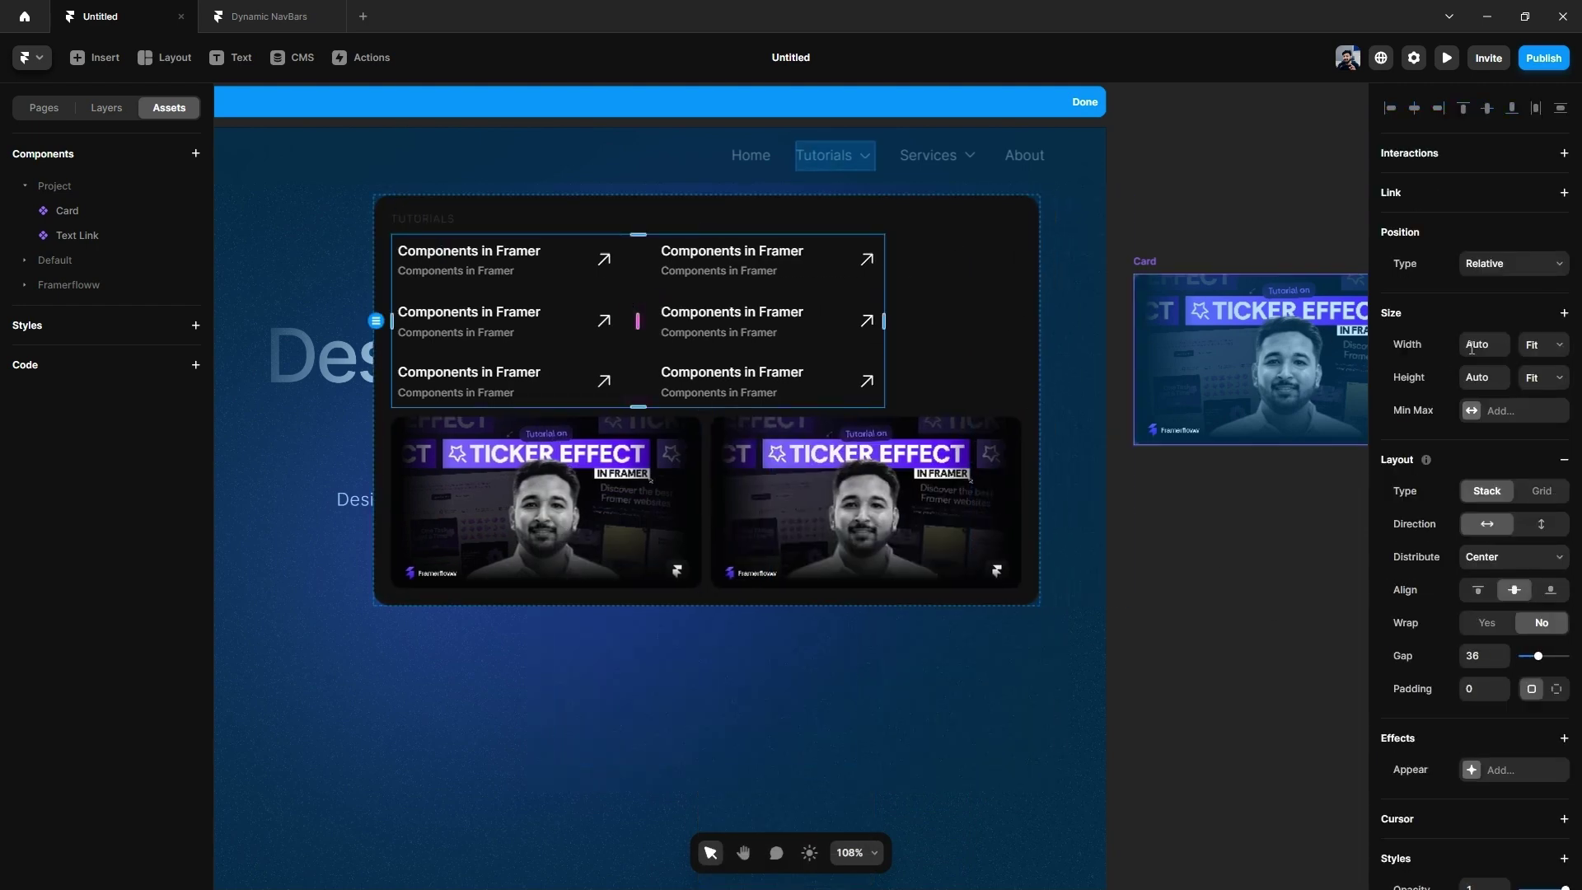
pyautogui.click(699, 321)
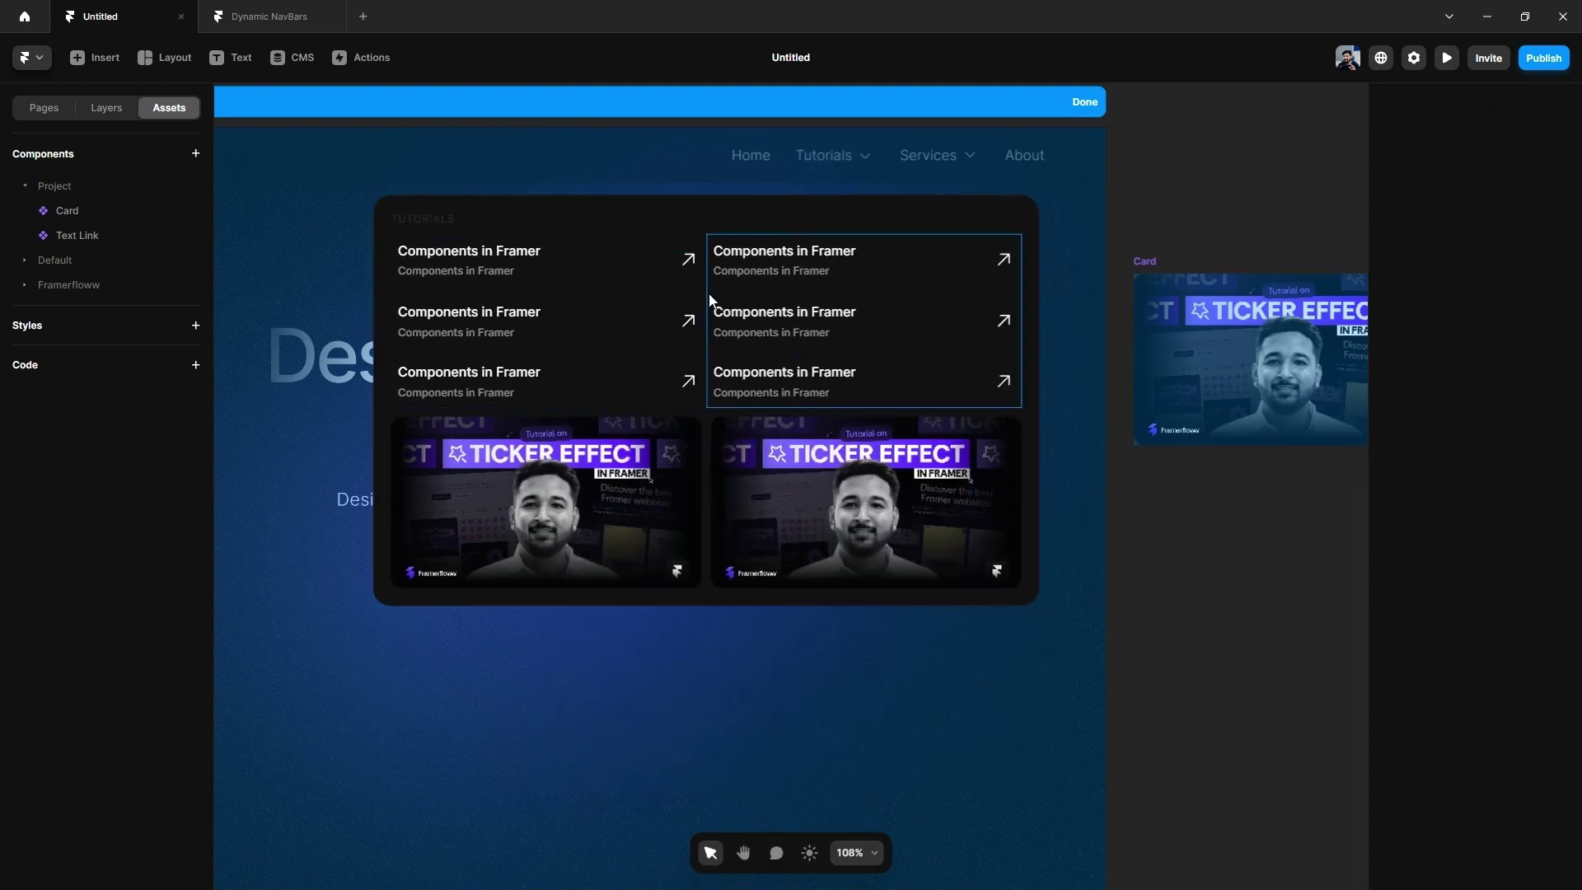
pyautogui.click(710, 300)
pyautogui.click(106, 108)
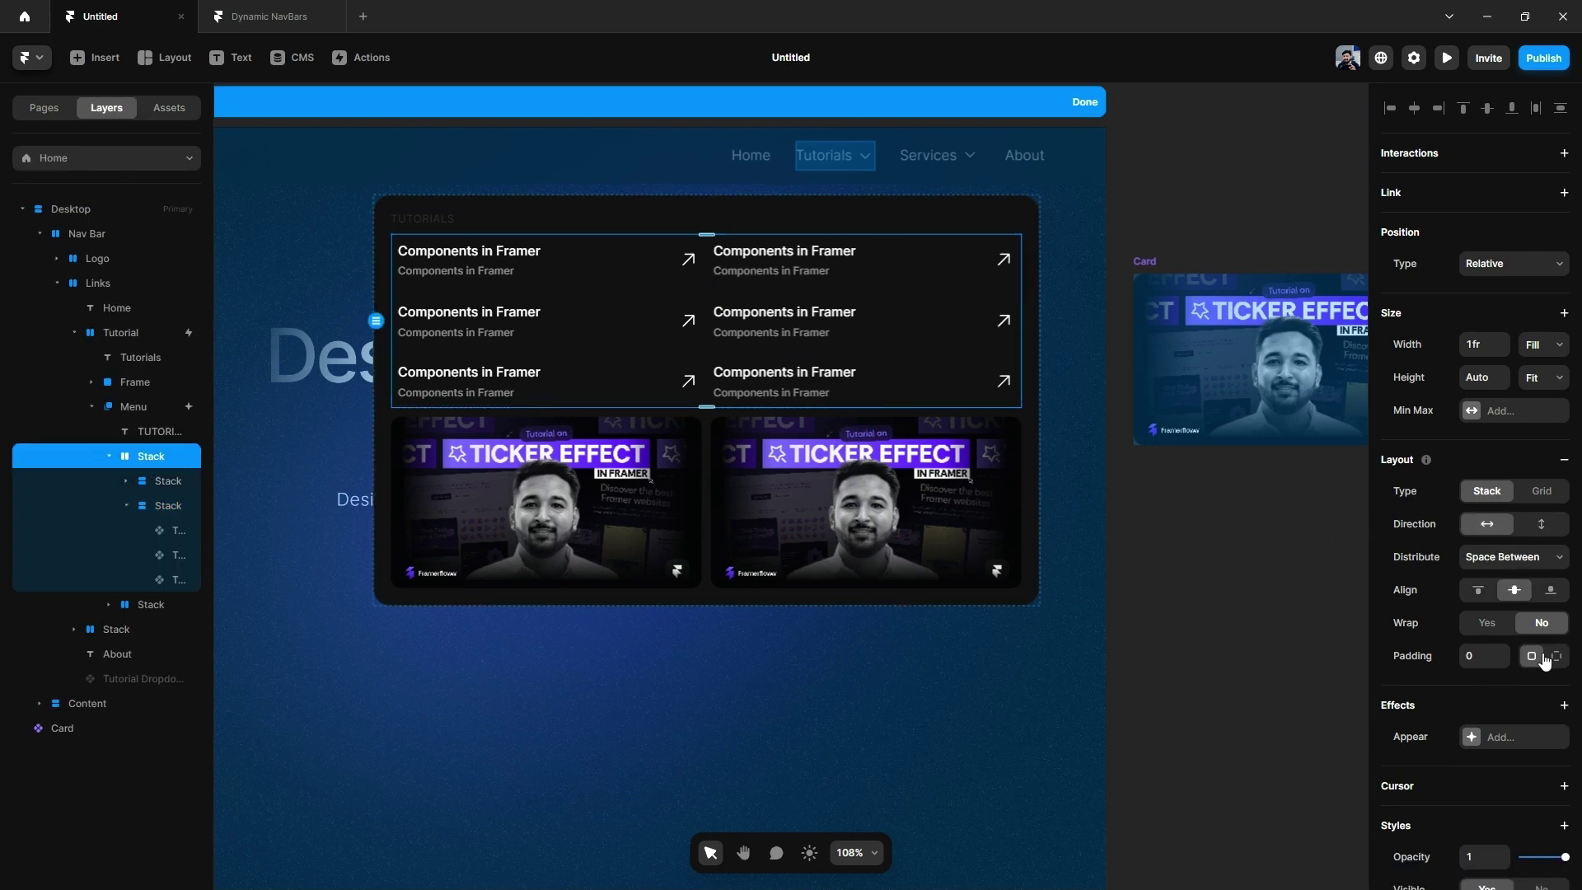
pyautogui.click(1487, 563)
pyautogui.click(1214, 643)
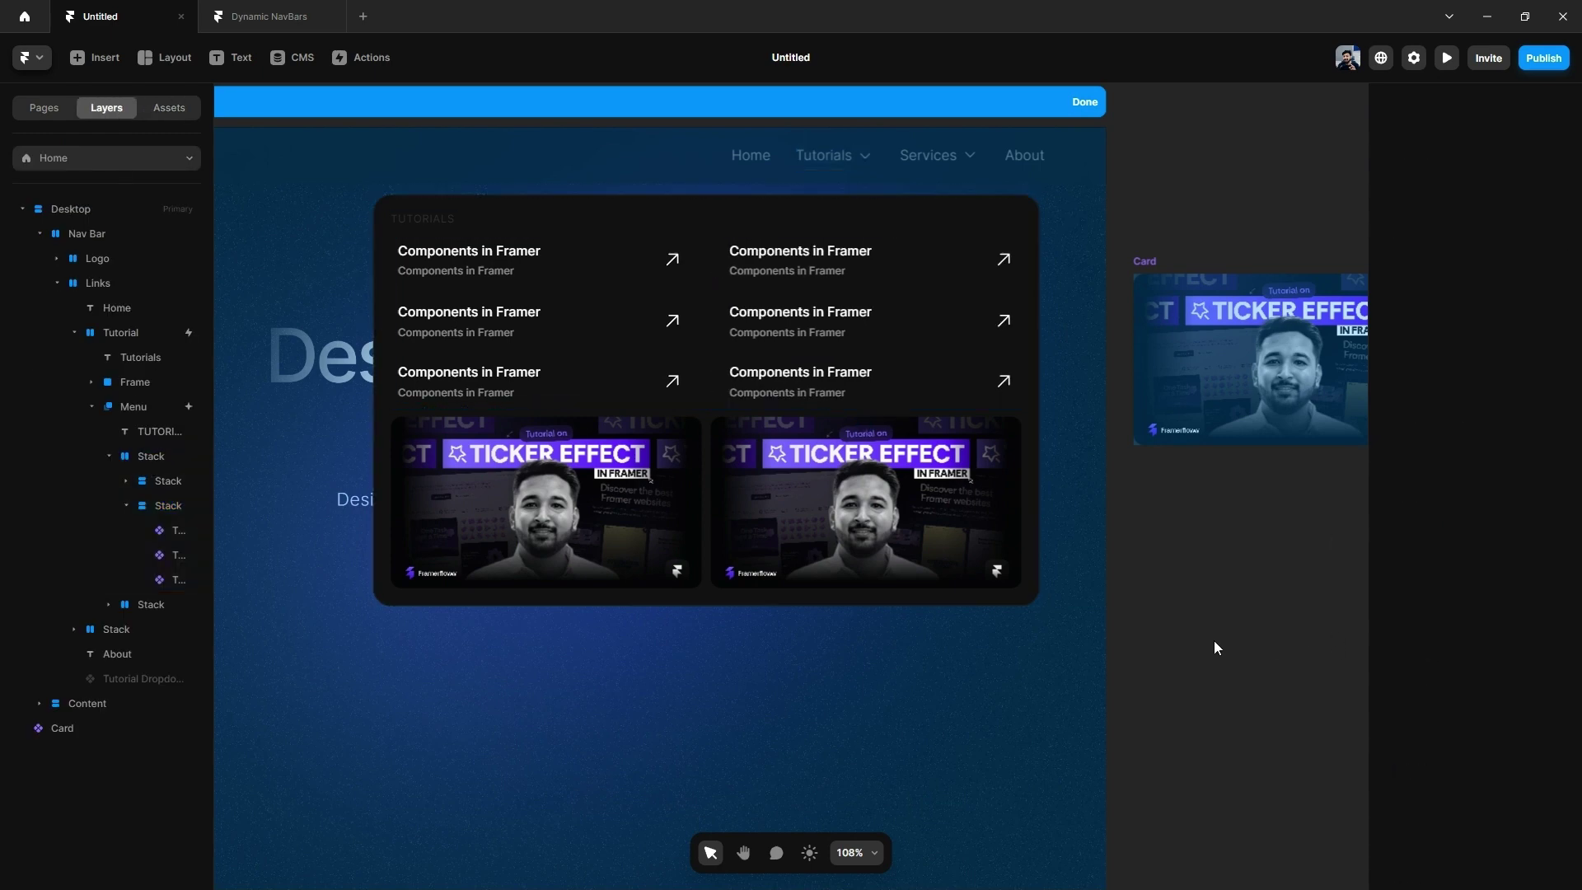
# Step: Wrap the TUTORIALS label and links grid in a stack with gap 16
pyautogui.click(422, 216)
pyautogui.keyDown('shift'); pyautogui.click(430, 243); pyautogui.keyUp('shift')
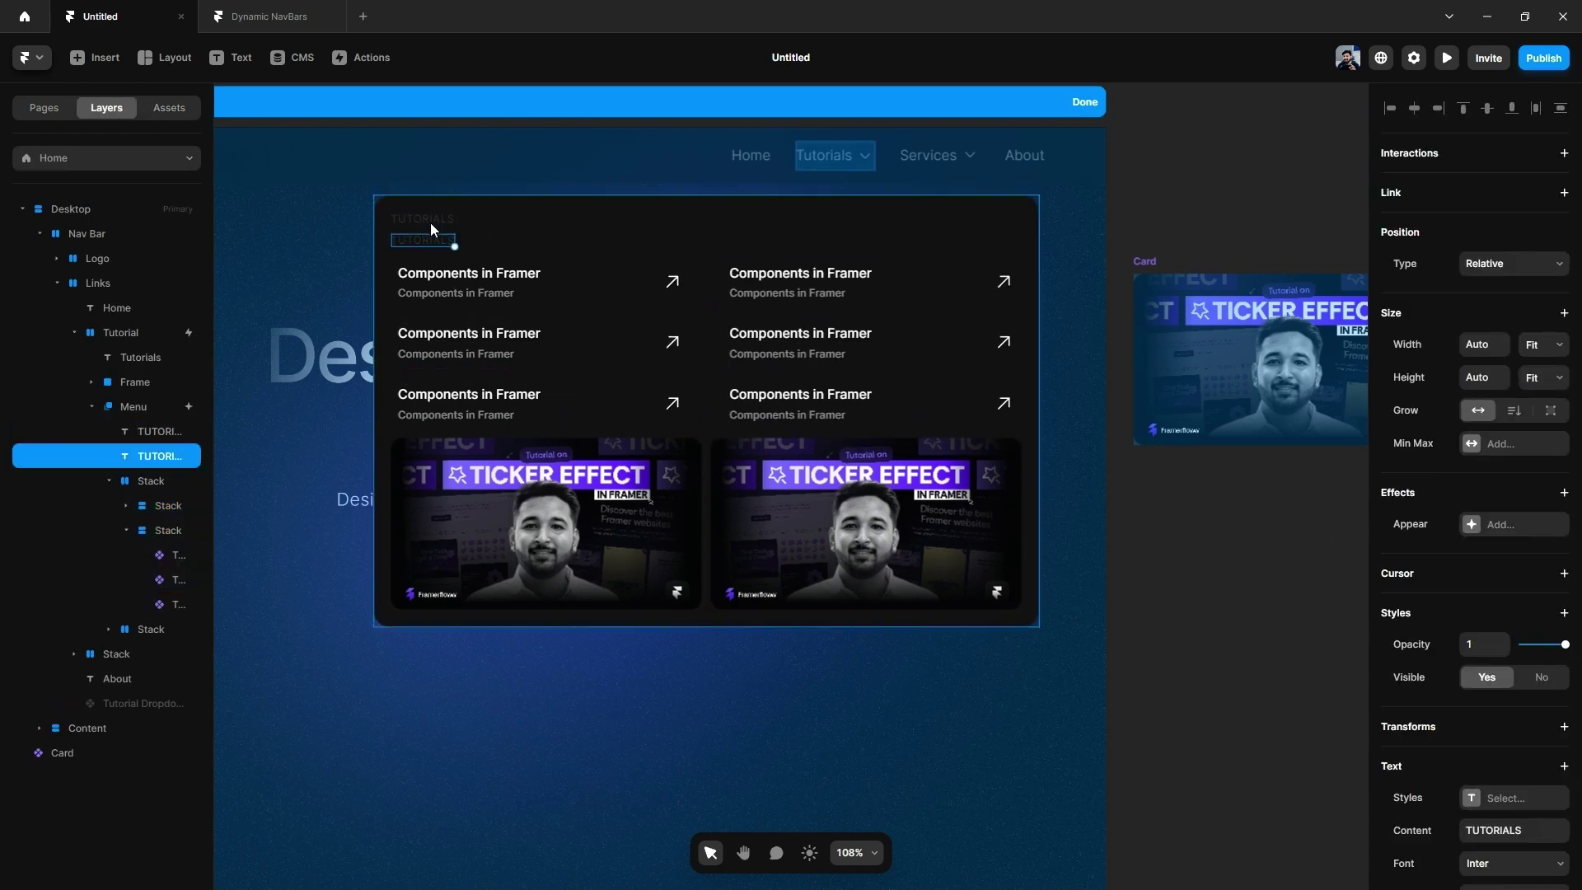
pyautogui.rightClick(846, 224)
pyautogui.click(890, 268)
pyautogui.click(1487, 656)
pyautogui.write('16')
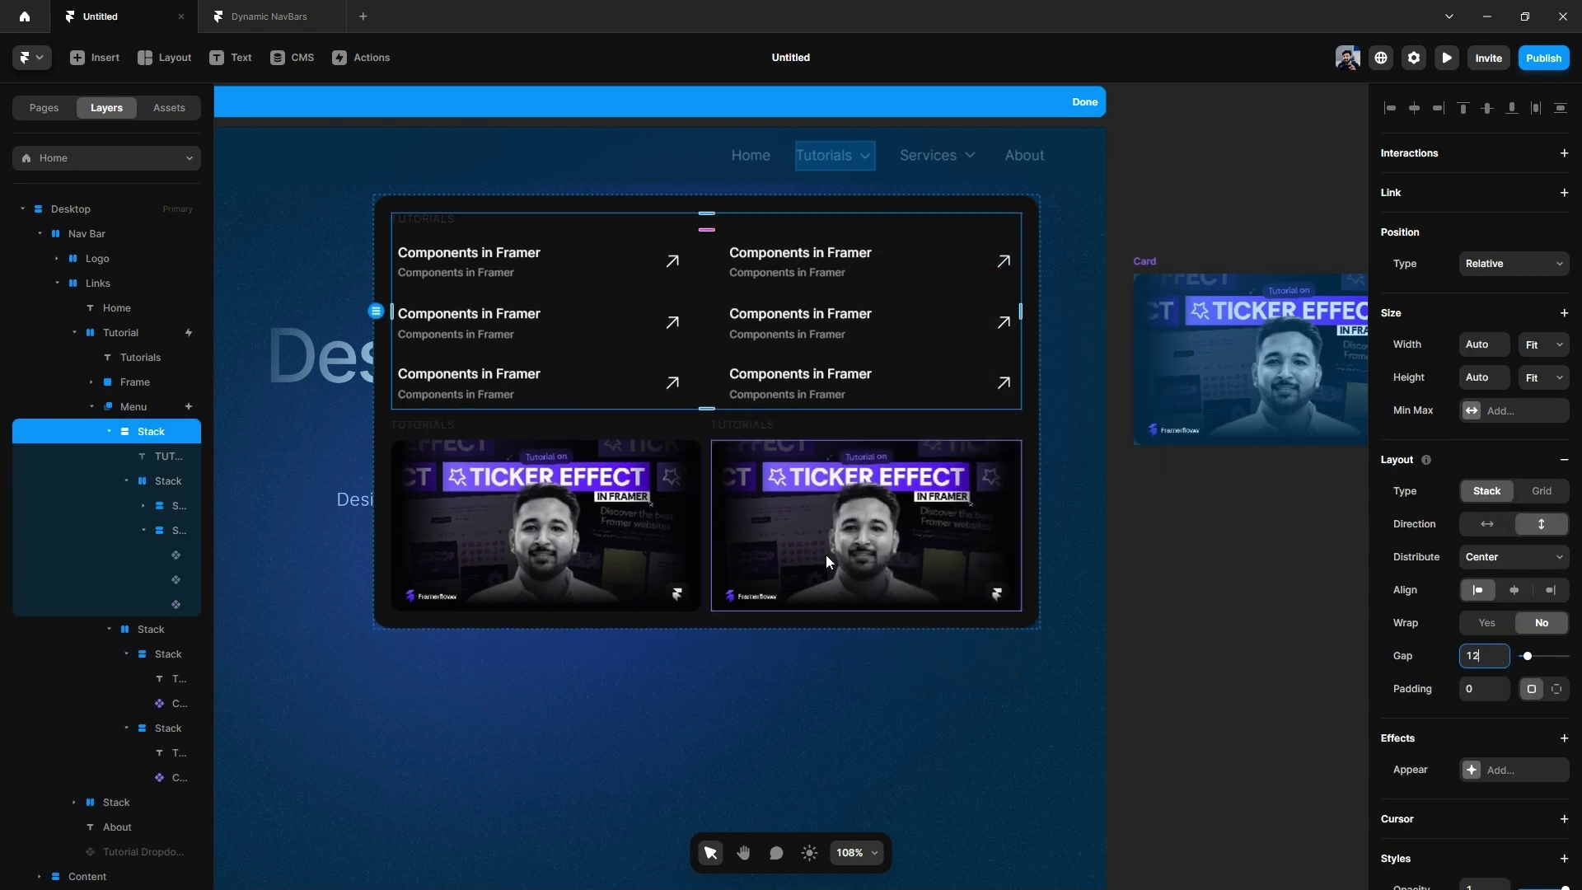
pyautogui.click(547, 536)
pyautogui.keyDown('shift'); pyautogui.click(867, 468); pyautogui.keyUp('shift')
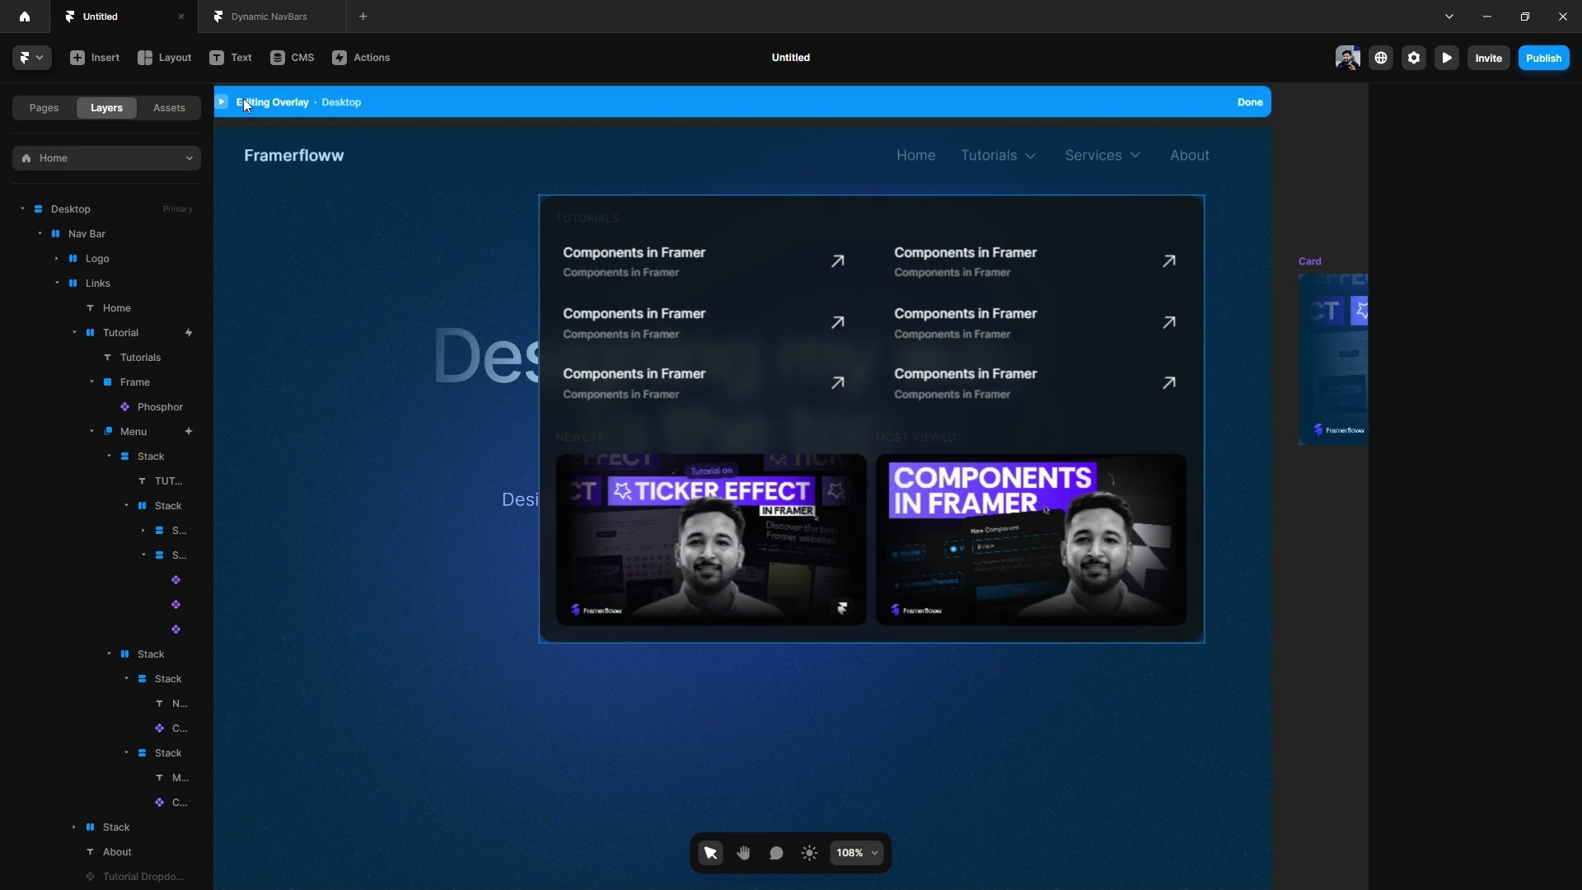
# Step: After previewing the dropdown, link the NEWEST card to the pasted YouTube tutorial video
pyautogui.hotkey('ctrl', 'p')
pyautogui.moveTo(1014, 124)
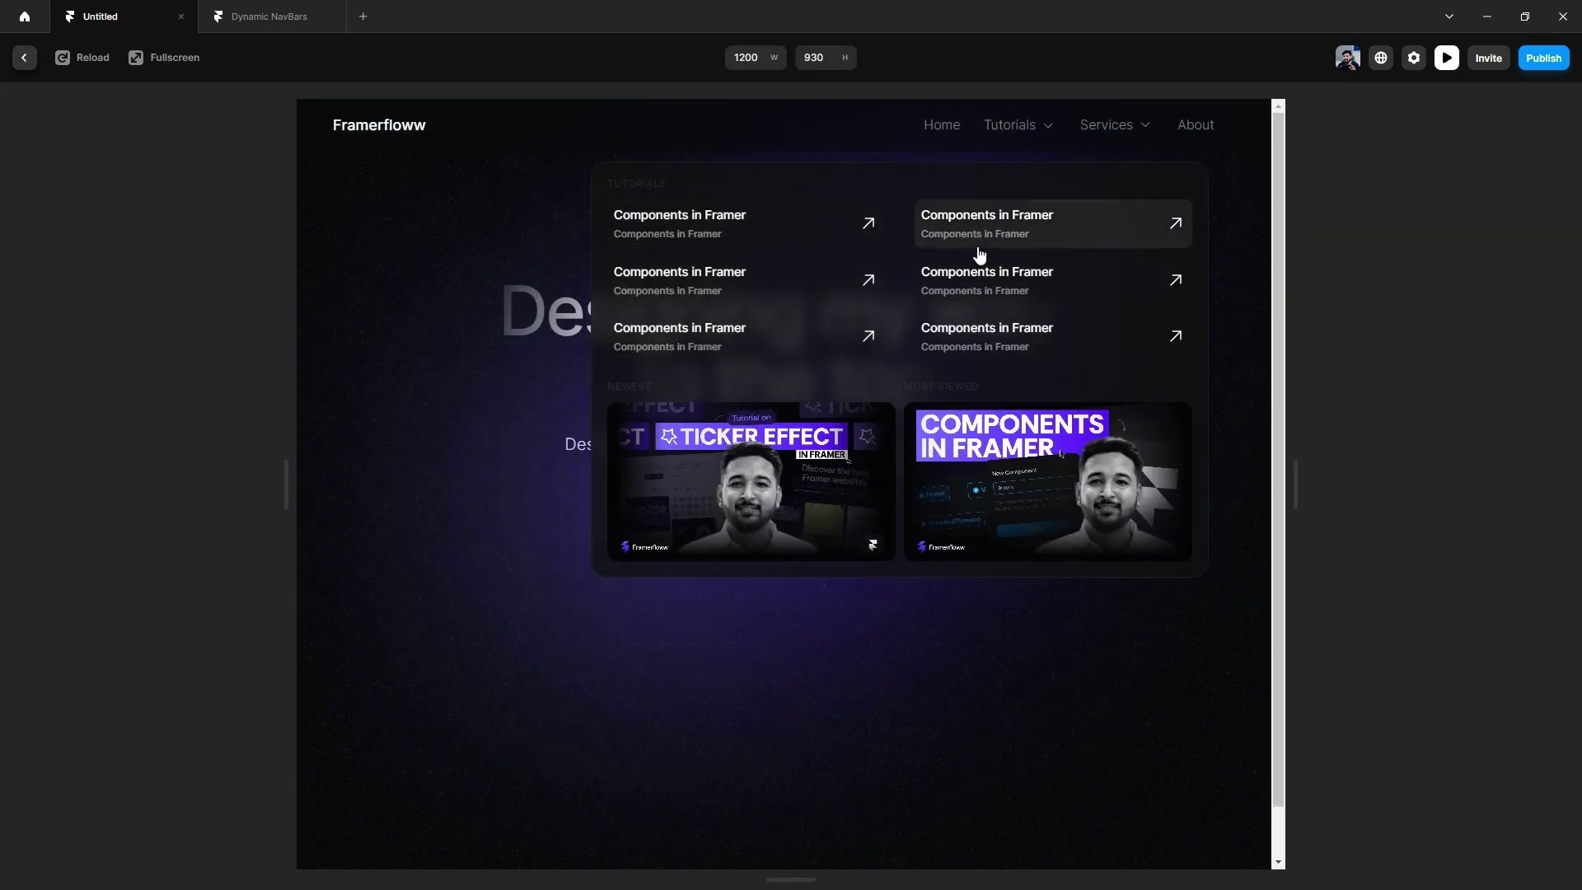
pyautogui.press('Escape')
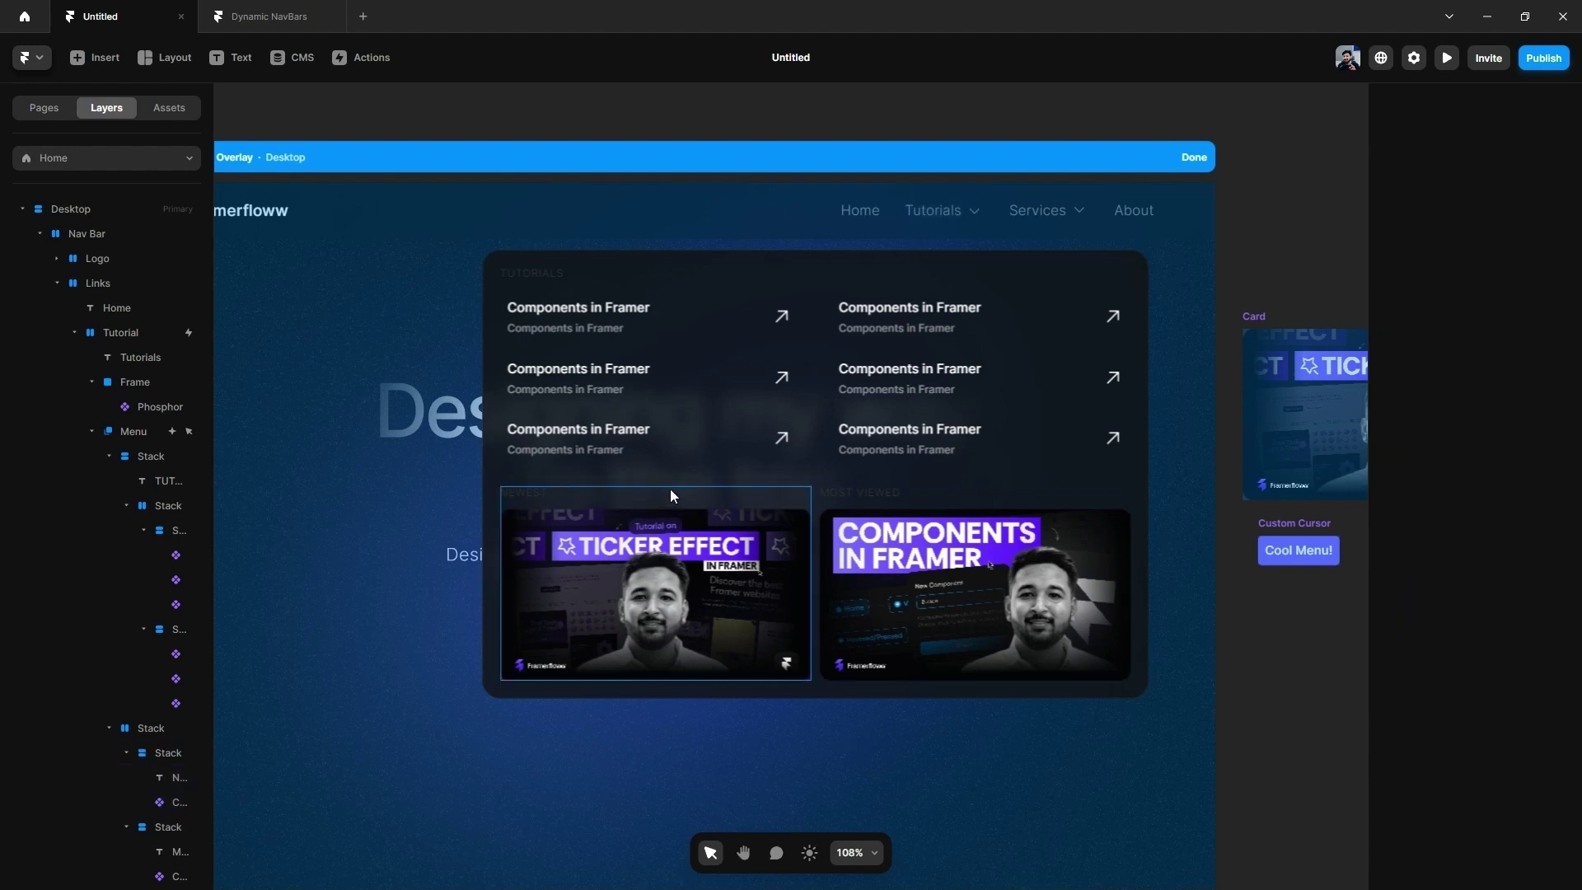
pyautogui.click(670, 488)
pyautogui.click(1562, 196)
pyautogui.click(1513, 223)
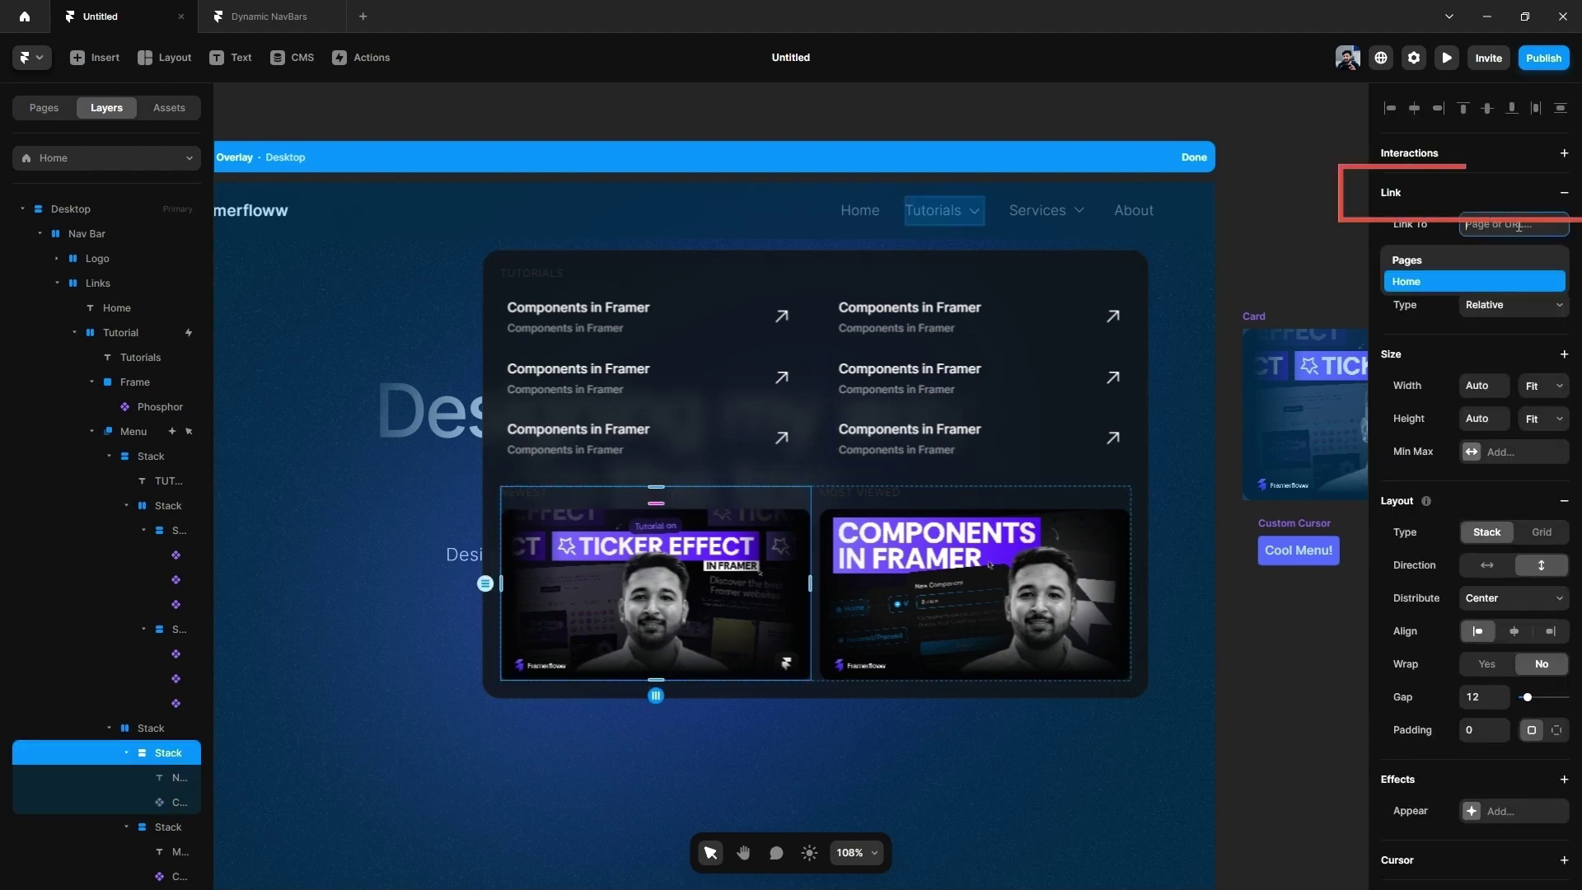
pyautogui.hotkey('ctrl', 'v')
pyautogui.press('Return')
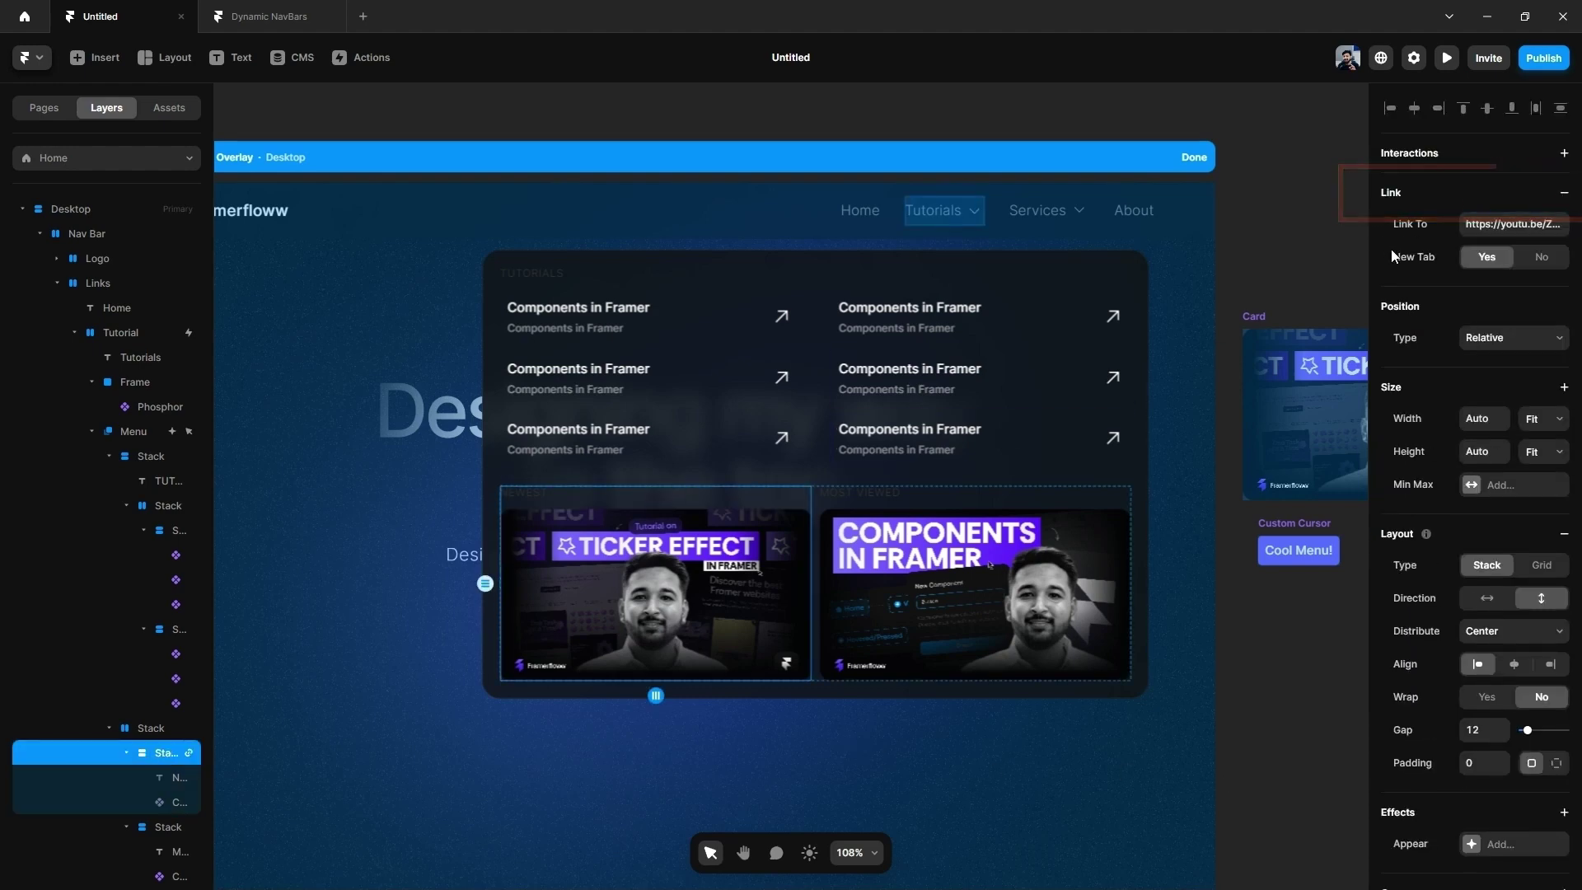
pyautogui.click(1278, 265)
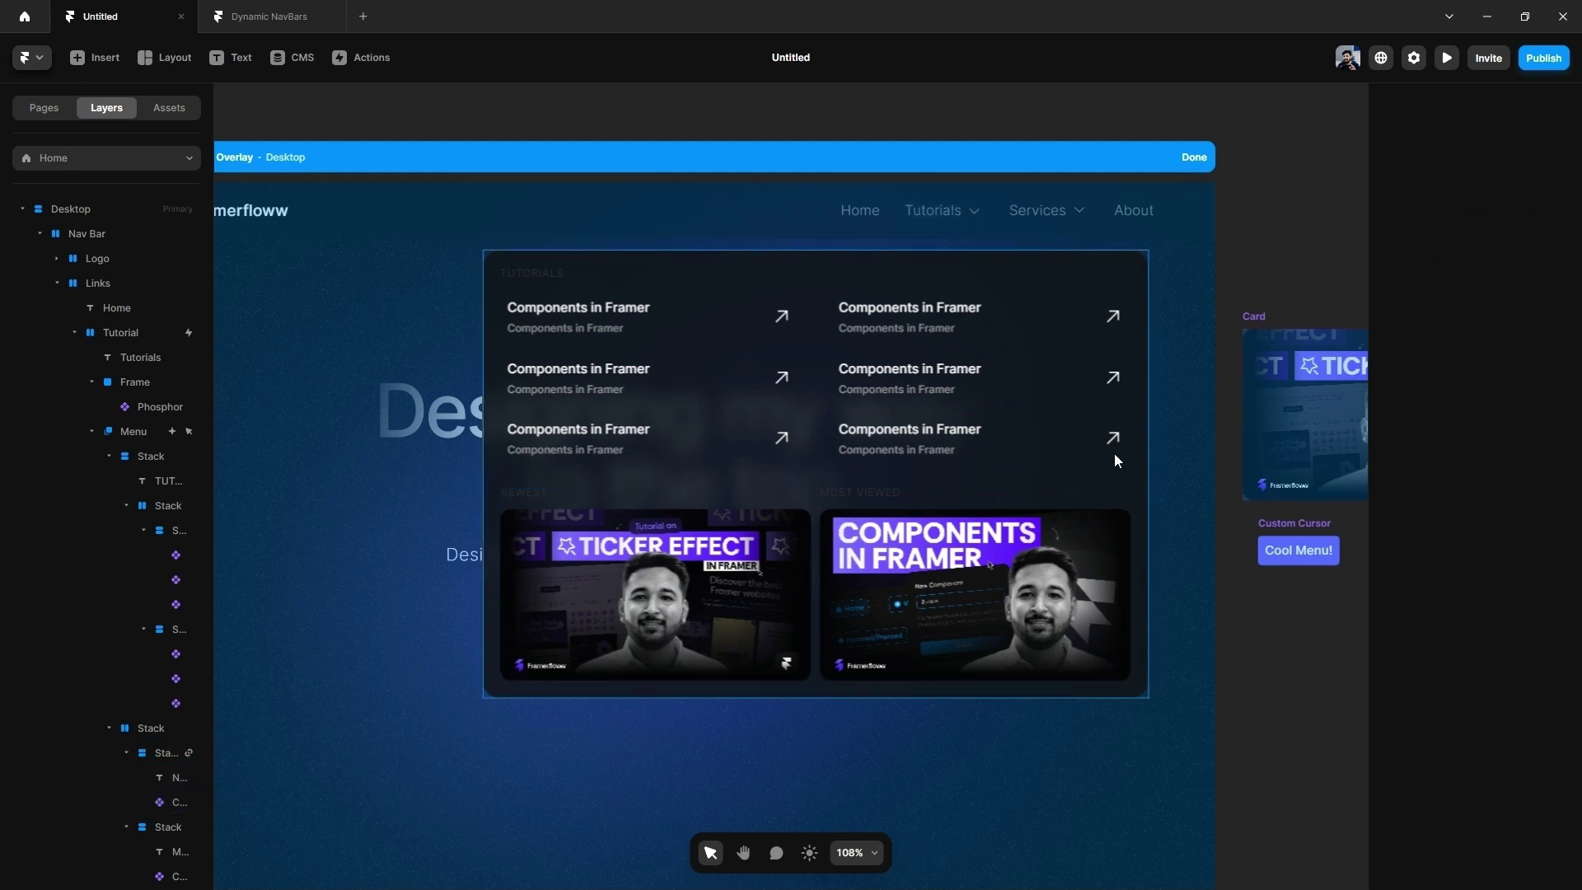
# Step: Preview the finished Tutorials dropdown and return to the editor
pyautogui.hscroll(-5, 609, 499)
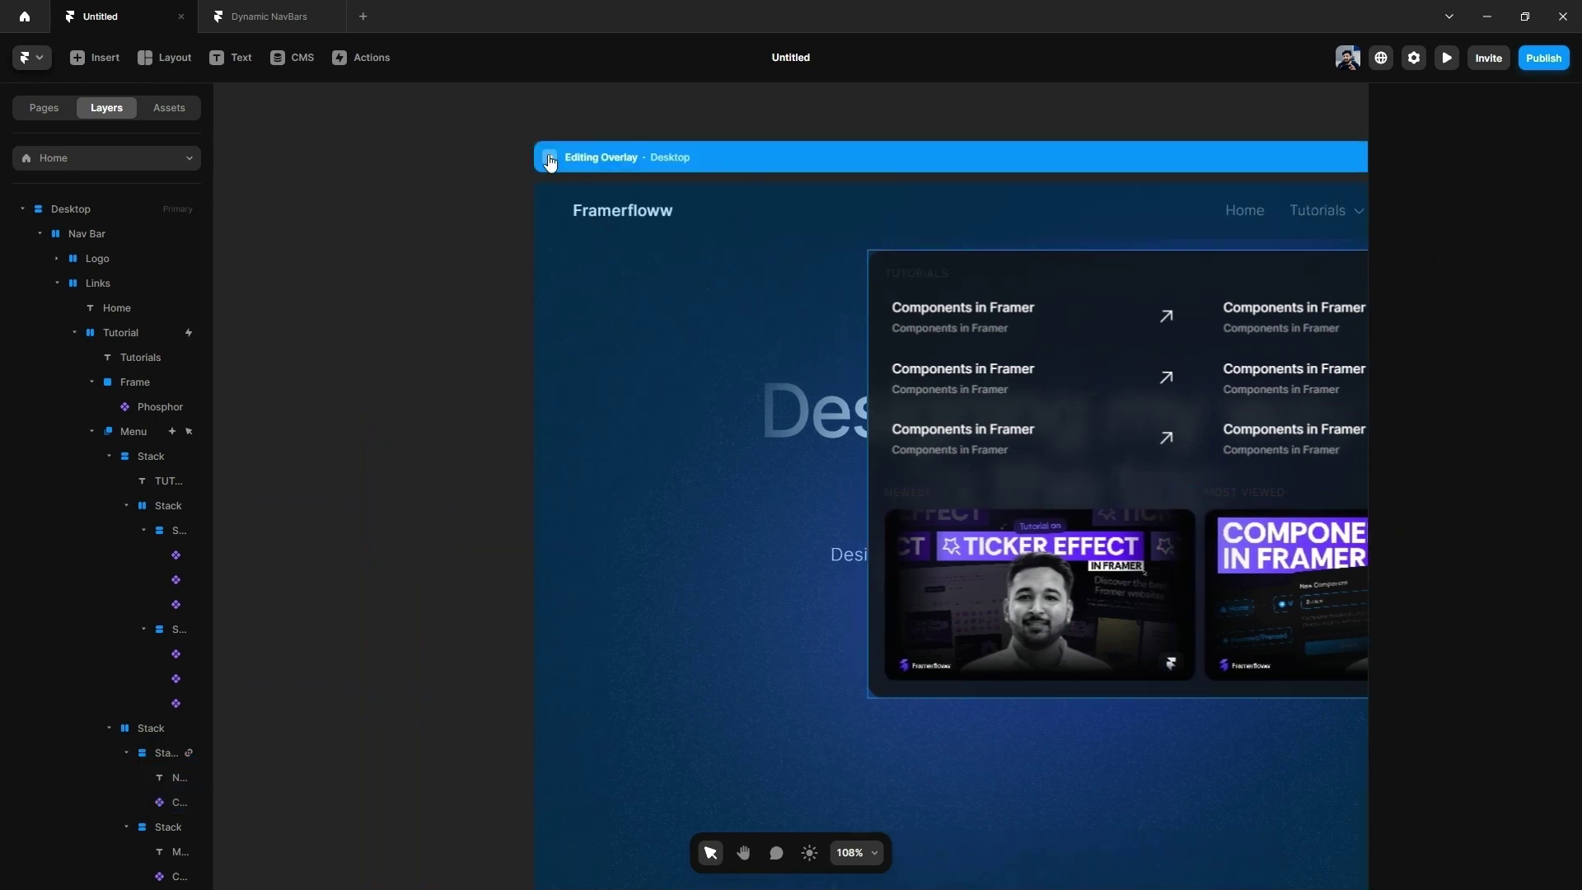
pyautogui.hotkey('ctrl', 'p')
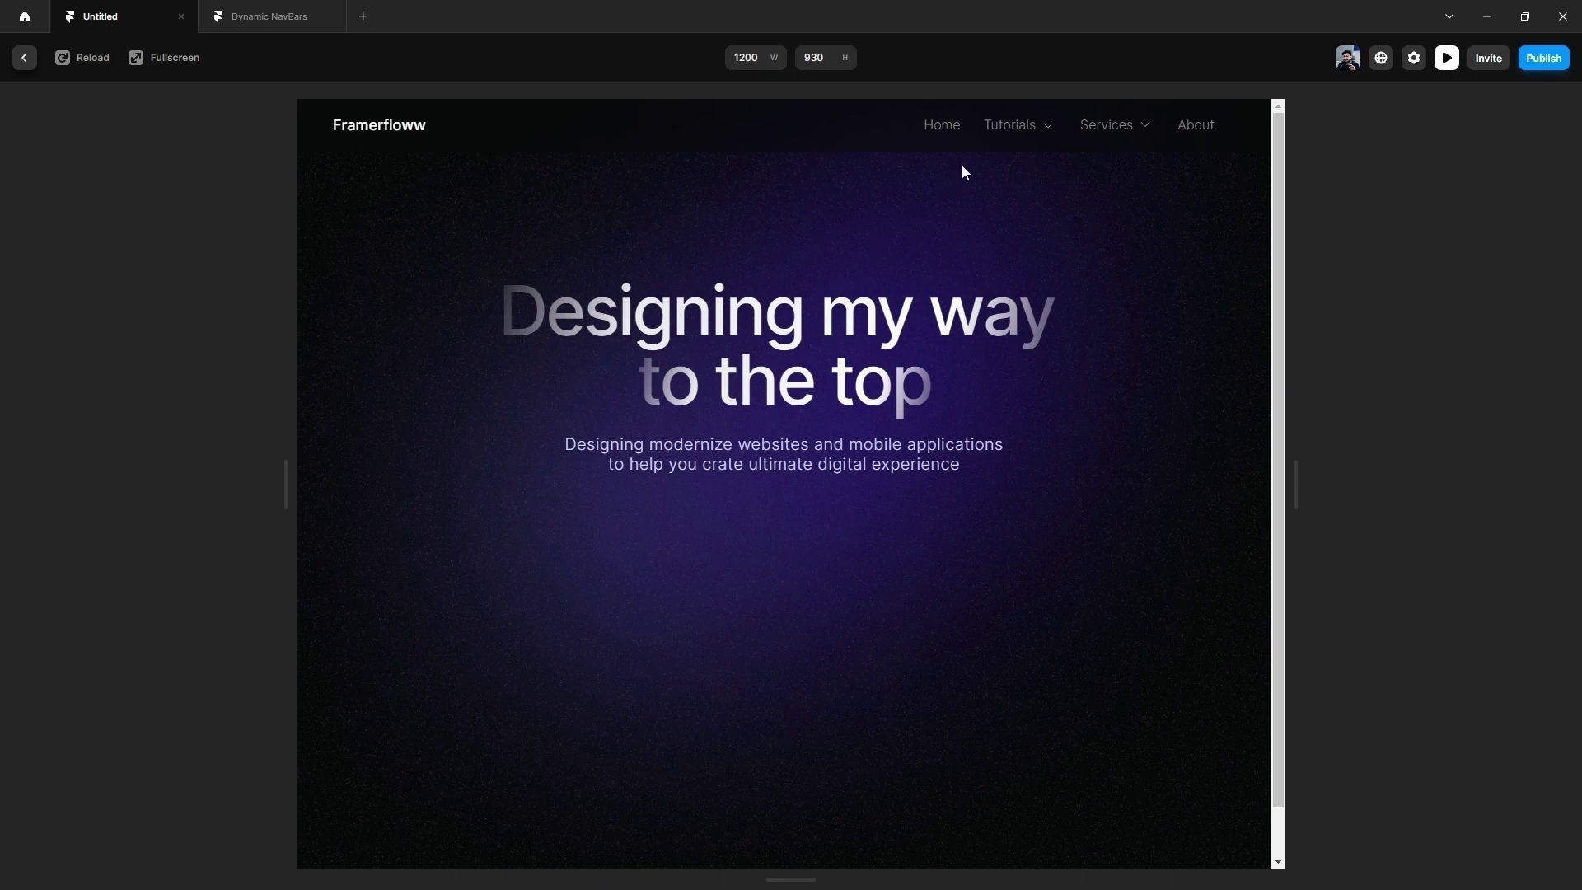
pyautogui.moveTo(1011, 125)
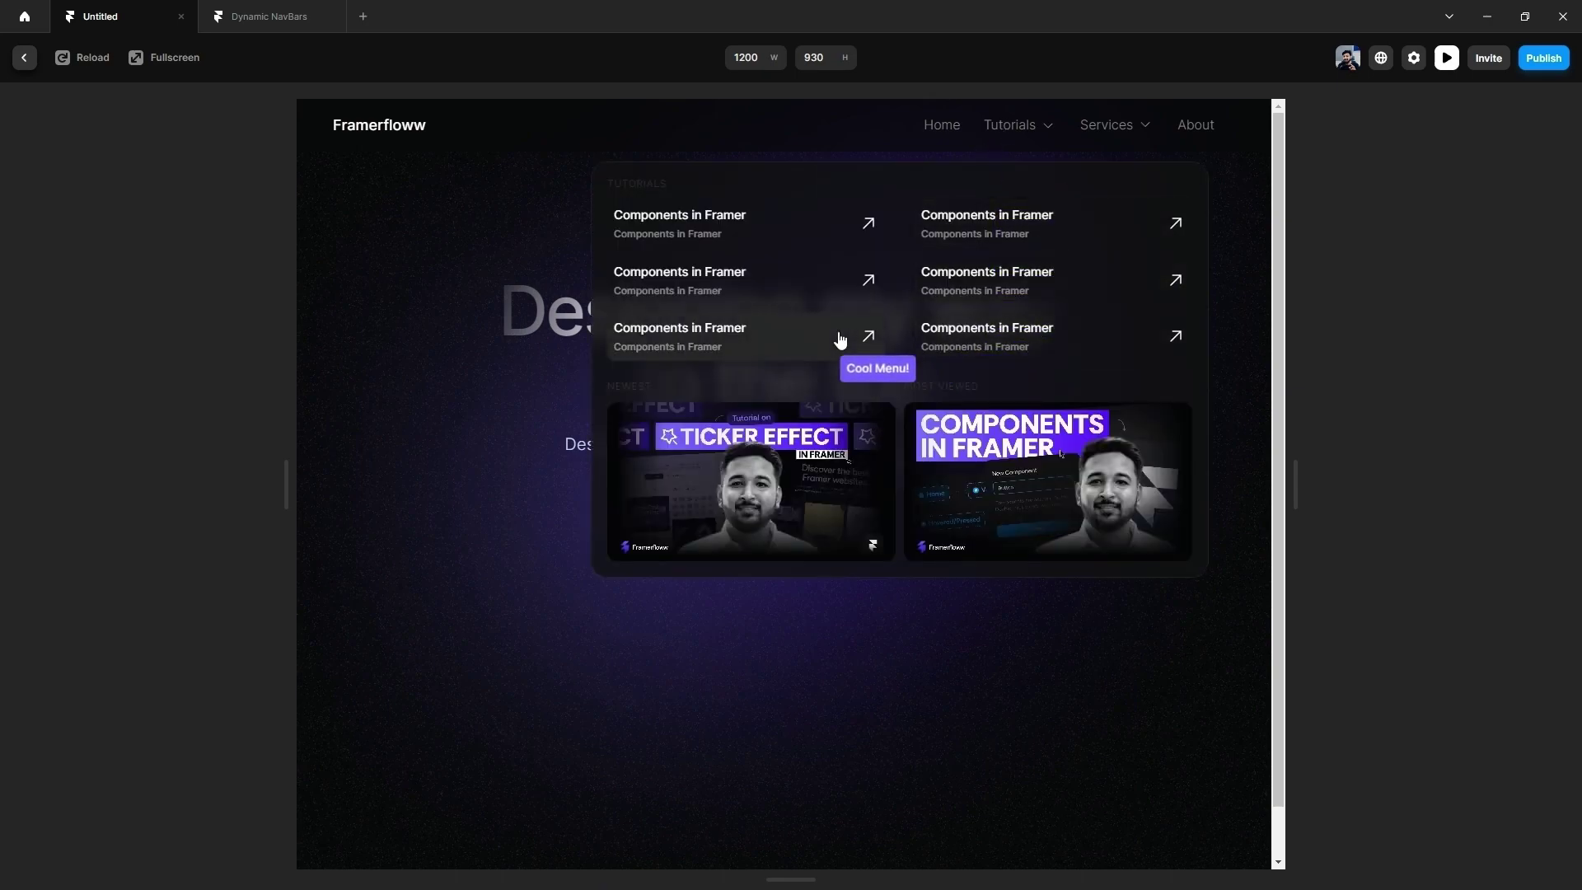
pyautogui.keyDown('ctrl'); pyautogui.click(741, 476); pyautogui.keyUp('ctrl')
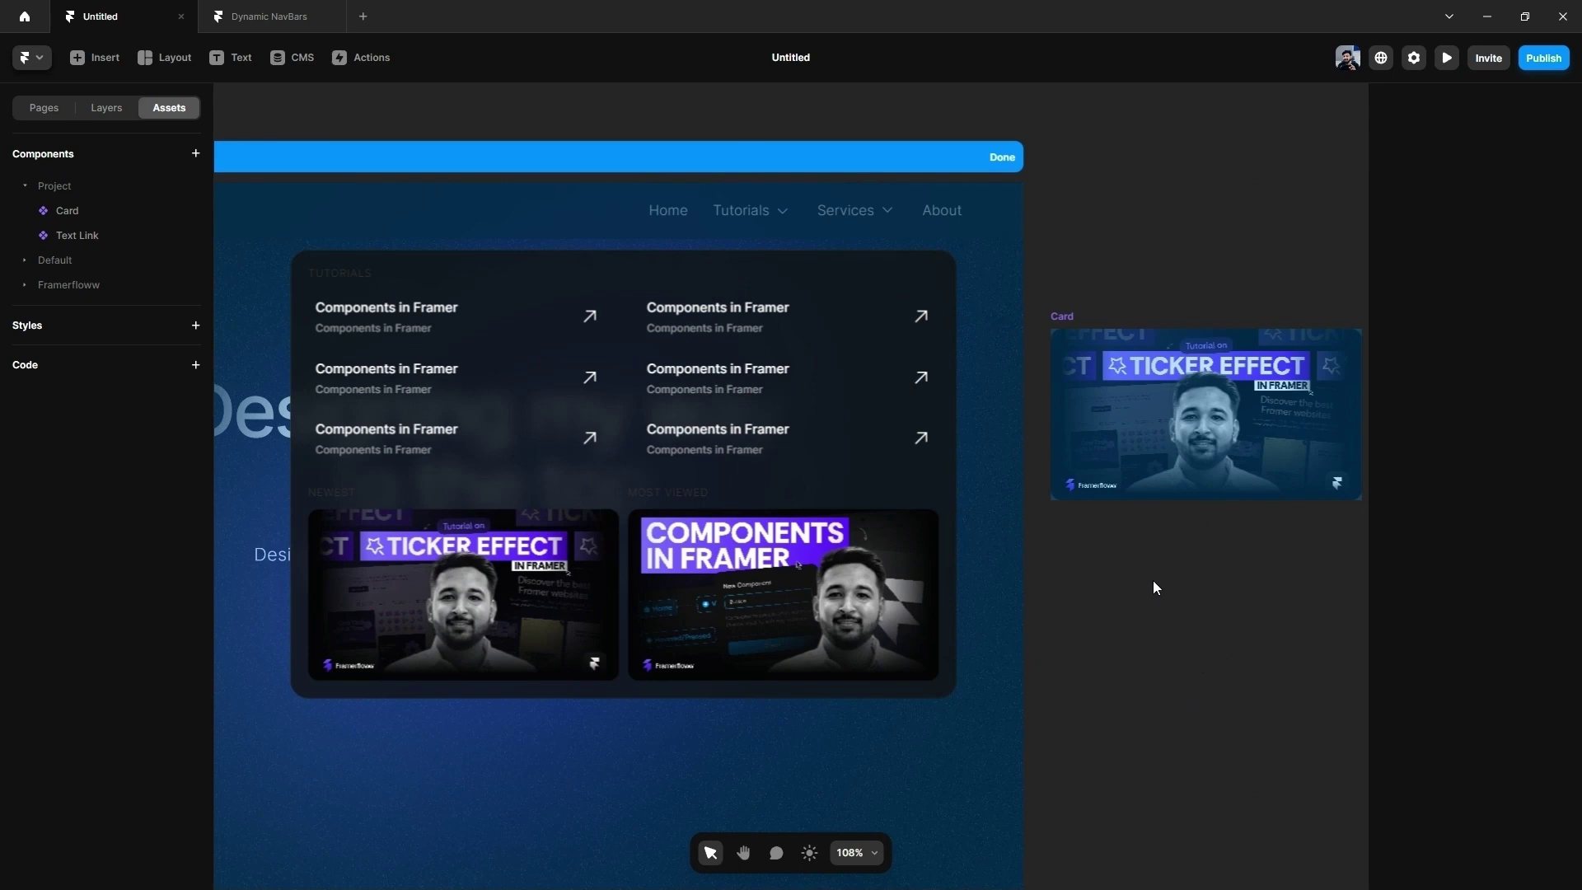
# Step: Create a Watch Now text button on the canvas and set its corner radius
pyautogui.press('t')
pyautogui.click(1110, 555)
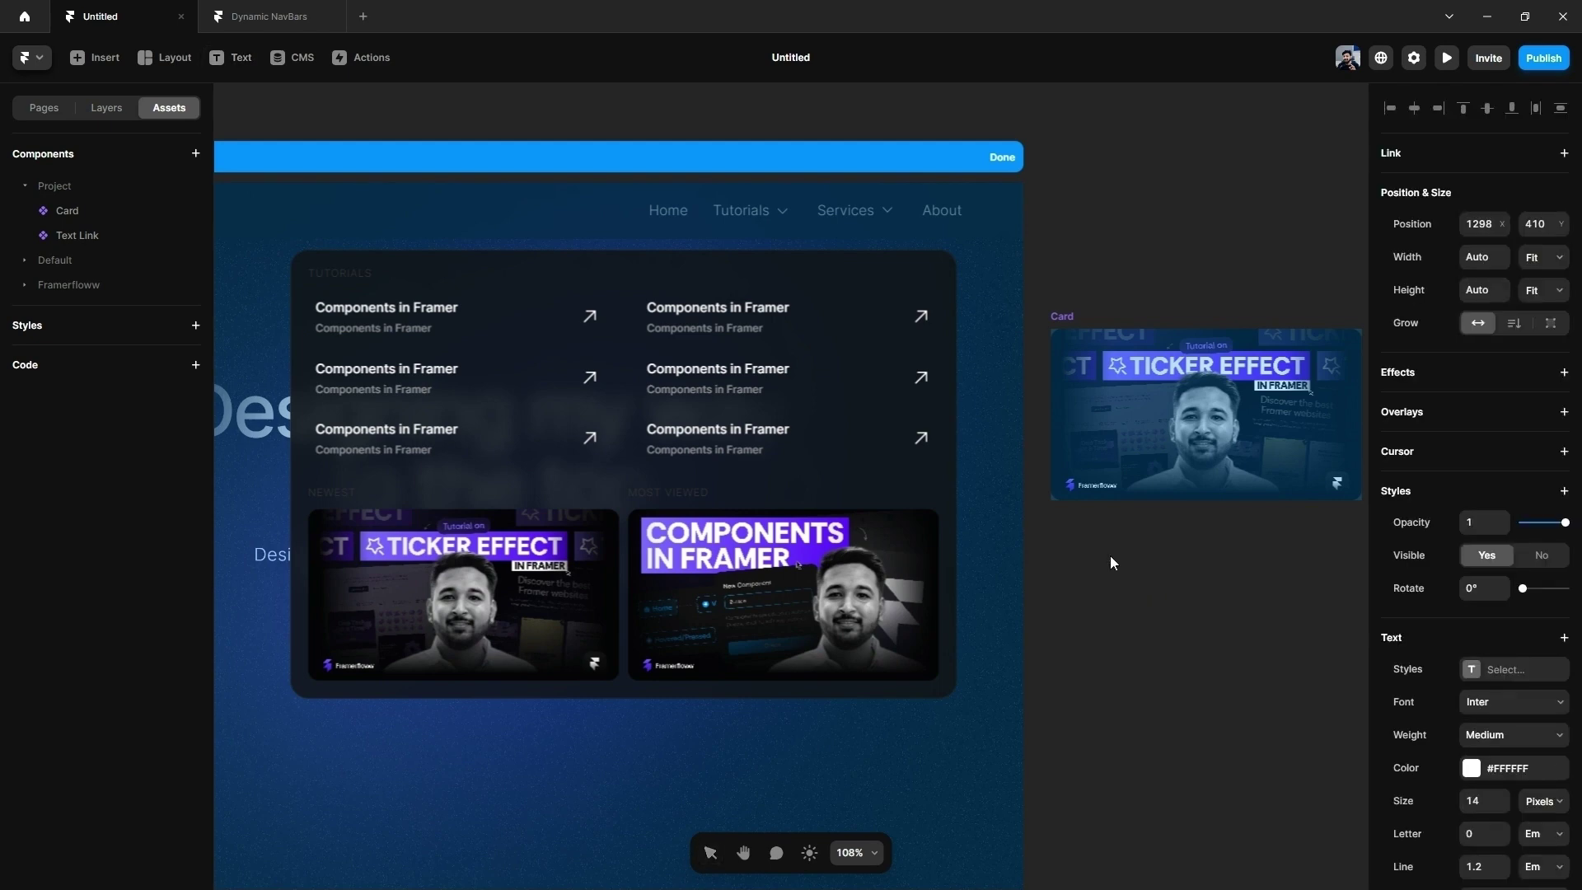
pyautogui.write('Watc')
pyautogui.write('h Now')
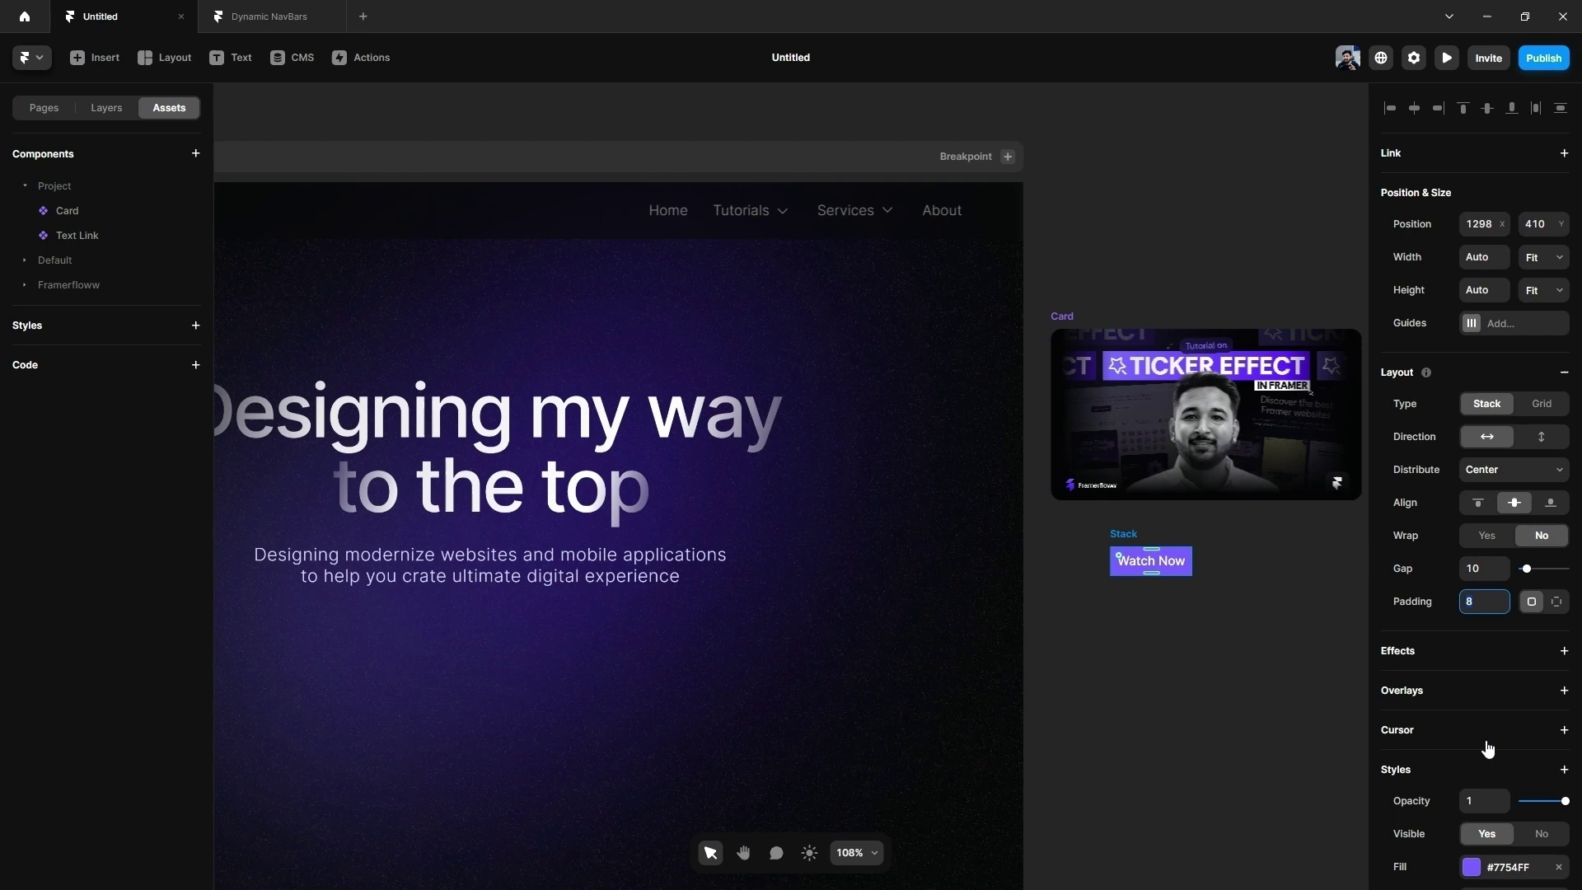
pyautogui.scroll(-5, 1483, 742)
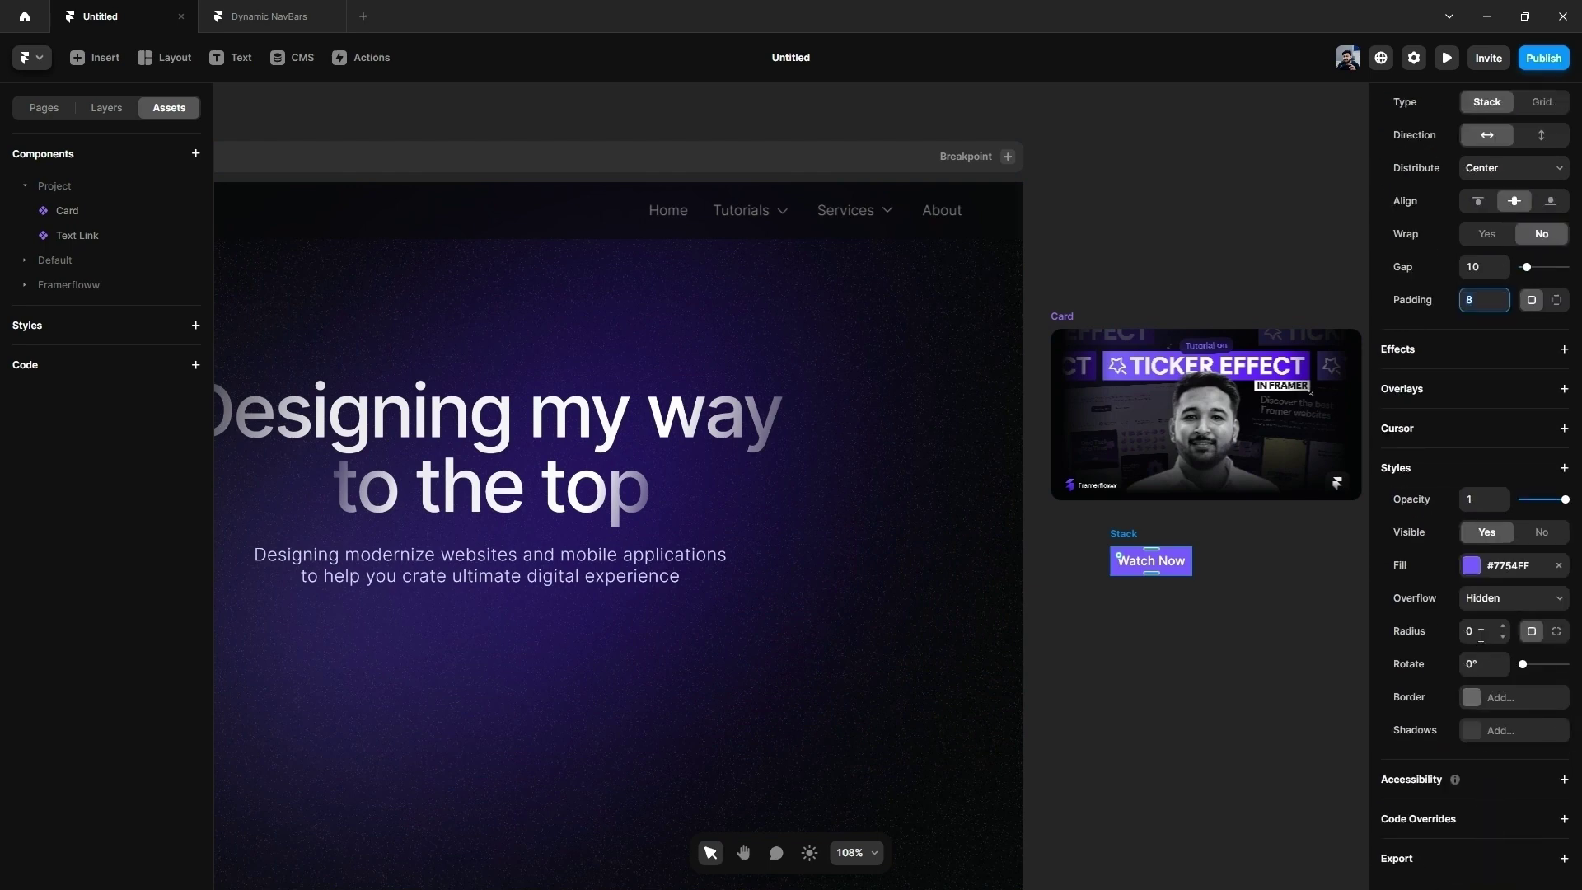
pyautogui.click(1481, 635)
pyautogui.write('3')
pyautogui.click(1292, 699)
# Step: Make the Watch Now button a component, set it as the Menu's custom cursor, and preview
pyautogui.rightClick(1121, 535)
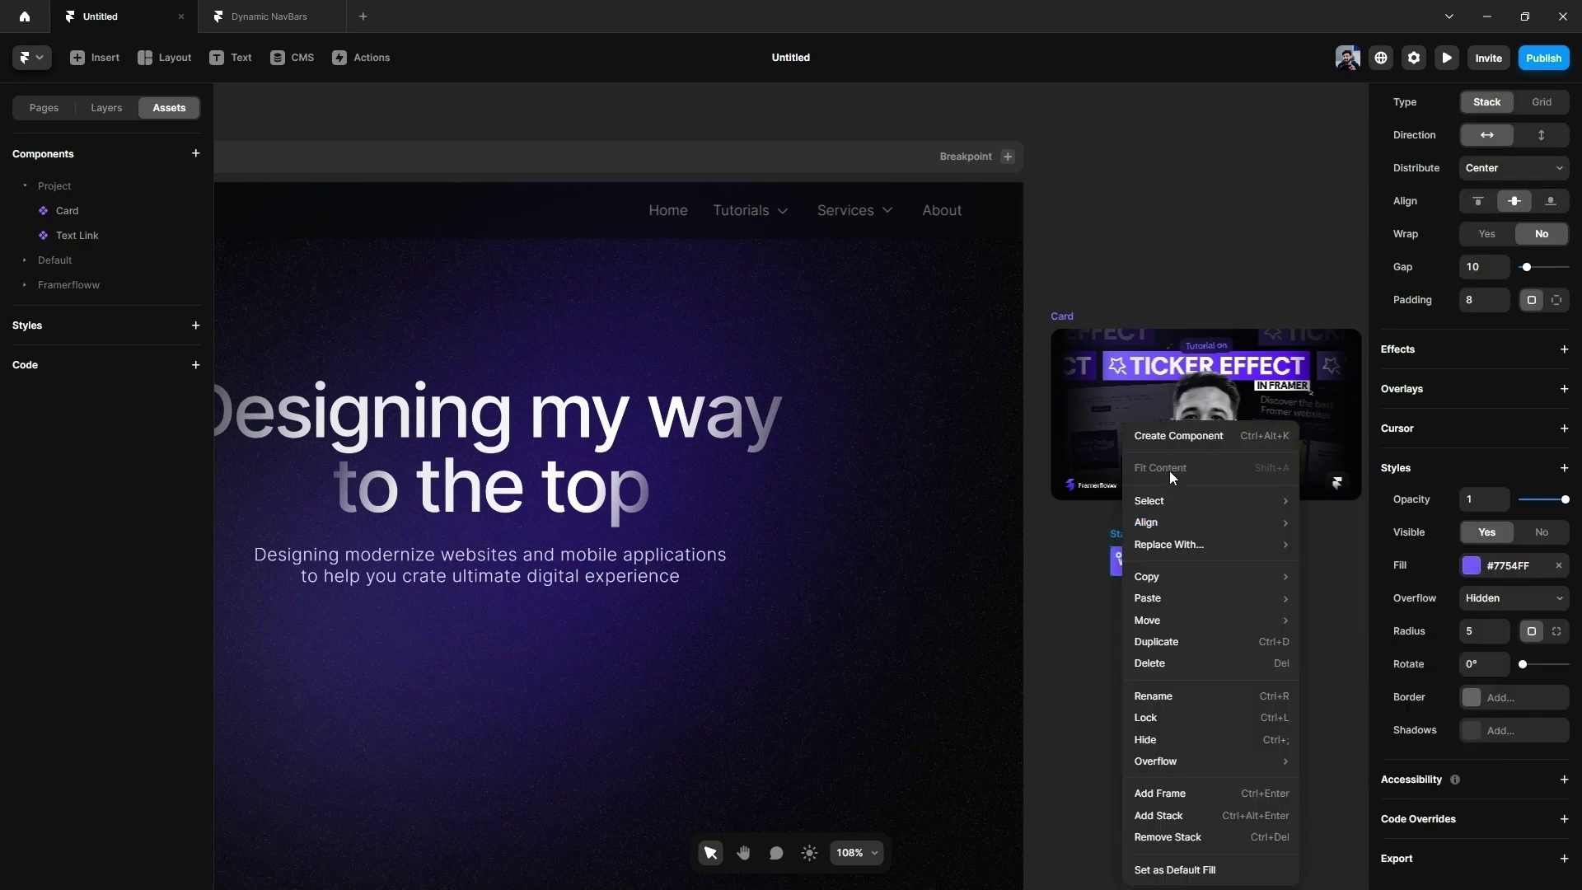
pyautogui.click(1186, 537)
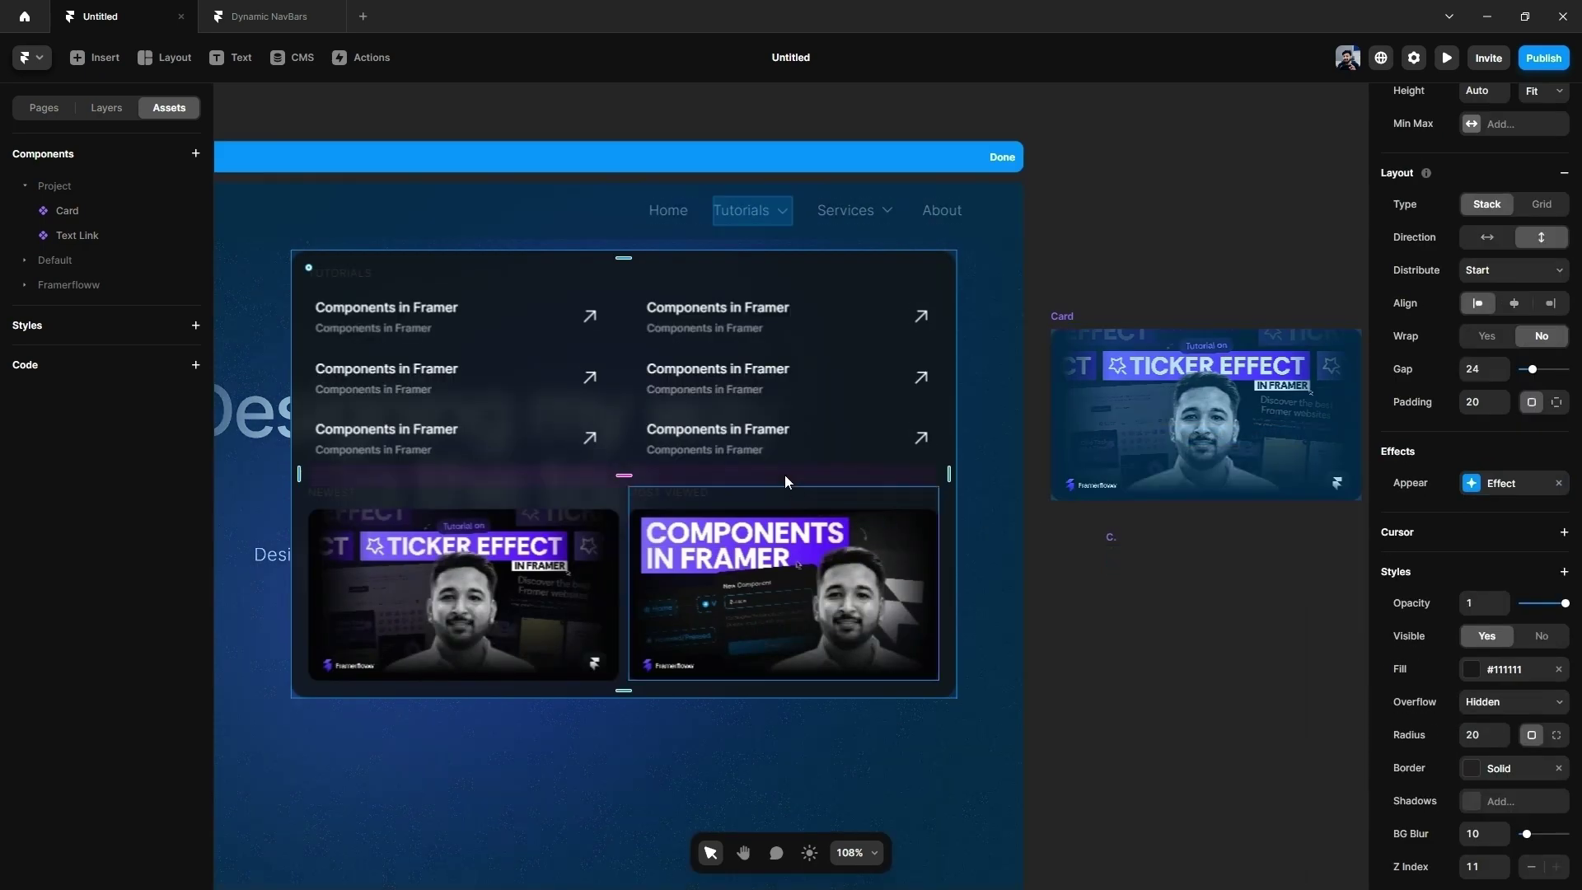
pyautogui.click(1563, 533)
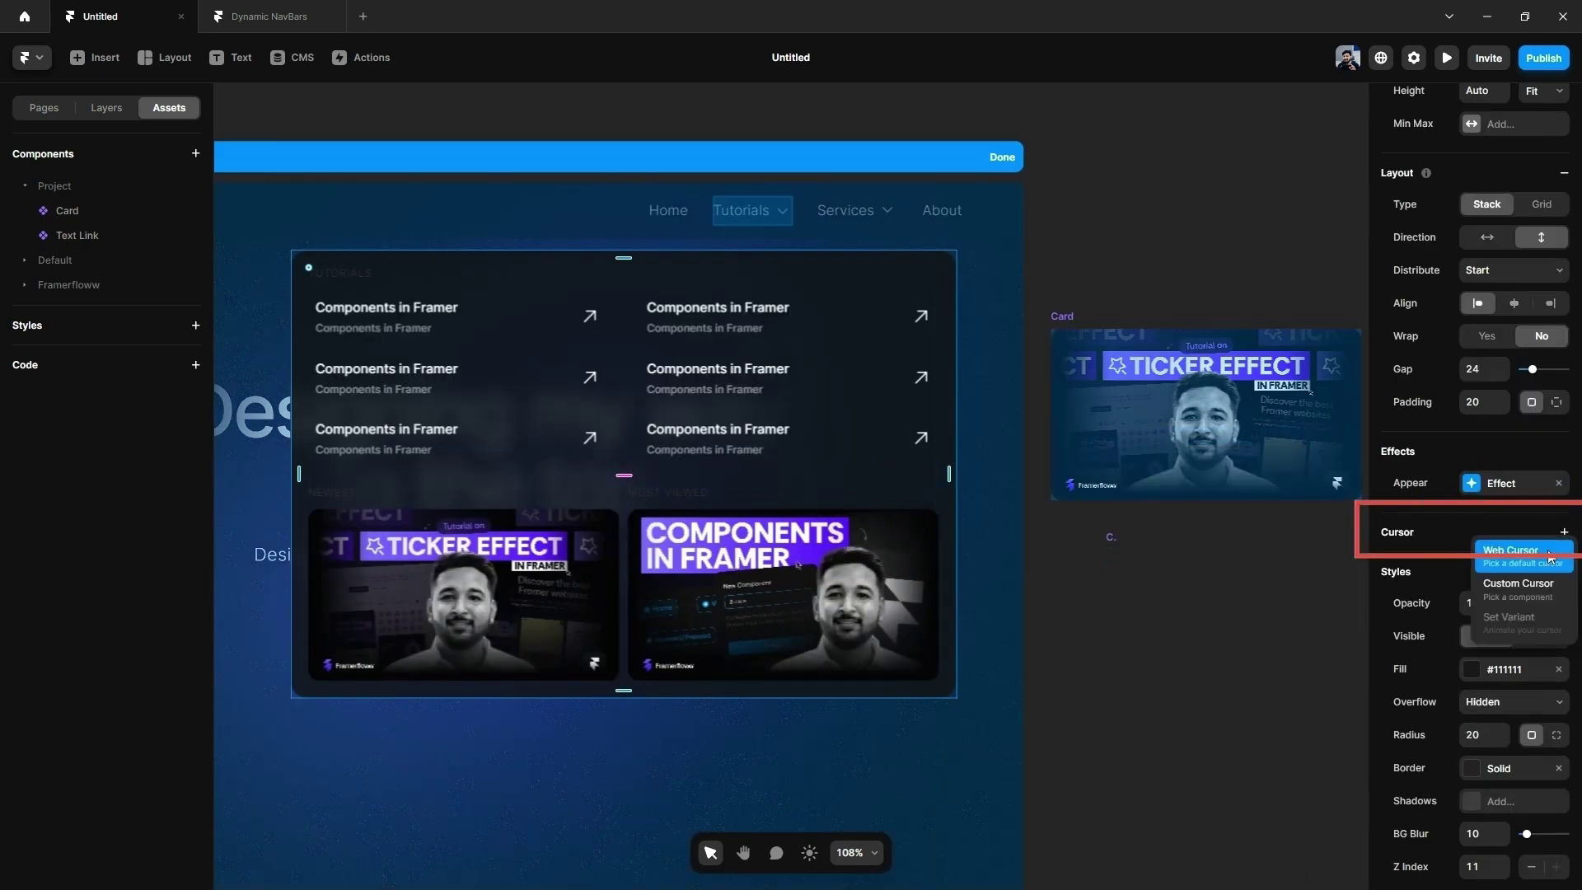
pyautogui.click(1514, 583)
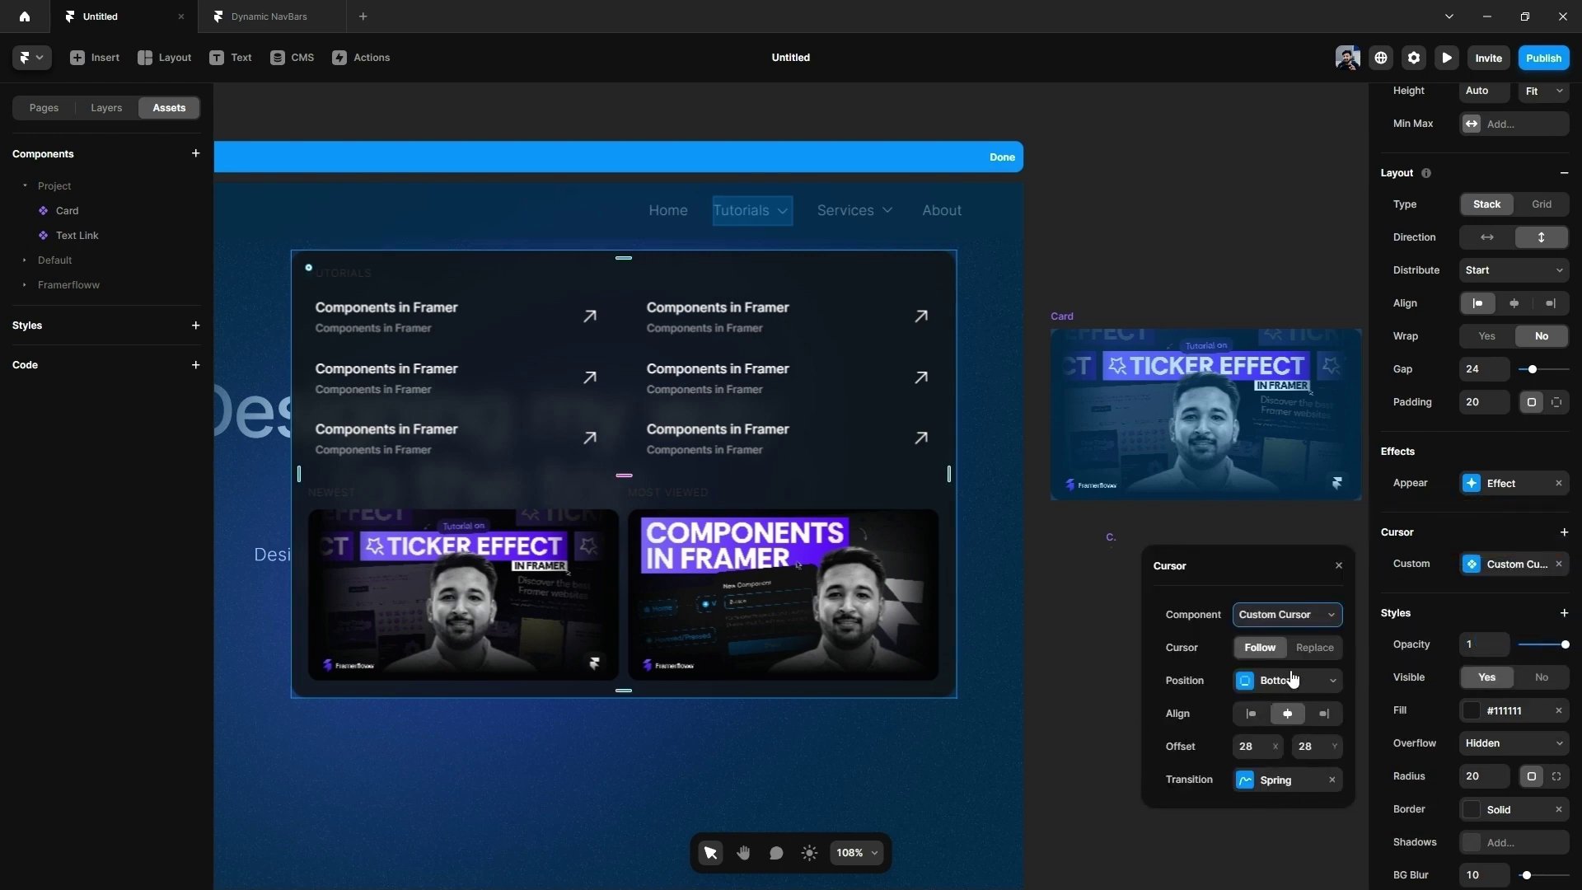
pyautogui.press('Escape')
pyautogui.press('Escape')
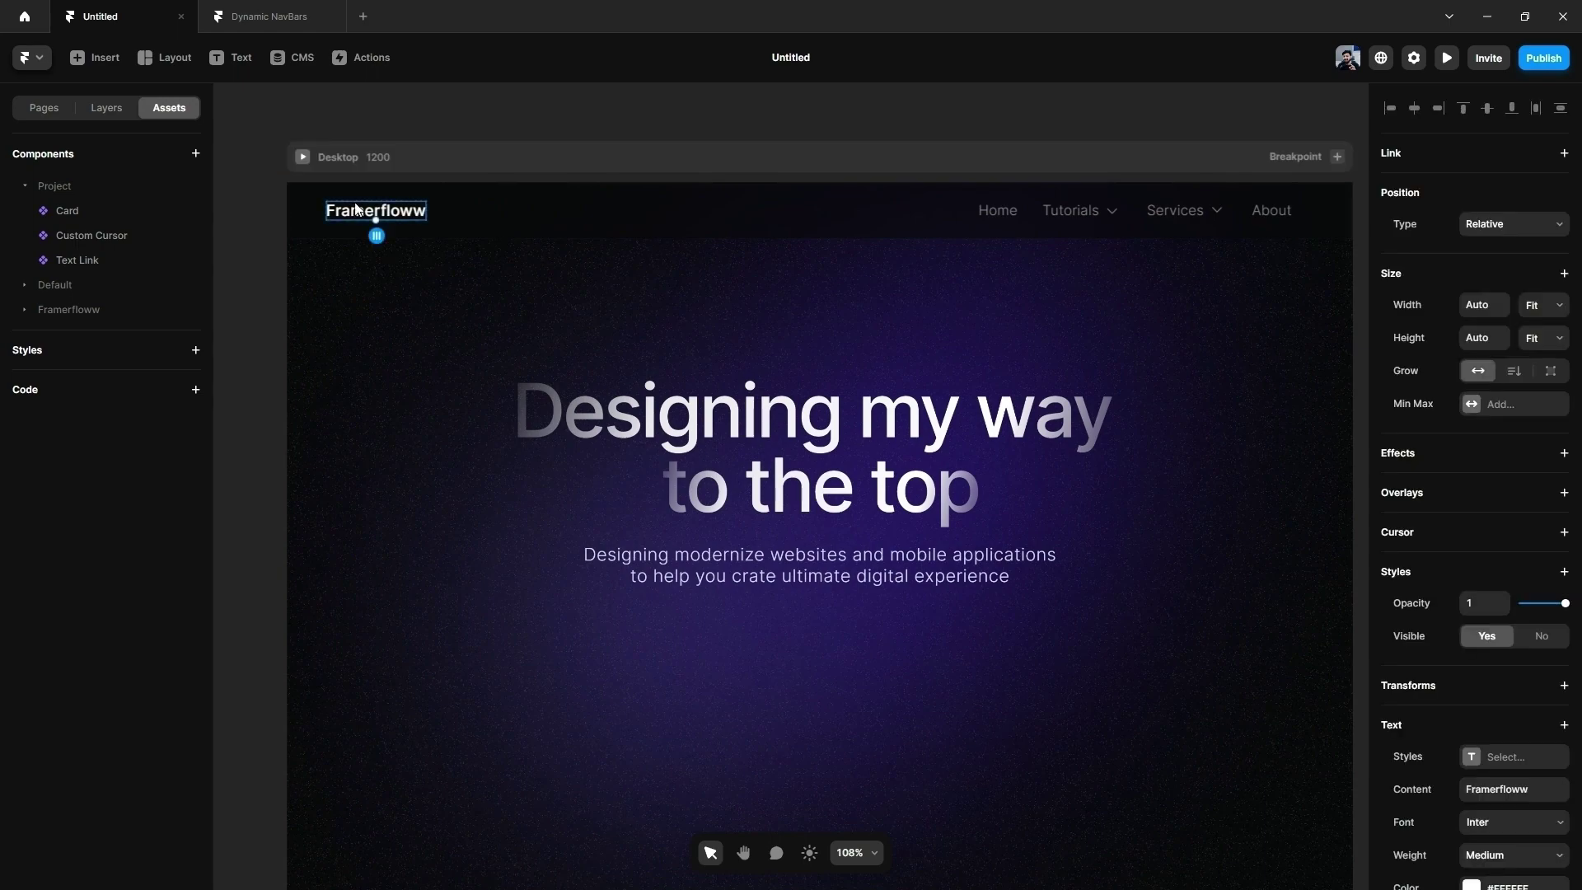
pyautogui.press('Escape')
pyautogui.hotkey('ctrl', 'p')
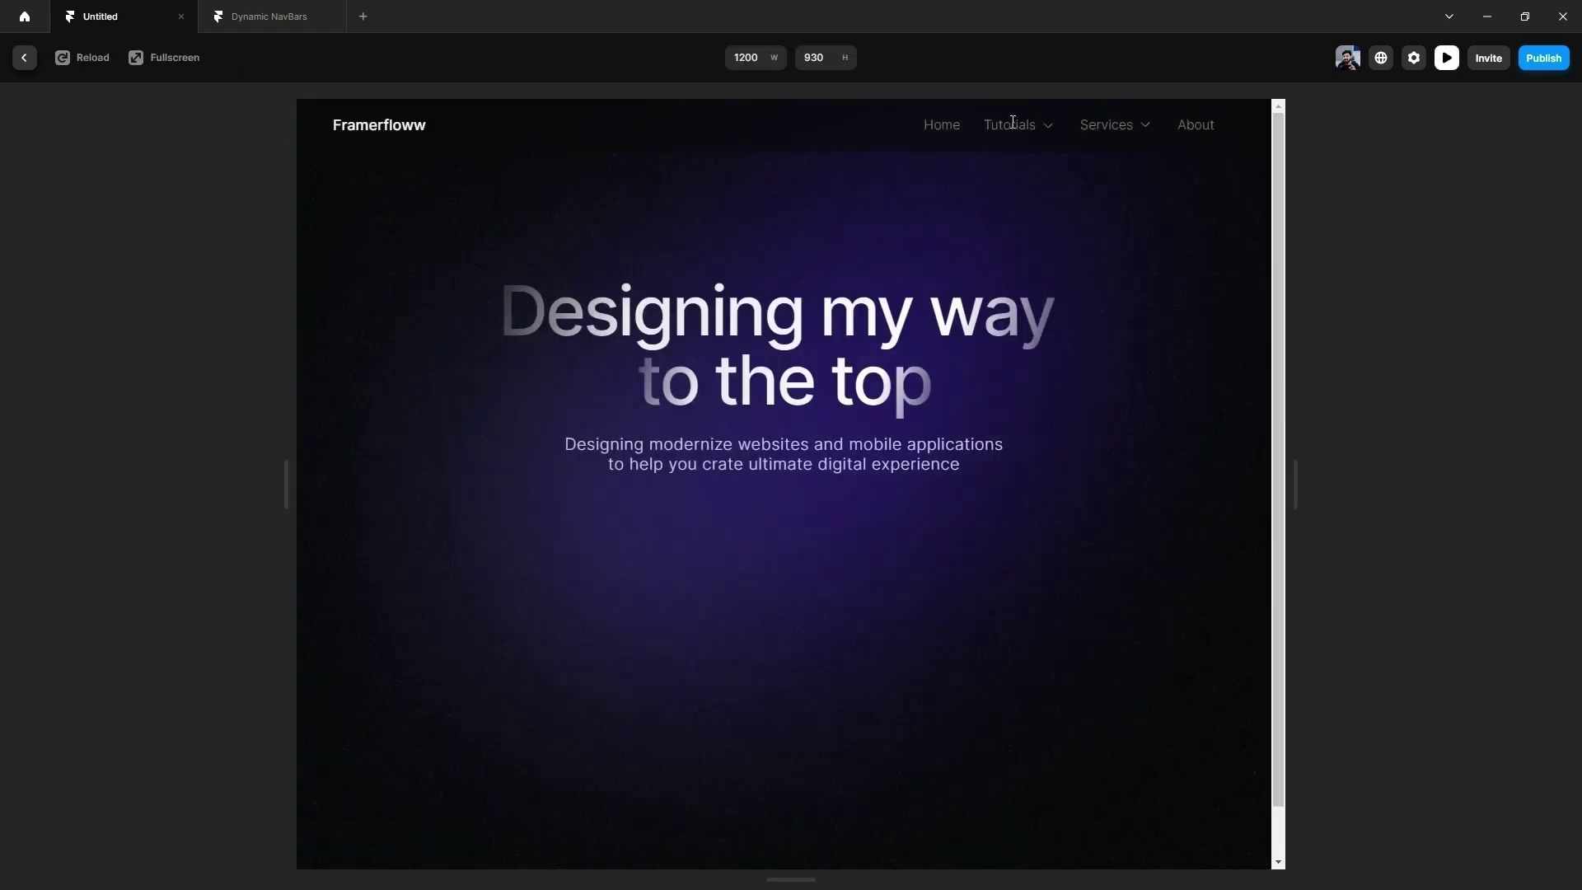
# Step: Check the Tutorials dropdown in preview, then return to the editor
pyautogui.moveTo(1012, 123)
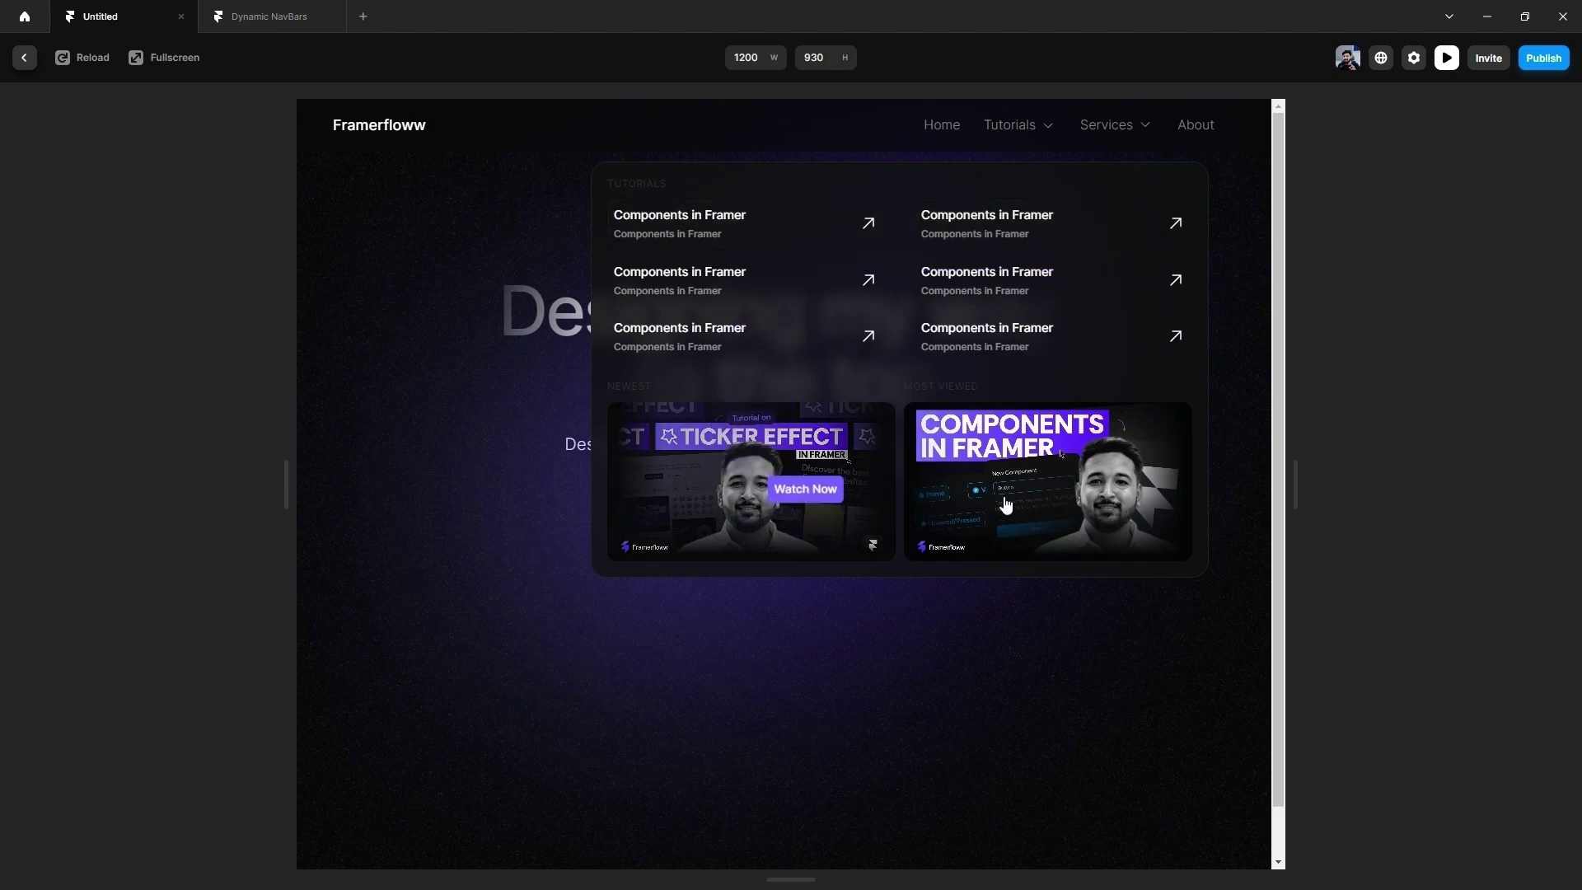
pyautogui.click(25, 59)
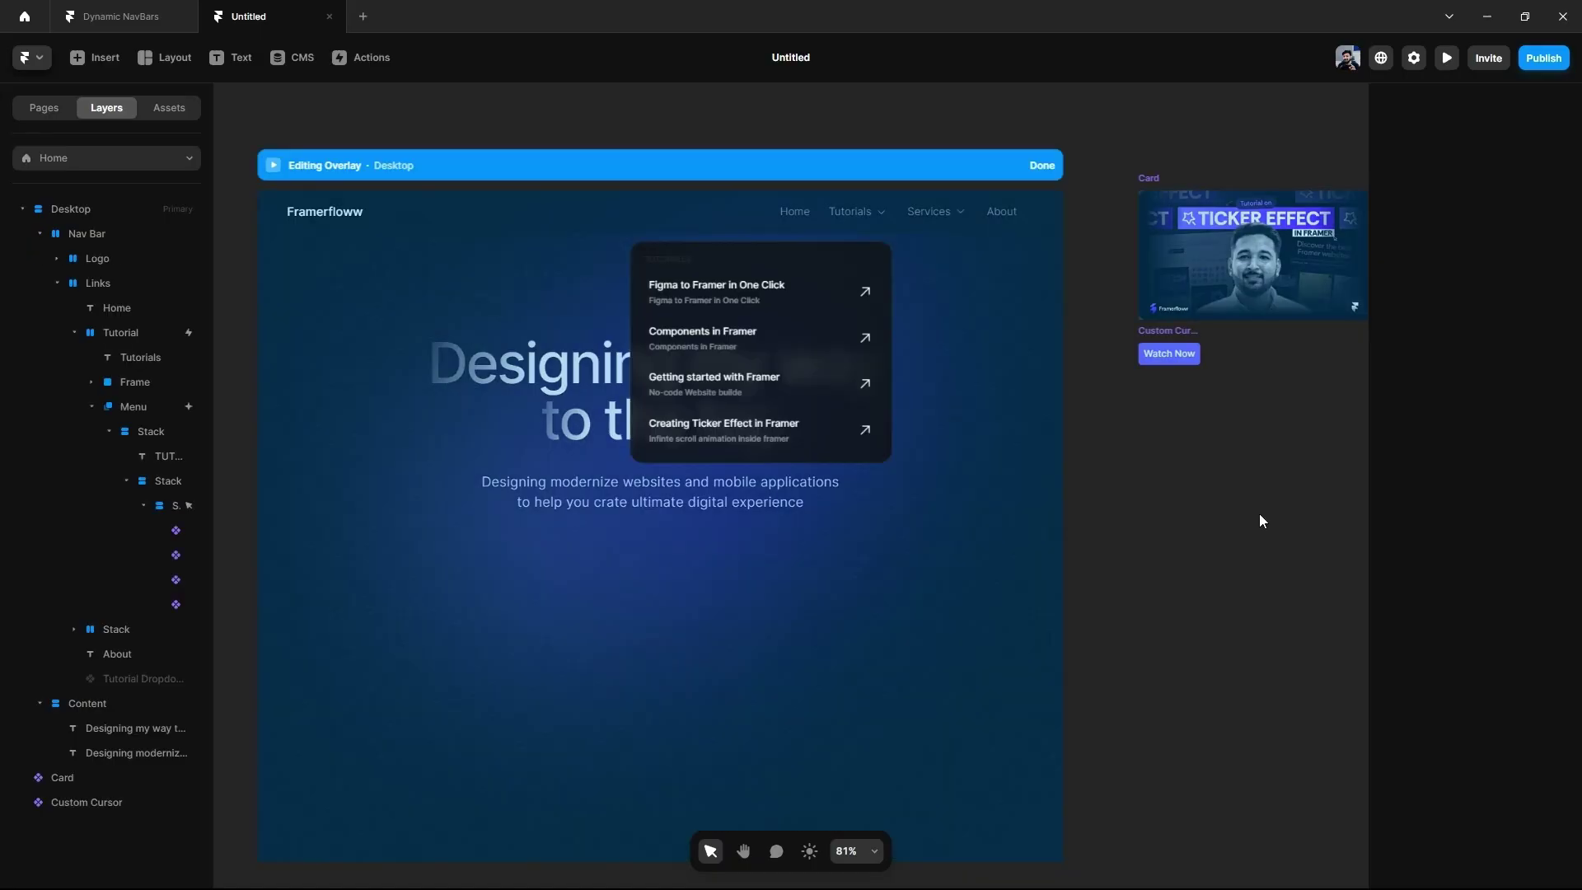
# Step: Draw a 350×440 frame right of the Card with the Framer Masterclass.png image fill, then choose Create Component
pyautogui.press('Escape')
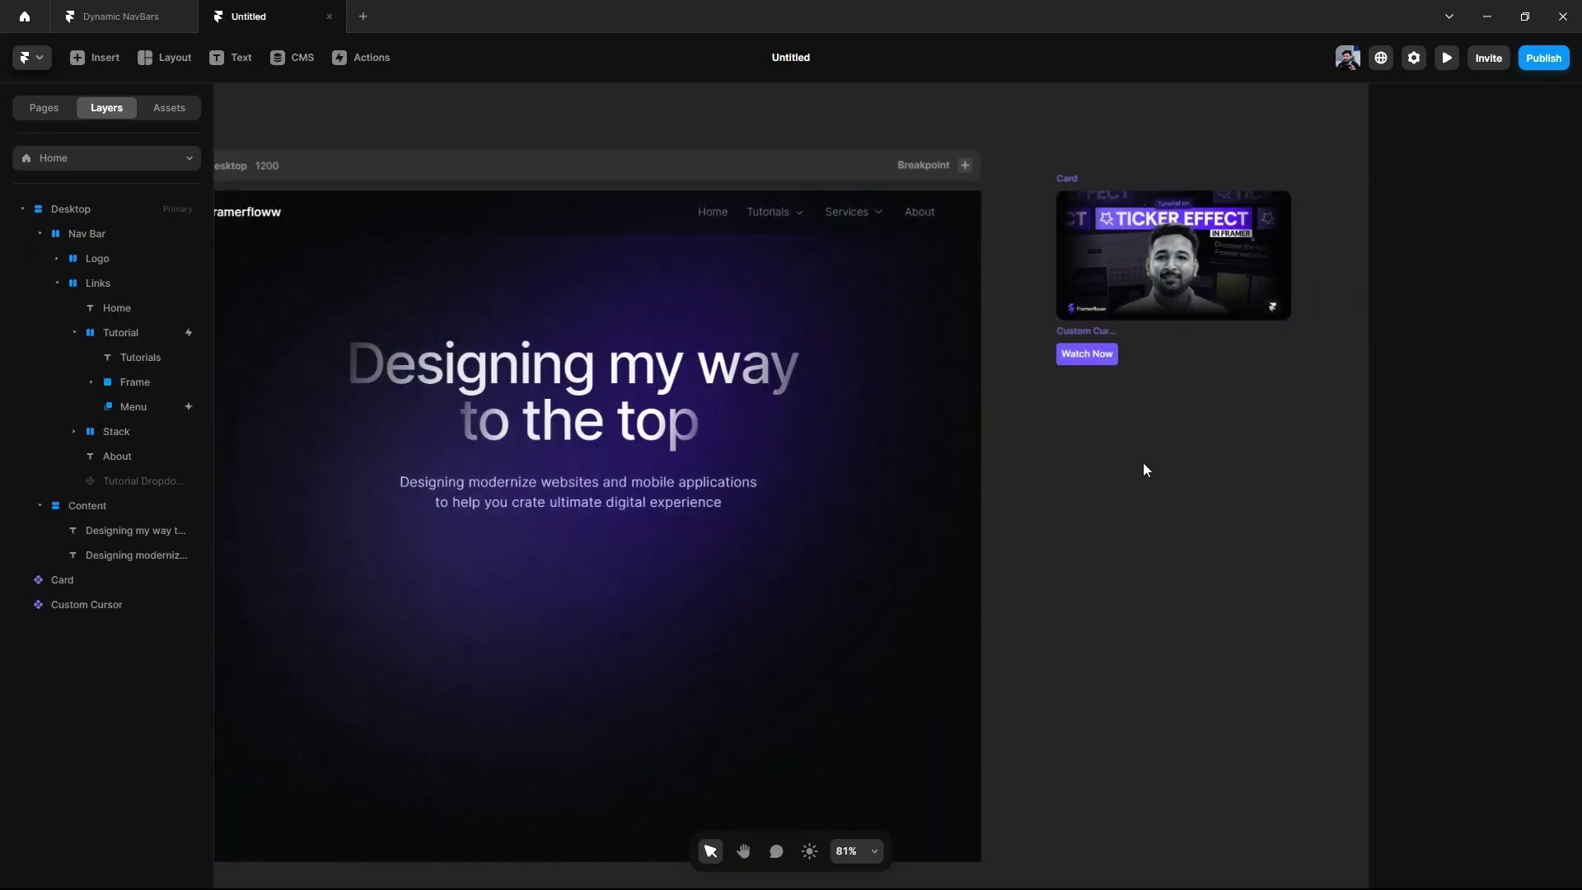
pyautogui.press('f')
pyautogui.moveTo(1056, 404); pyautogui.dragTo(1290, 699)
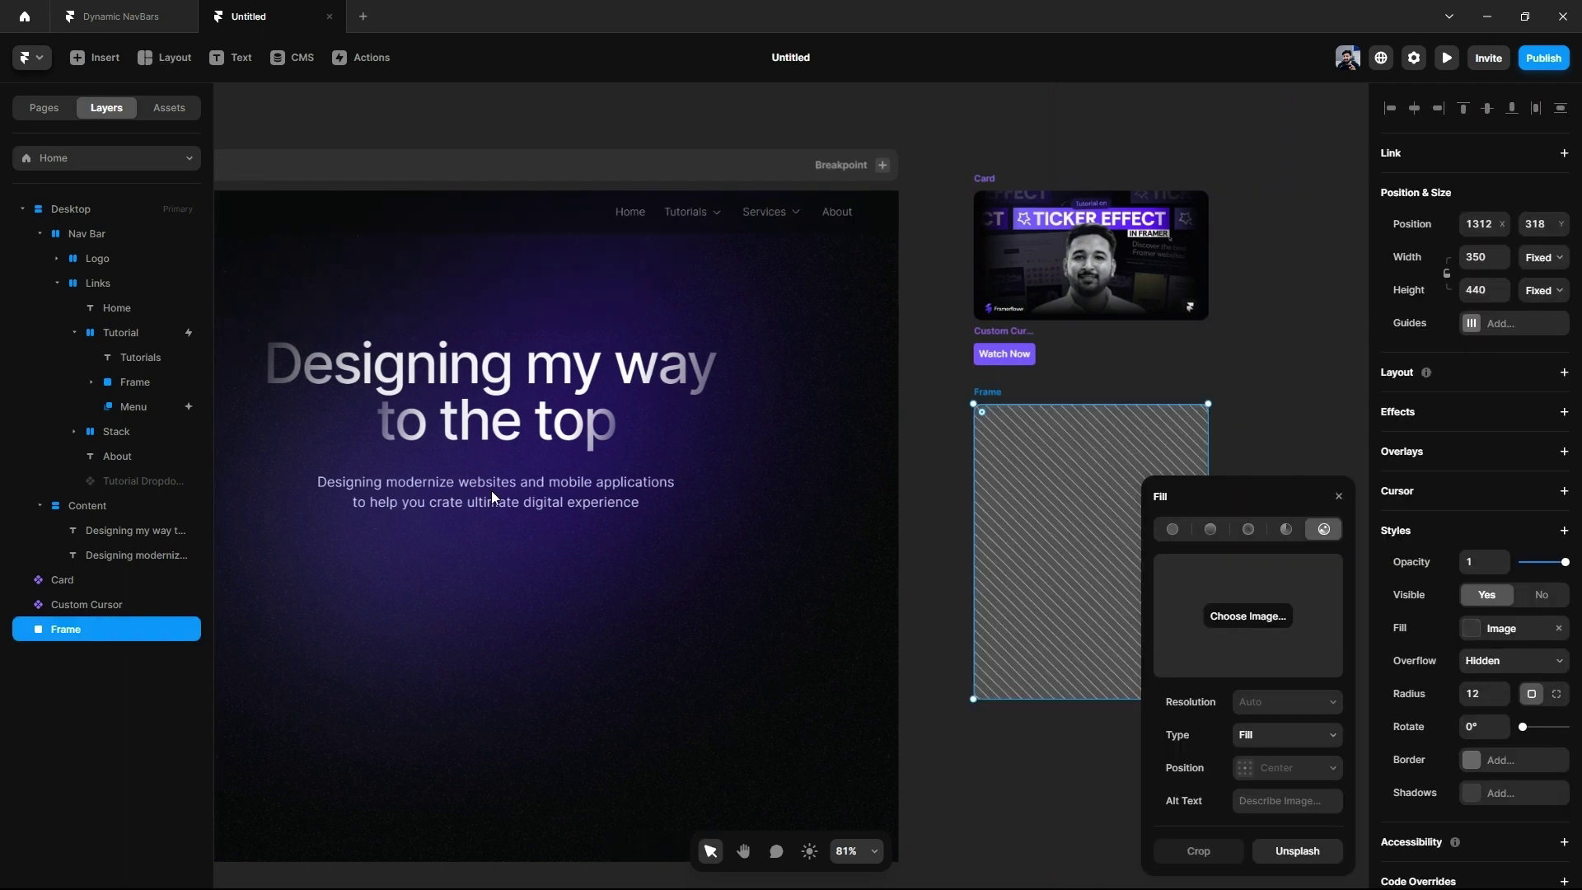
pyautogui.hscroll(2, 1279, 421)
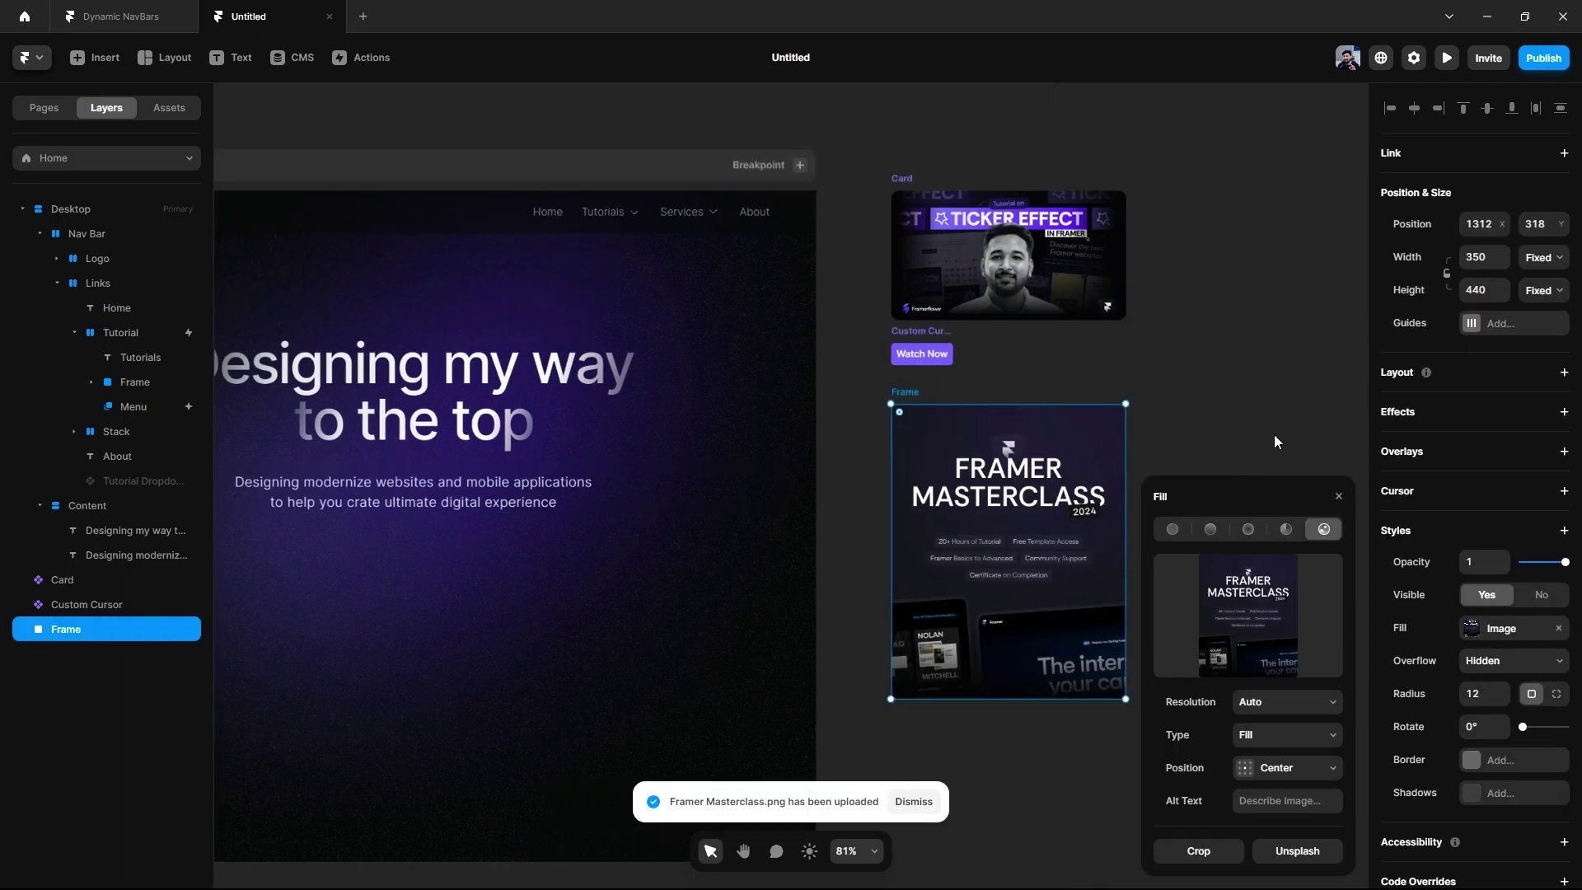
pyautogui.click(1275, 441)
pyautogui.hscroll(-2, 1253, 457)
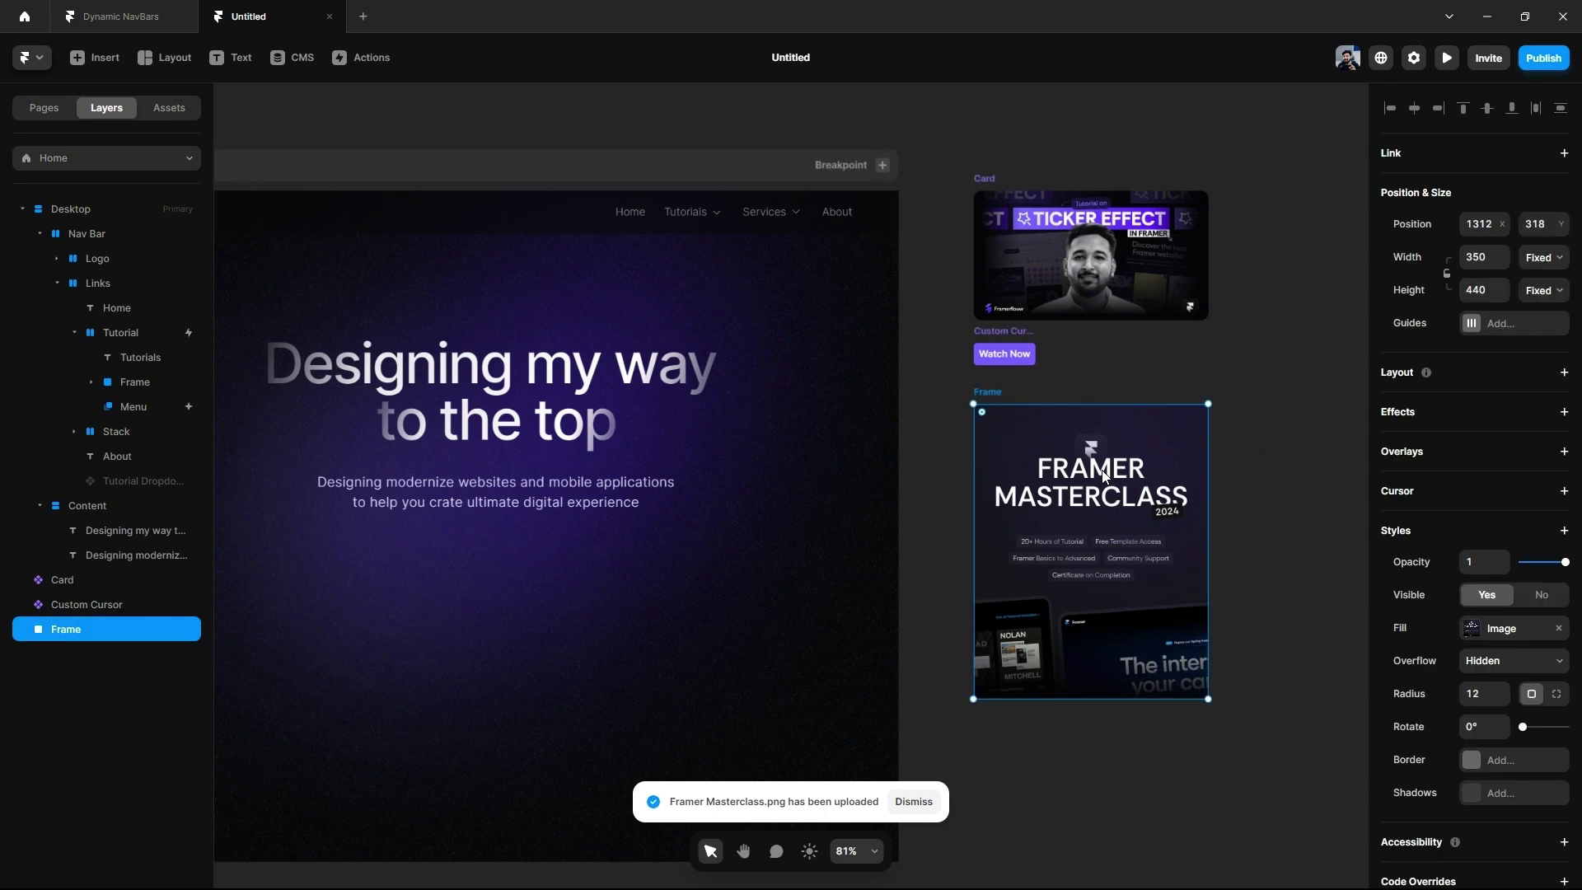
pyautogui.rightClick(1104, 475)
pyautogui.click(1162, 466)
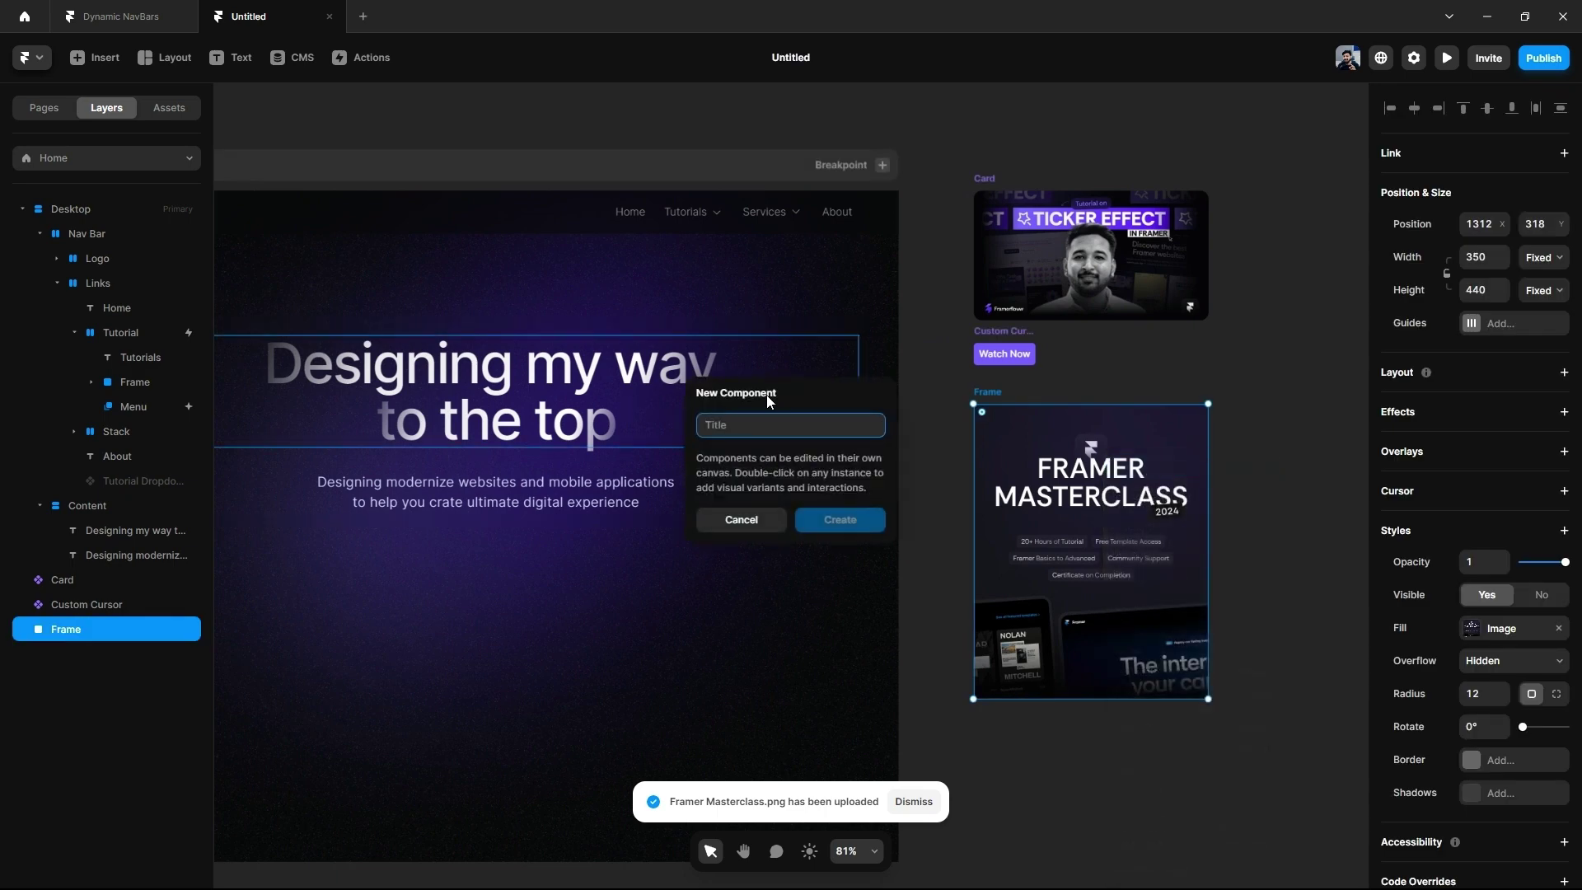
# Step: Name the component Ticker Card and drag a Ticker onto its variant
pyautogui.write('Ticker Card')
pyautogui.click(878, 520)
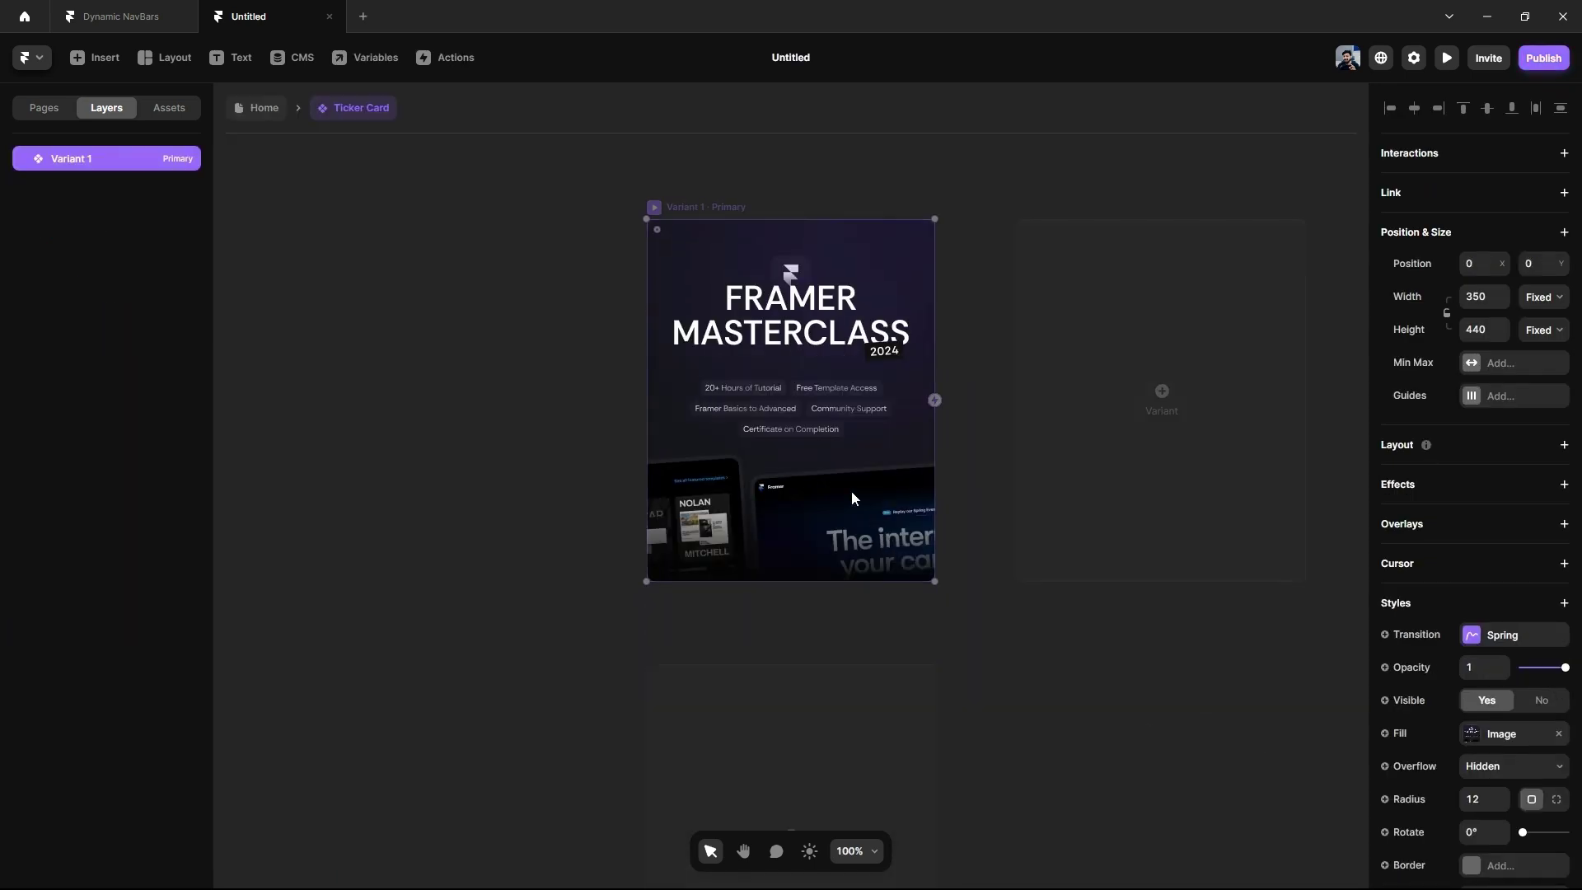
pyautogui.click(526, 475)
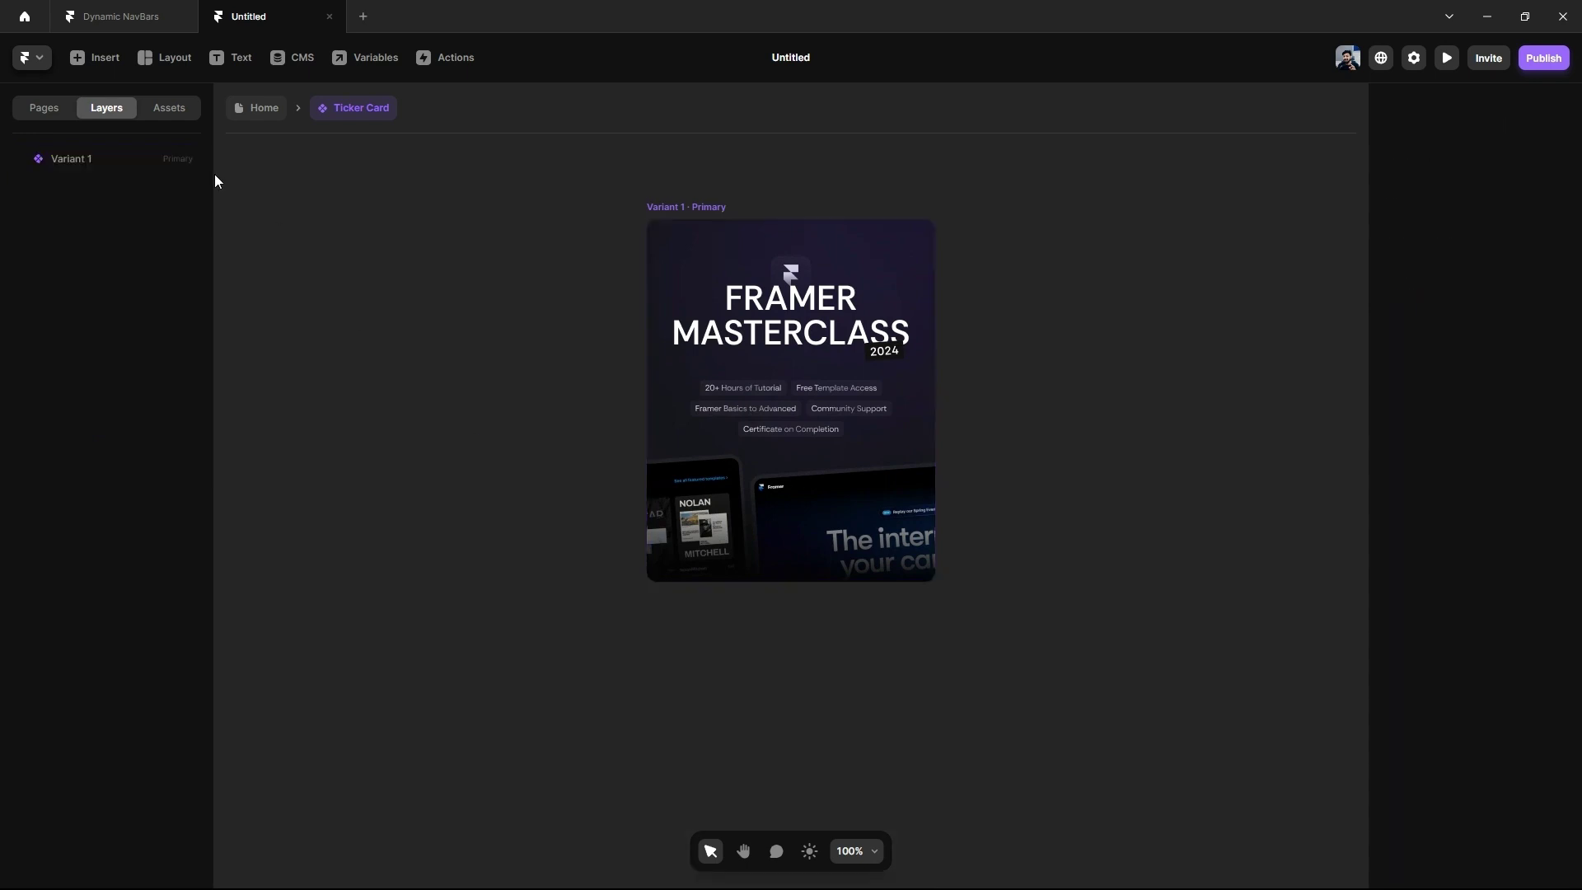
pyautogui.click(95, 56)
pyautogui.moveTo(87, 710)
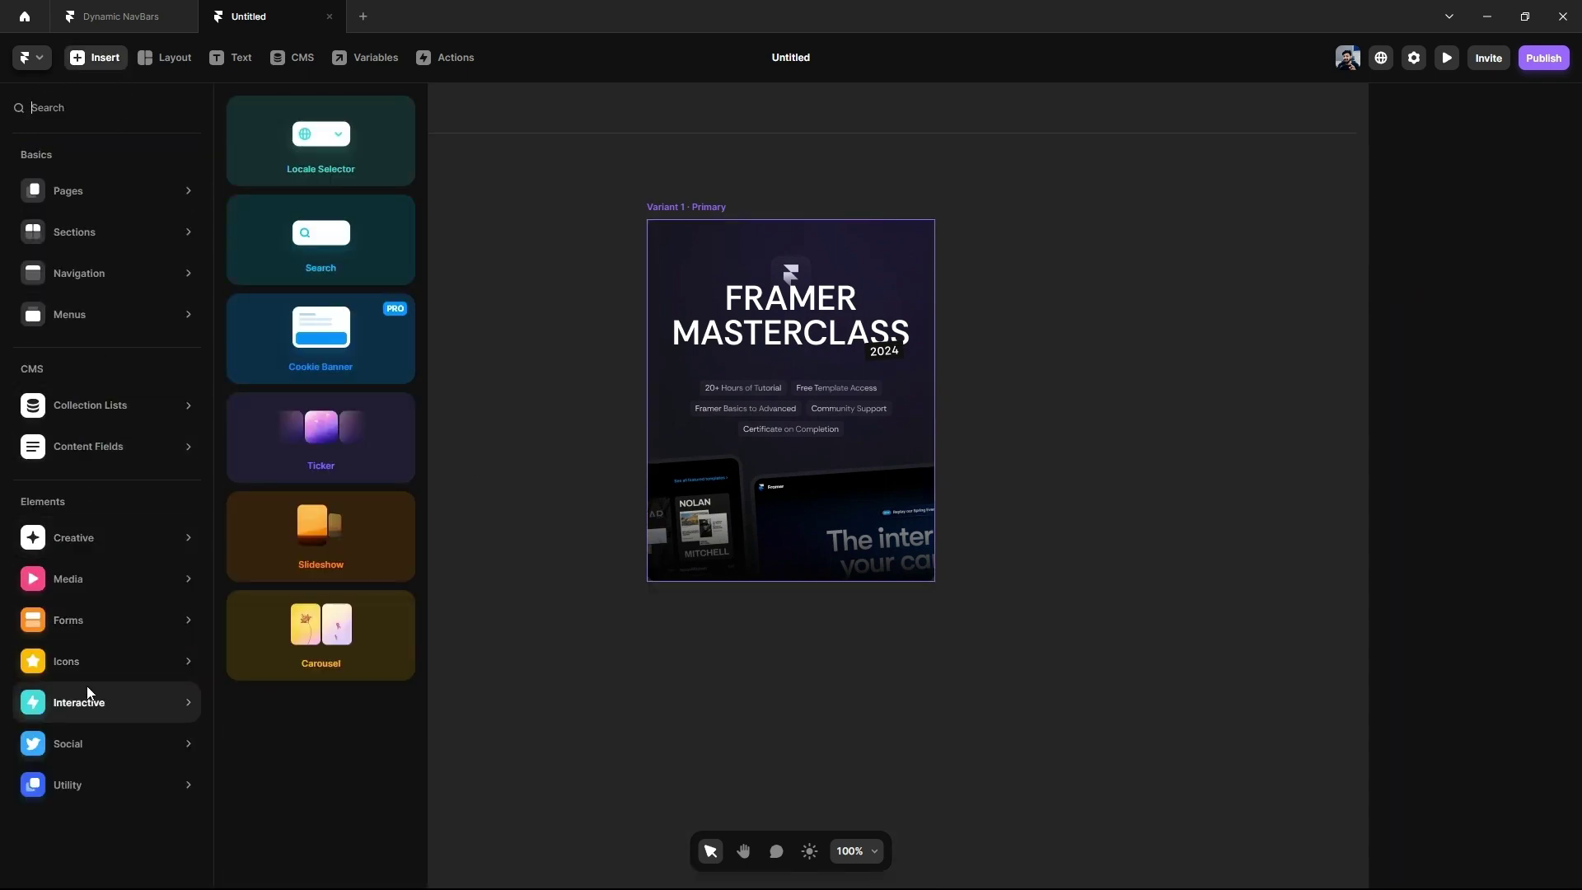
pyautogui.moveTo(350, 449); pyautogui.dragTo(797, 480)
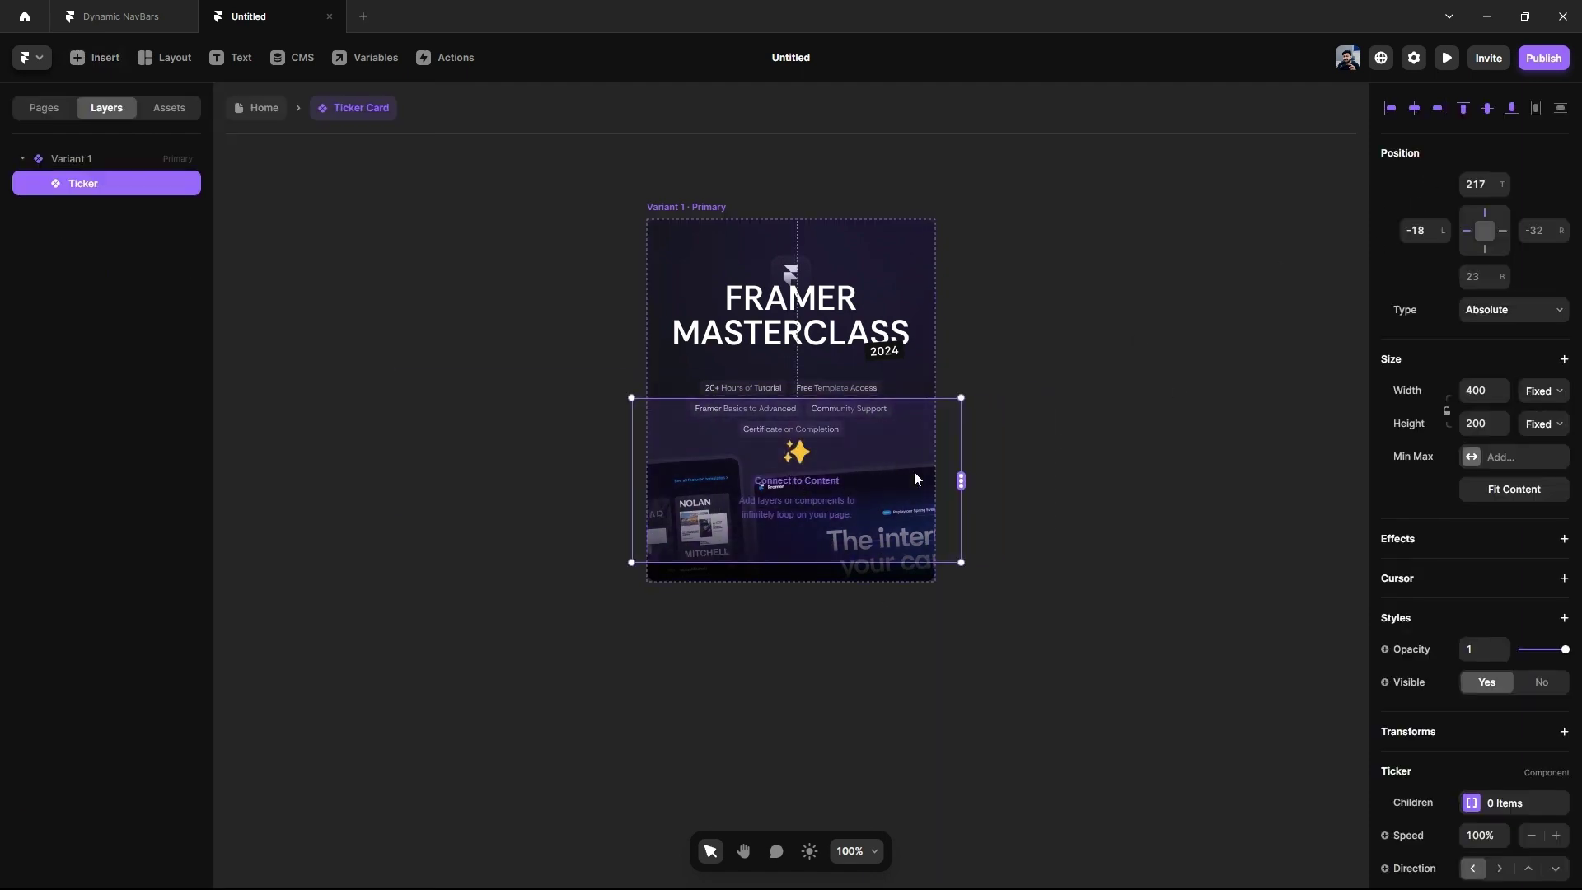
# Step: Align the ticker bottom-centre at 100% relative width and add a 50% OFF text layer
pyautogui.click(1511, 108)
pyautogui.click(1414, 108)
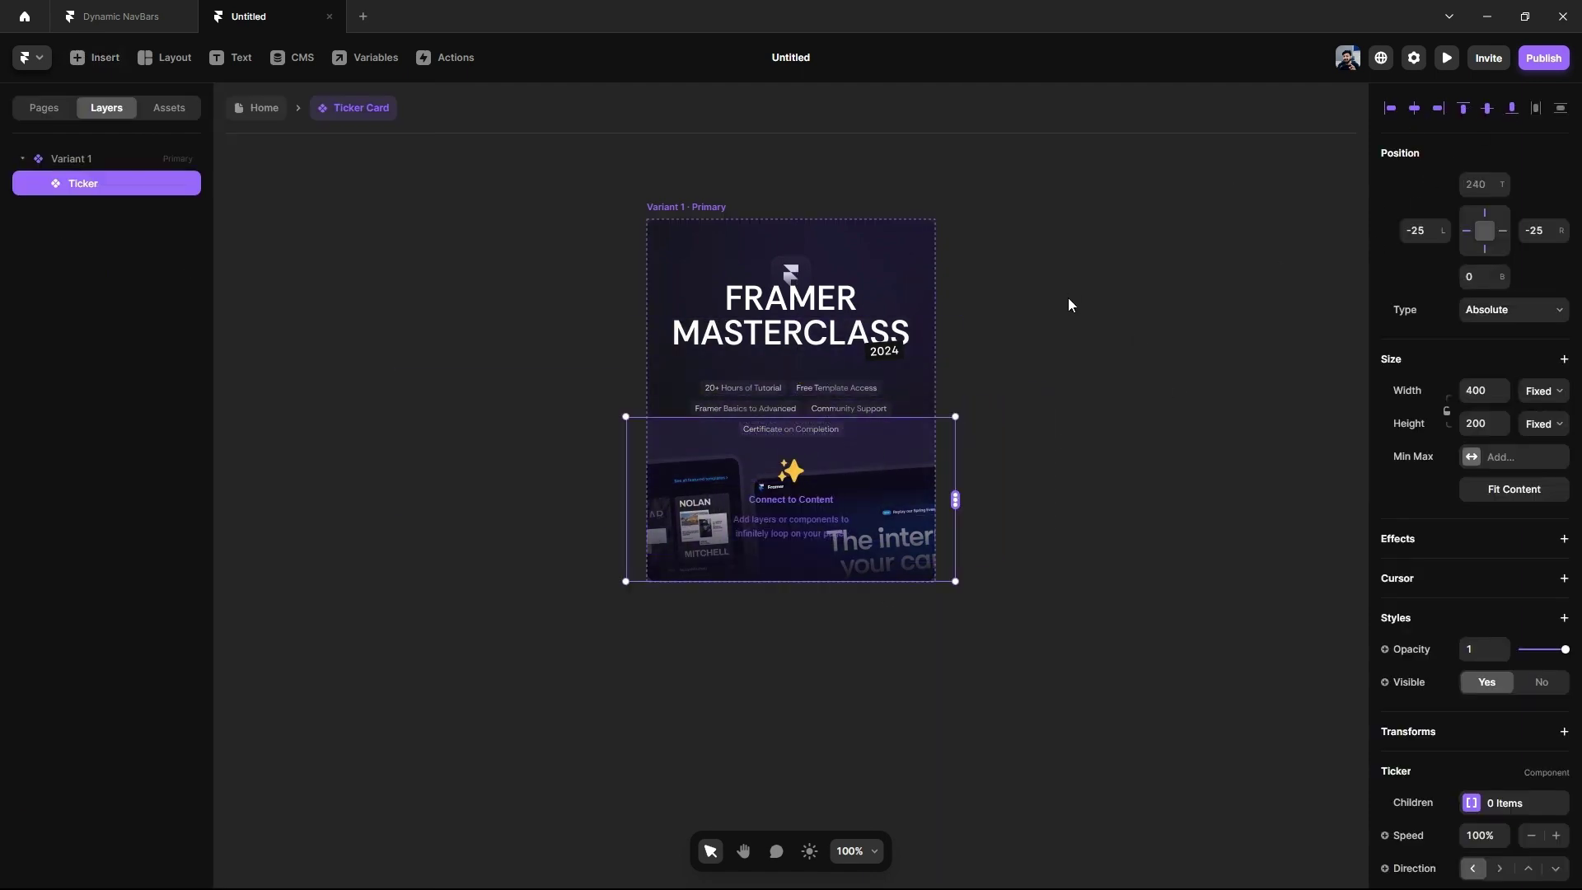
pyautogui.click(1555, 391)
pyautogui.click(1498, 422)
pyautogui.click(1479, 391)
pyautogui.write('100')
pyautogui.press('Return')
pyautogui.hscroll(-3, 1105, 445)
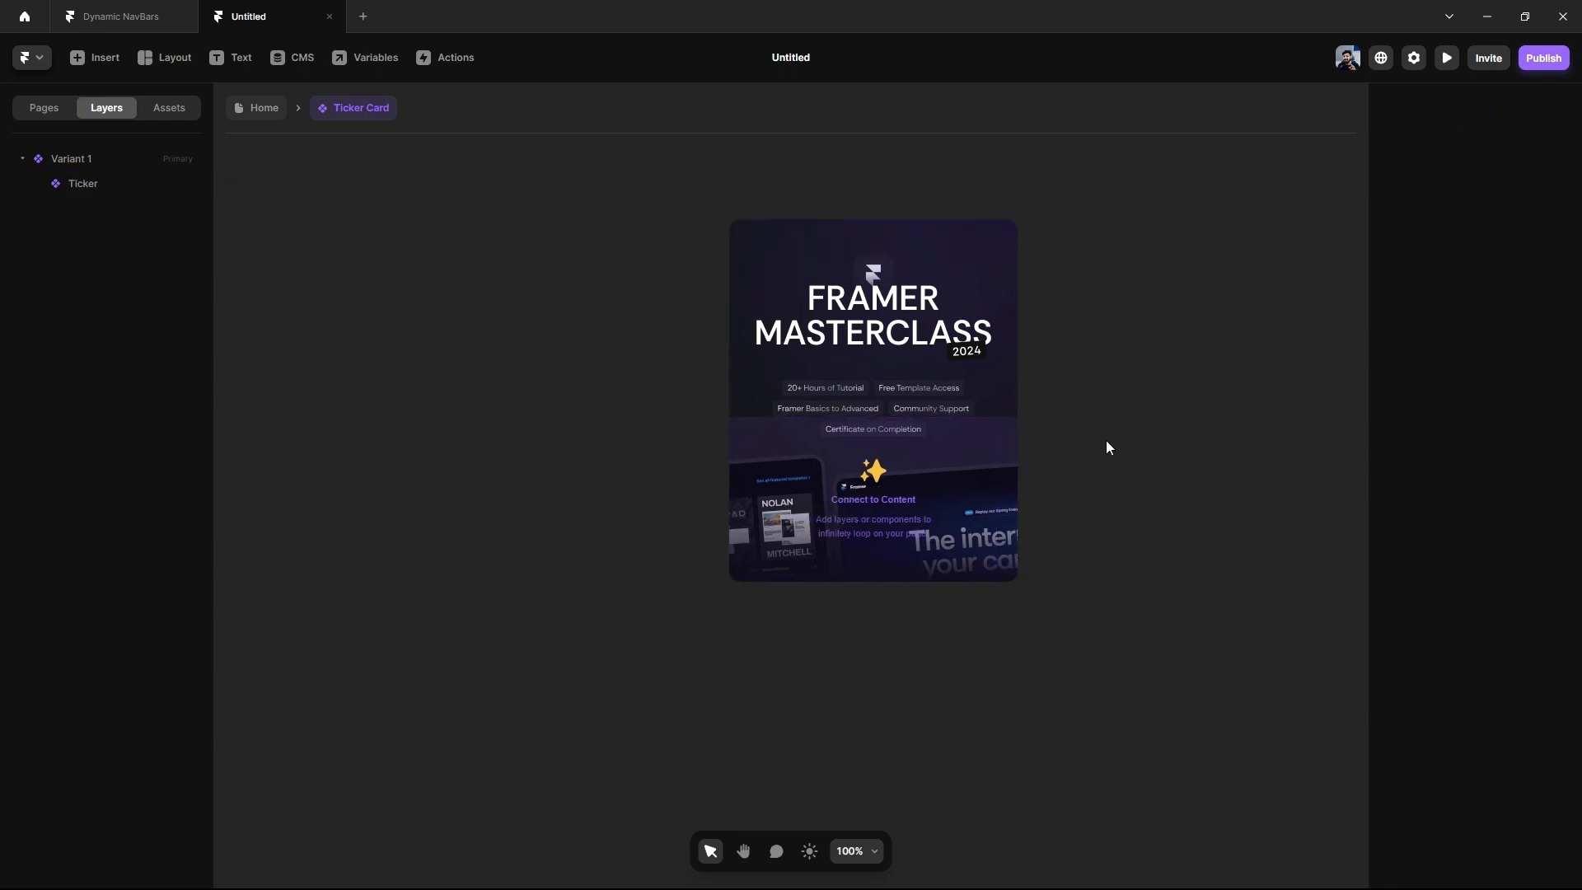
pyautogui.hotkey('ctrl', 'v')
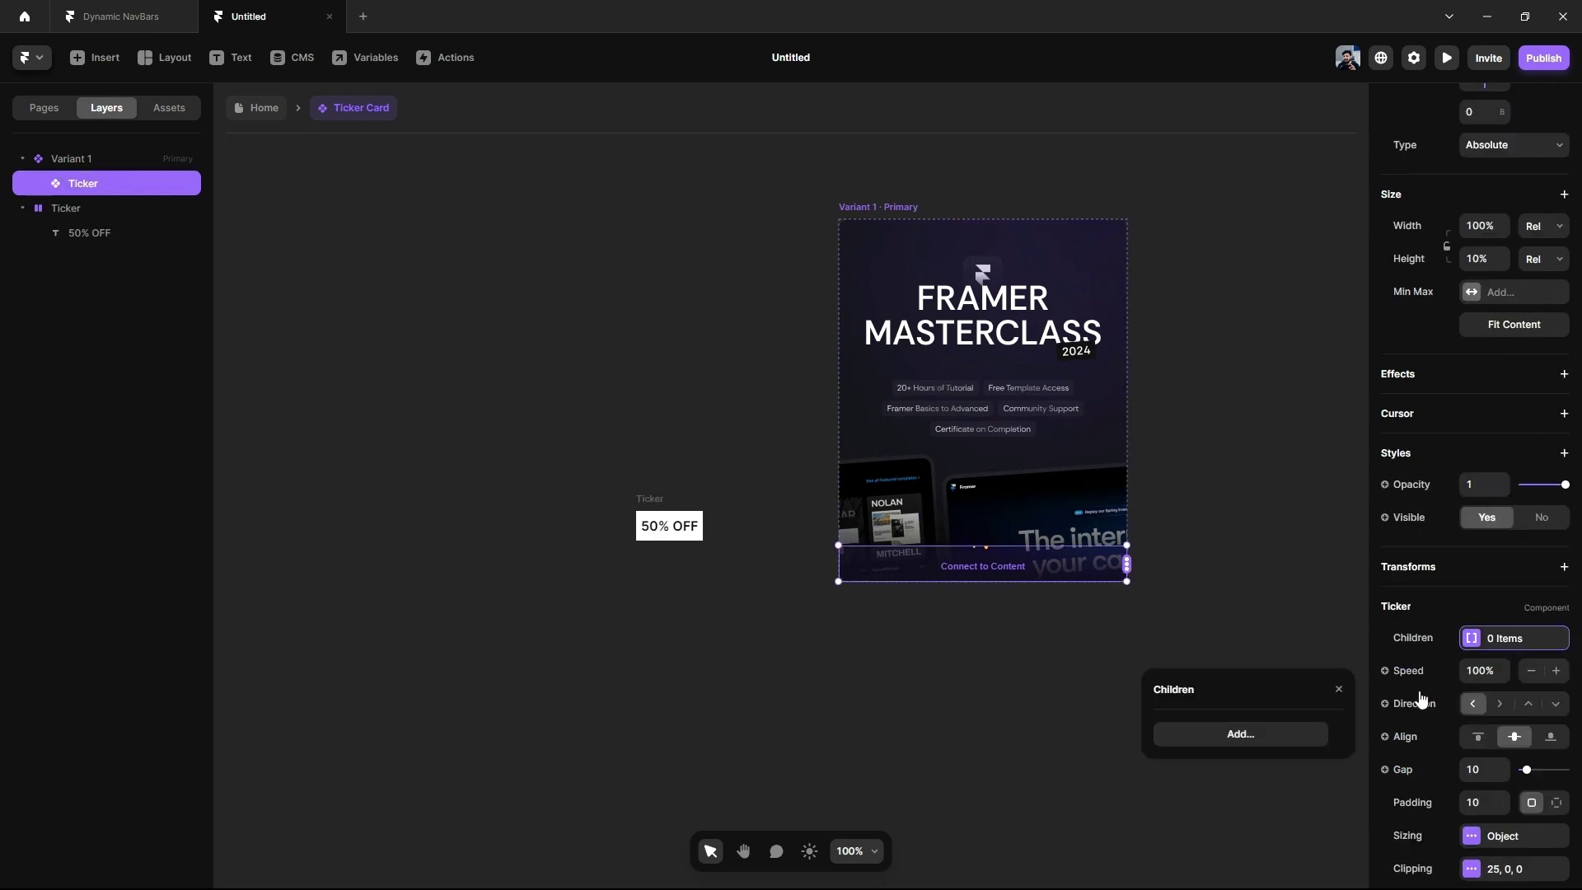
# Step: Connect 50% OFF as the ticker's scrolling item and set the item gap
pyautogui.click(1236, 730)
pyautogui.click(1236, 768)
pyautogui.click(1473, 588)
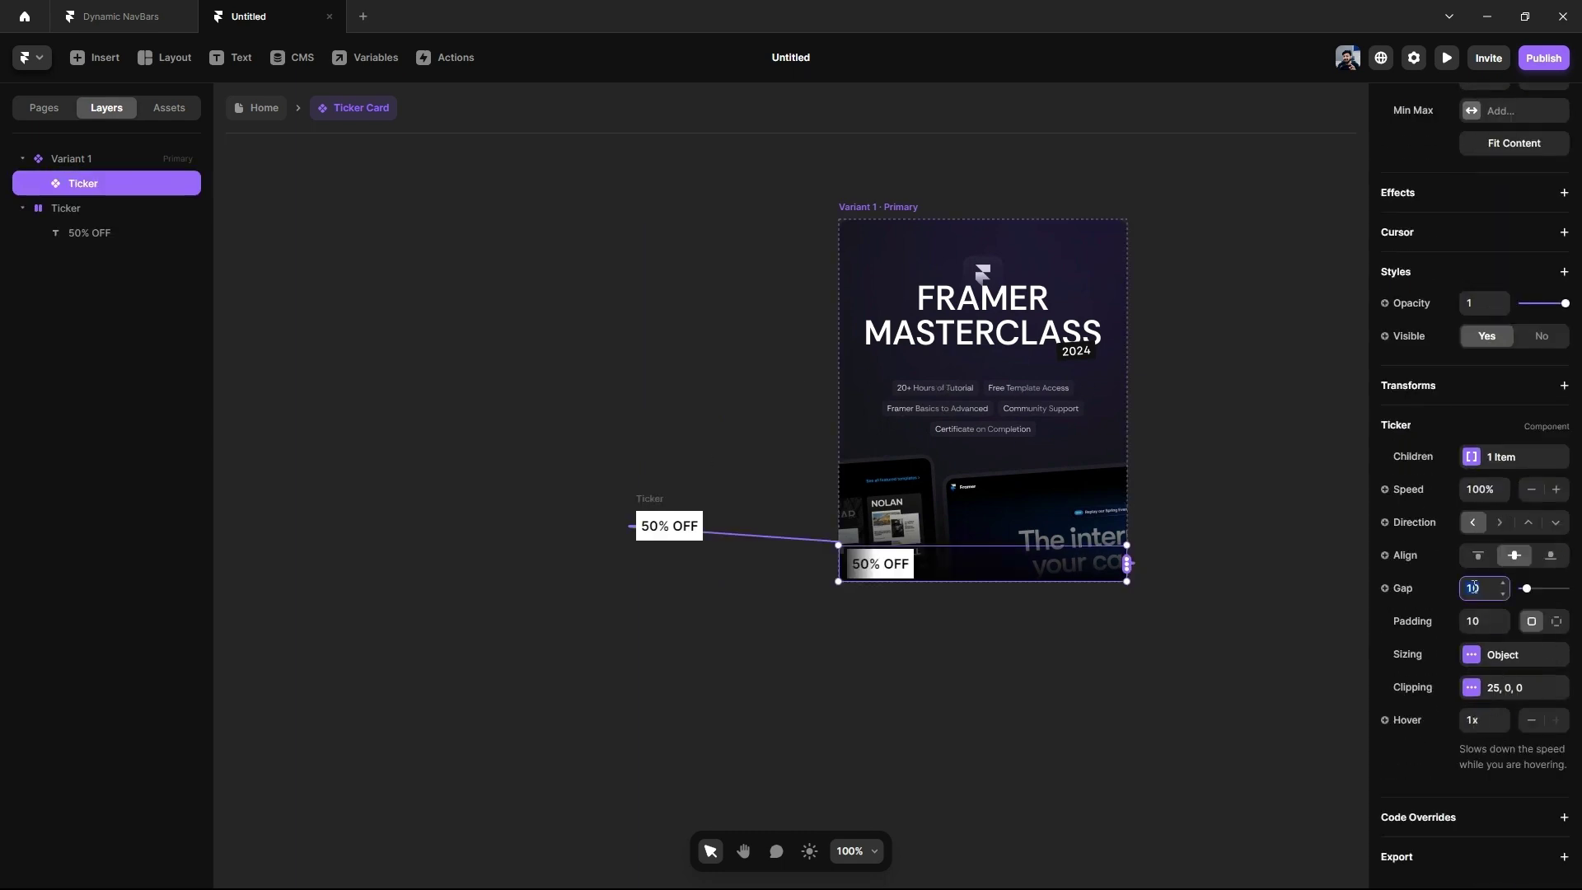
pyautogui.click(1165, 617)
pyautogui.scroll(3, 833, 350)
pyautogui.scroll(-5, 974, 539)
# Step: Add a Hover variant to the Variant 1 card and preview the ticker card
pyautogui.click(976, 461)
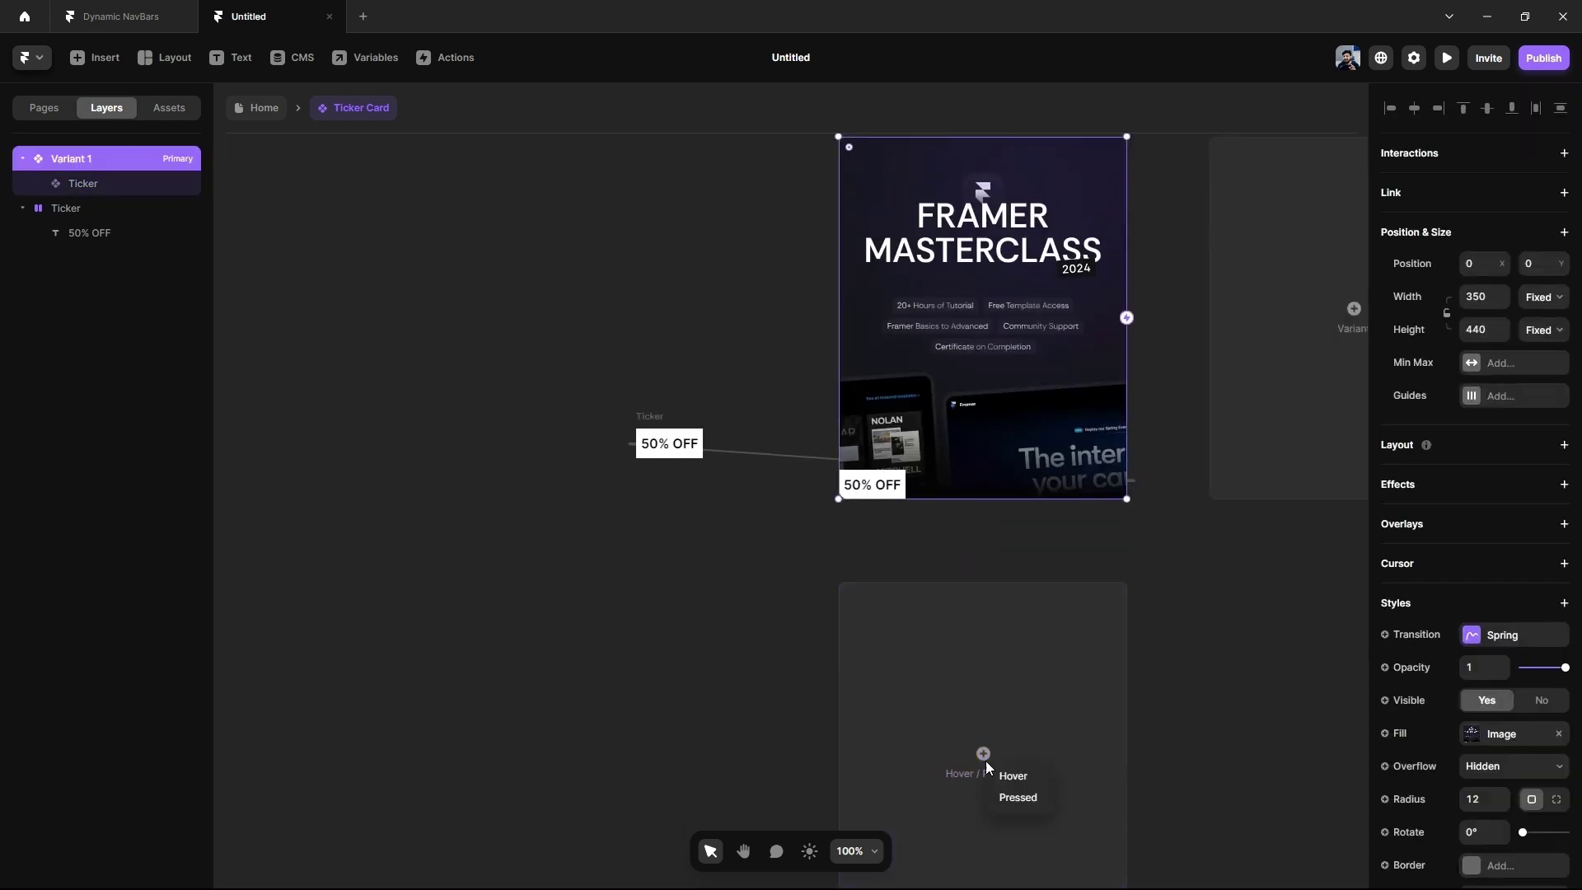
pyautogui.click(981, 752)
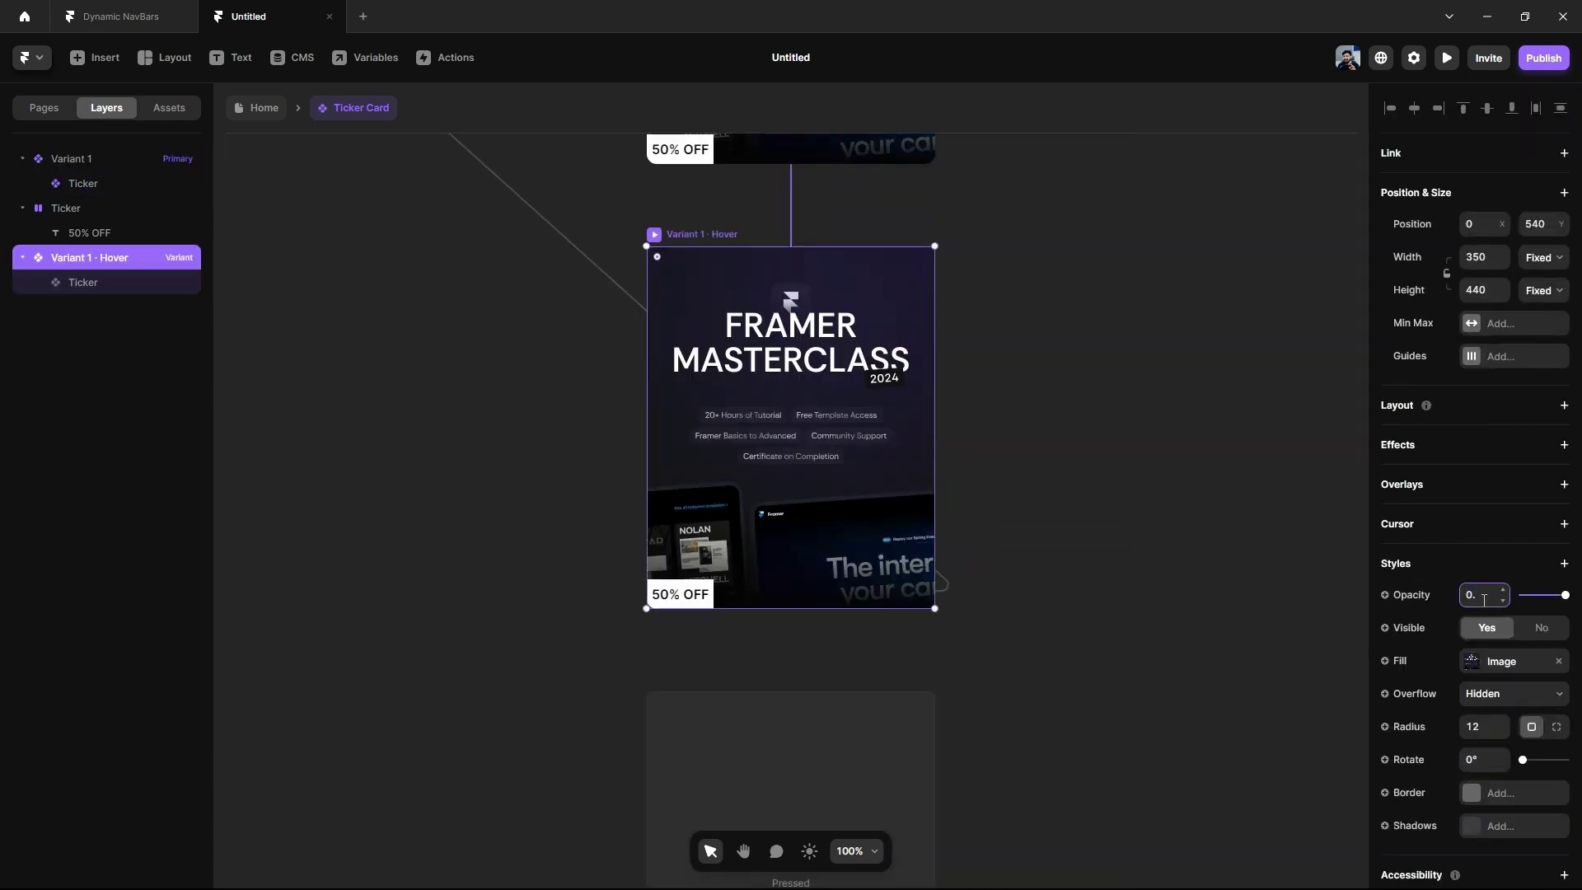
pyautogui.press('Escape')
pyautogui.scroll(5, 924, 516)
pyautogui.hotkey('ctrl', 'p')
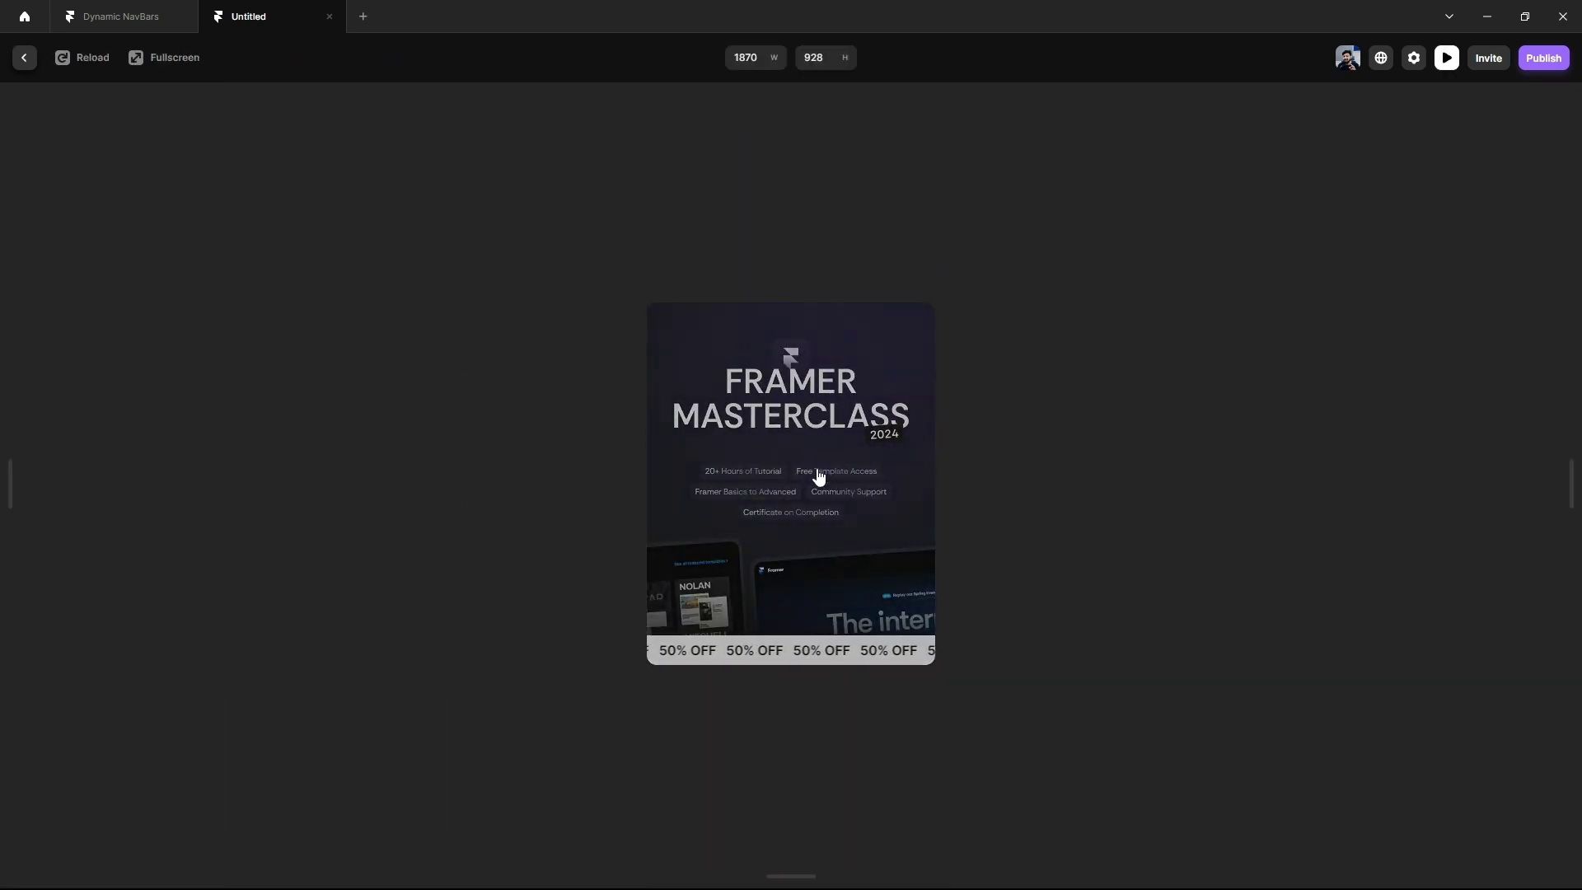
# Step: Set the Variant 1 ticker speed to 60% and verify the slower scroll in preview
pyautogui.click(25, 58)
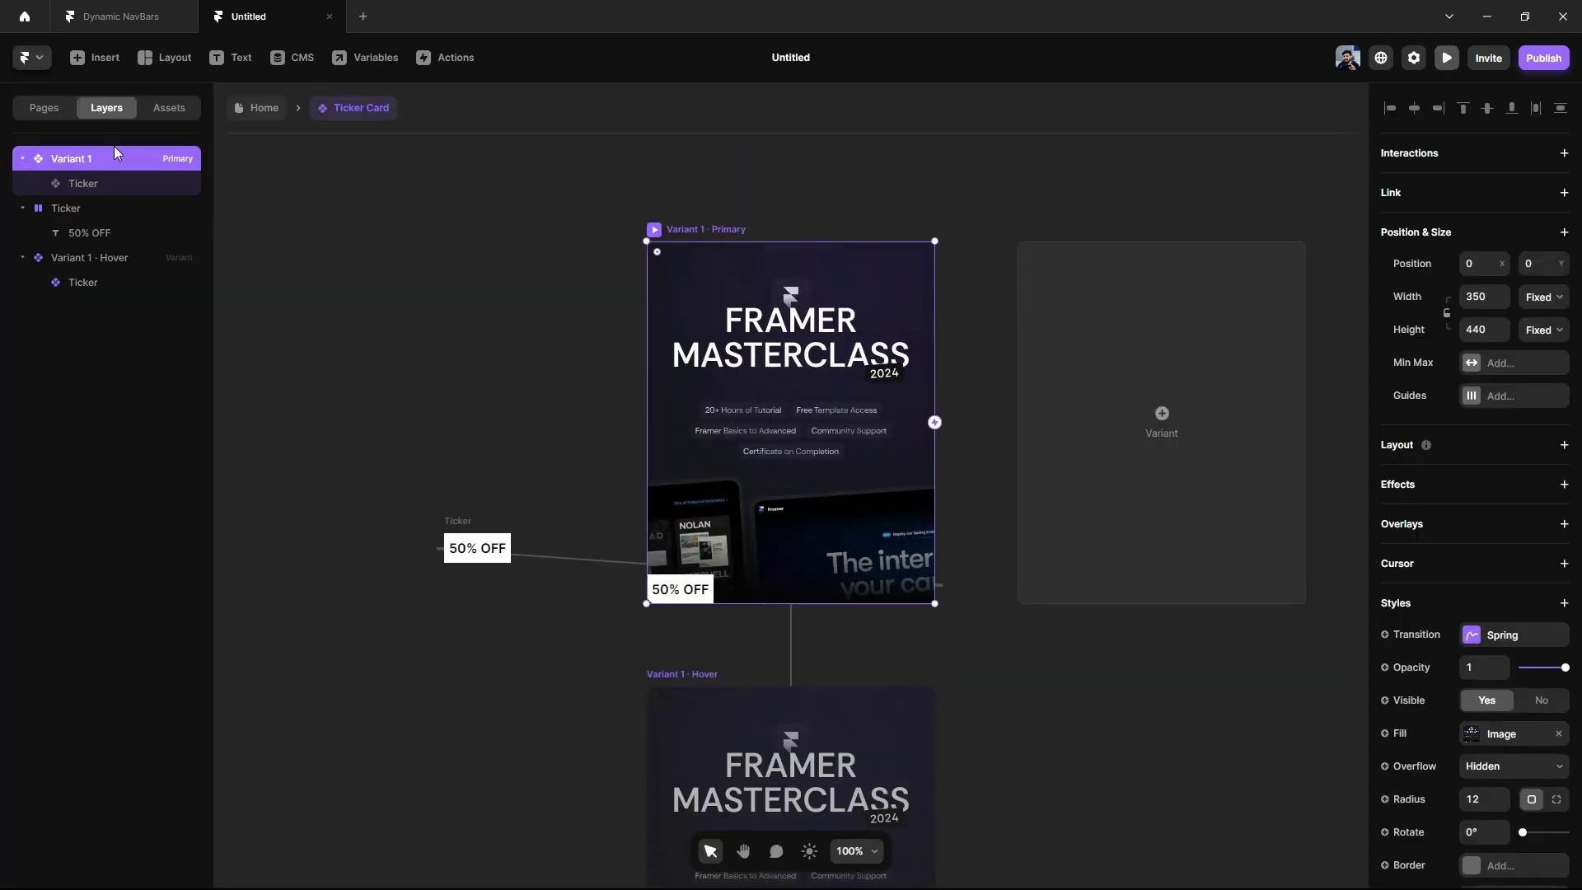
pyautogui.click(686, 599)
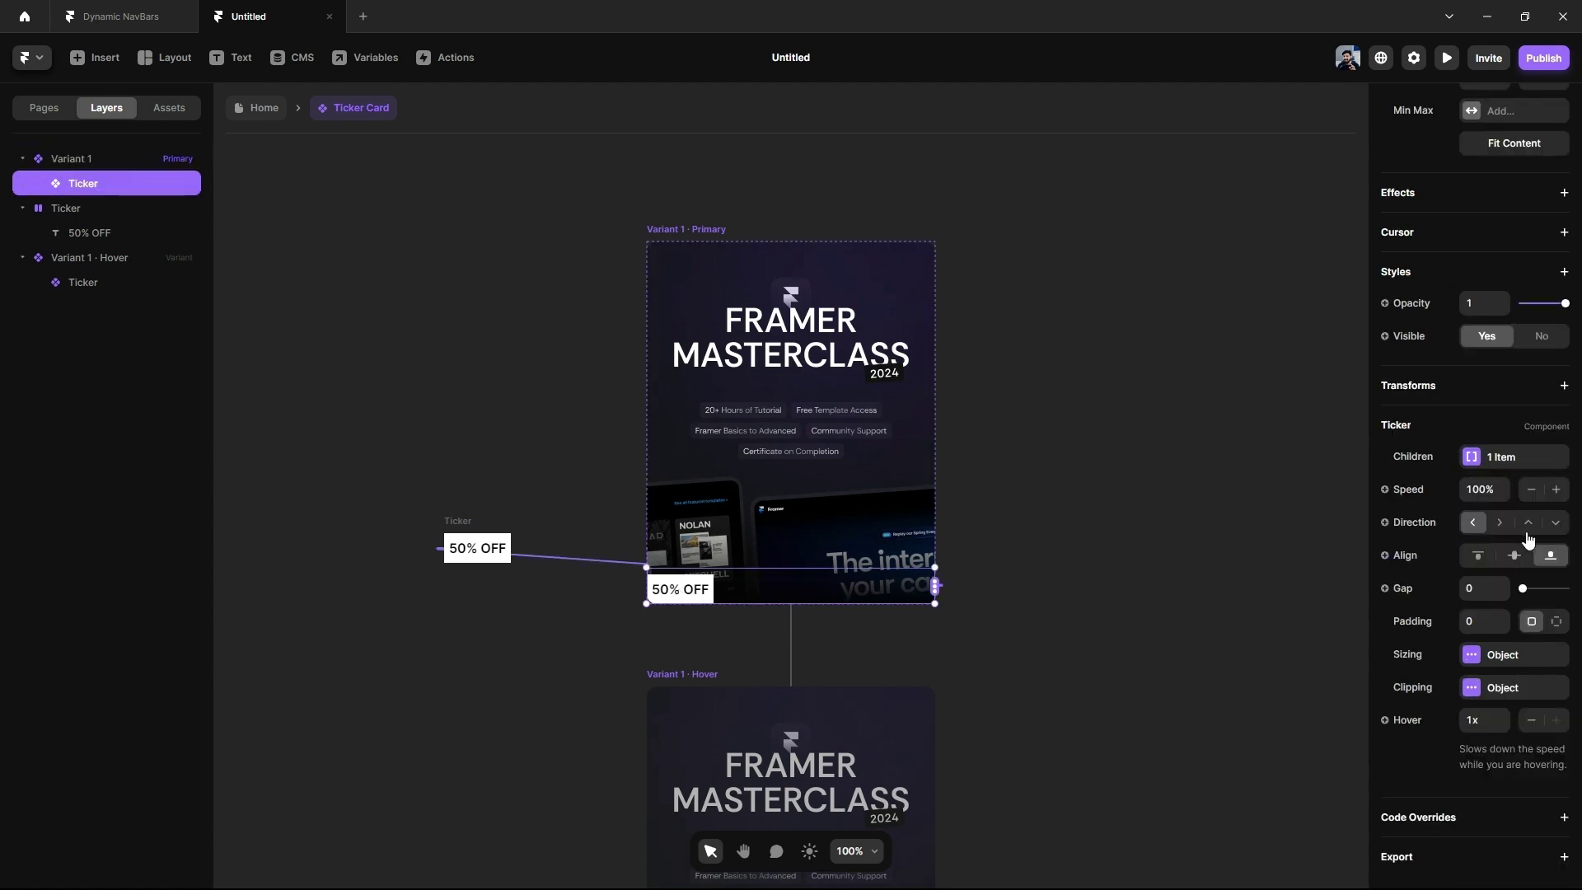
pyautogui.click(1479, 491)
pyautogui.press('Return')
pyautogui.click(1211, 499)
pyautogui.click(680, 235)
pyautogui.hotkey('ctrl', 'p')
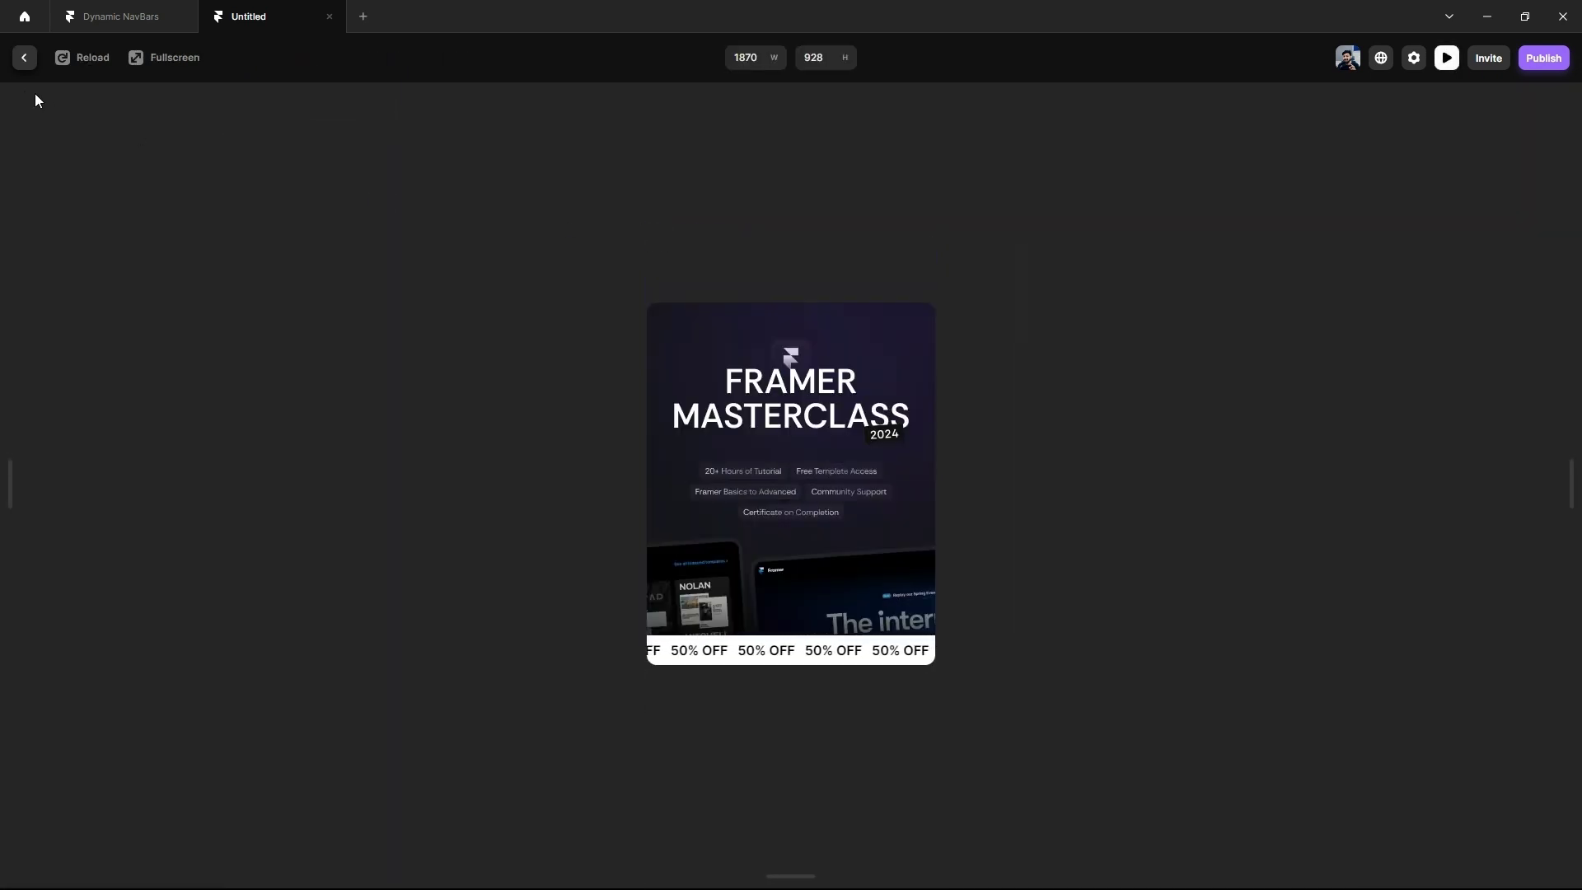
pyautogui.click(24, 58)
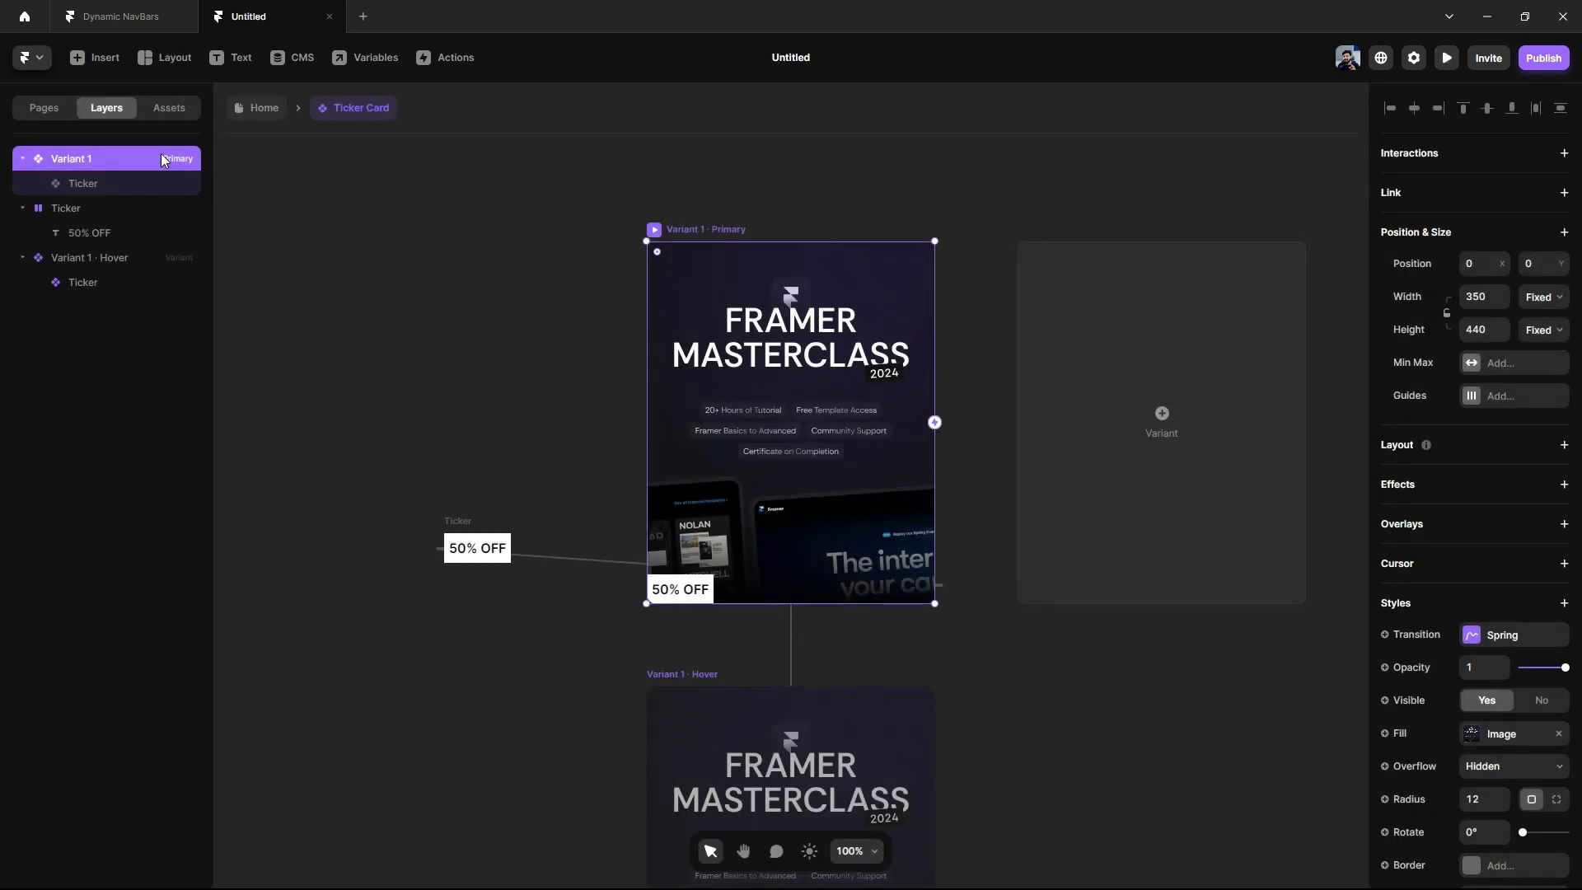
# Step: Return to the Home page and open the Tutorials dropdown menu overlay for editing
pyautogui.click(263, 111)
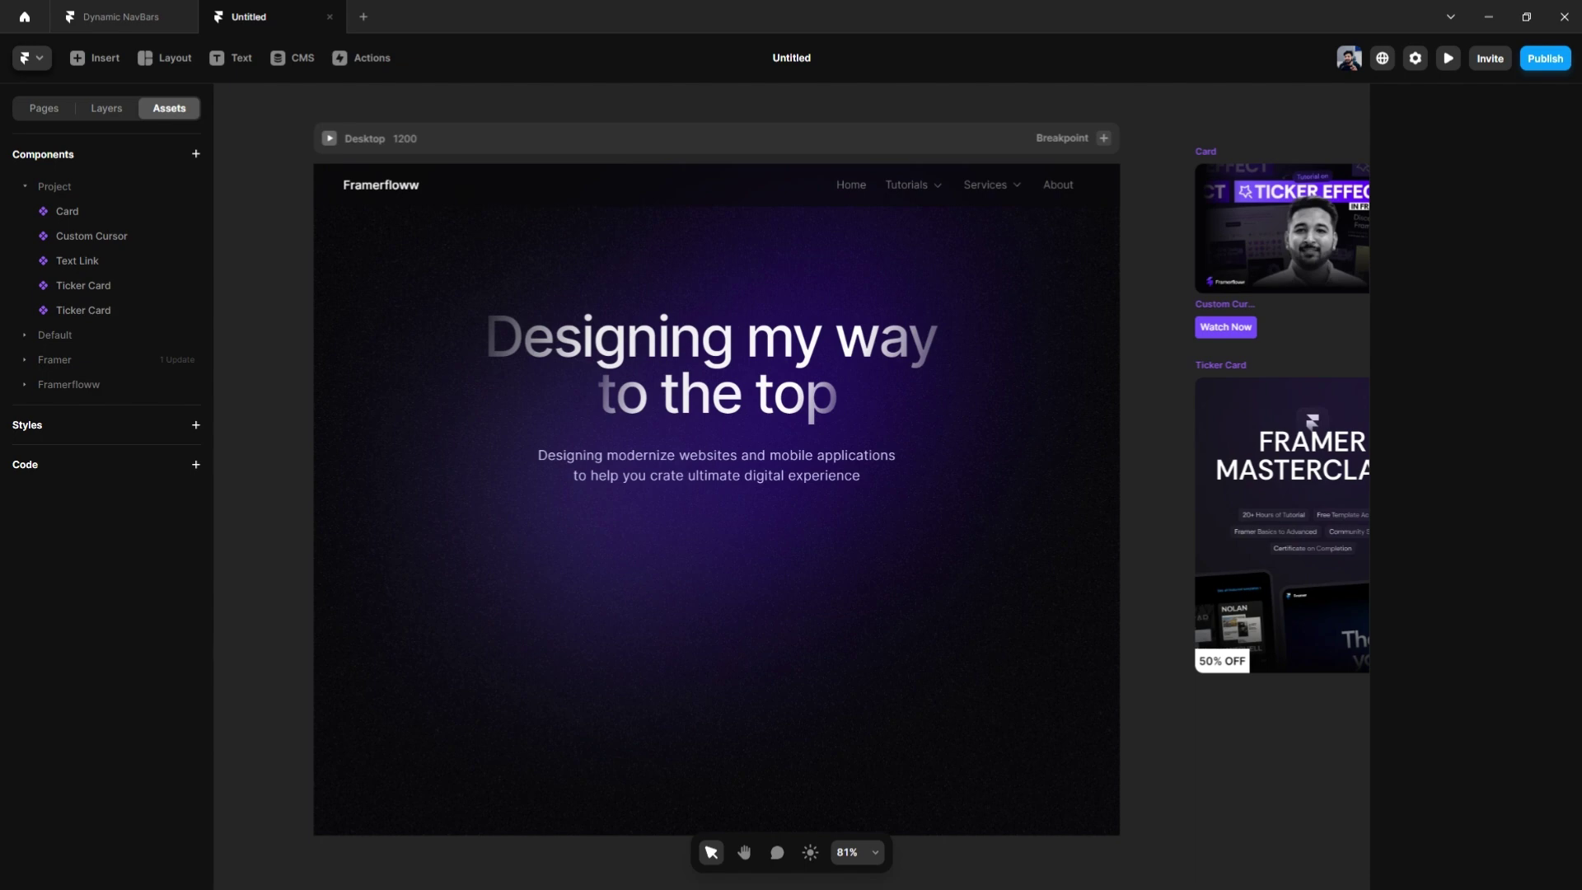
pyautogui.click(1281, 528)
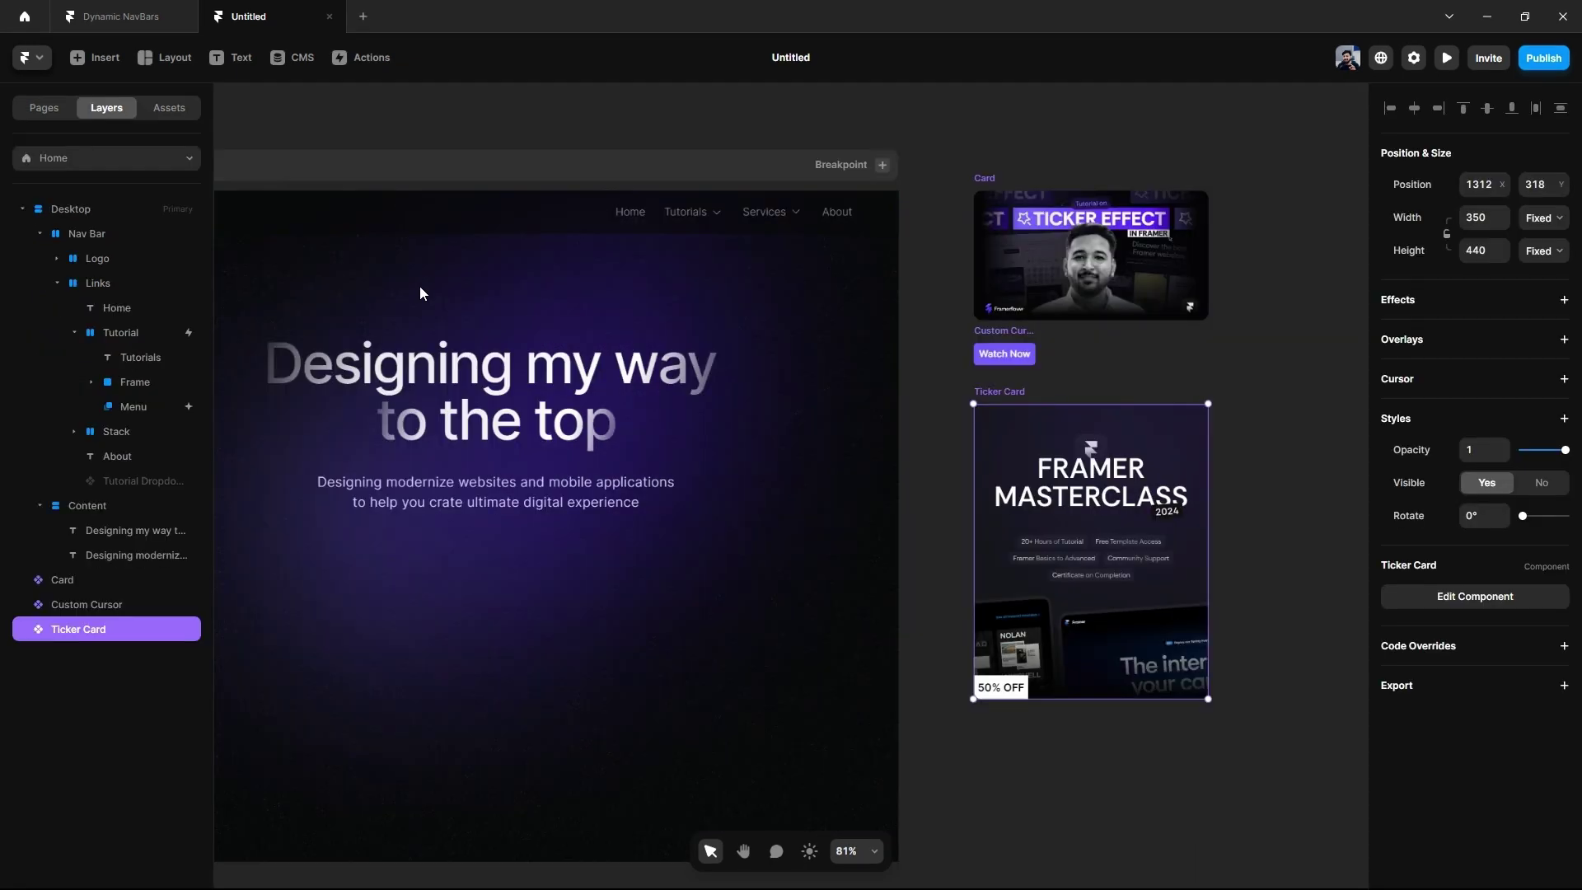
pyautogui.click(708, 219)
pyautogui.click(1463, 731)
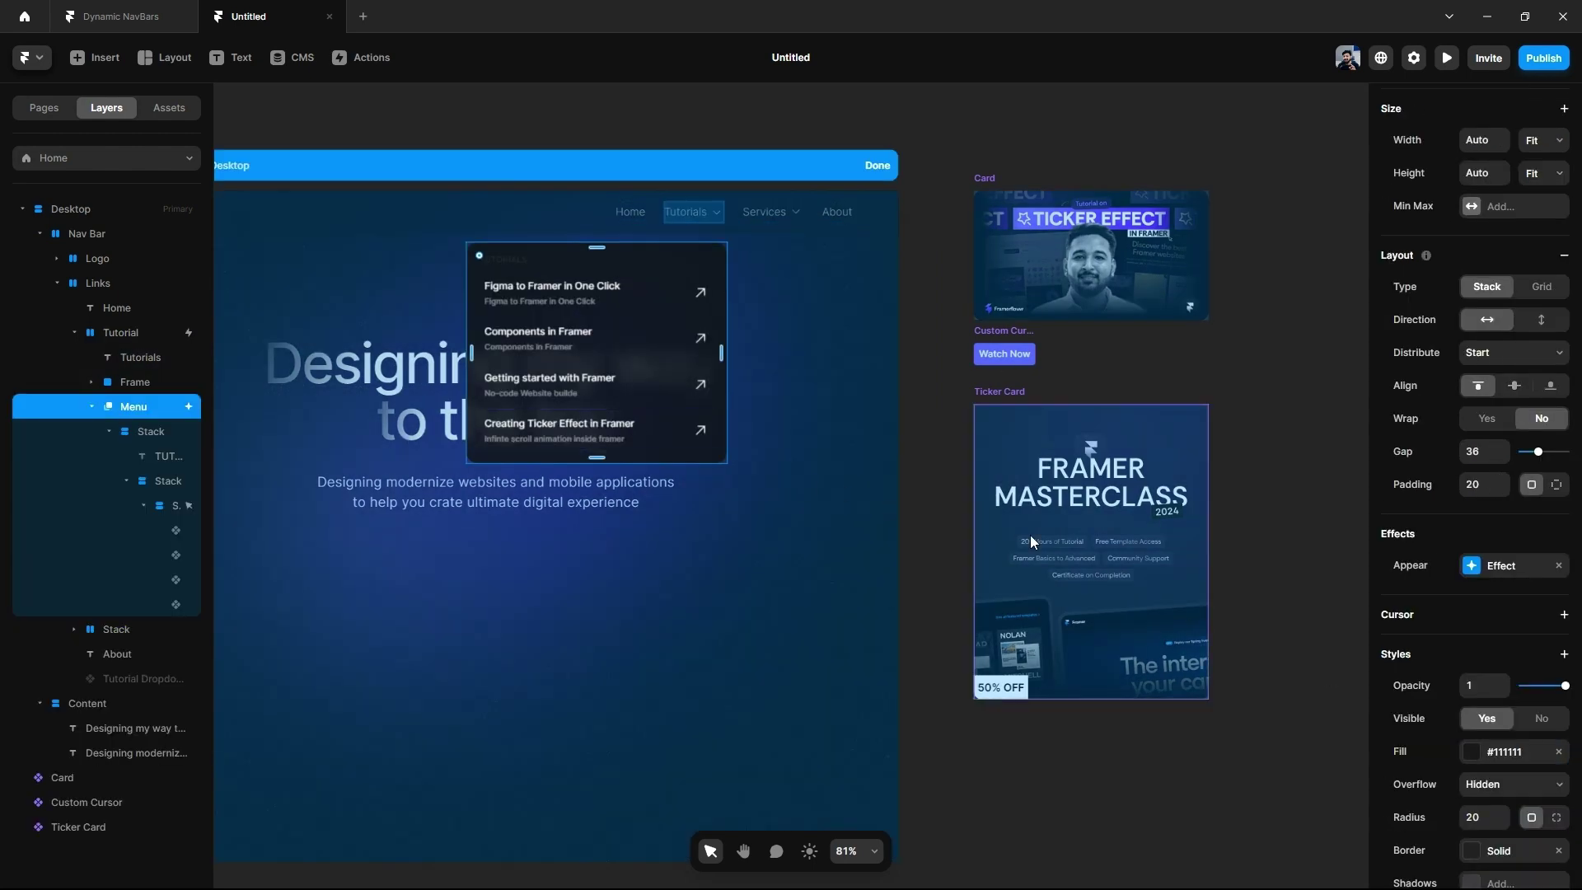
# Step: Place the Ticker Card from Assets in the Tutorials dropdown beside the links, then preview
pyautogui.click(147, 108)
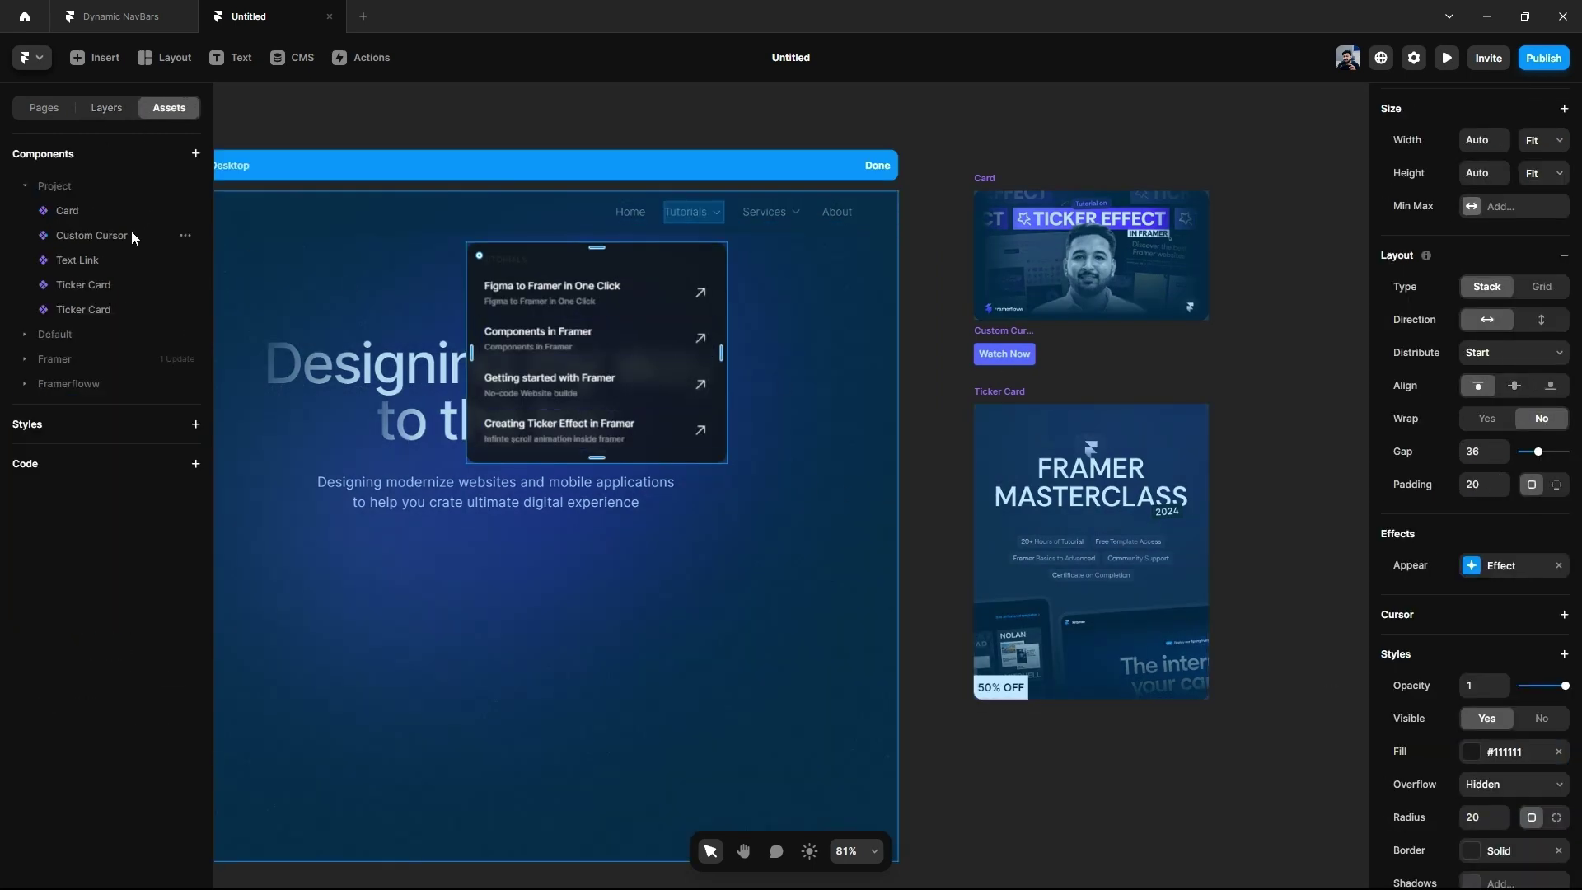
pyautogui.moveTo(107, 314); pyautogui.dragTo(716, 333)
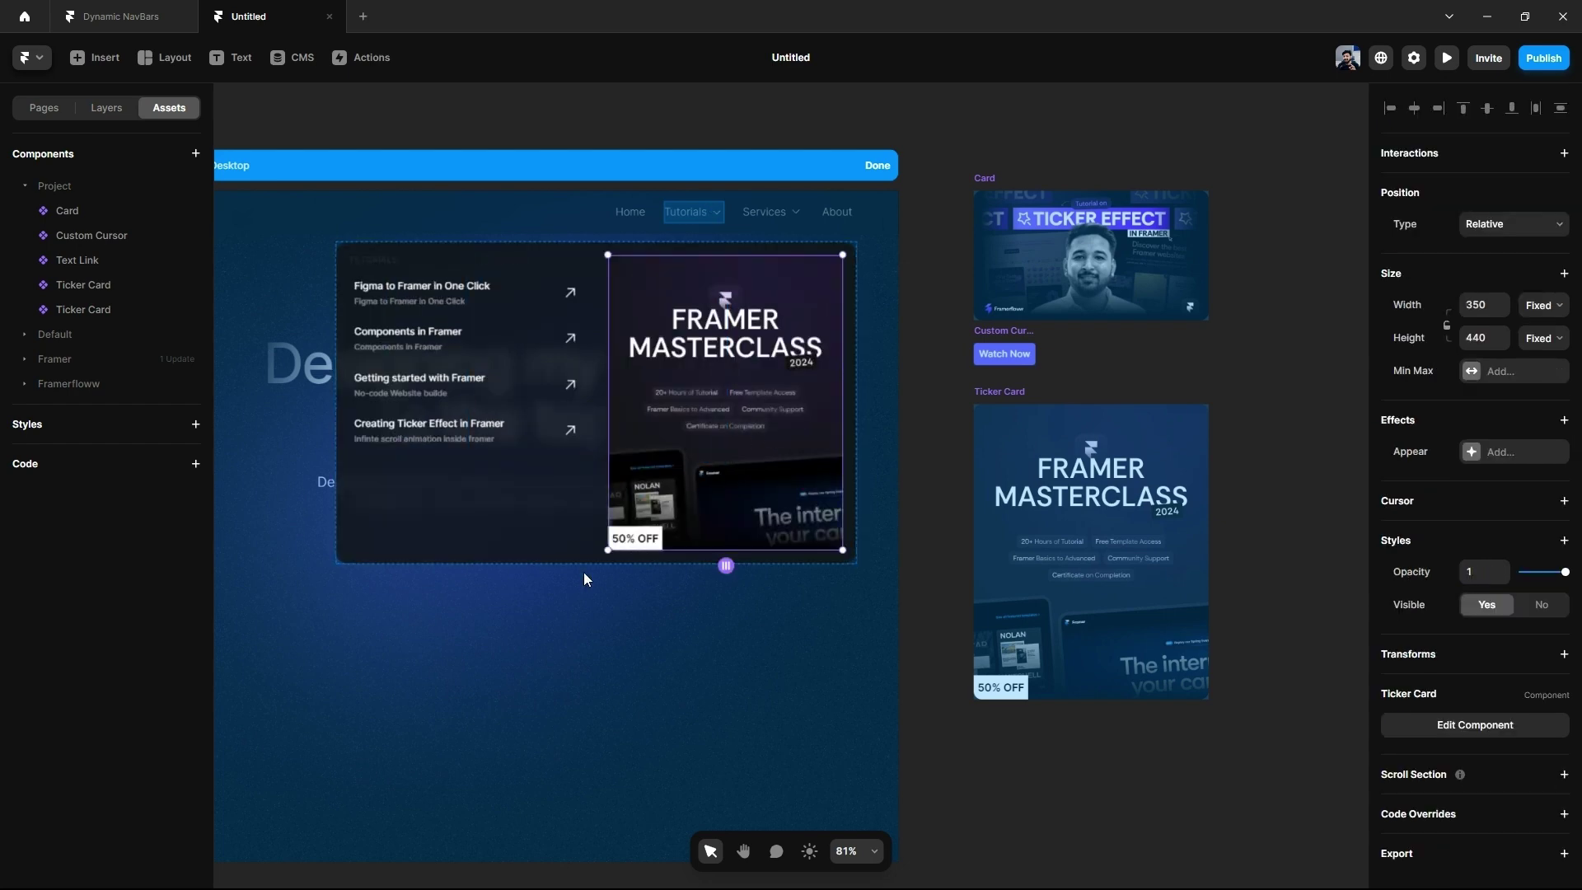
pyautogui.click(536, 540)
pyautogui.hscroll(-2, 948, 324)
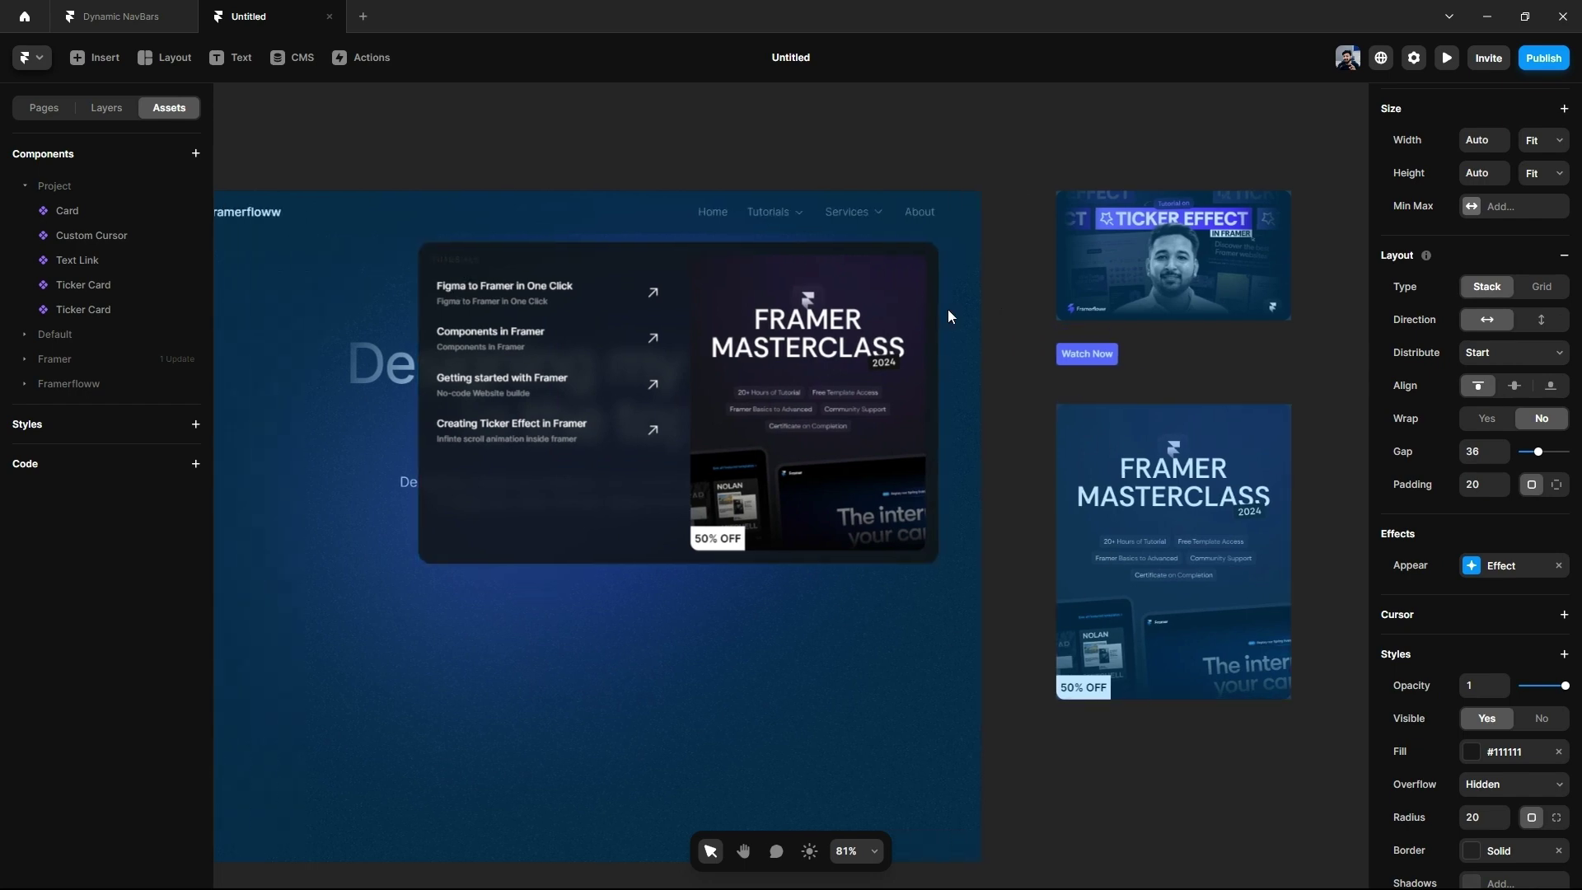
pyautogui.click(649, 269)
pyautogui.click(687, 252)
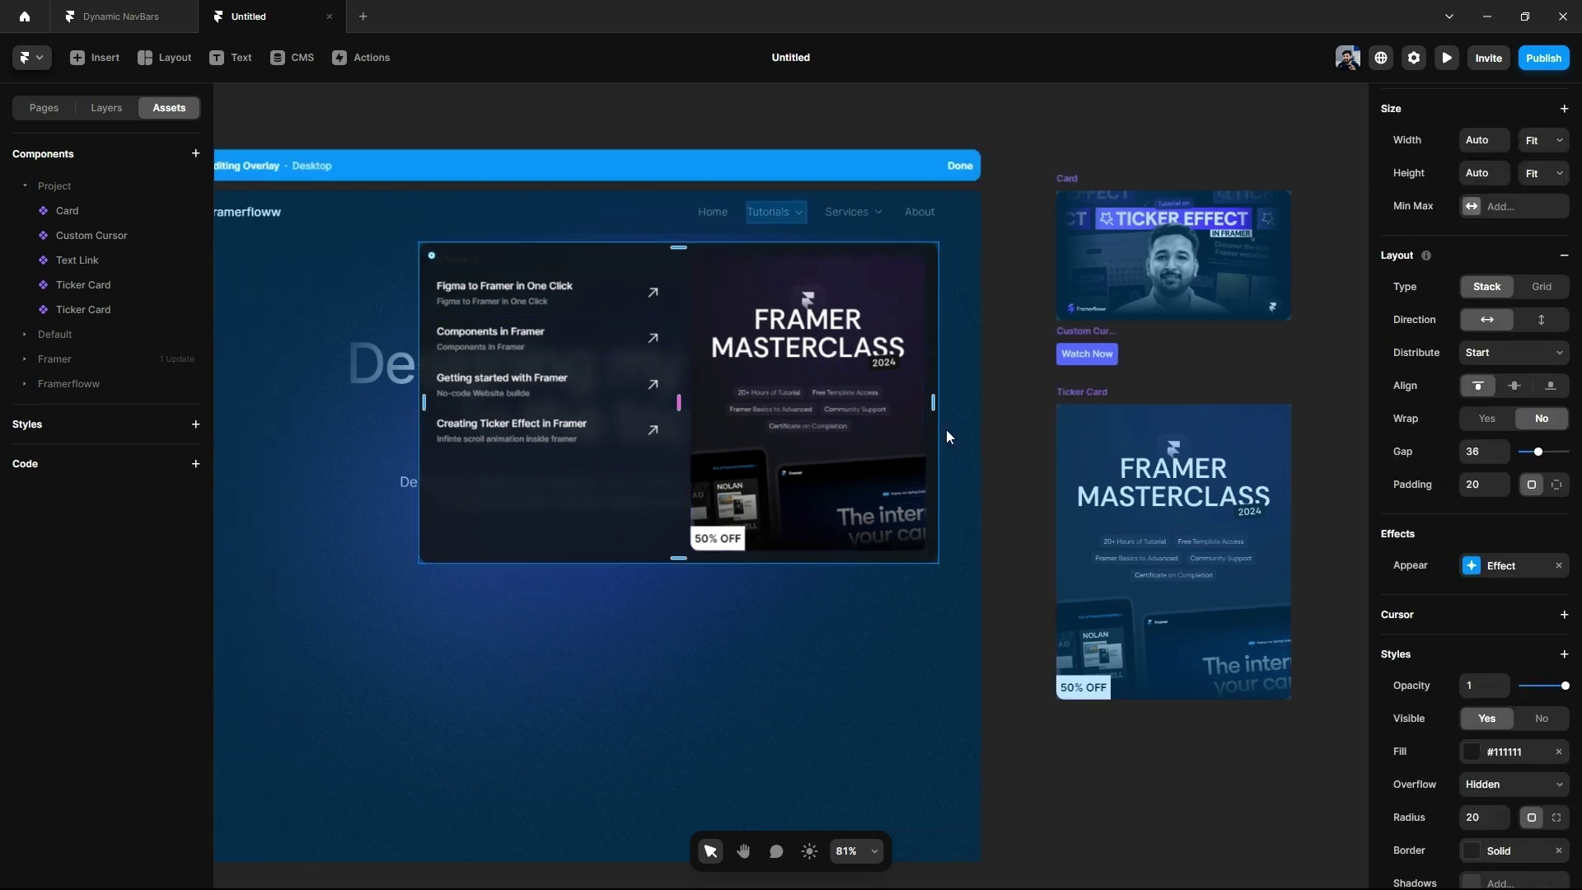
pyautogui.hscroll(-2, 945, 428)
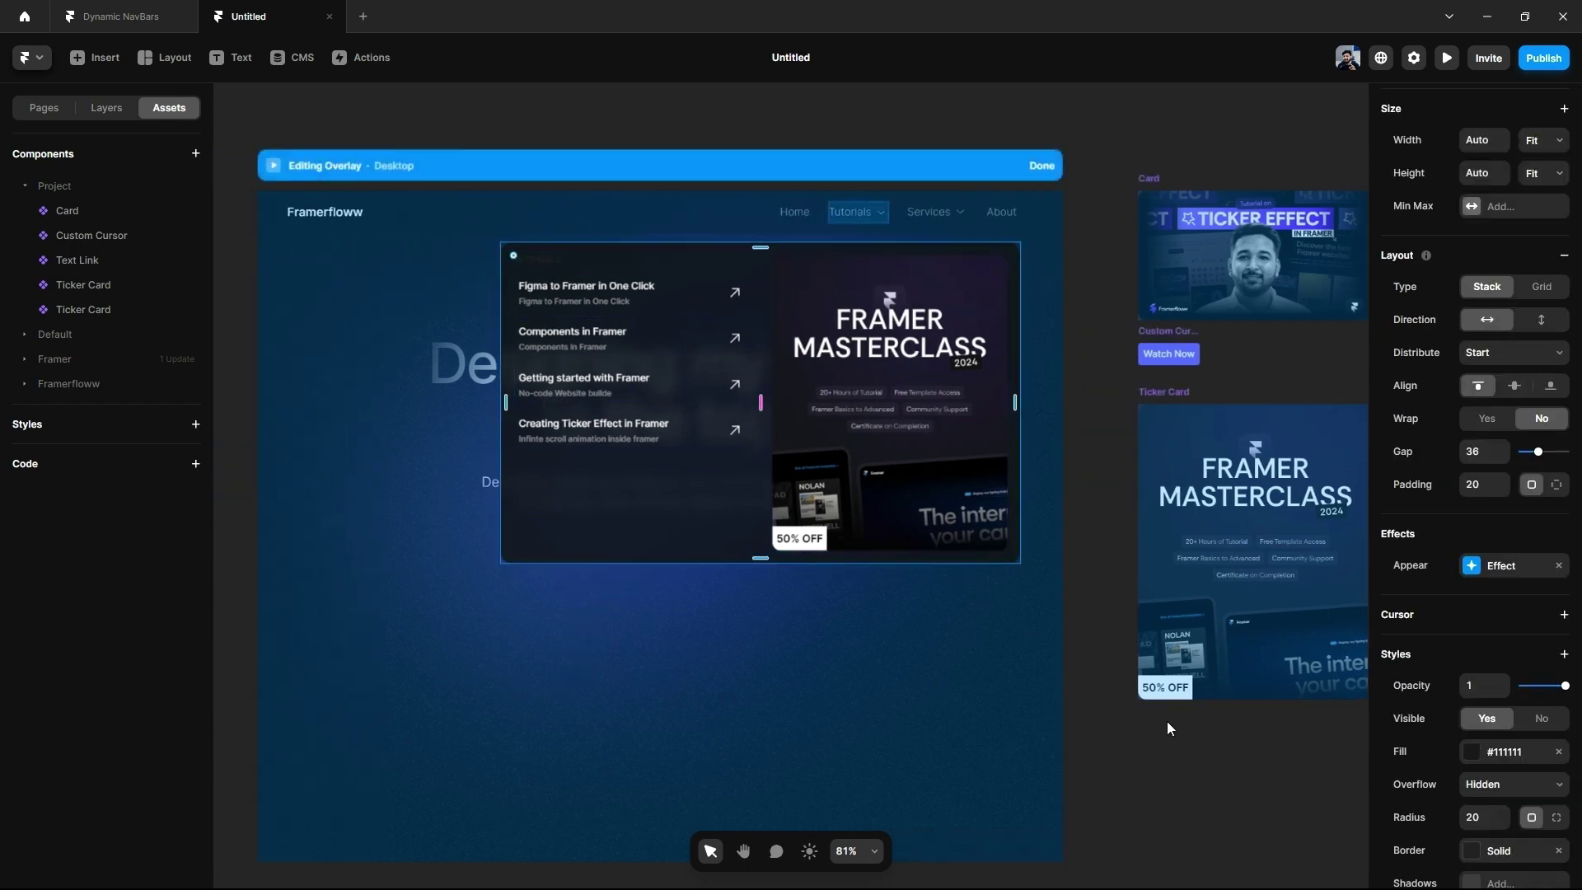
pyautogui.hotkey('ctrl', 'p')
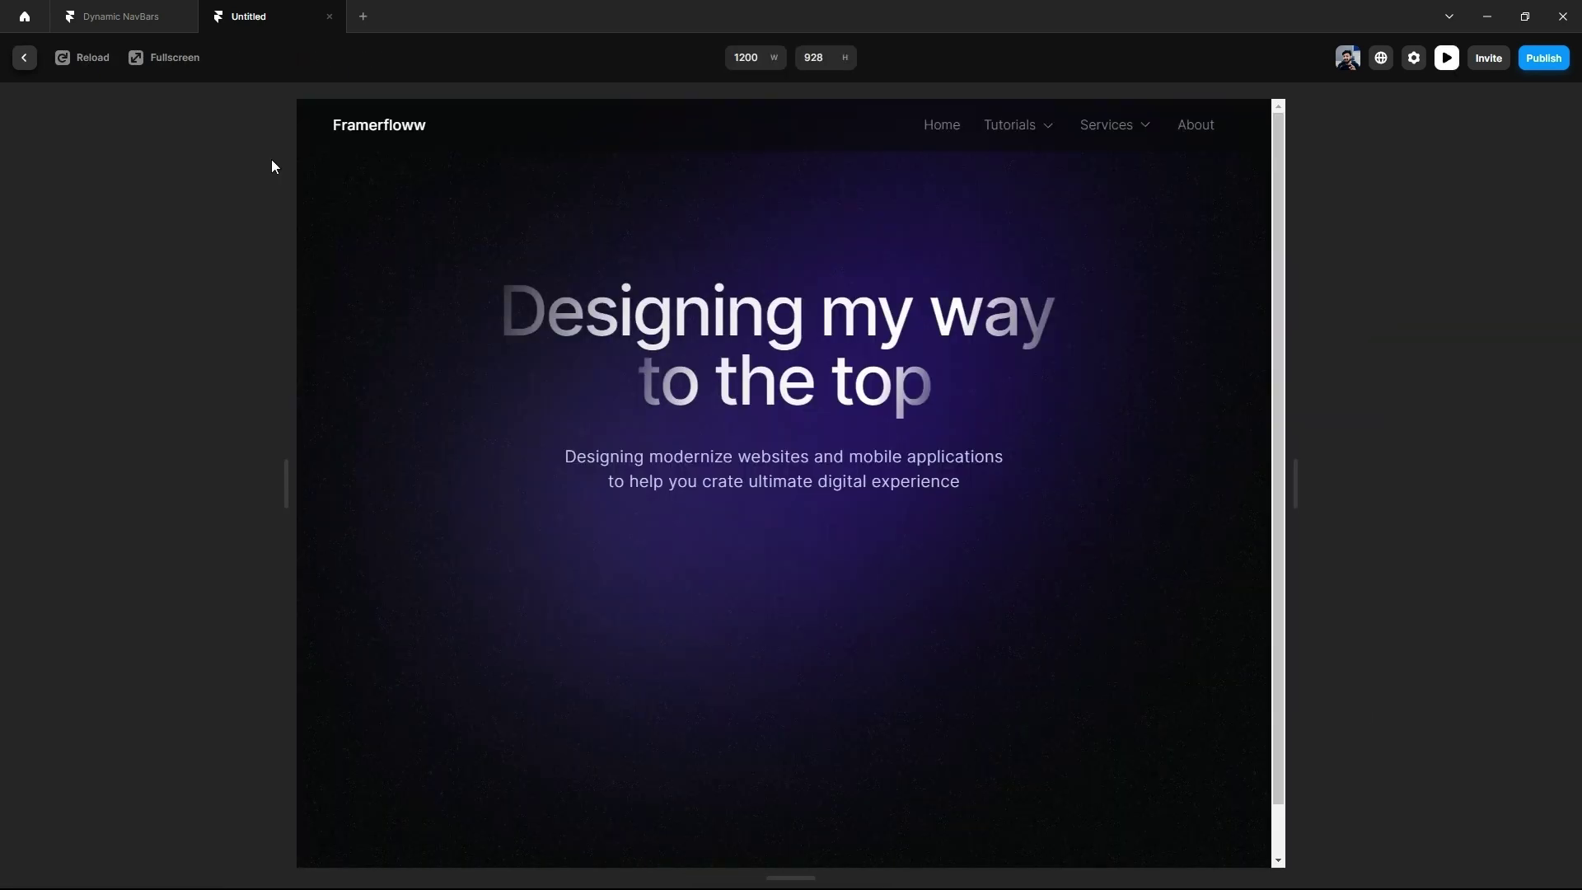
# Step: Check the Tutorials dropdown and its Masterclass card in fullscreen preview, then return to the editor
pyautogui.press('f')
pyautogui.moveTo(1322, 60)
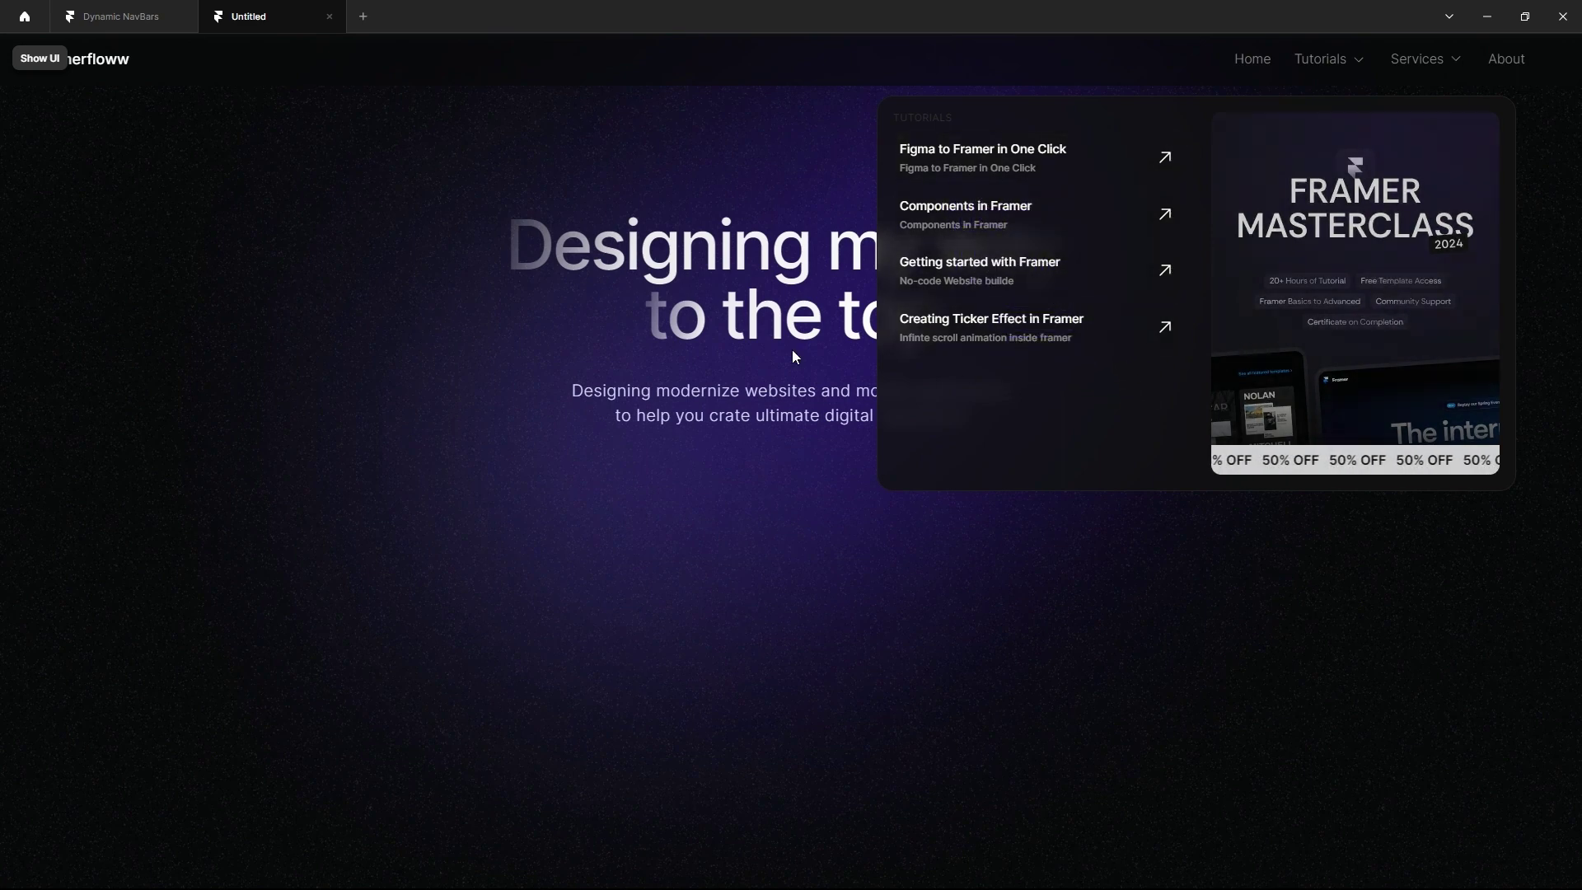
pyautogui.click(46, 62)
pyautogui.hscroll(3, 962, 533)
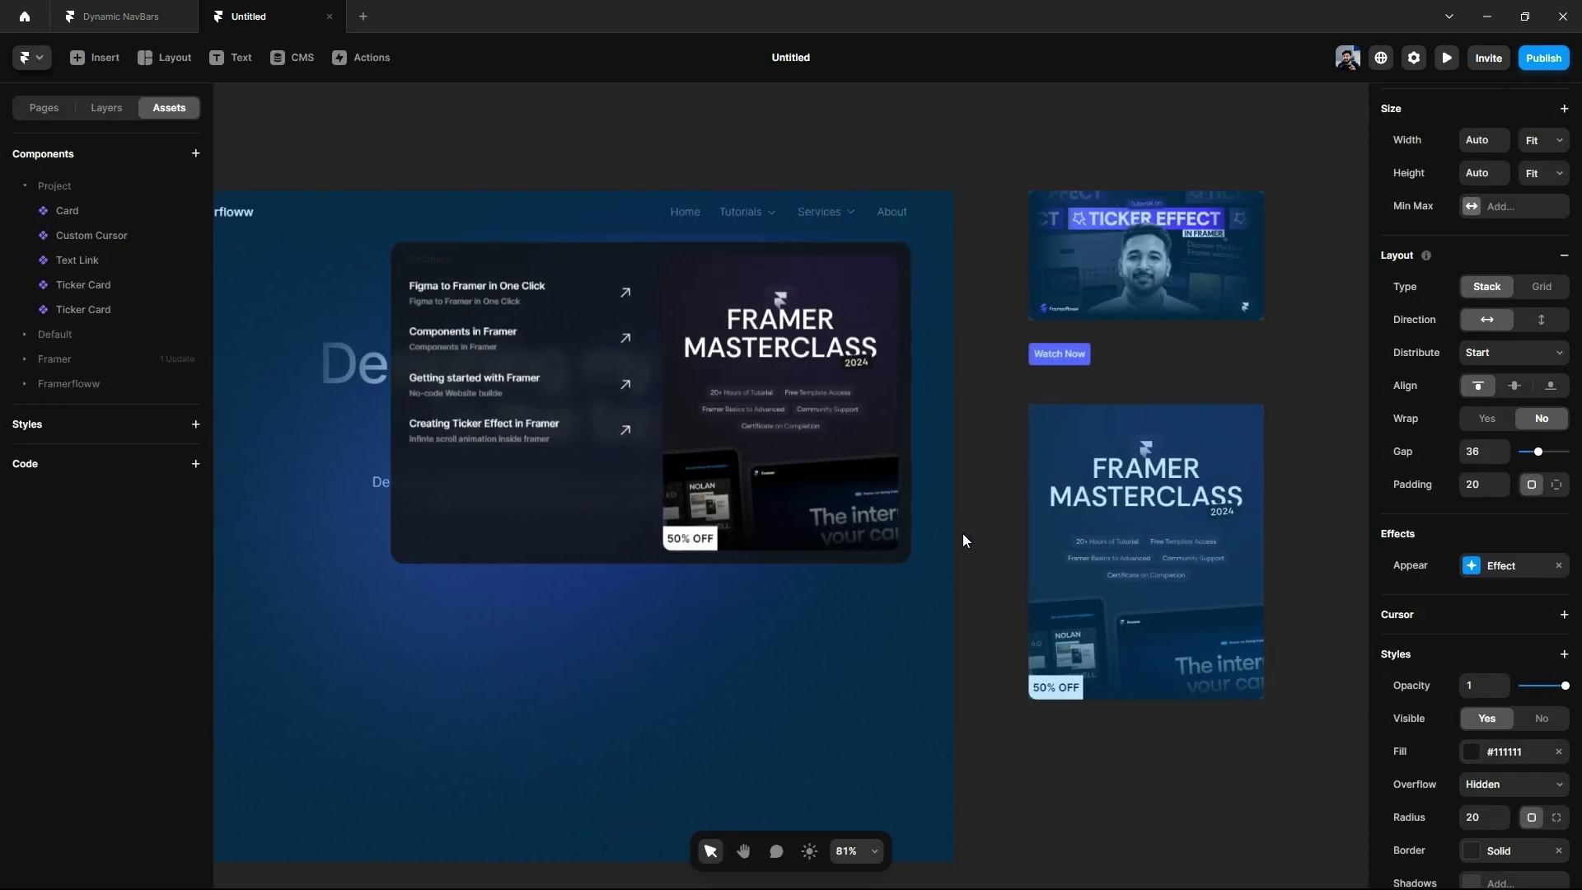
# Step: Give the Masterclass card a following Custom Cursor, Variant 2, offset 28×28, then preview
pyautogui.click(1080, 326)
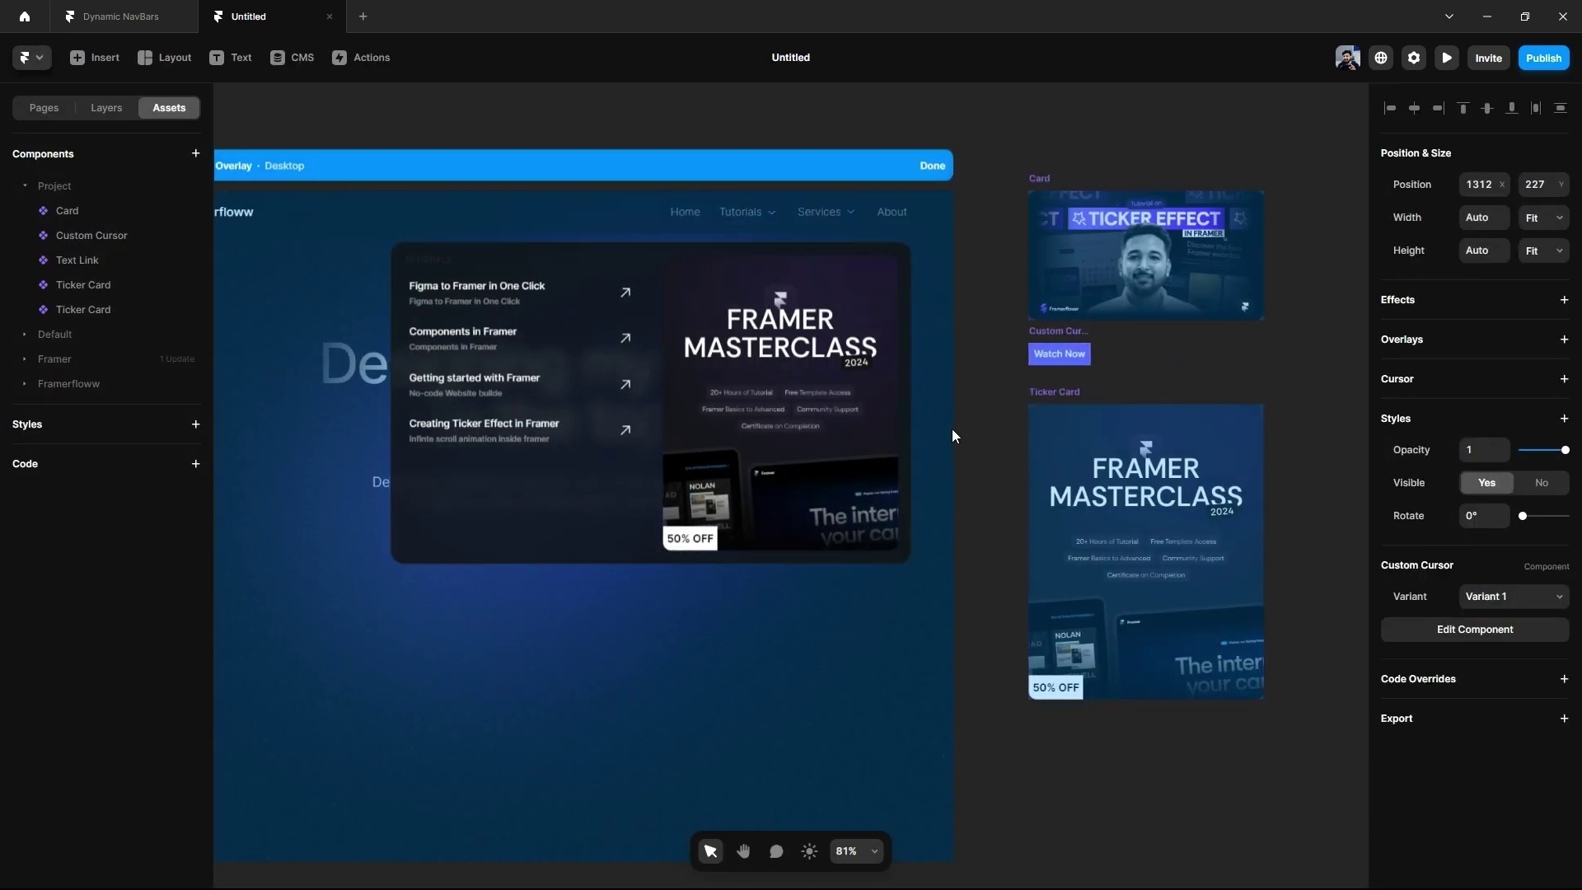
pyautogui.click(1564, 506)
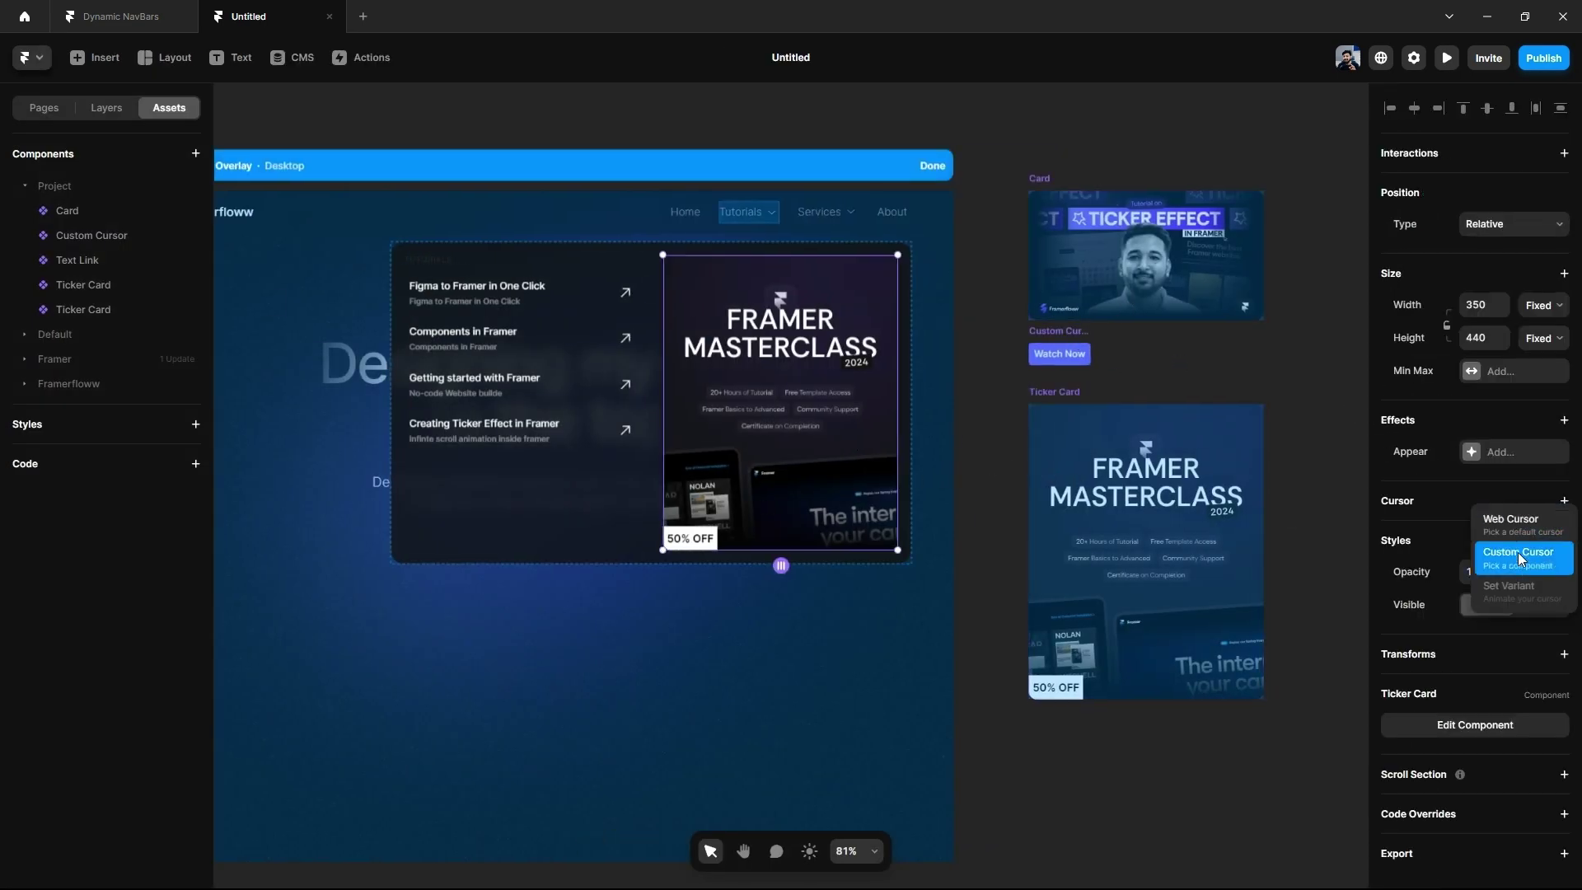
pyautogui.click(1505, 530)
pyautogui.click(1328, 585)
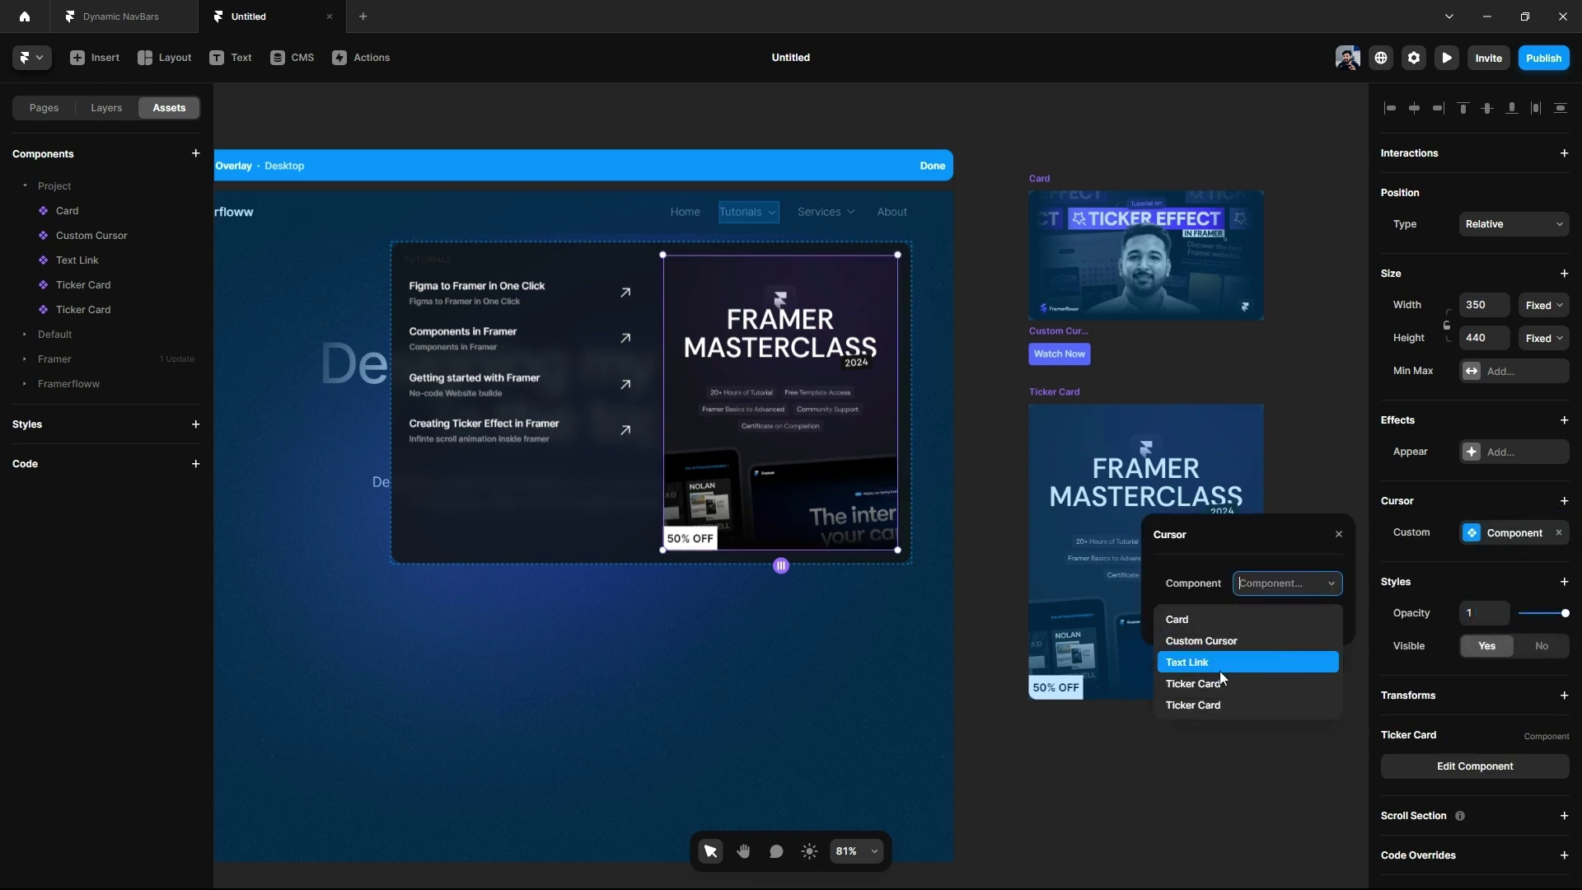
pyautogui.click(1219, 646)
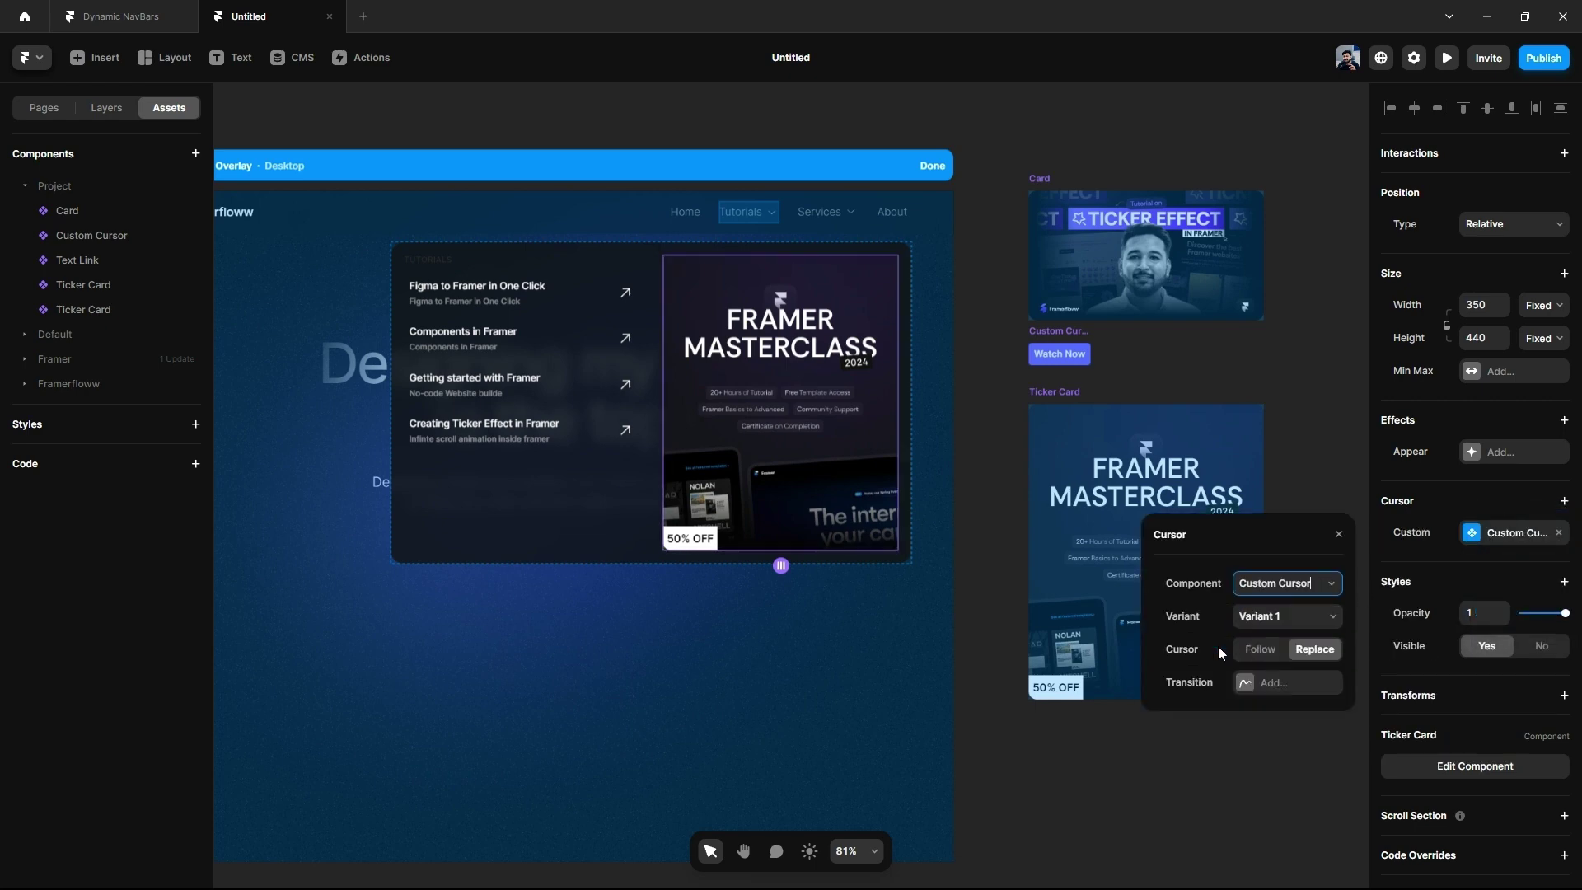
pyautogui.click(1274, 651)
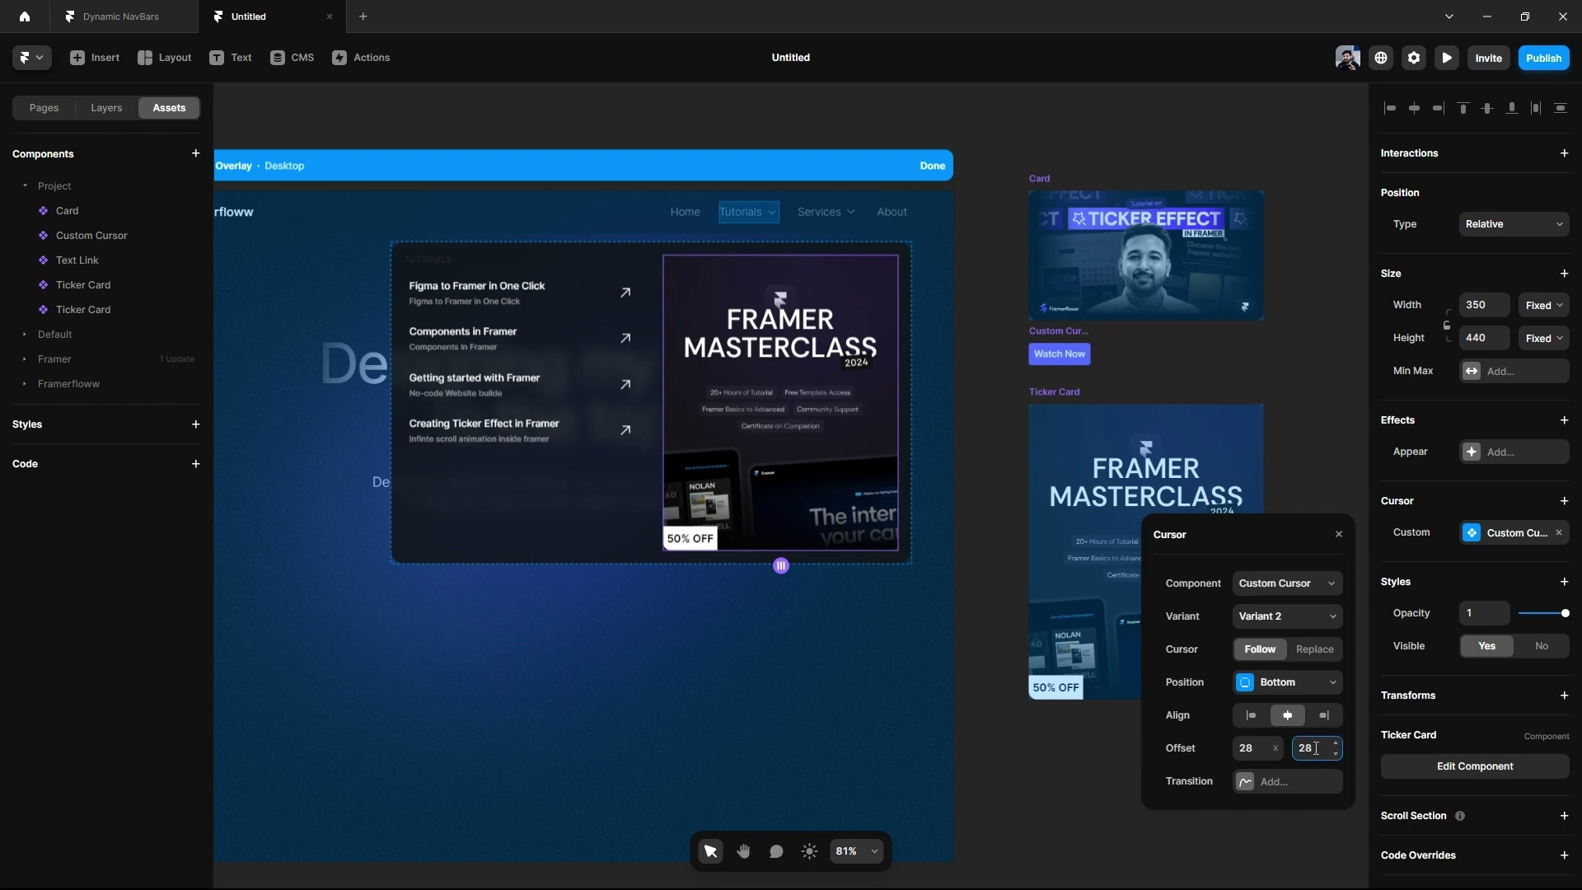
pyautogui.press('Escape')
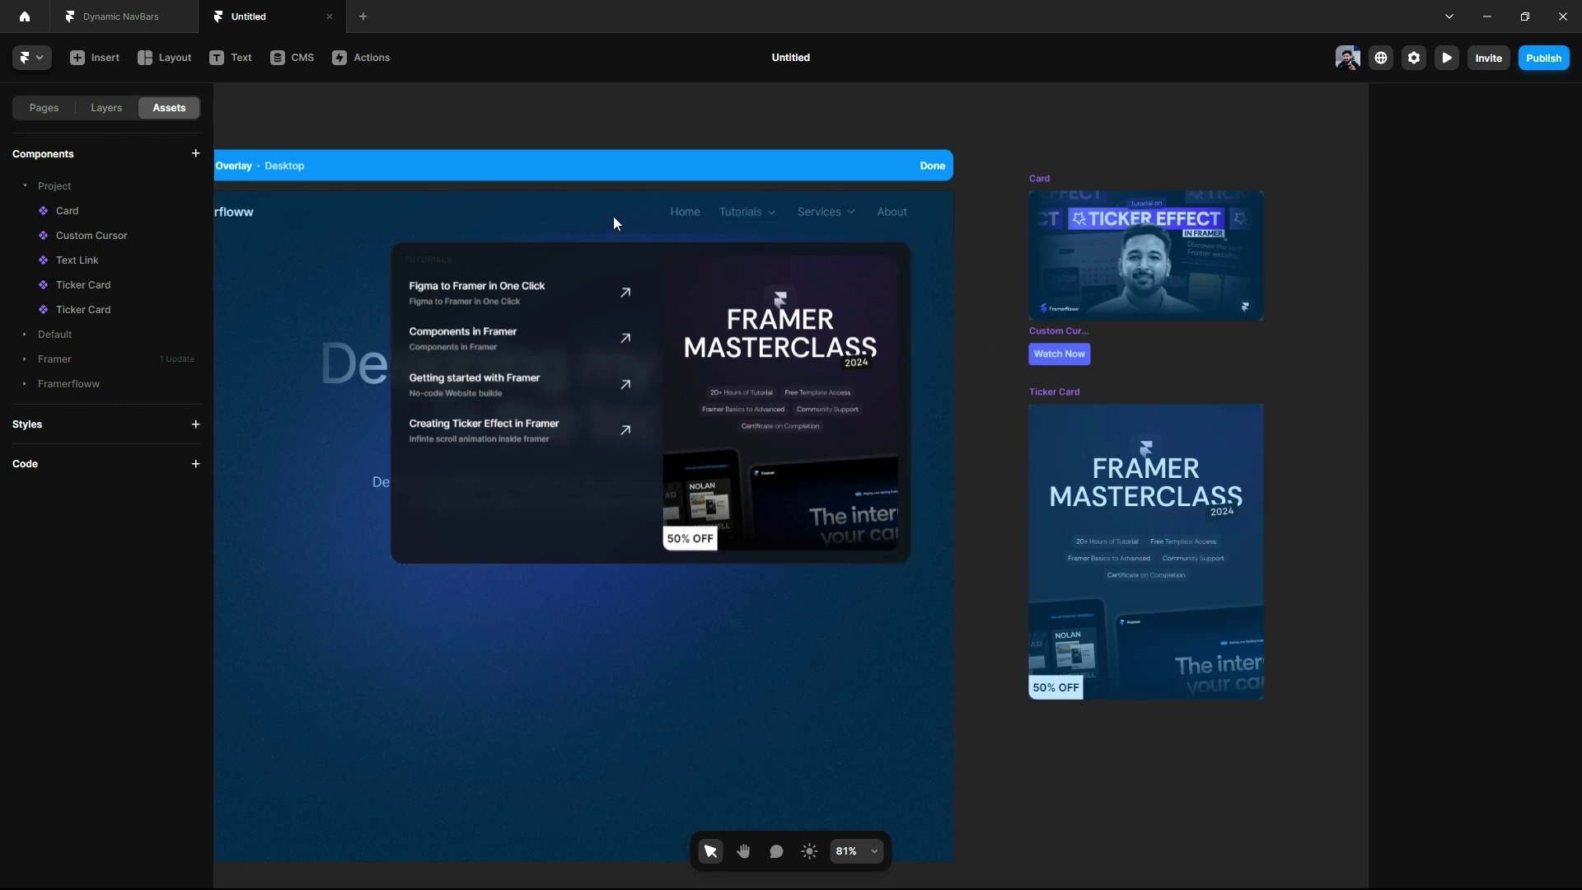
pyautogui.hotkey('ctrl', 'p')
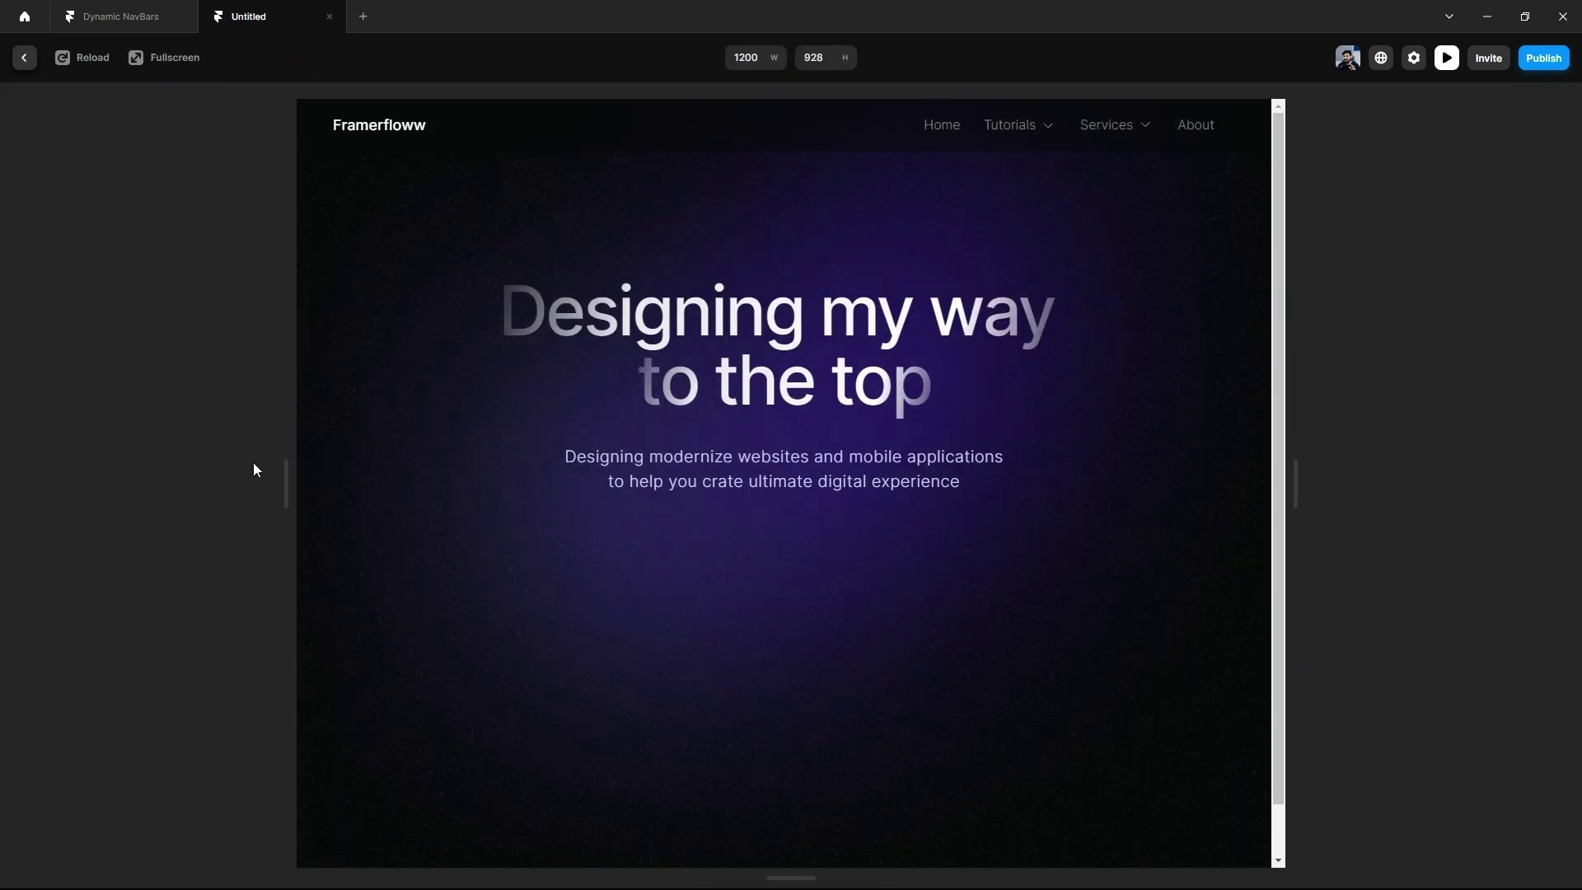
# Step: Widen the preview frame to check the layout, then go back to the editor
pyautogui.moveTo(285, 482); pyautogui.dragTo(22, 482)
pyautogui.moveTo(1256, 136)
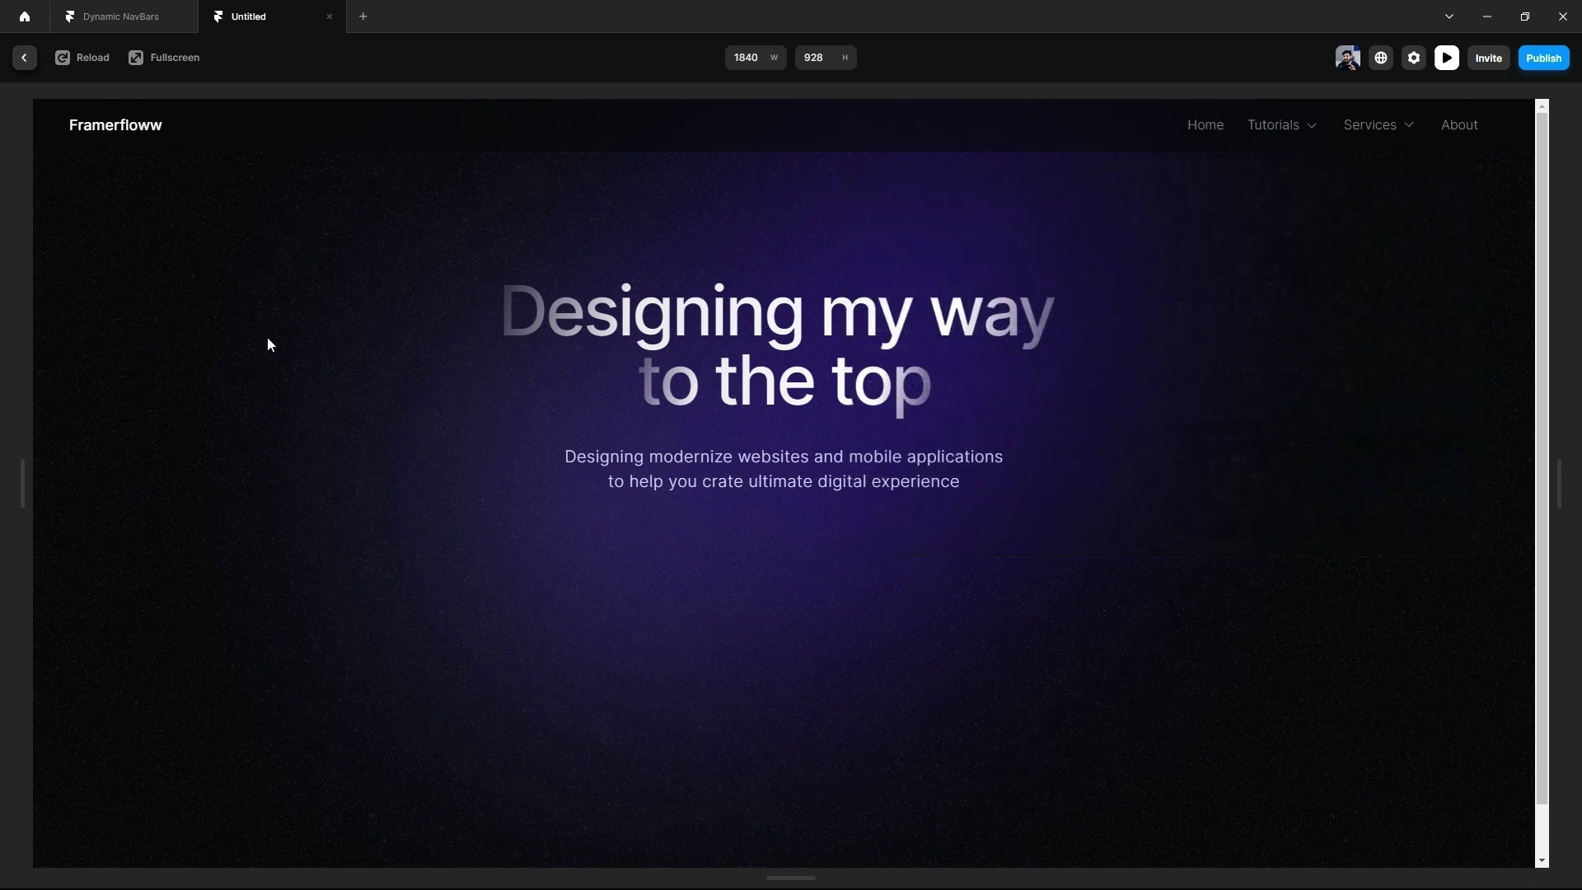
pyautogui.click(25, 58)
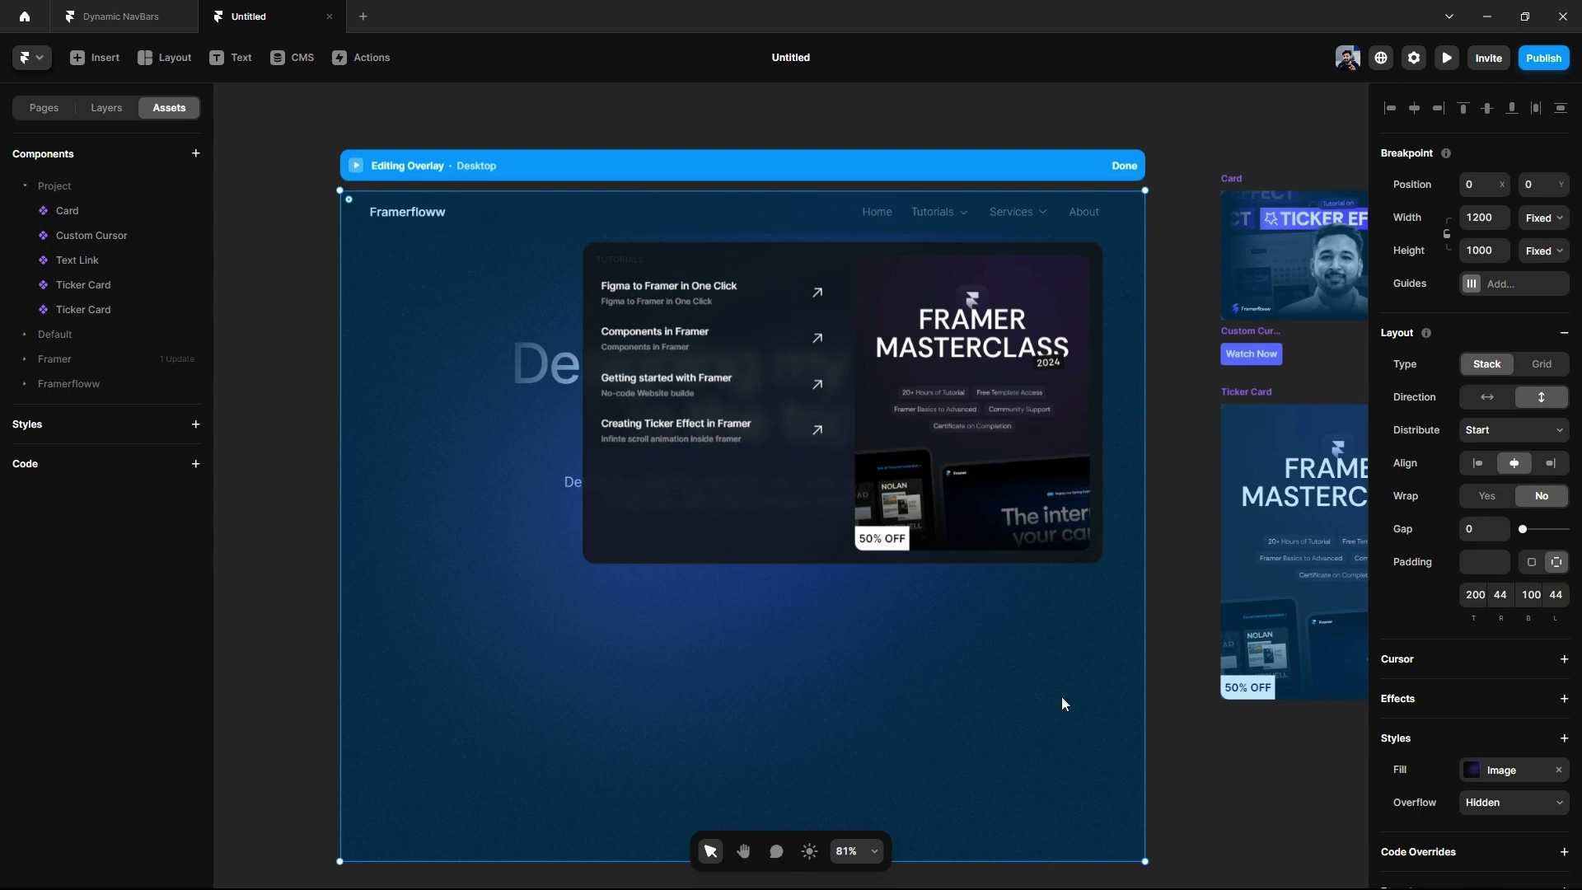
# Step: Preview again and hover the Masterclass card to see the Few Slots Left cursor
pyautogui.hotkey('ctrl', 'p')
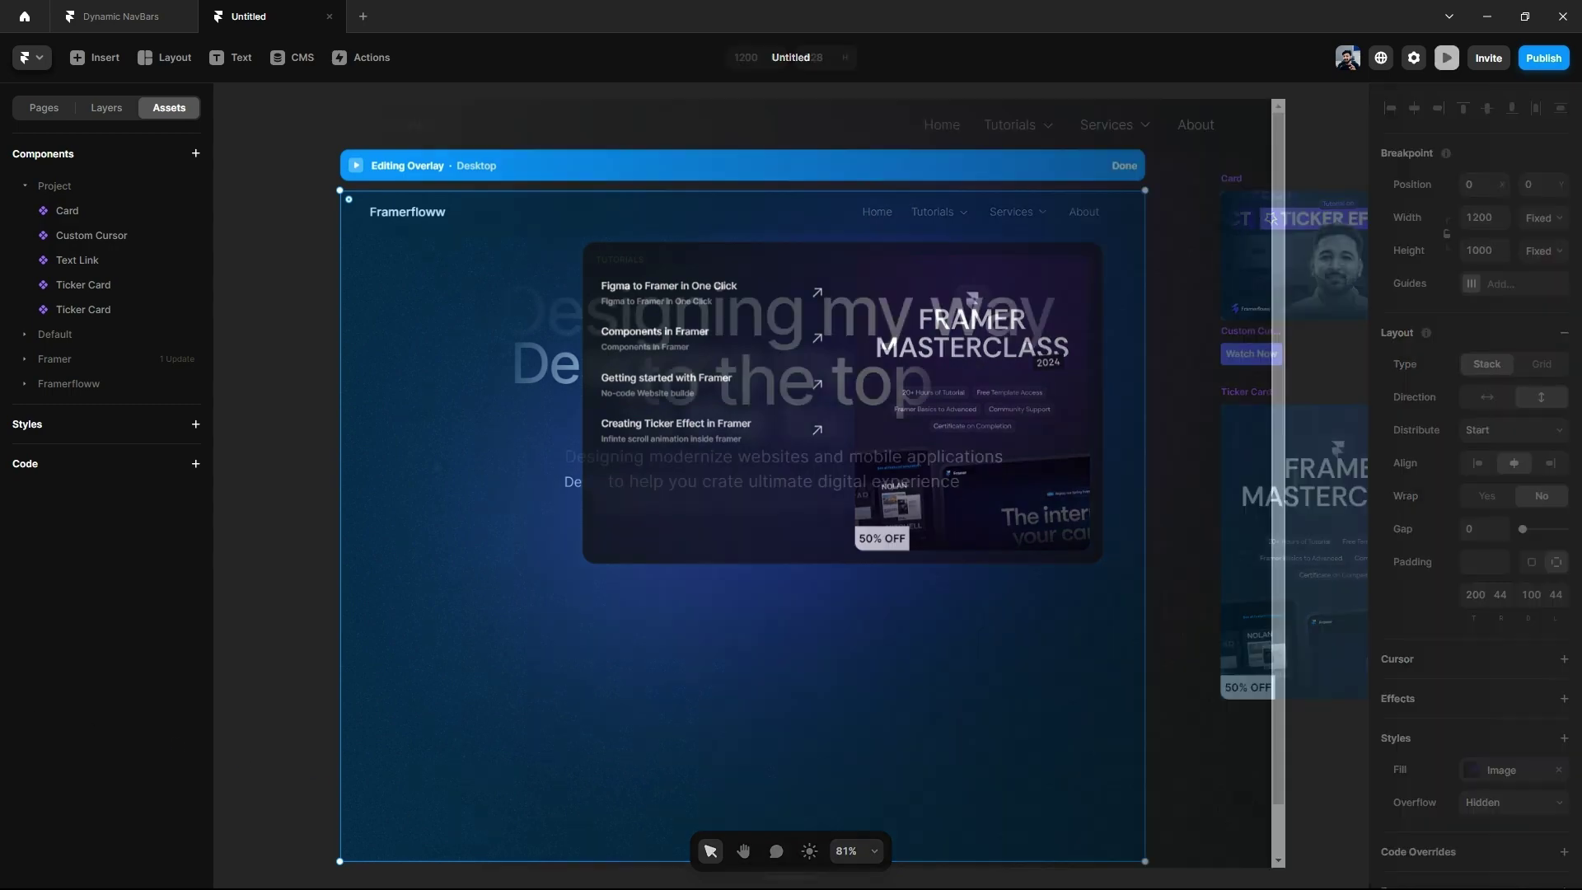
pyautogui.moveTo(1040, 128)
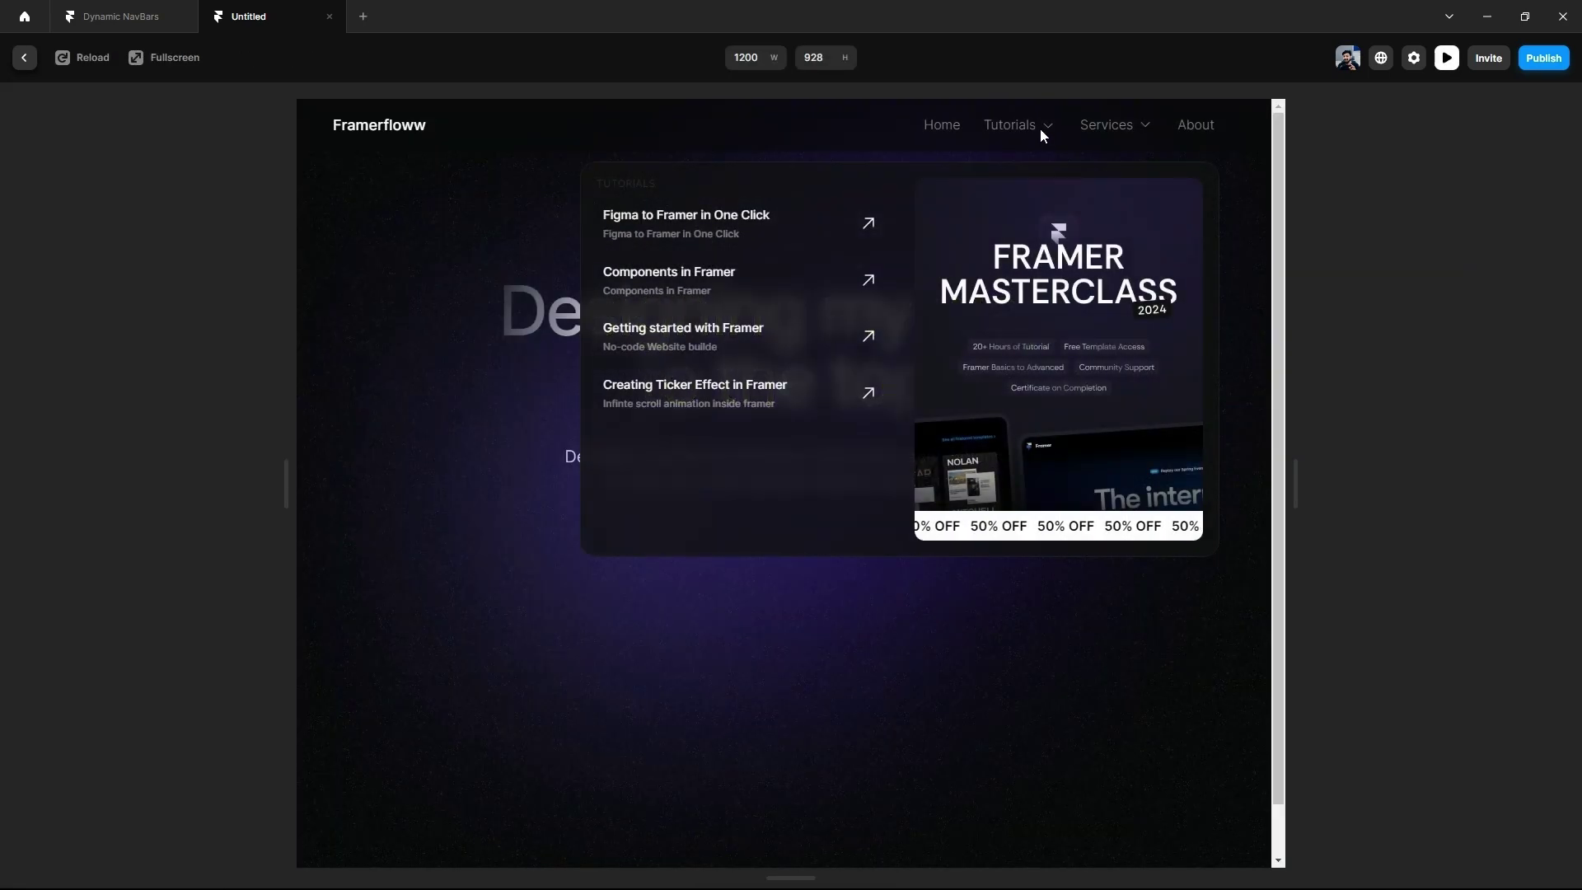
pyautogui.moveTo(1015, 345)
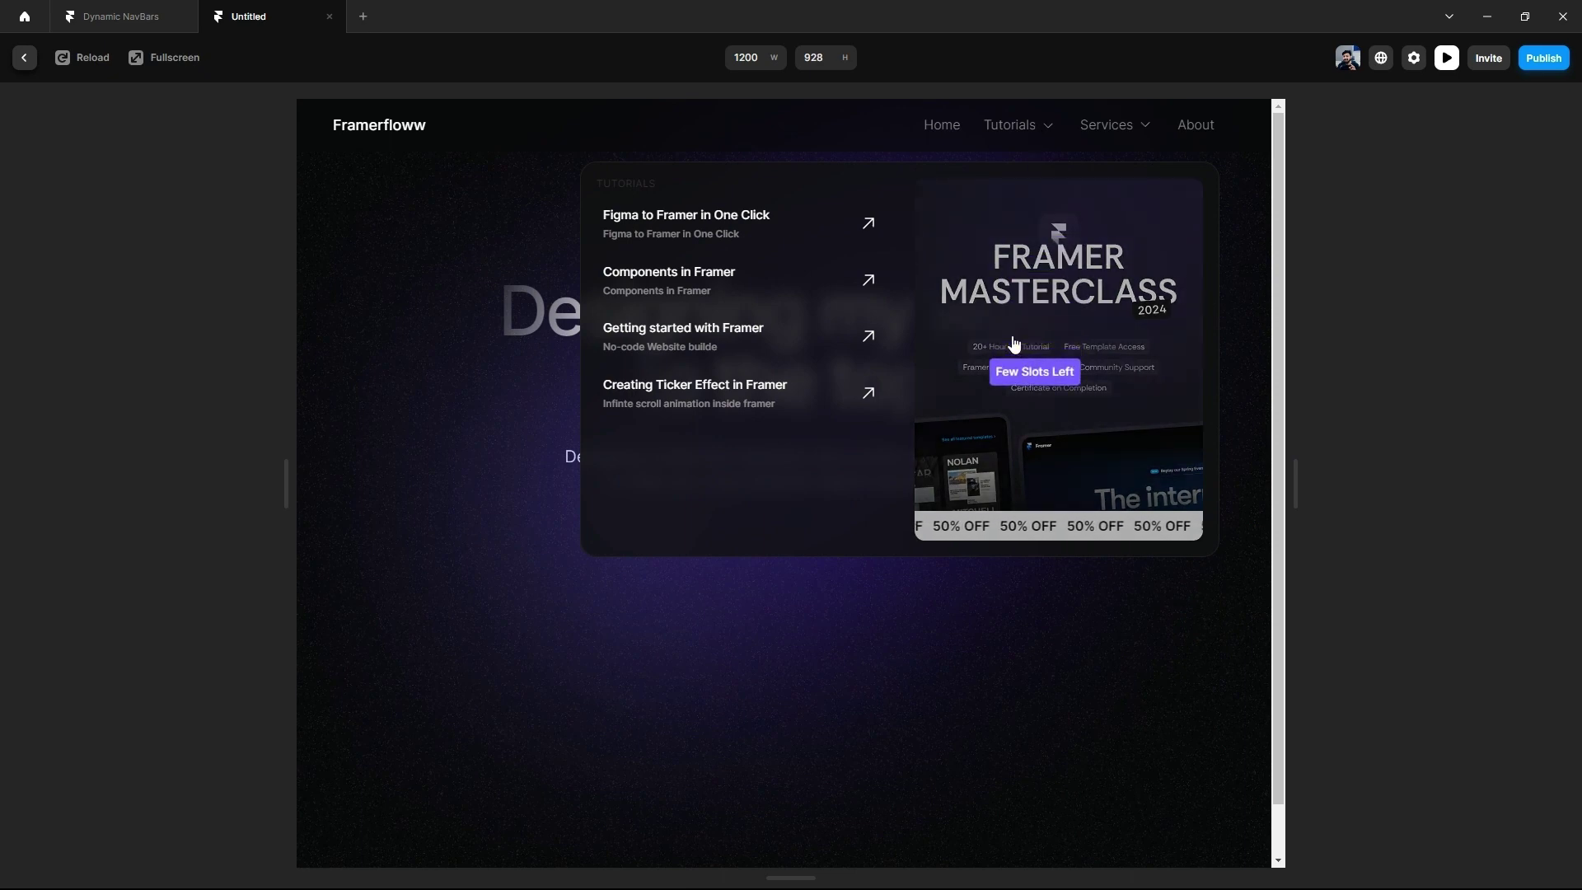